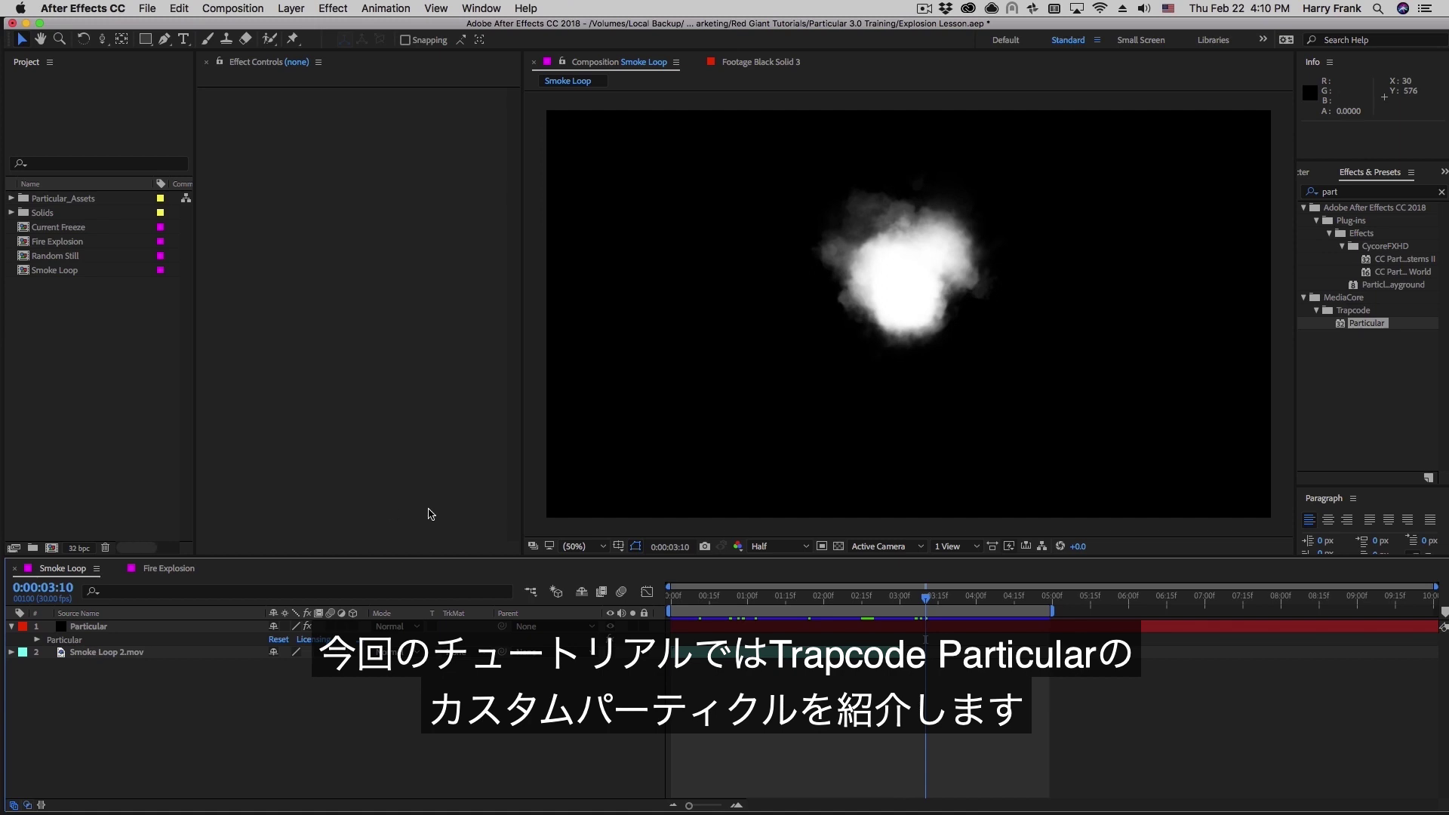
Examine the Particular smoke animation in the Smoke Loop composition by scrubbing and playing through its timeline
left_click(549, 211)
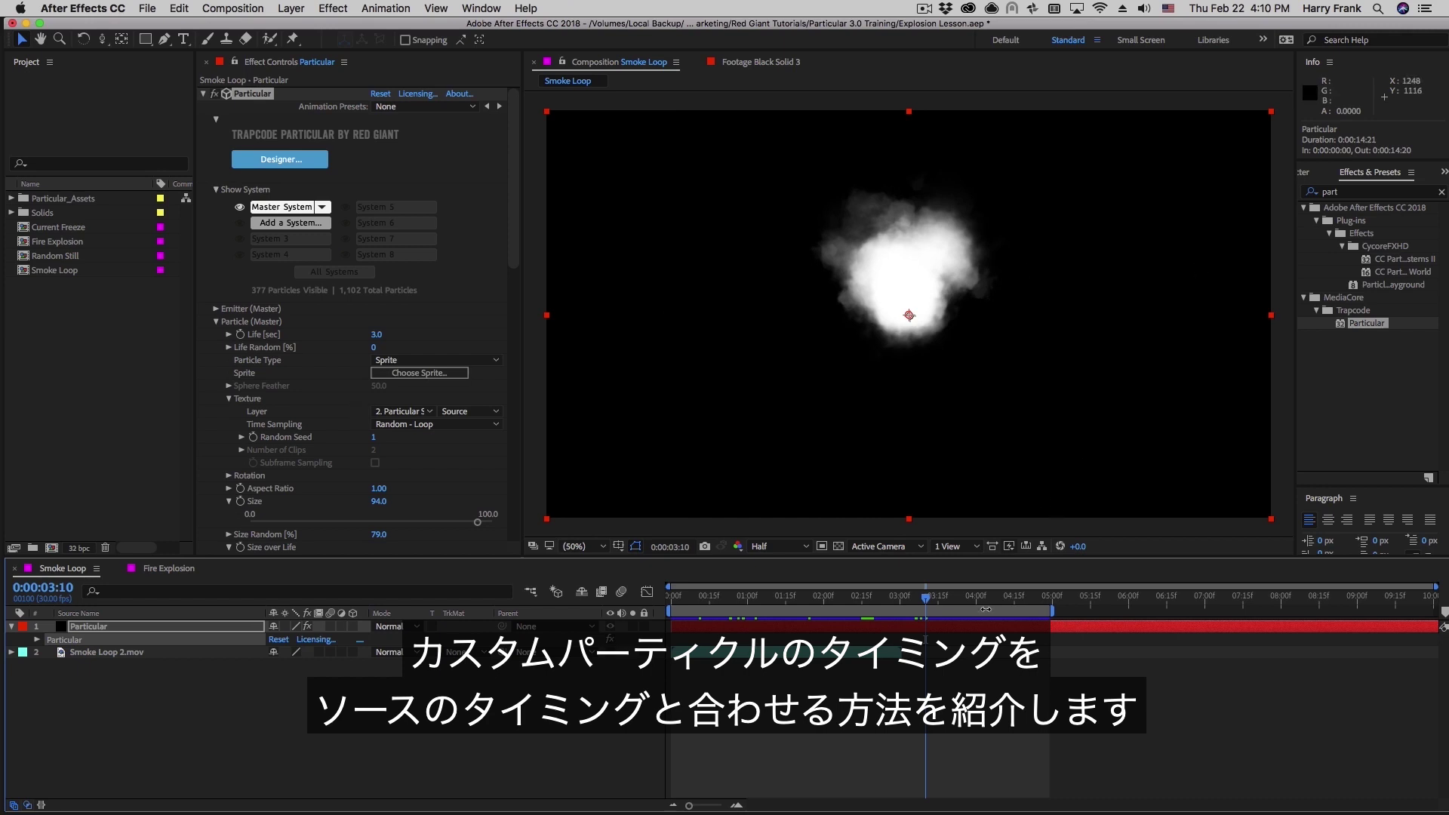
left_click_drag(812, 596, 900, 596)
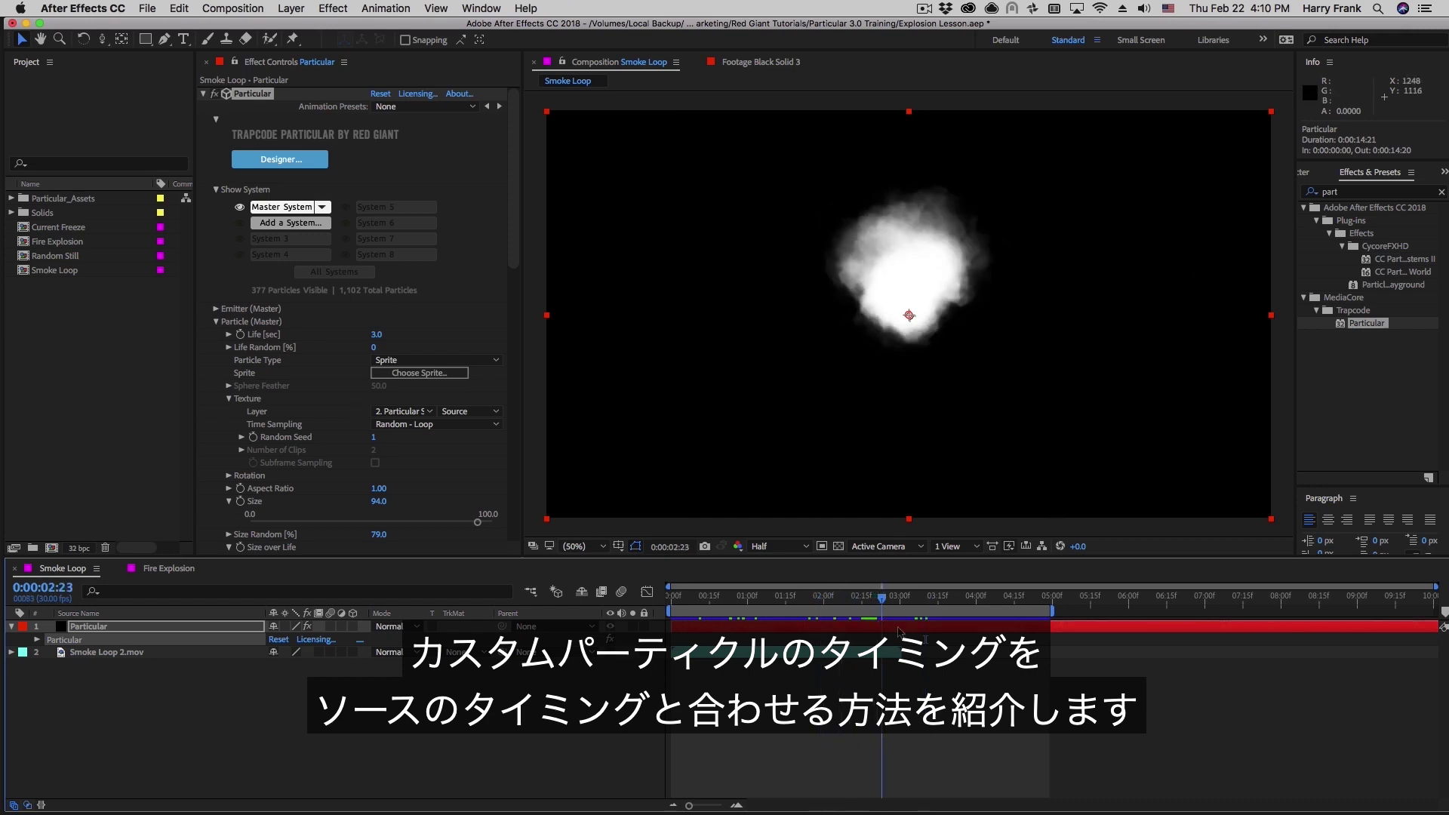
left_click(859, 596)
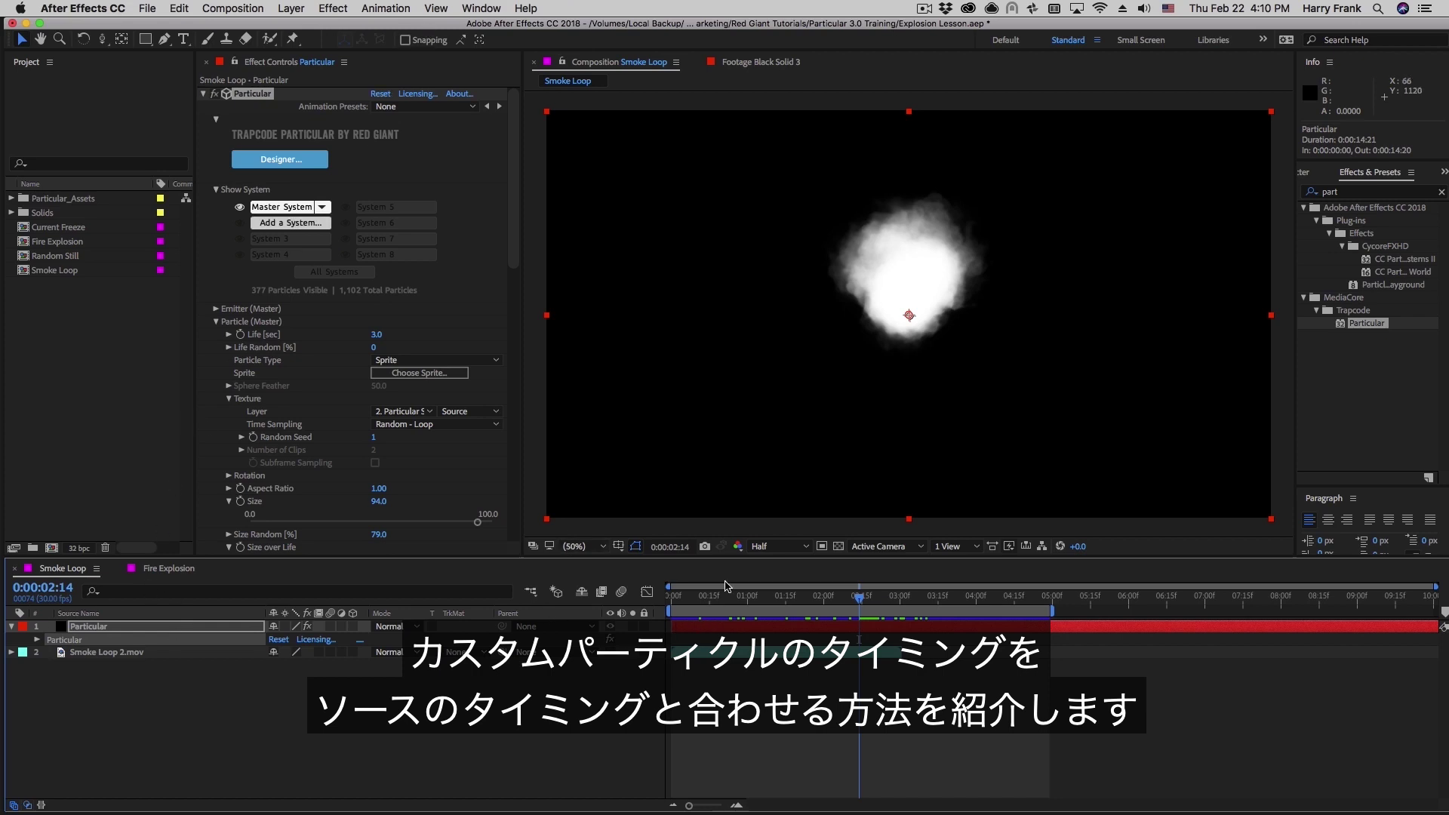
left_click(108, 715)
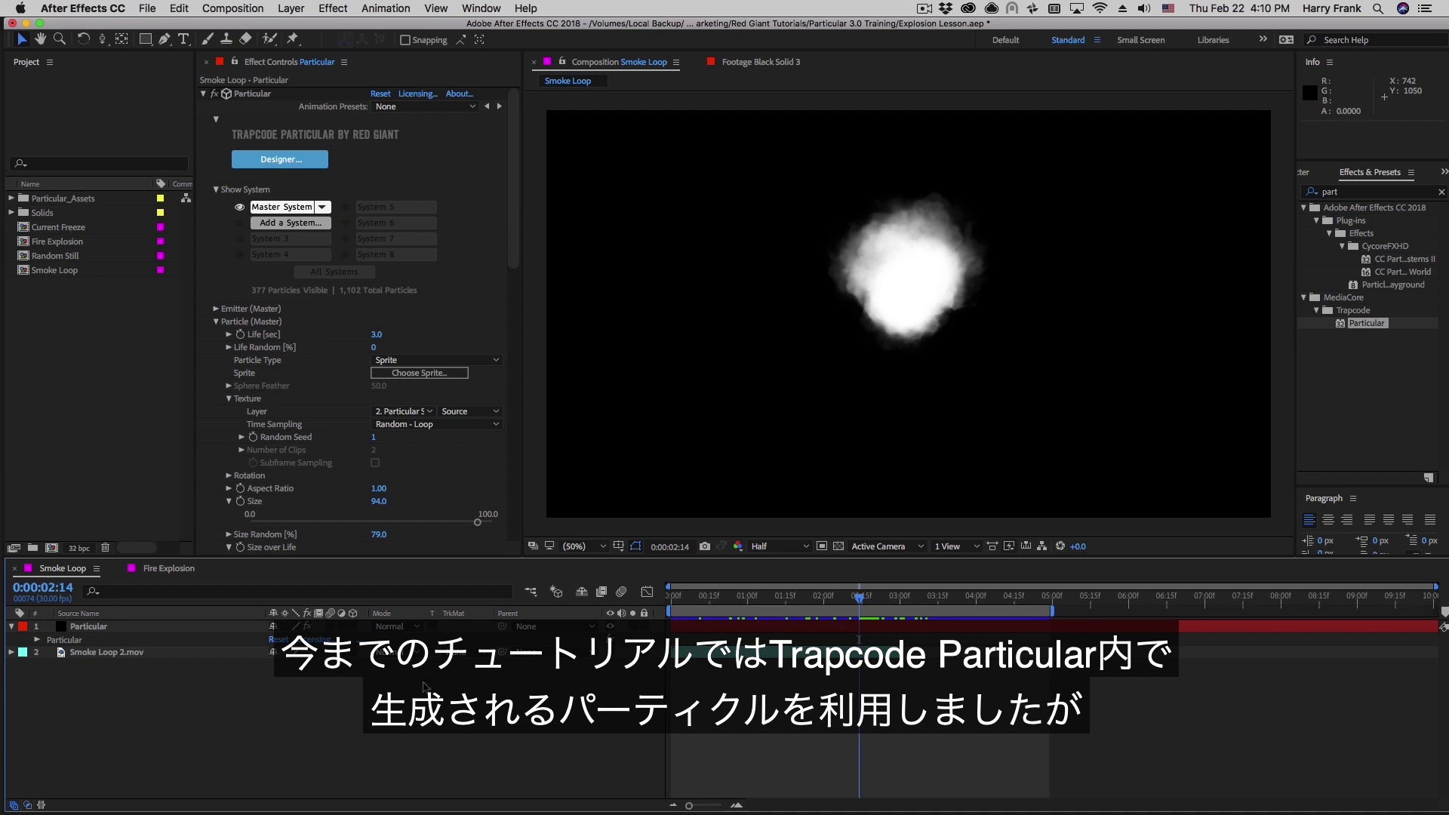
left_click(252, 94)
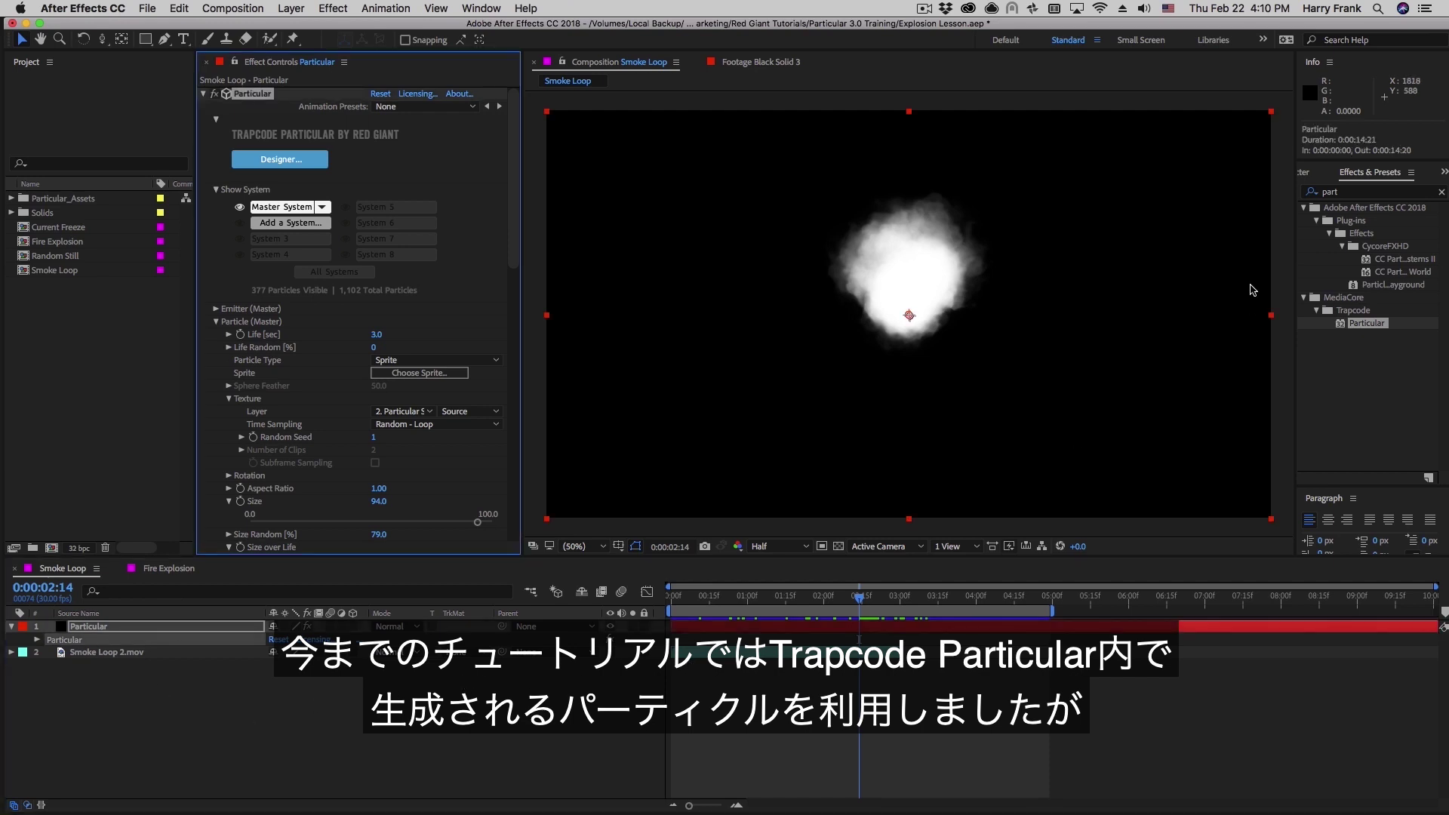
left_click(407, 360)
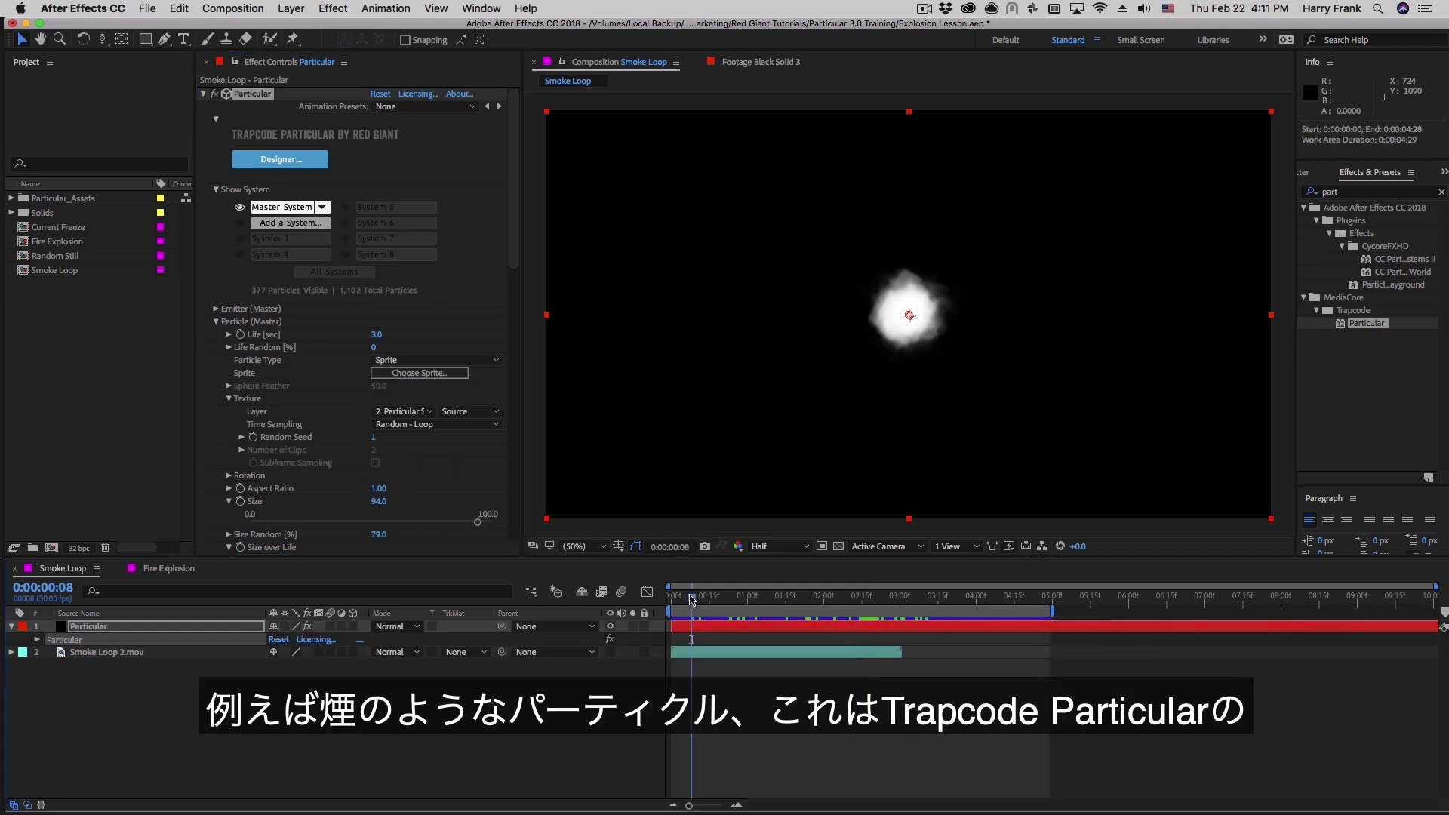
left_click_drag(693, 600, 814, 629)
key("space")
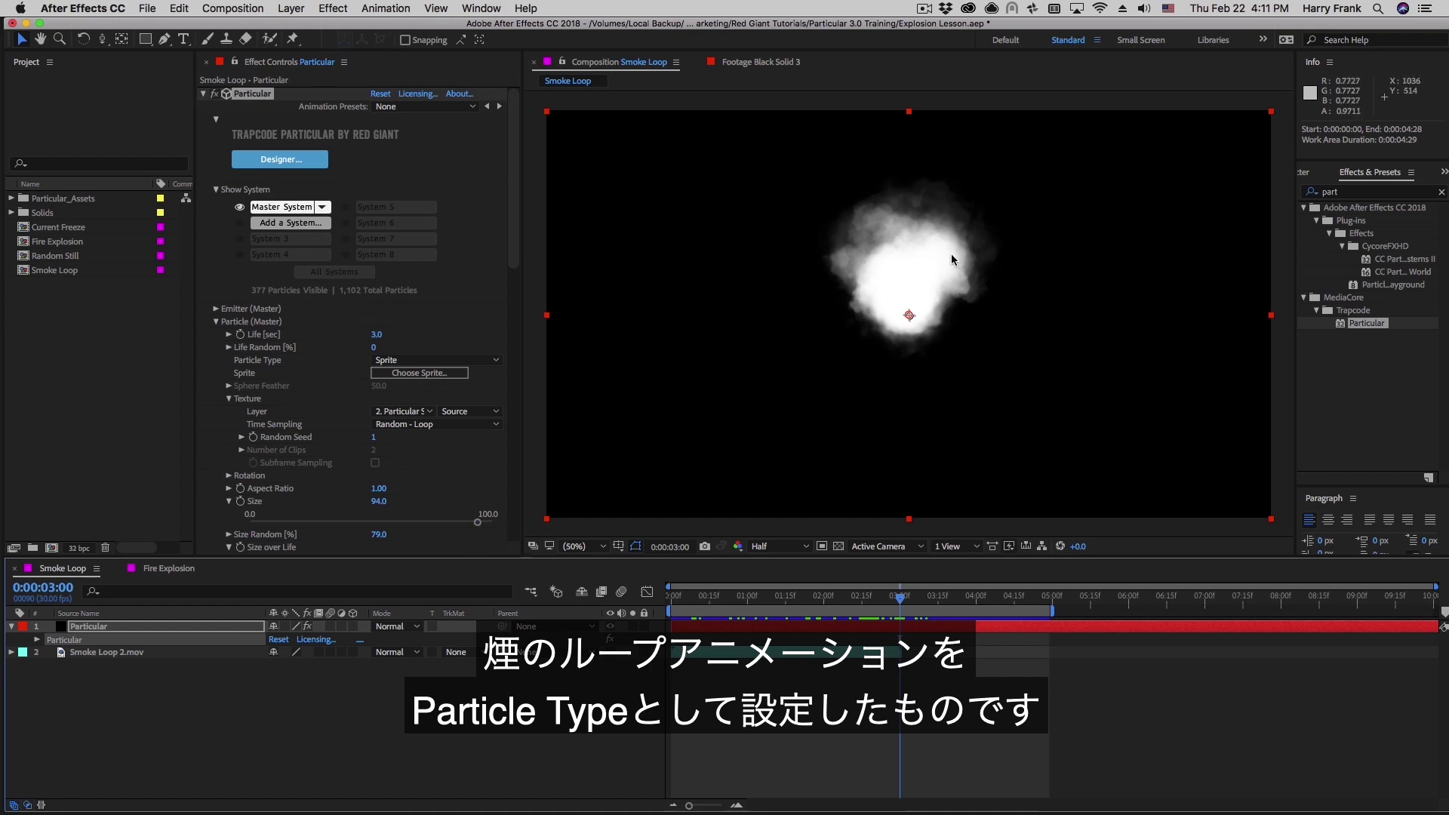
left_click(763, 598)
left_click_drag(764, 601, 933, 679)
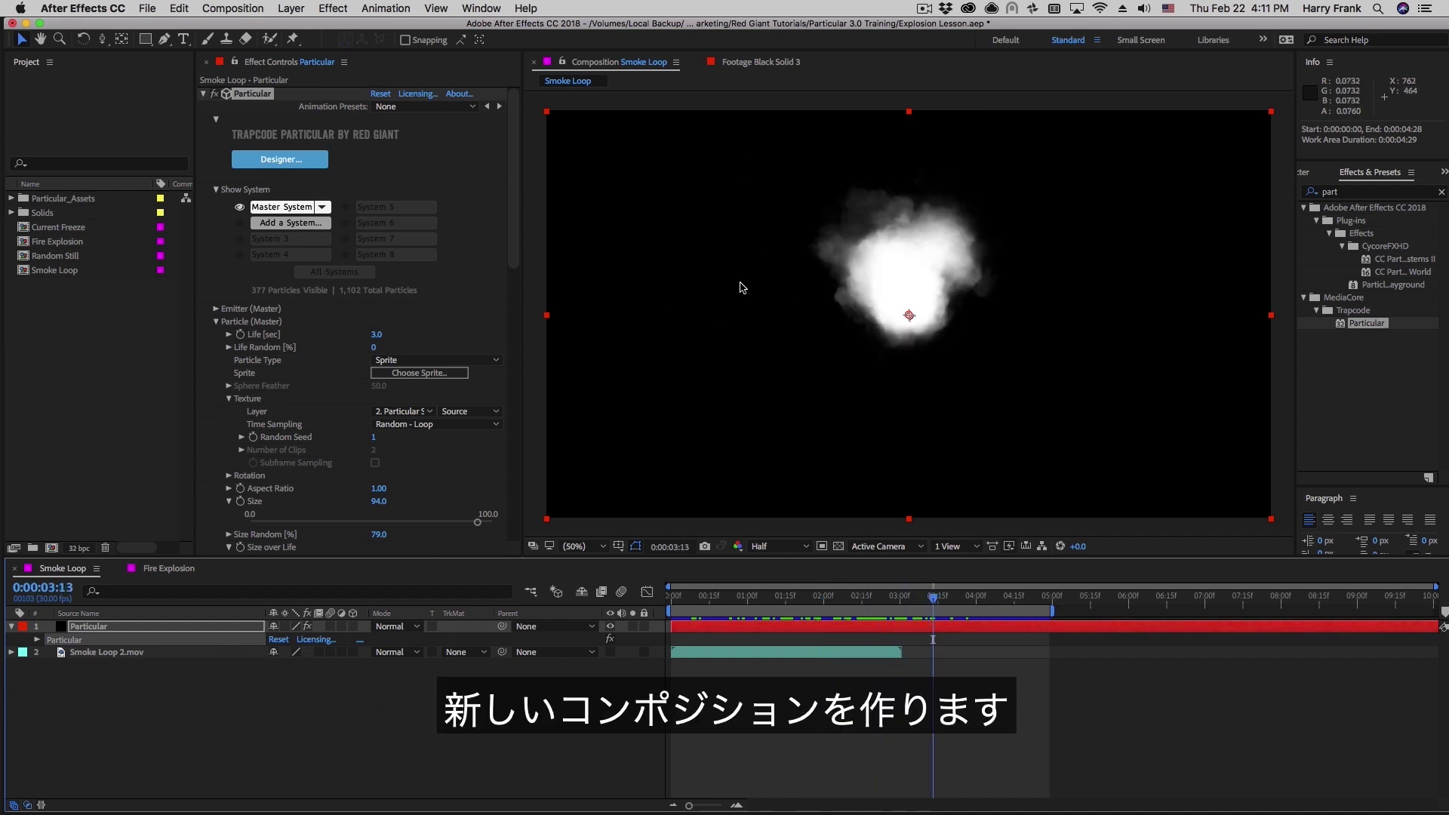
Create a new composition named Smoke Loop 2
left_click(92, 366)
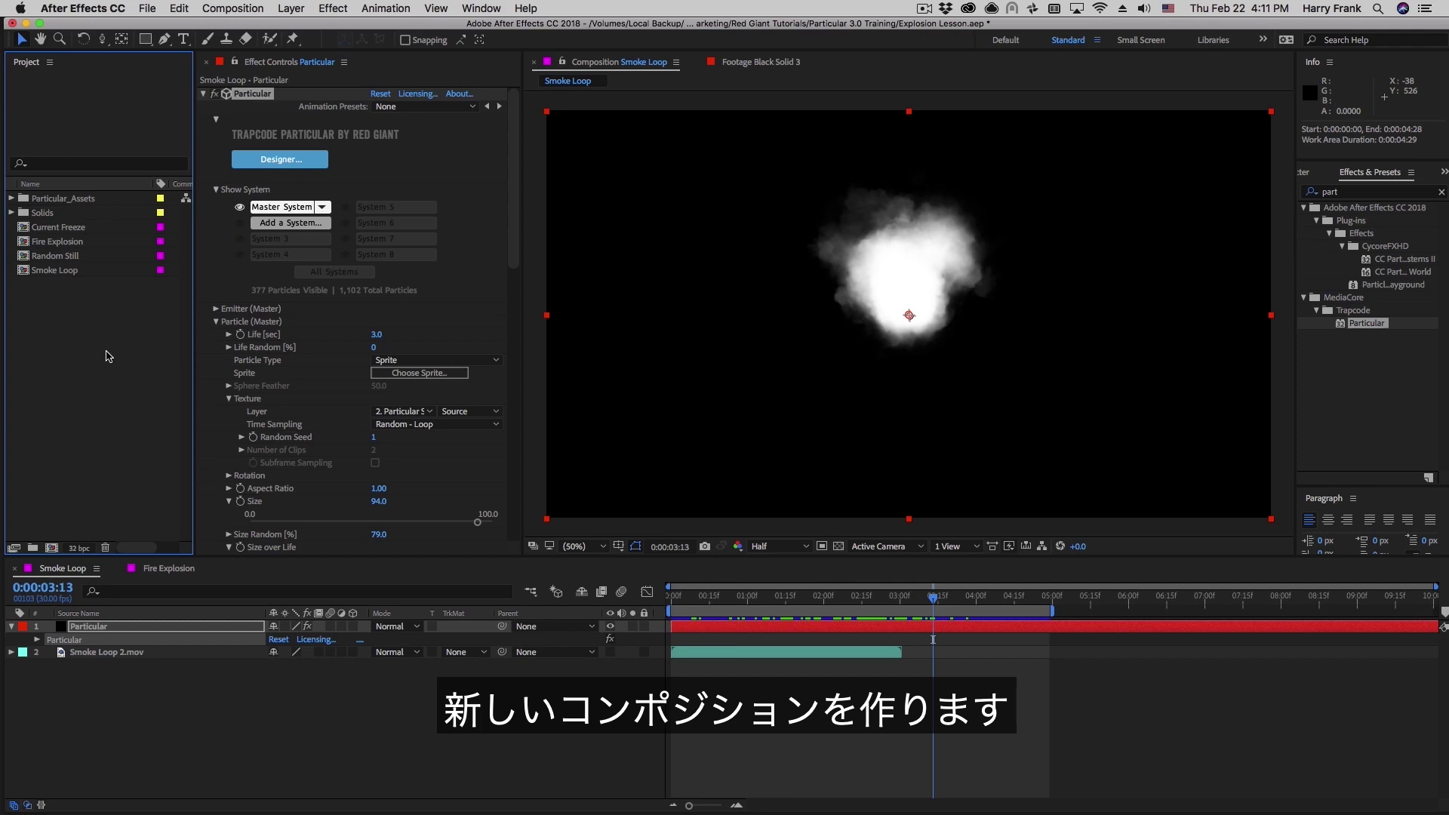
key("super+n")
type("Smo")
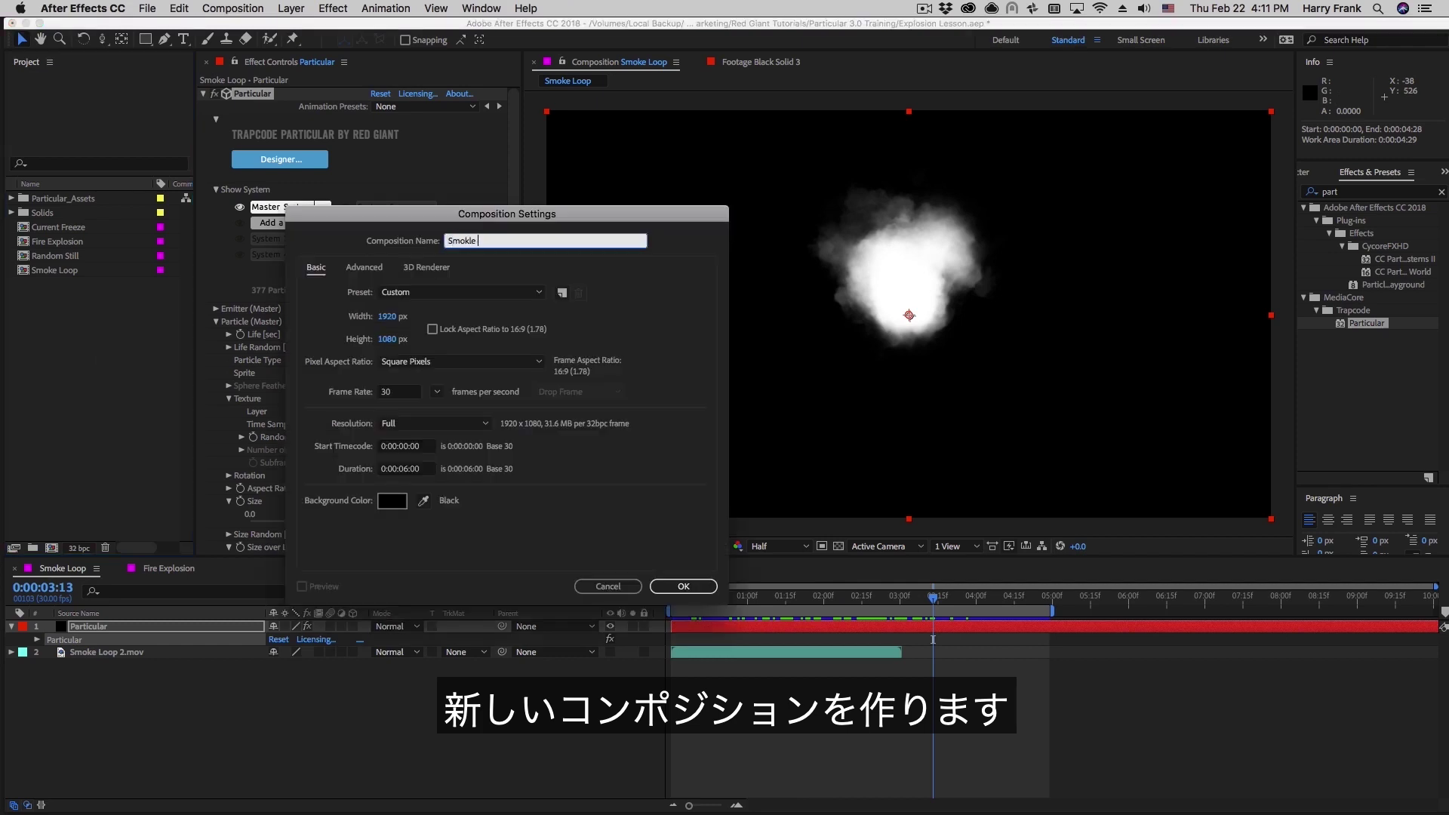
type("ke K")
key("BackSpace")
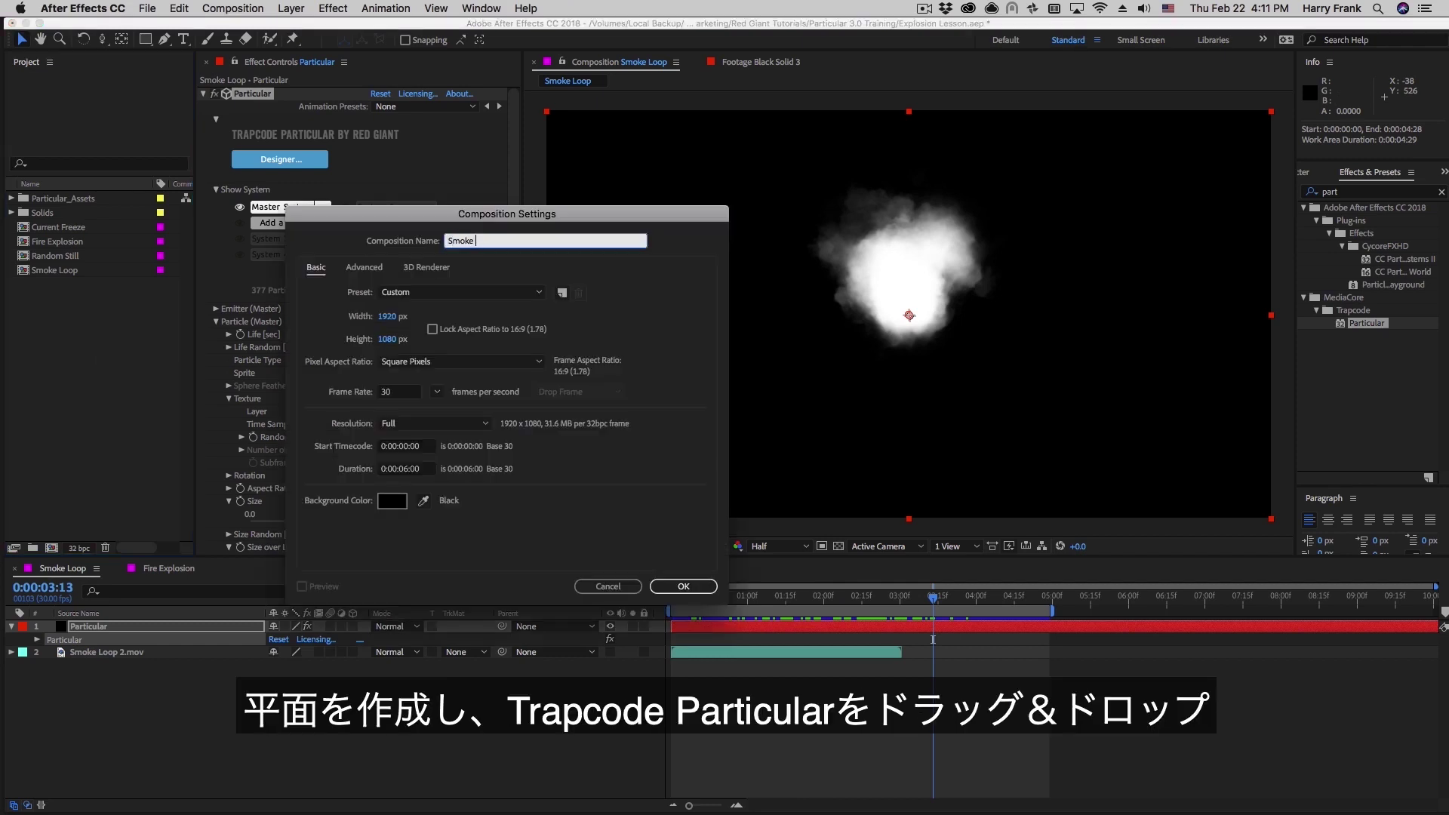
key("Return")
Add a black solid to the new composition, apply the Particular effect to it and preview the particles
key("super+y")
key("Return")
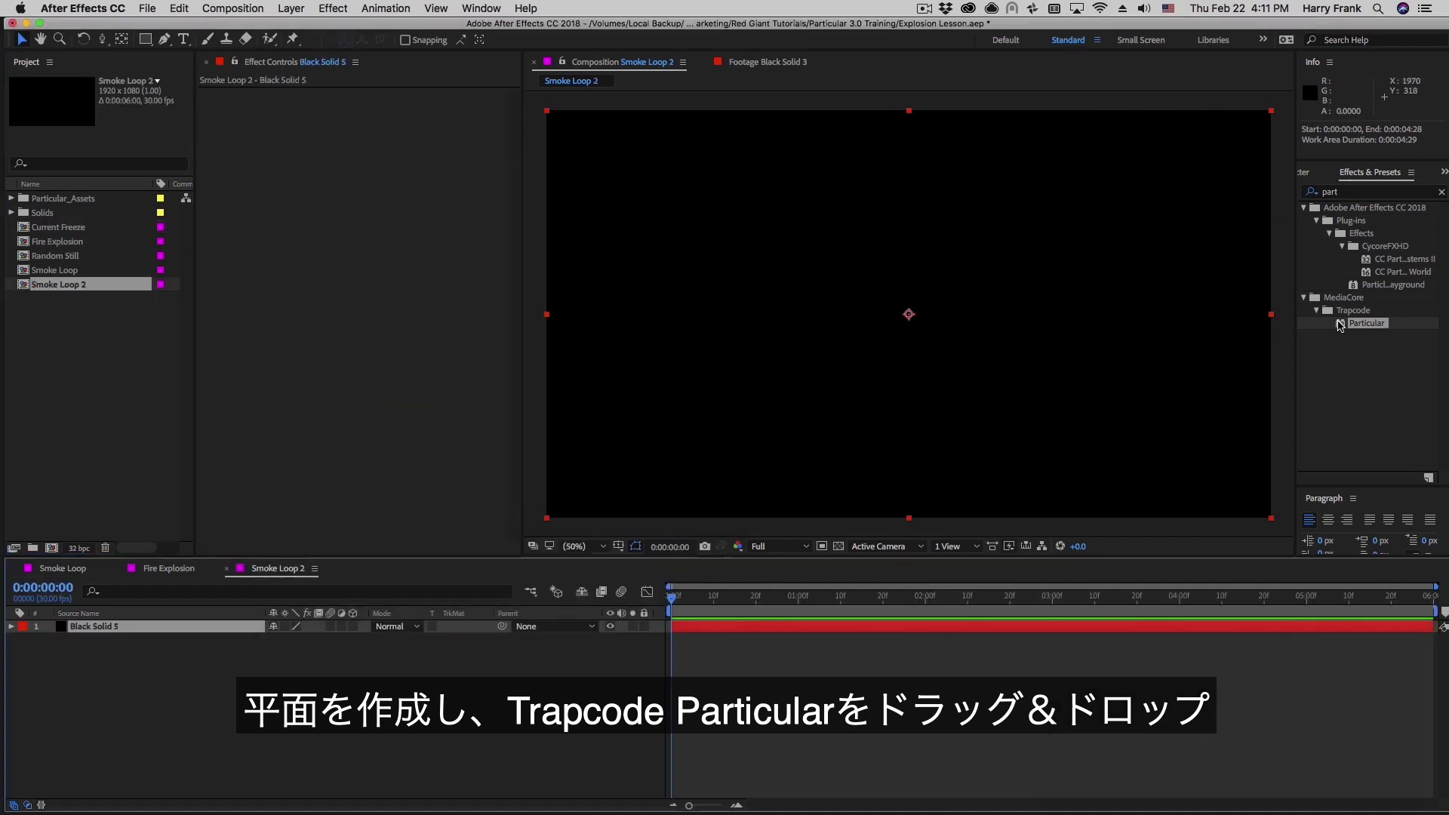
left_click_drag(1340, 325, 730, 613)
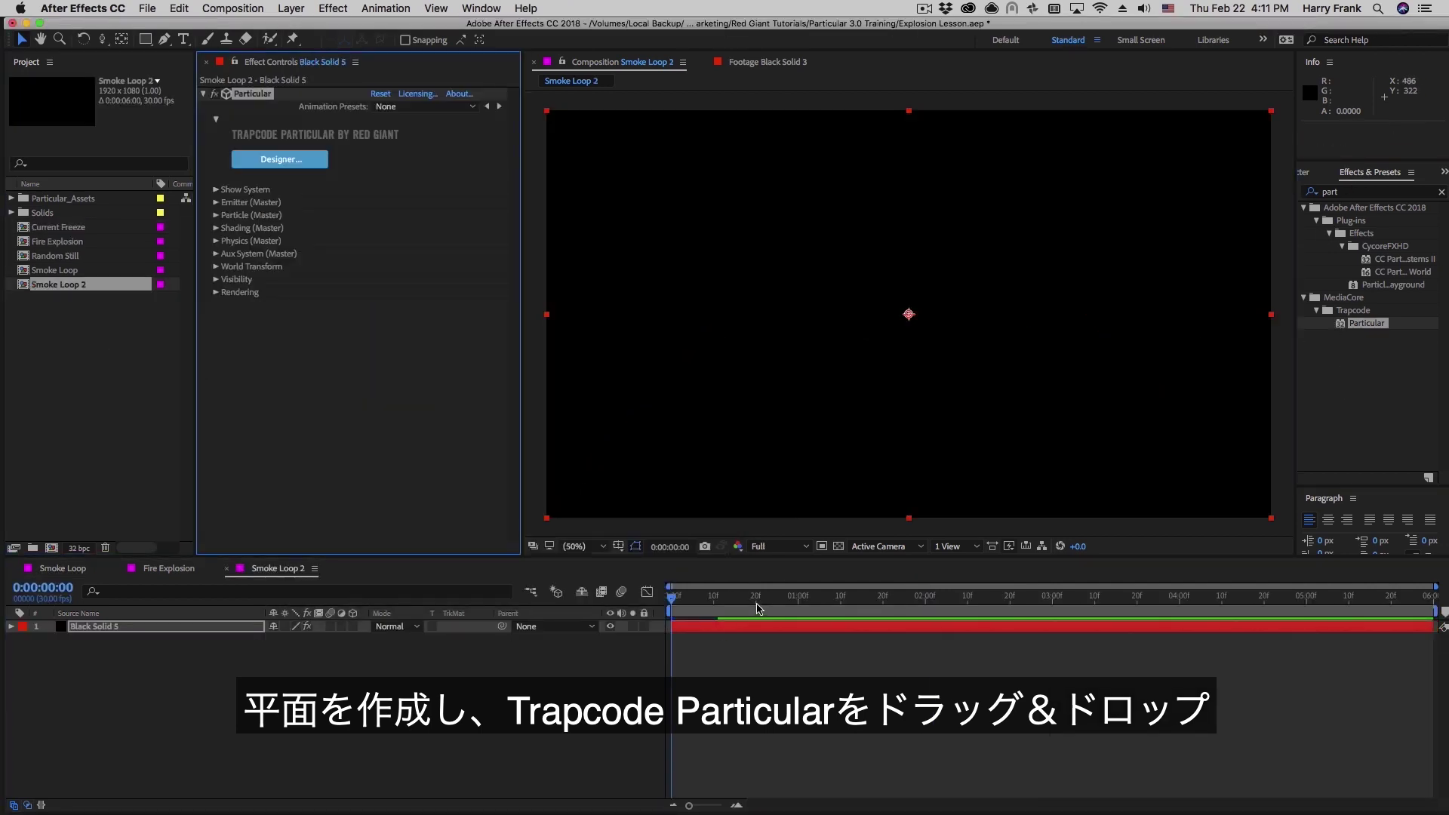
key("space")
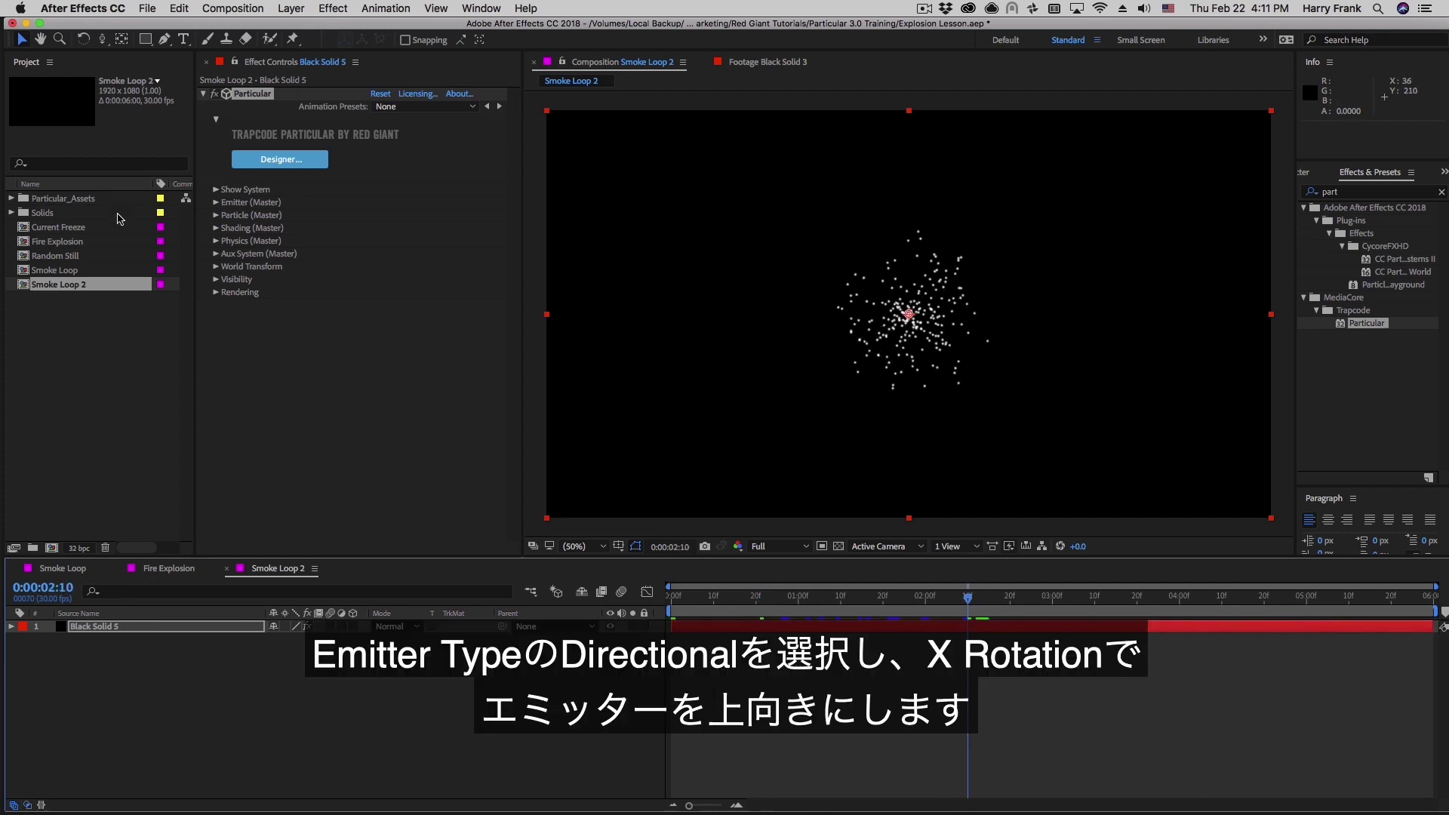
Set Particular's emitter Direction to Directional, with an X Rotation of 78° and a Direction Spread of 42%
left_click(216, 202)
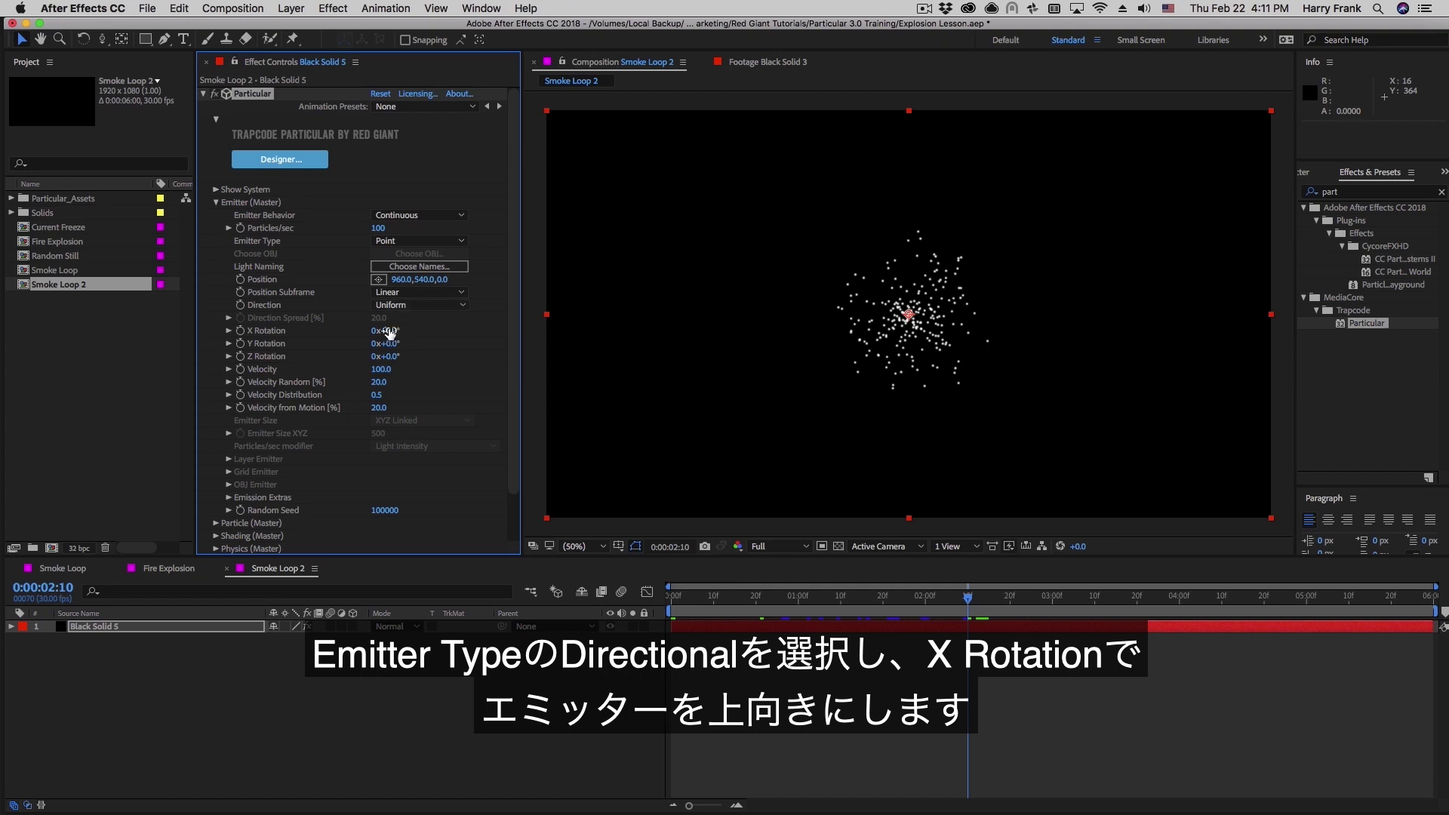
left_click(400, 305)
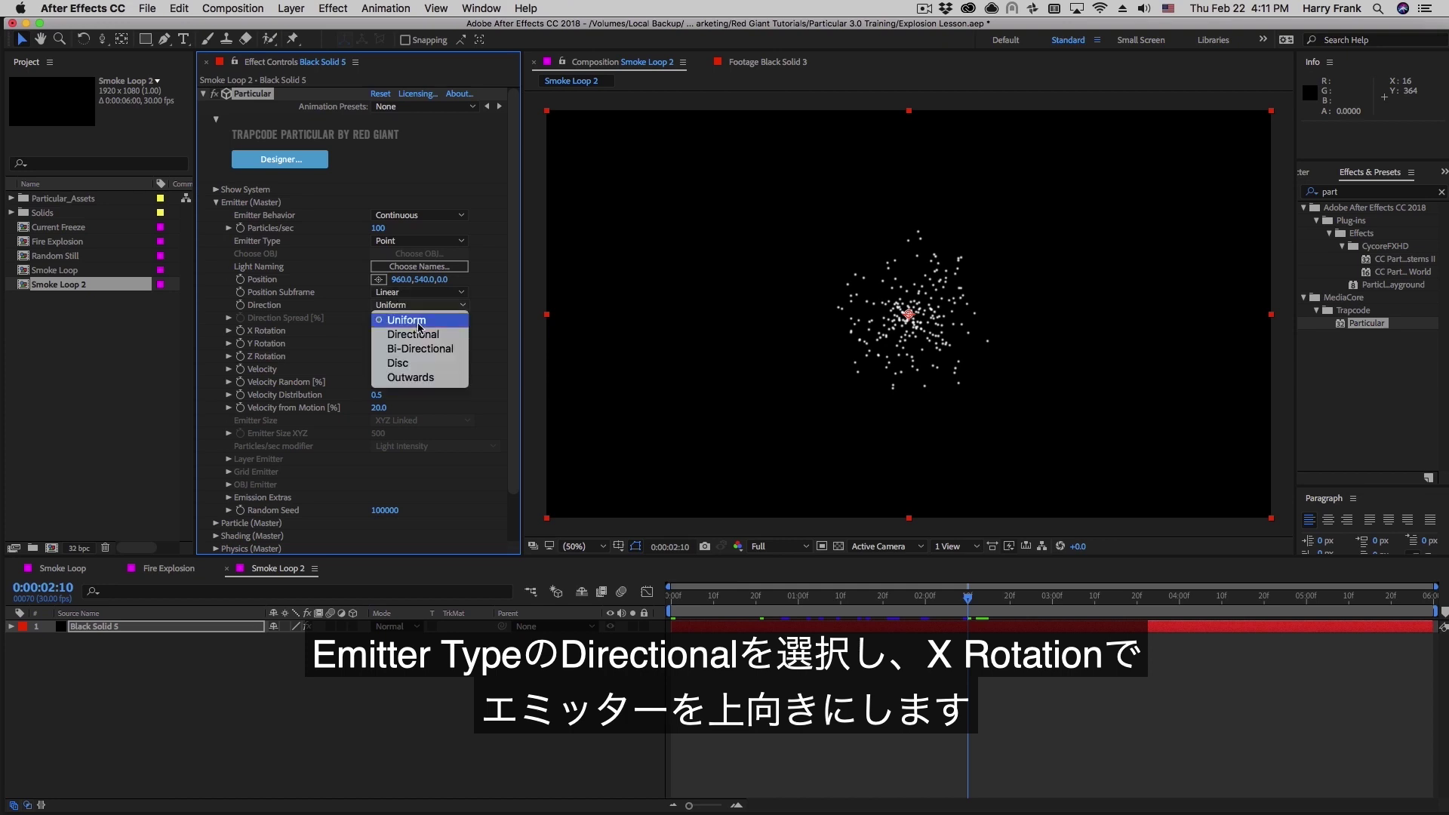
left_click(431, 337)
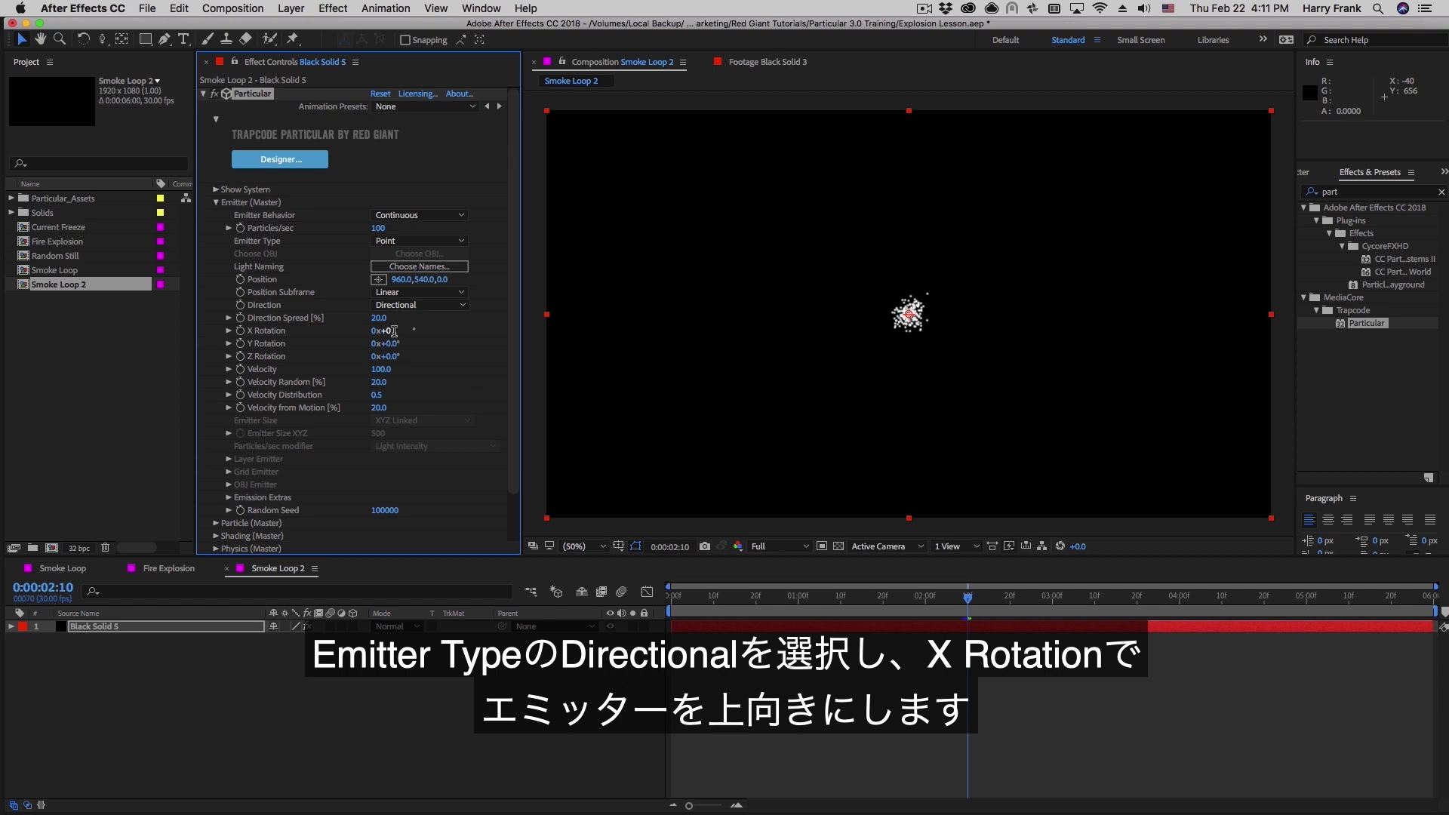
mouse_move(395, 338)
left_mouse_down()
mouse_move(495, 373)
mouse_move(414, 356)
mouse_move(388, 323)
mouse_move(428, 324)
mouse_move(415, 324)
left_mouse_up()
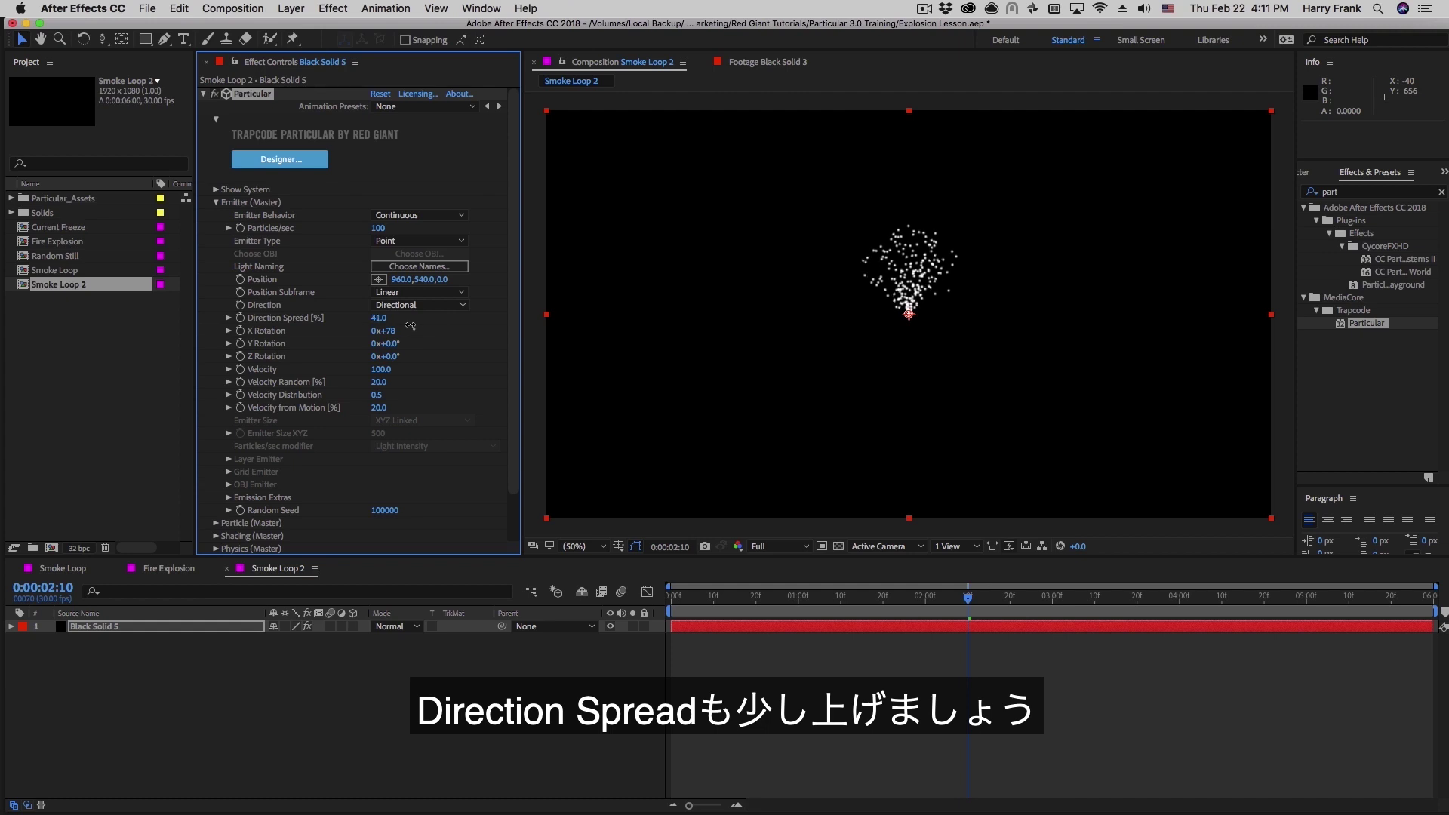
left_click_drag(744, 597, 1018, 673)
Raise the emitter's Velocity to 145 and collapse the Emitter (Master) settings
left_click(387, 368)
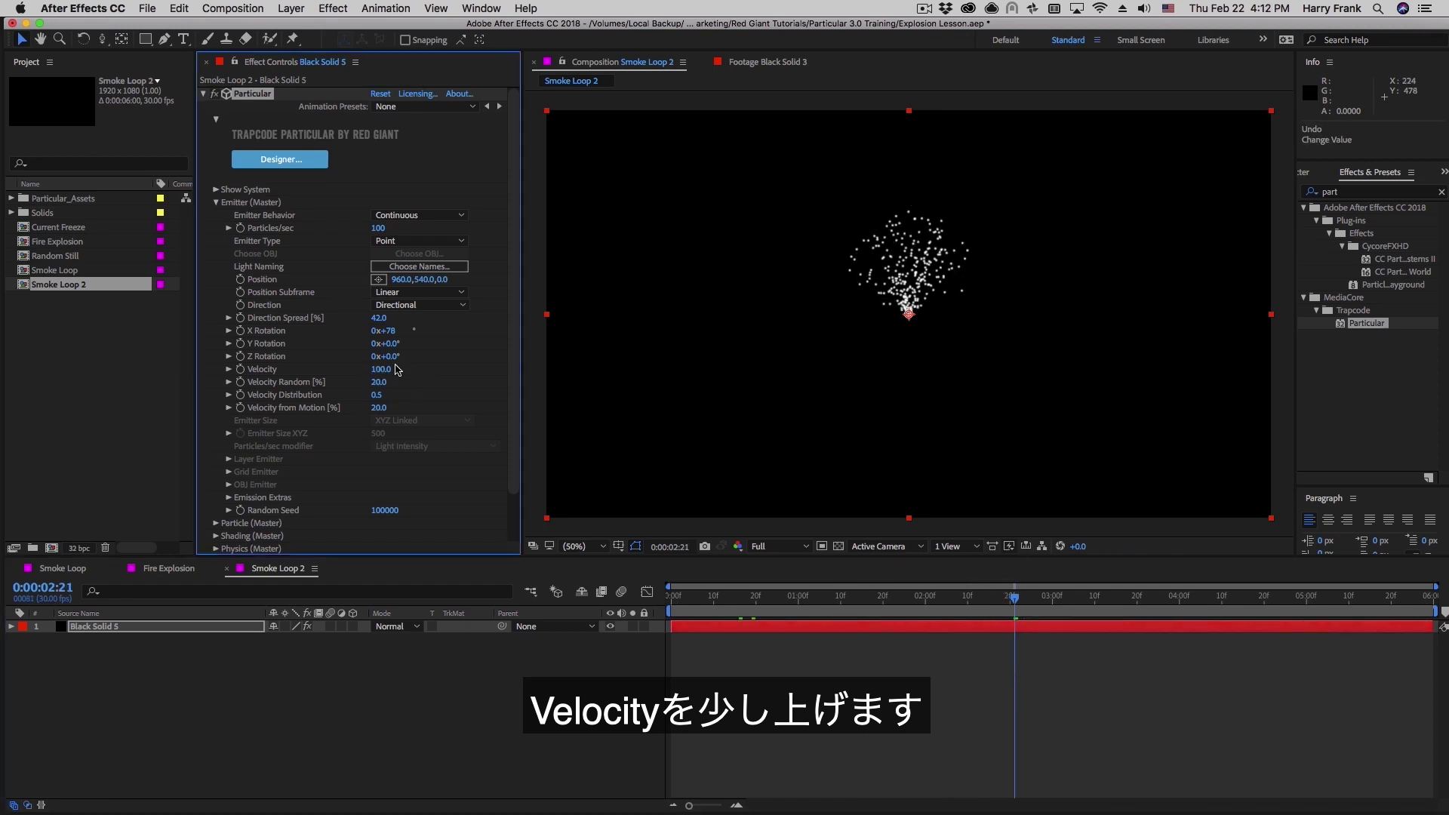
left_click_drag(389, 367, 427, 371)
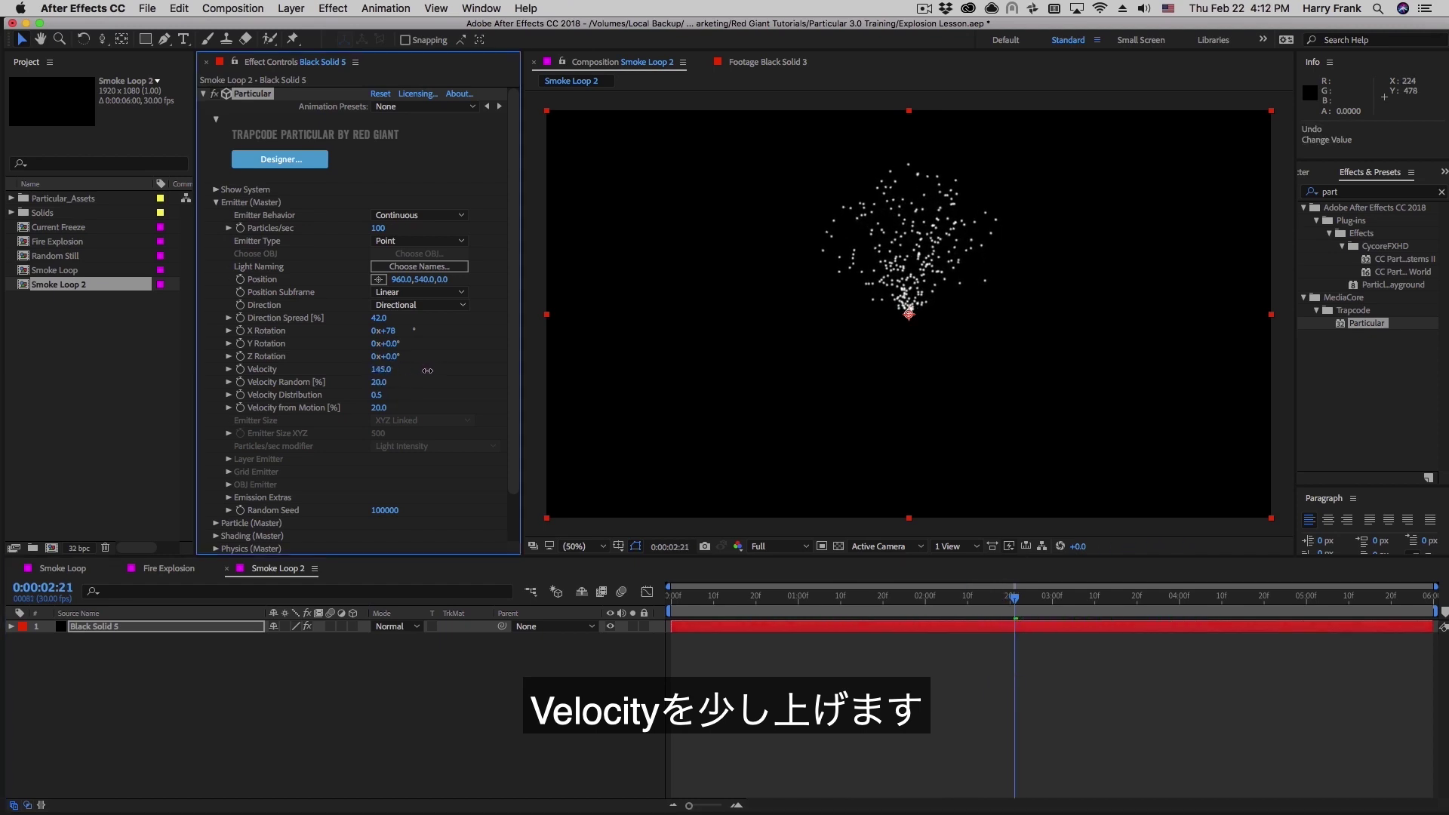
left_click(217, 202)
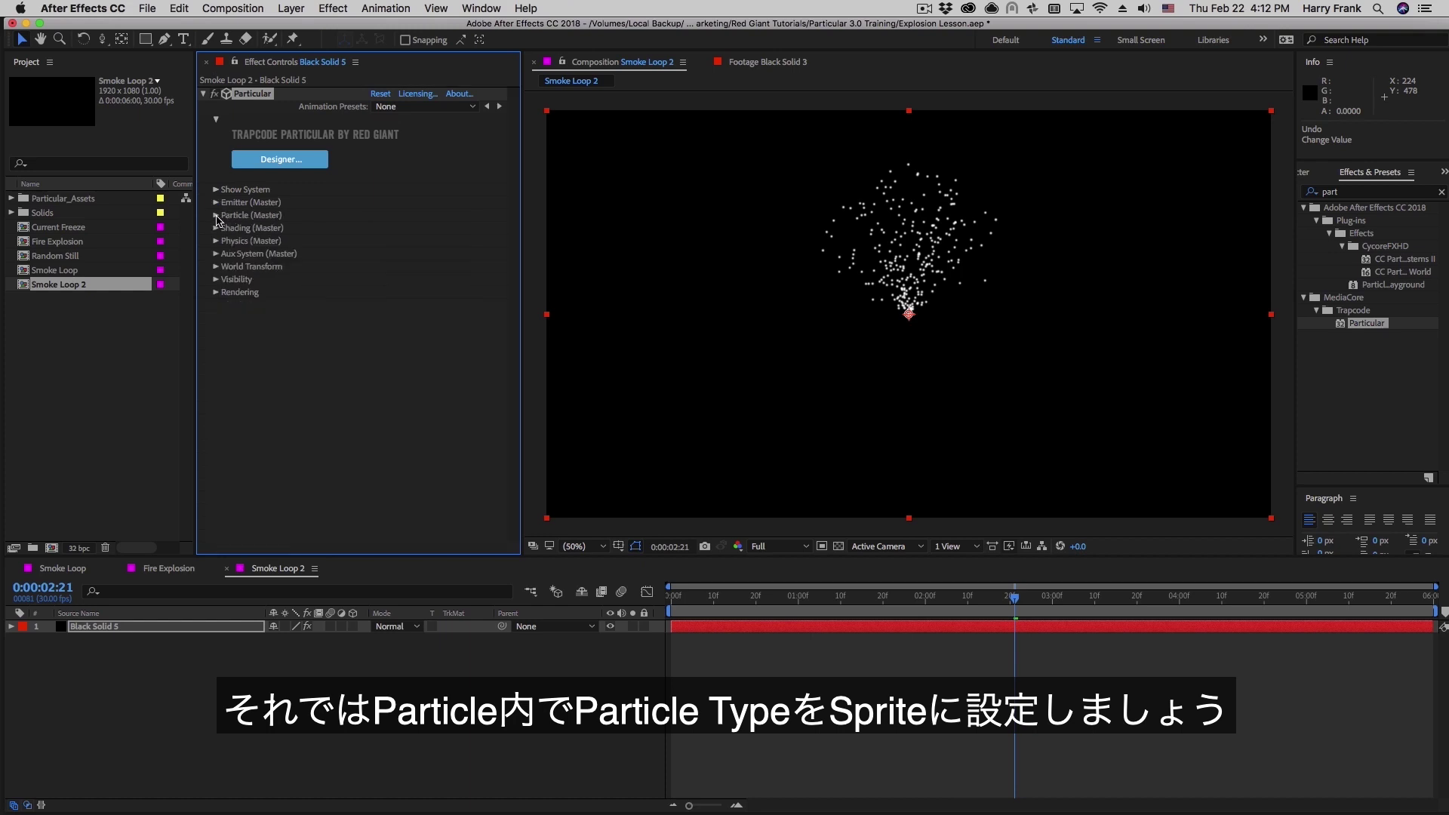
Set the Particle Type to Sprite in the Particle (Master) settings and expand the Texture settings
left_click(217, 216)
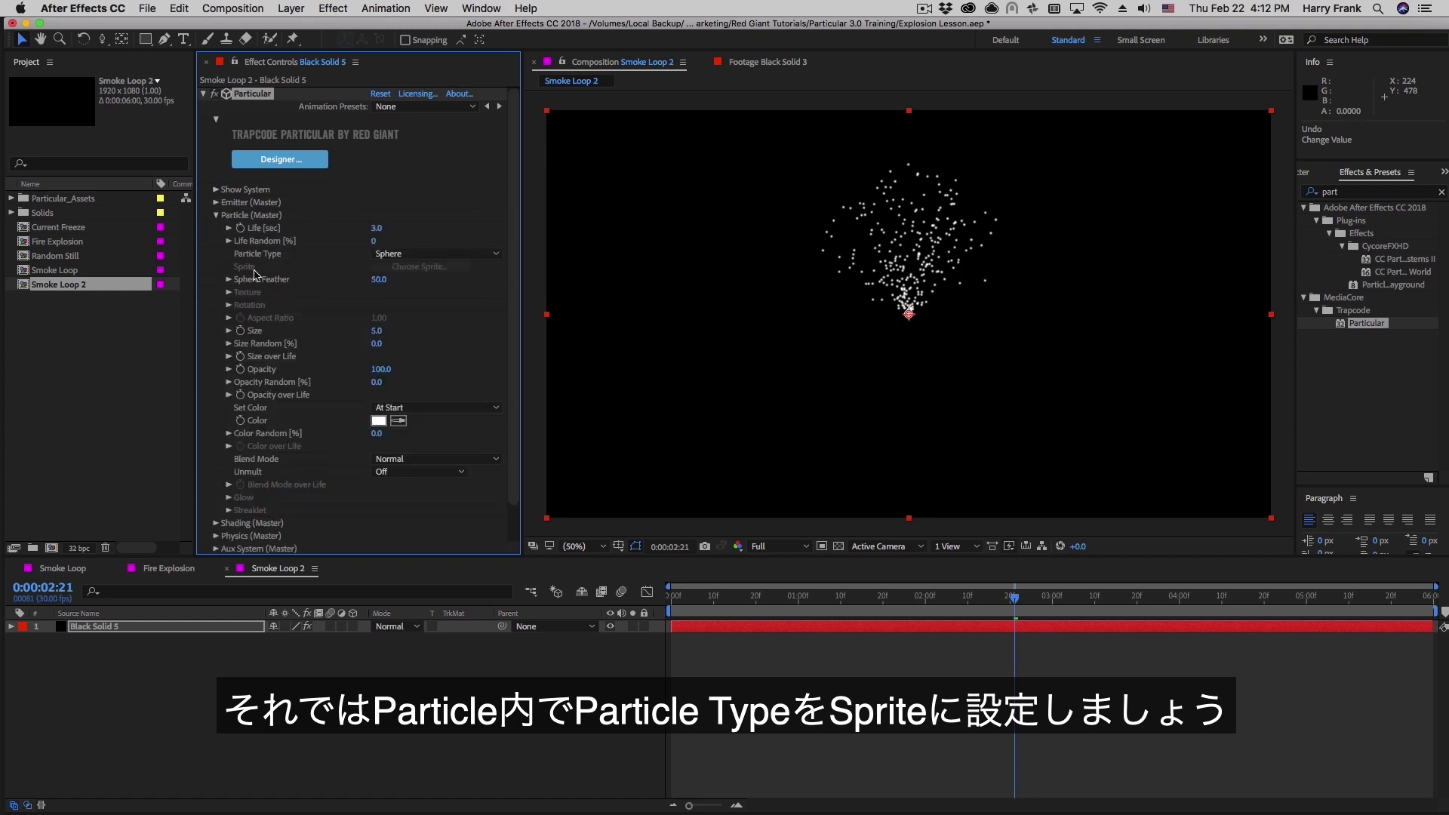
left_click(414, 255)
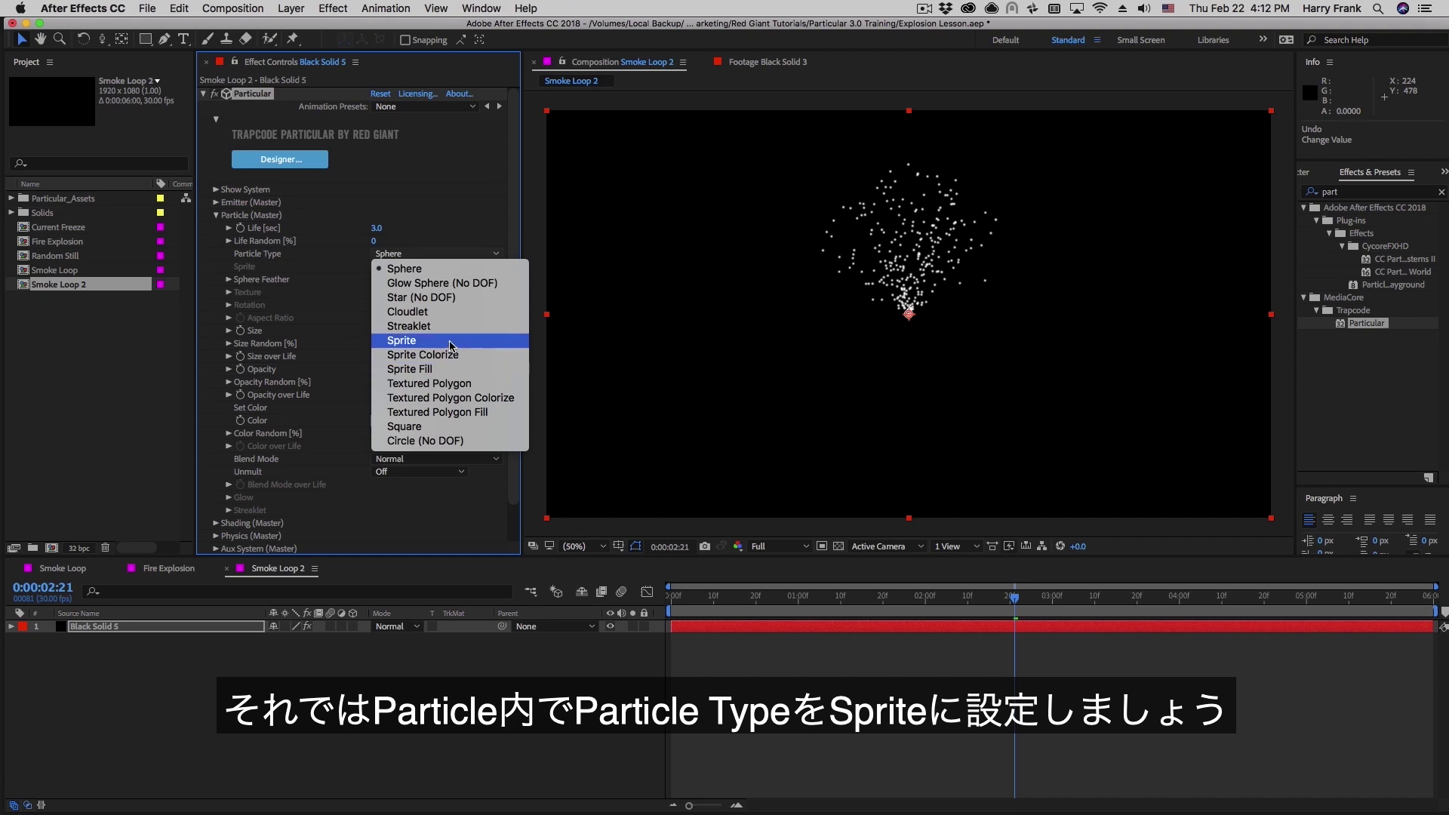
left_click(470, 343)
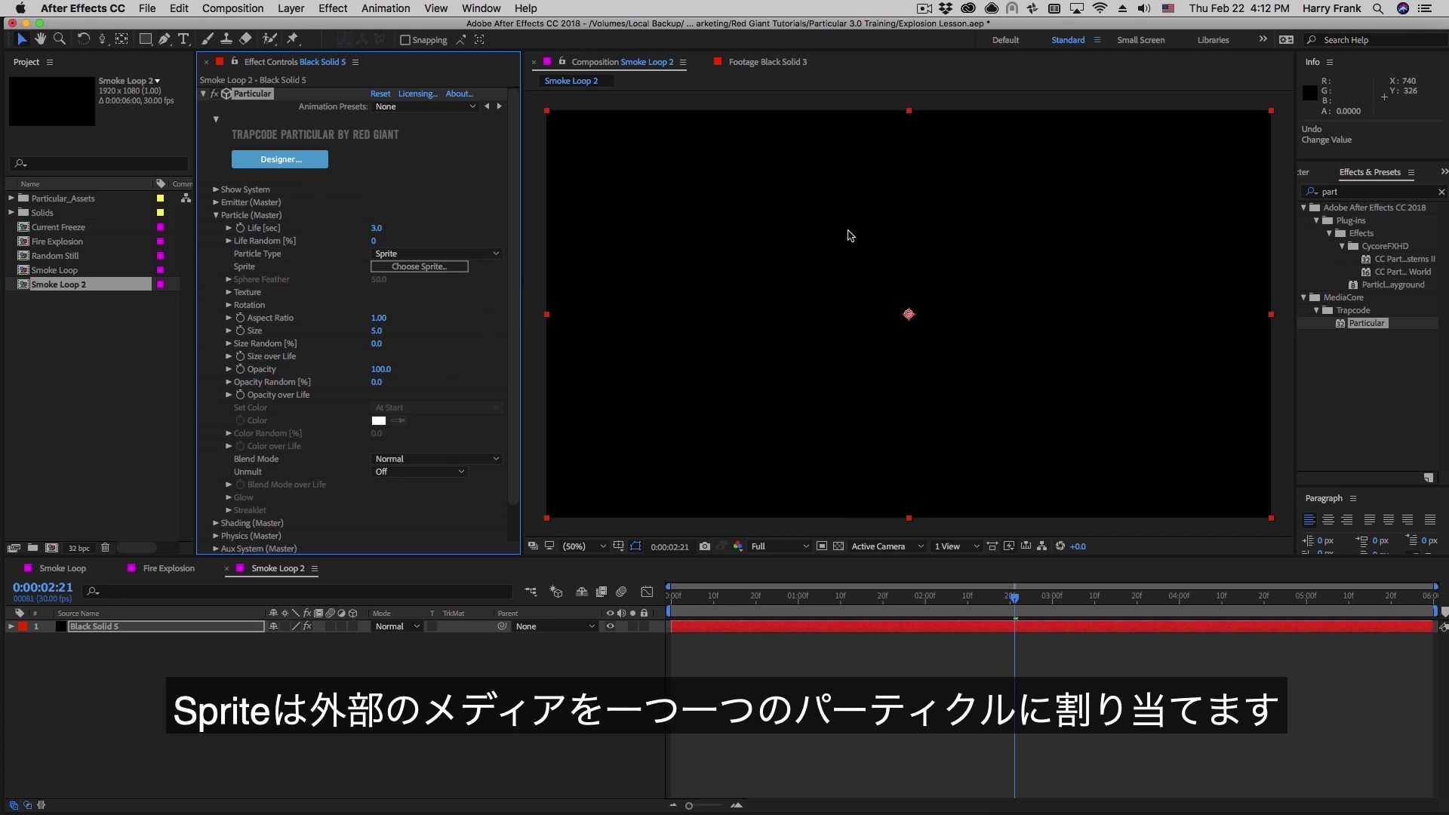
left_click(230, 293)
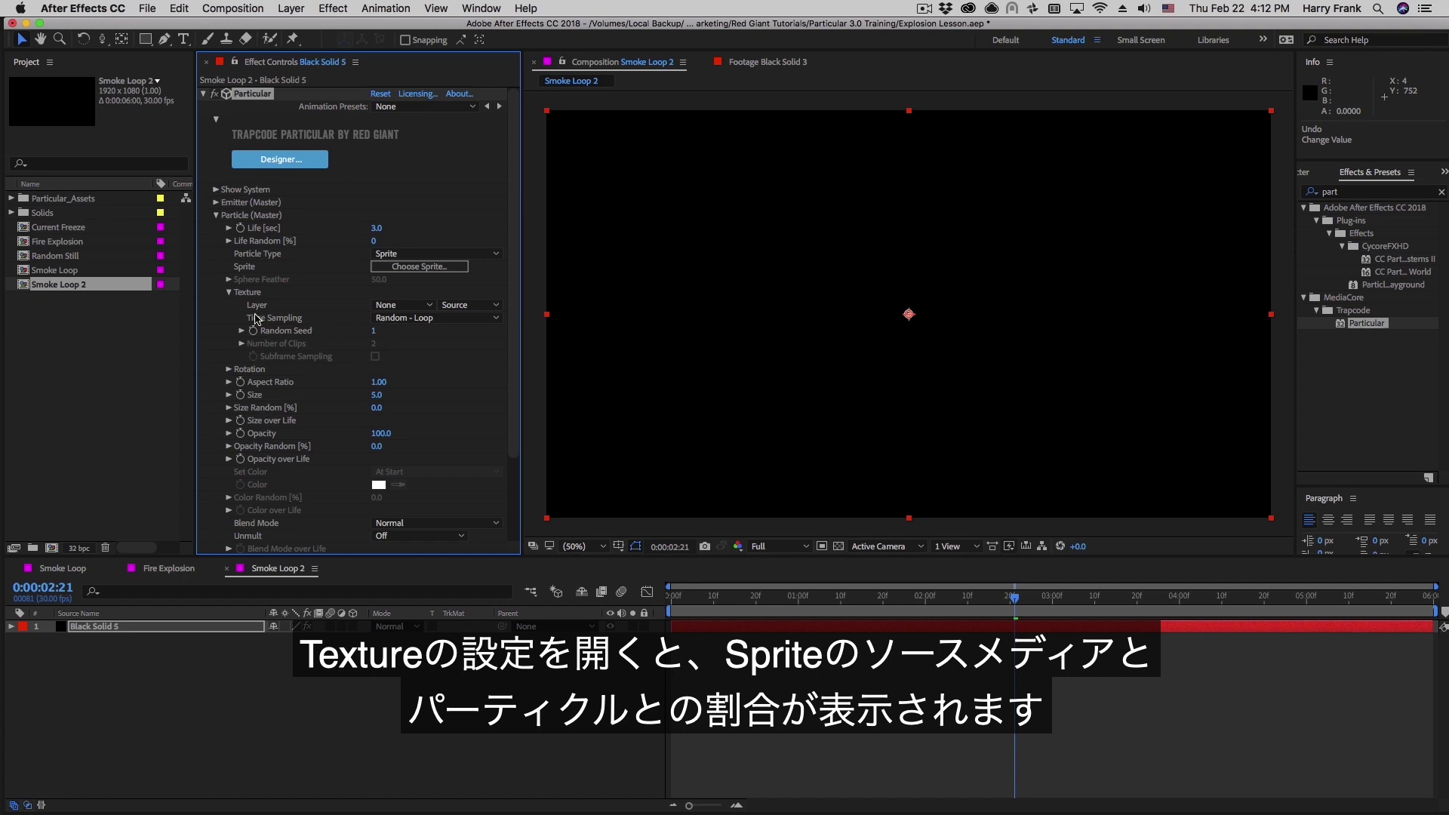
Try adding Fire Explosion 1.mov from Particular_Assets to the composition as the sprite's texture layer, and undo the addition
left_click(11, 198)
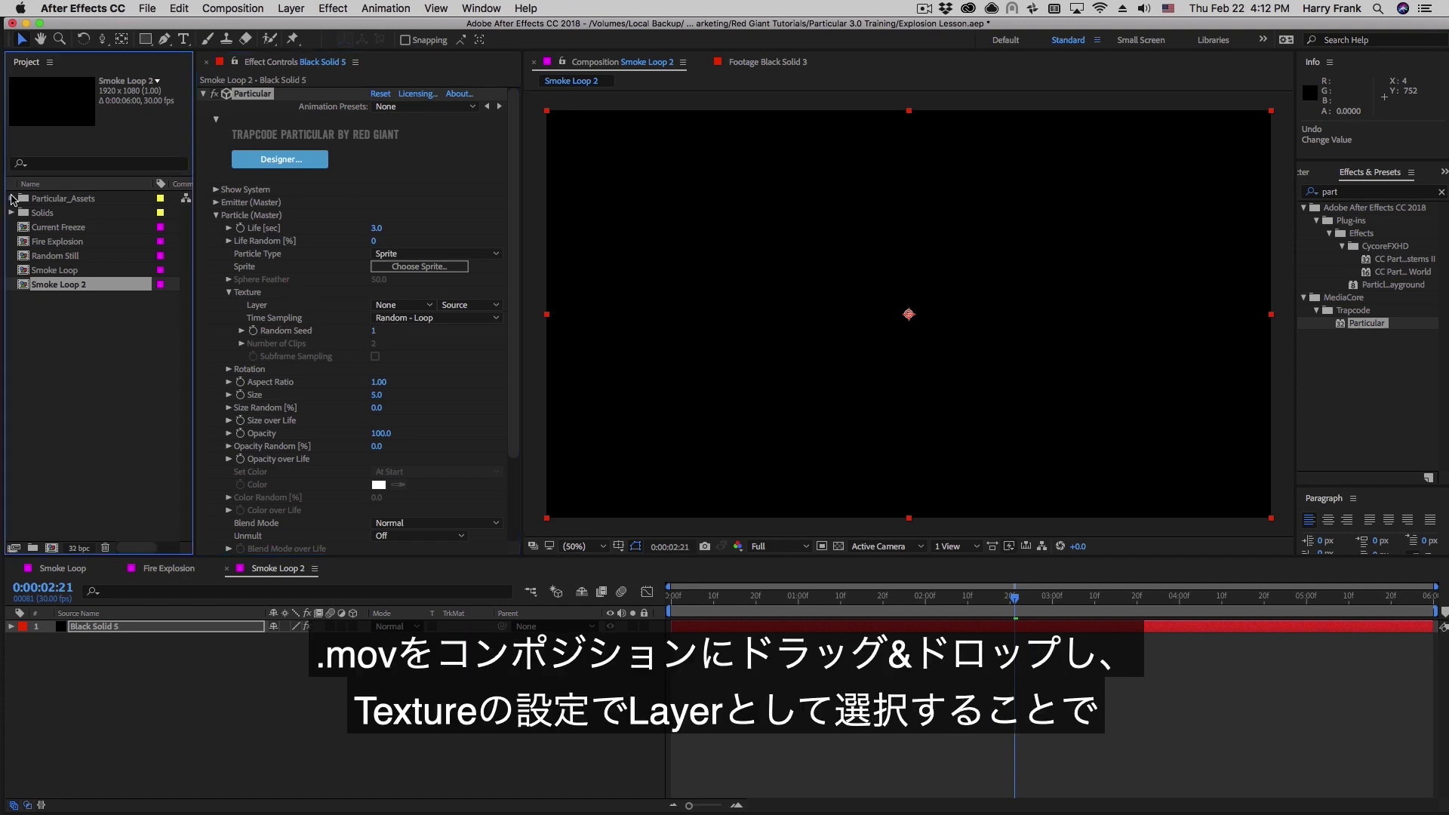
left_click_drag(83, 212, 186, 748)
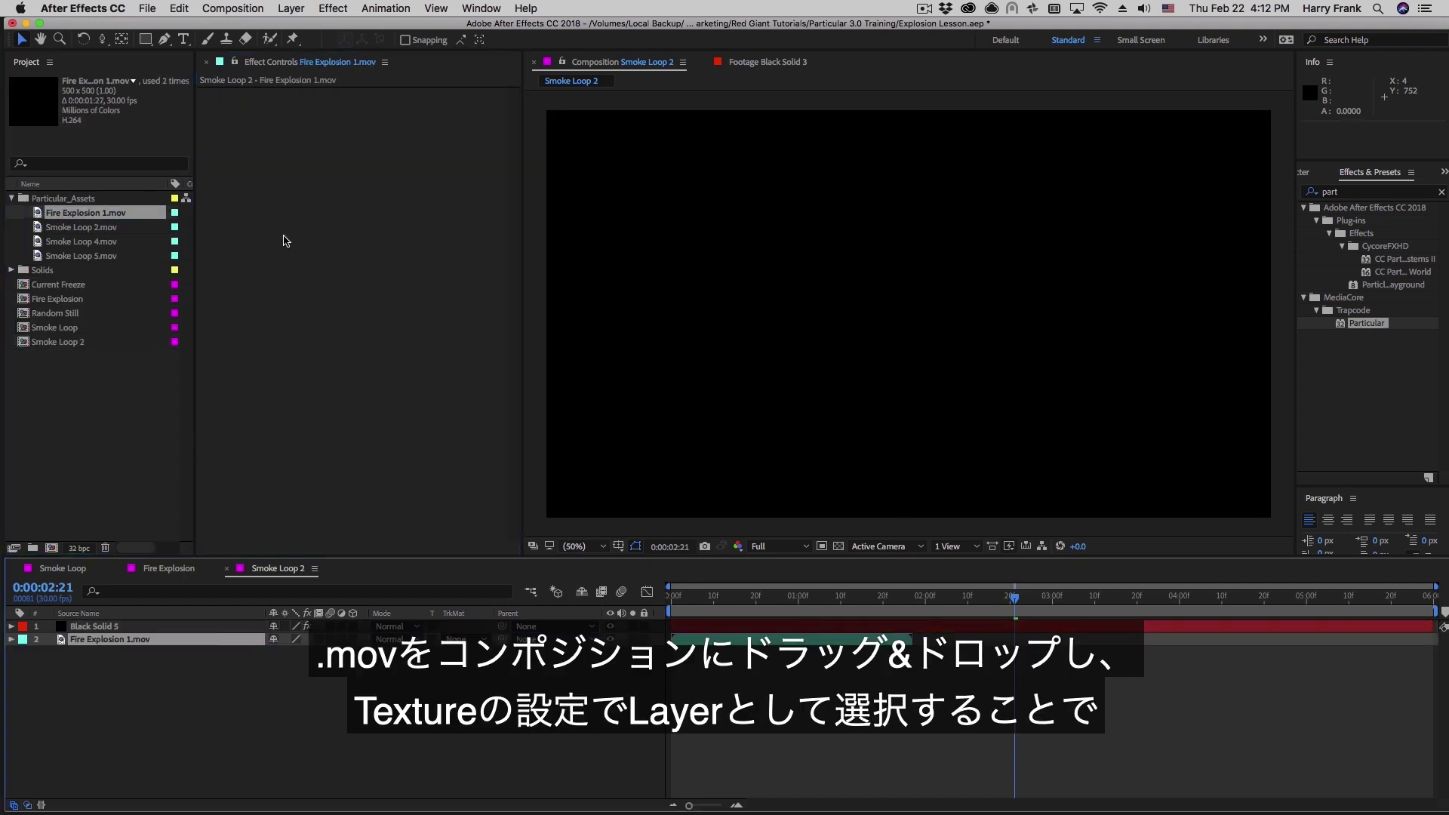
left_click(86, 627)
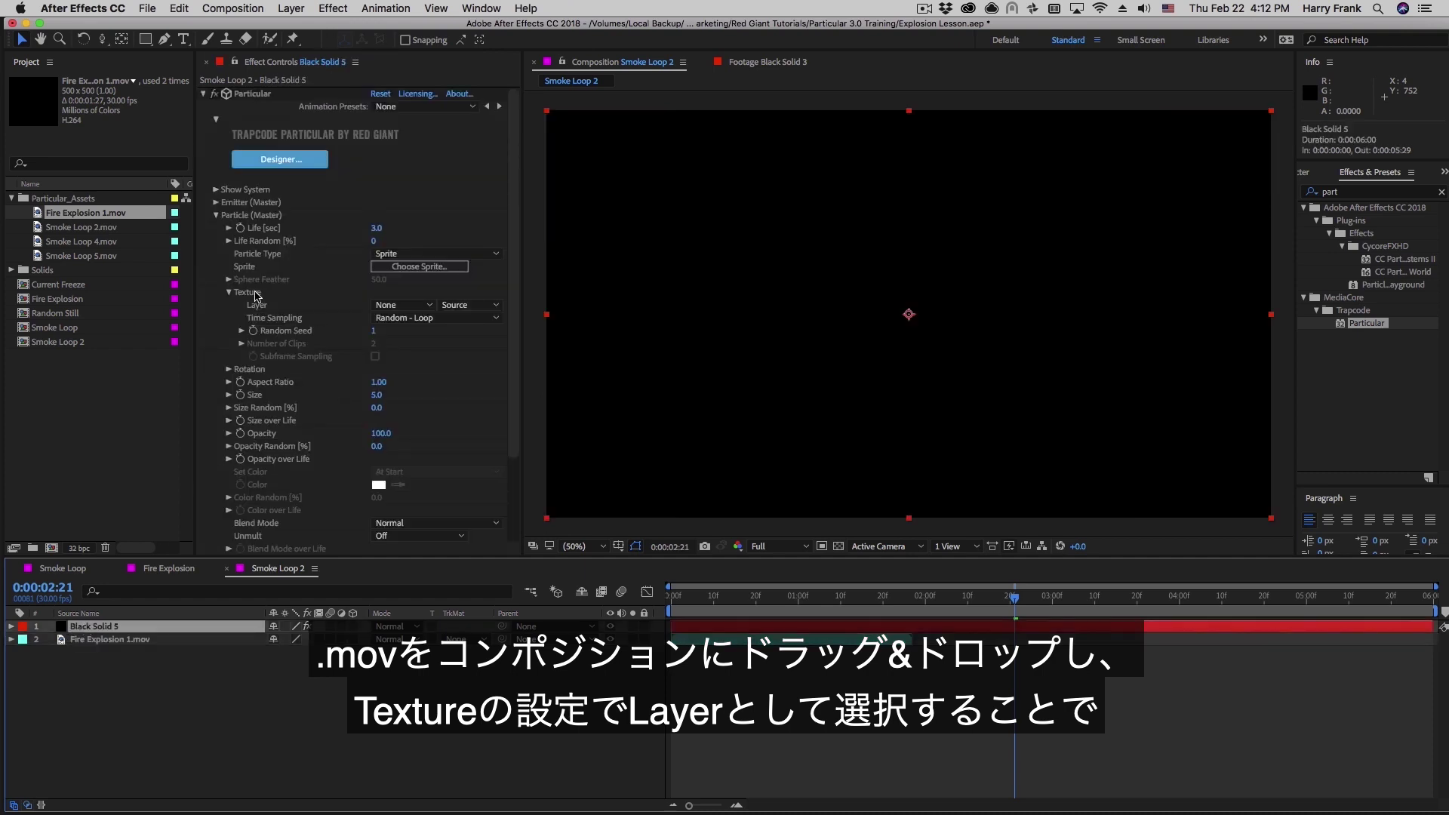
left_click(402, 305)
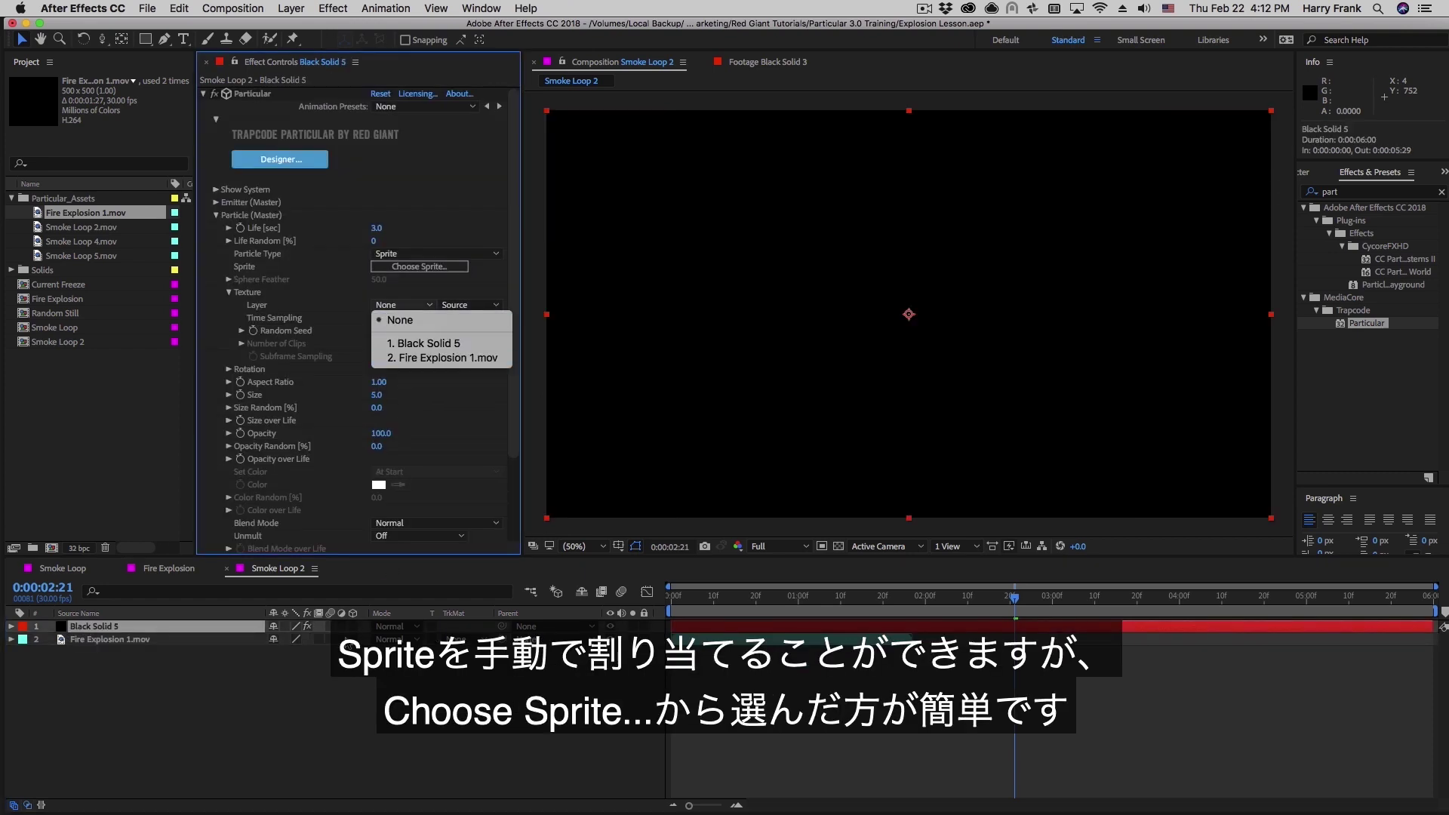
key("Escape")
key("super+z")
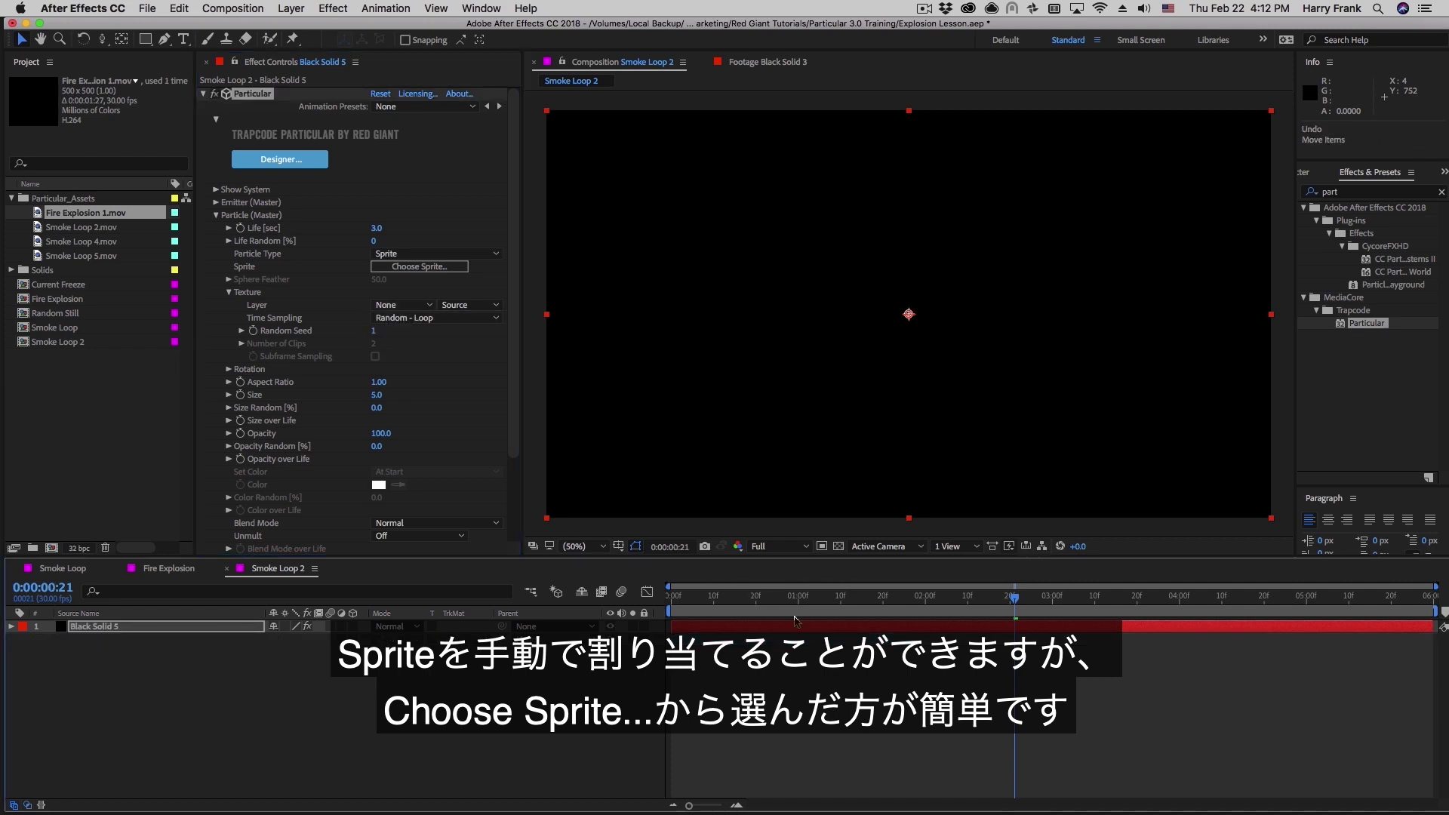
Browse the sprite preset categories and choose Smoke Loop 2 from Smoke and Fire as the particle sprite
left_click_drag(816, 597, 819, 596)
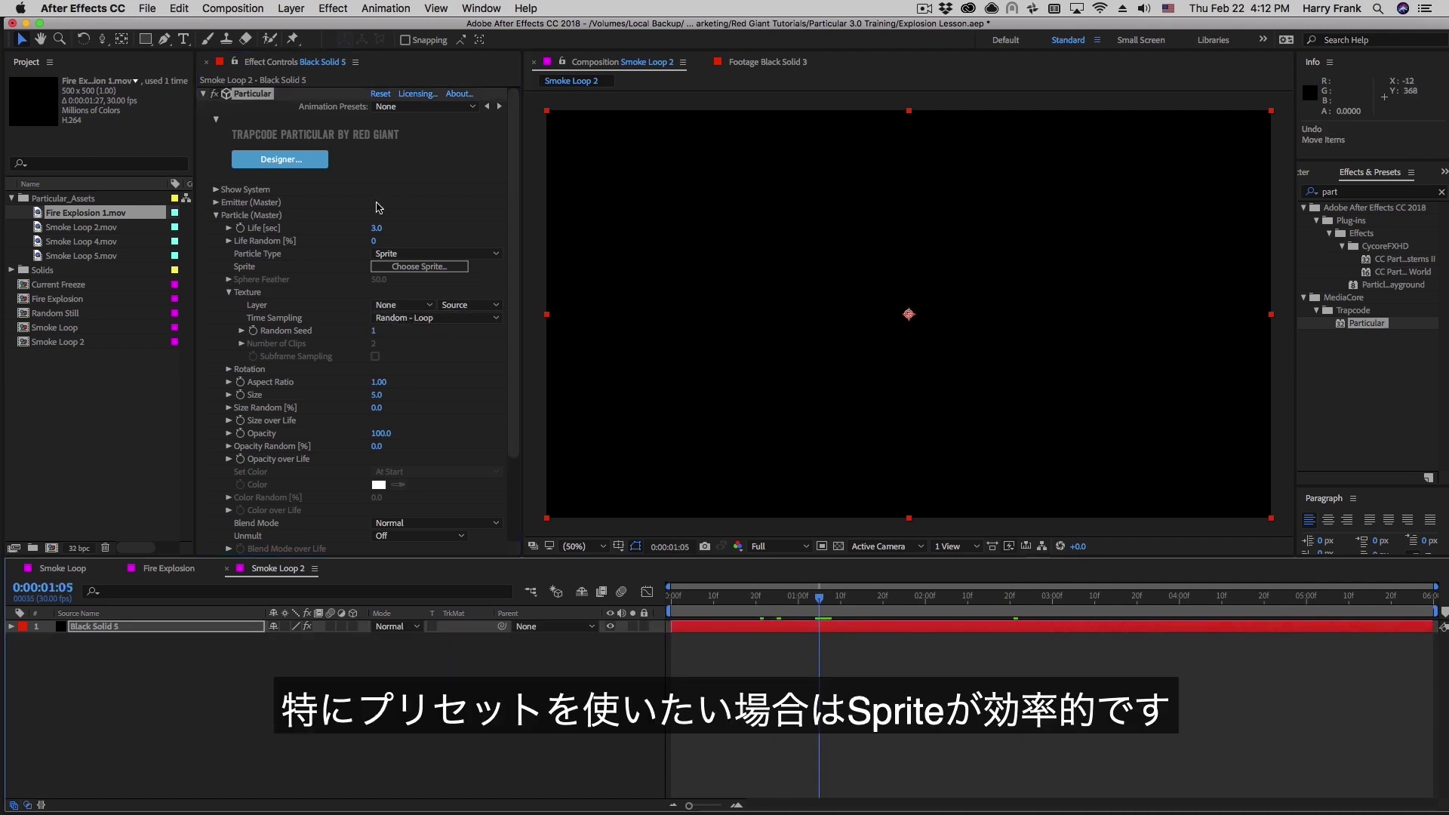
left_click(416, 268)
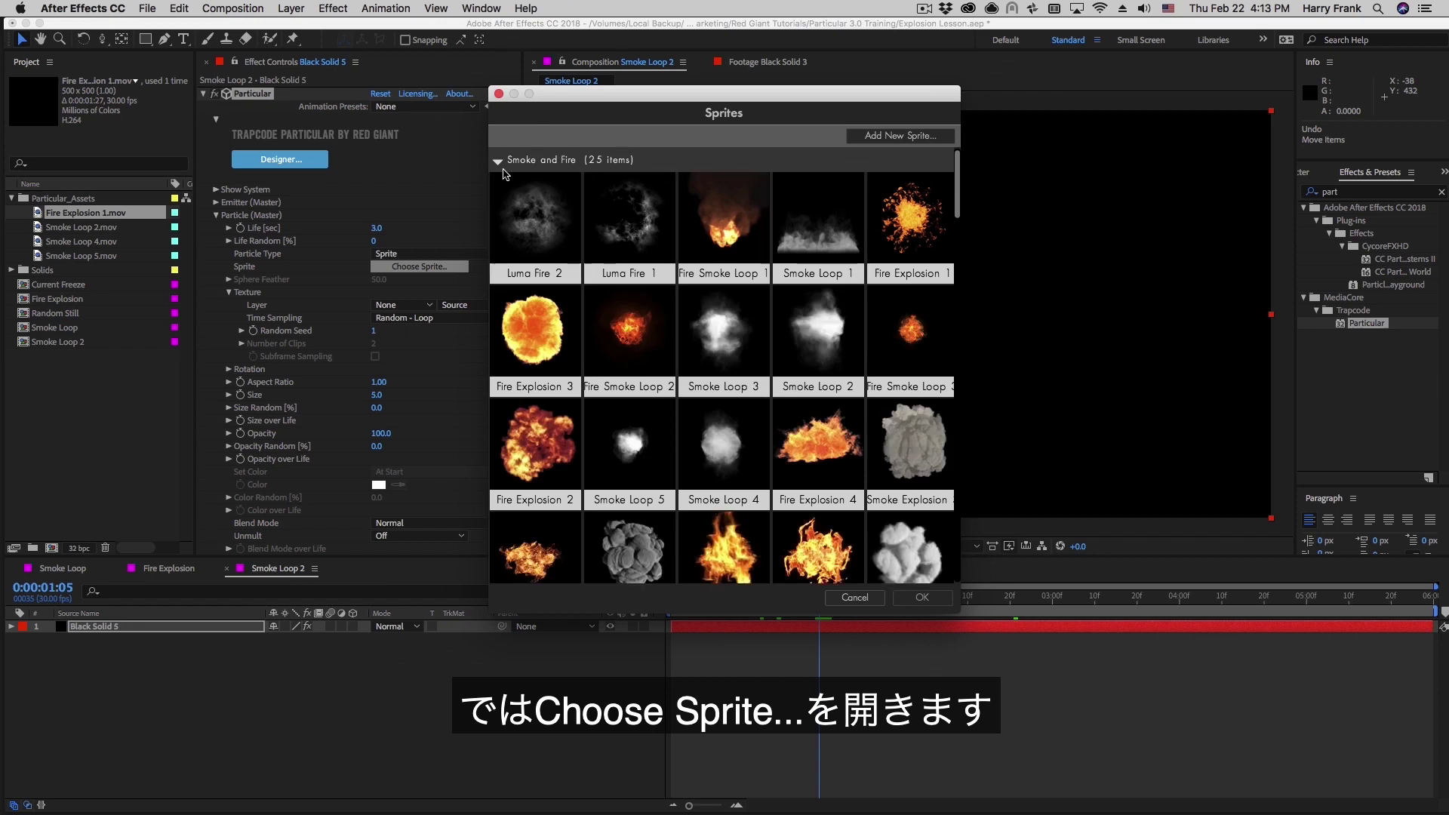
left_click(499, 162)
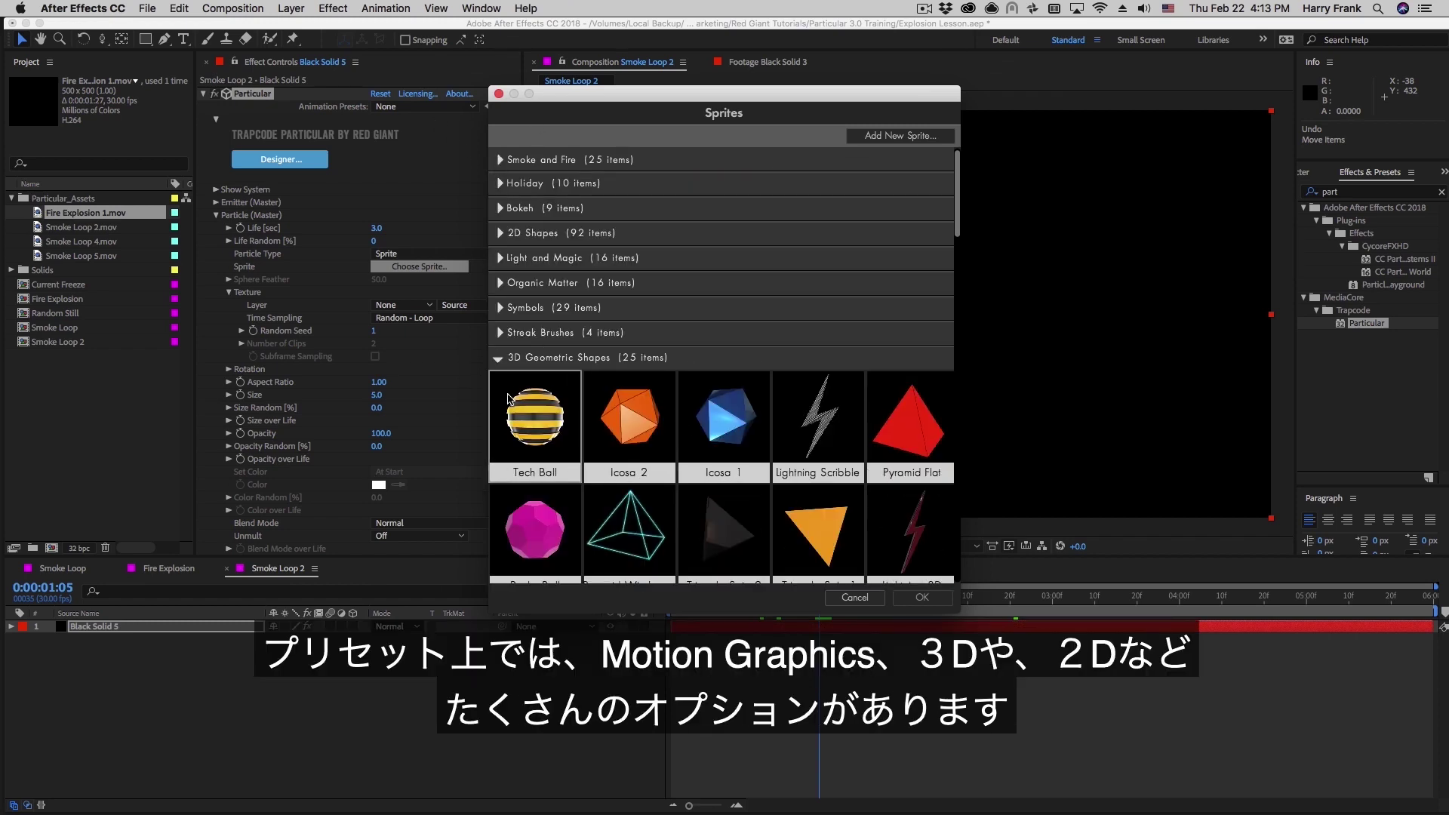
left_click(498, 358)
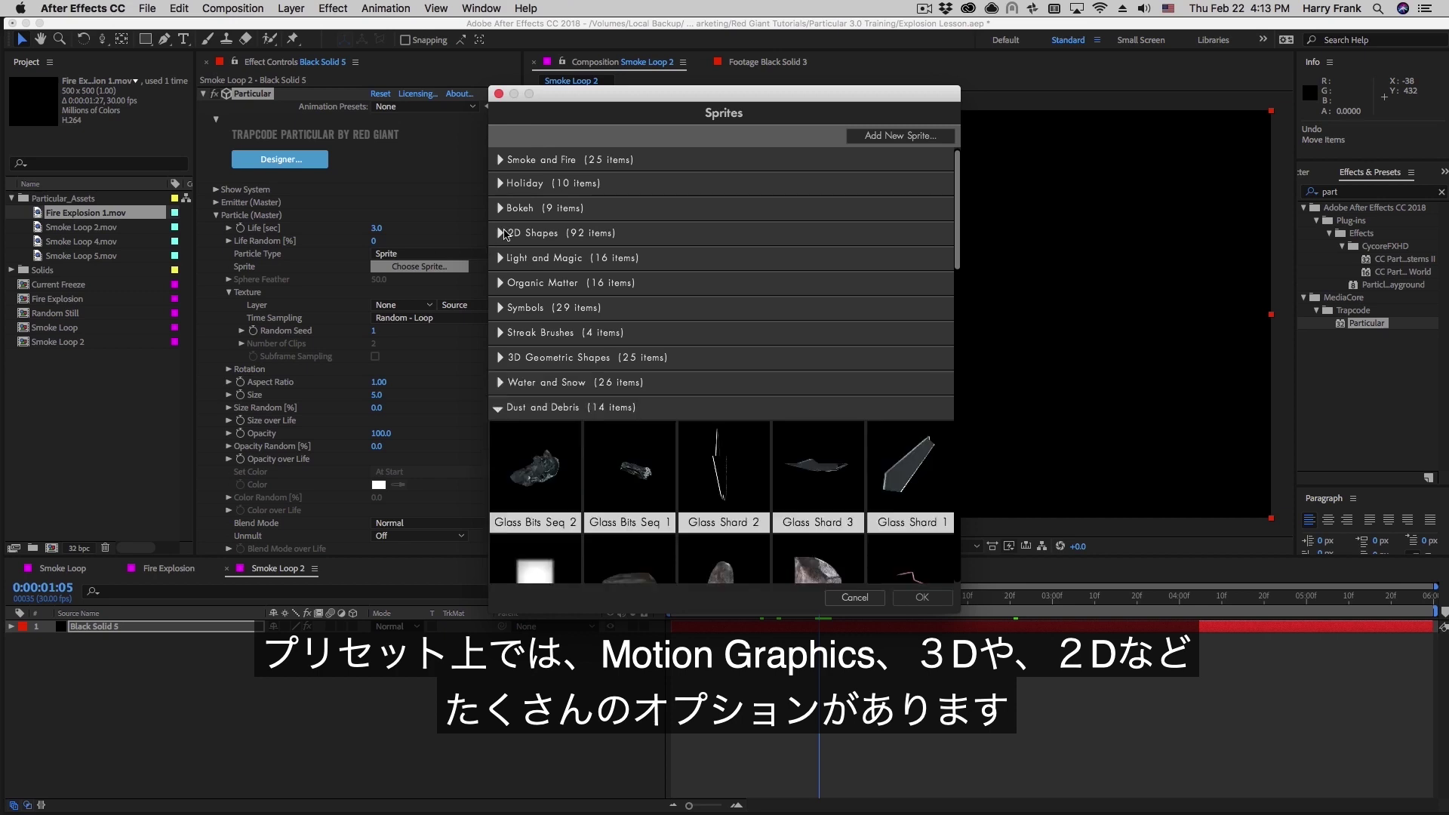
left_click(500, 234)
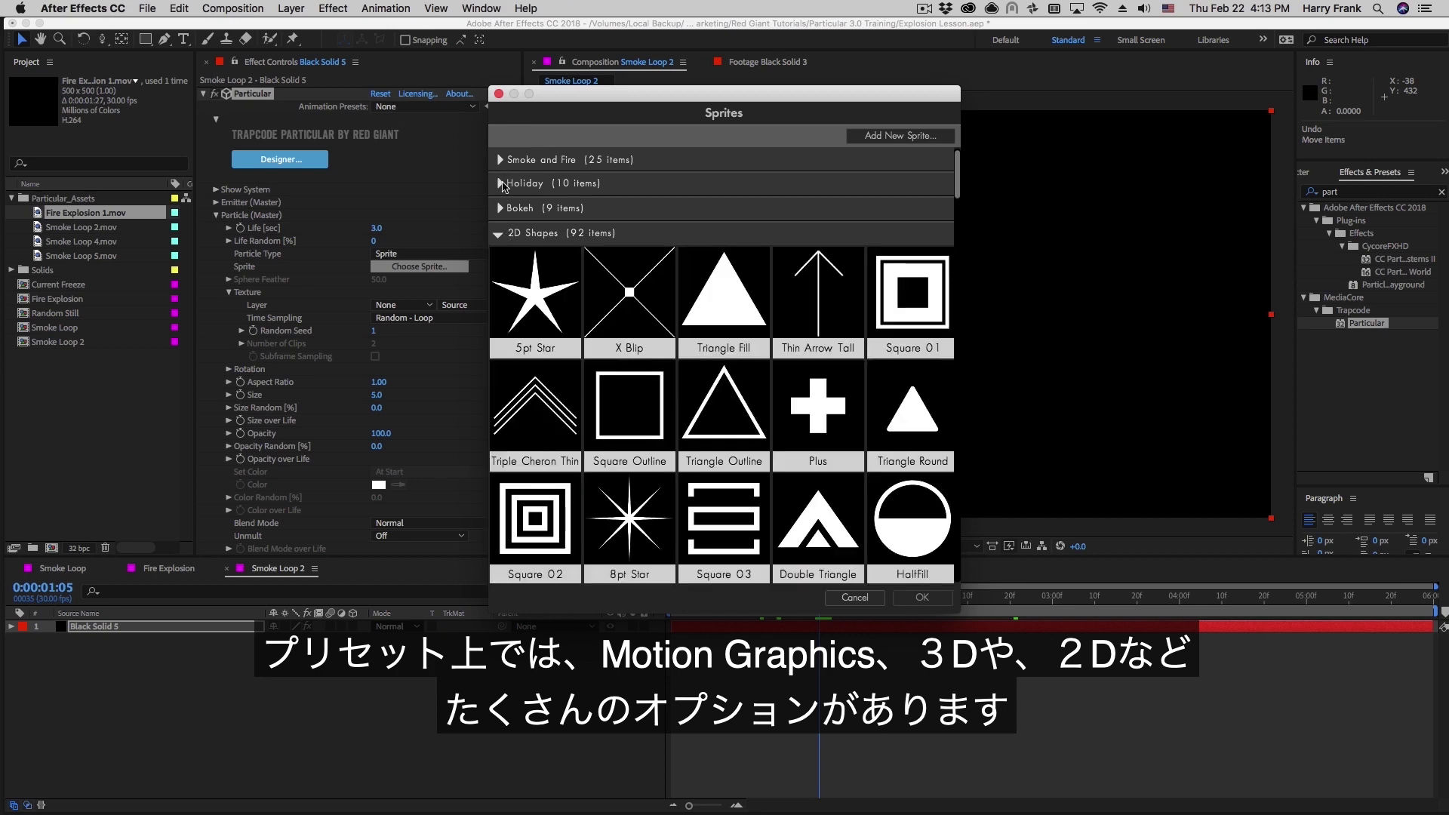
left_click(500, 160)
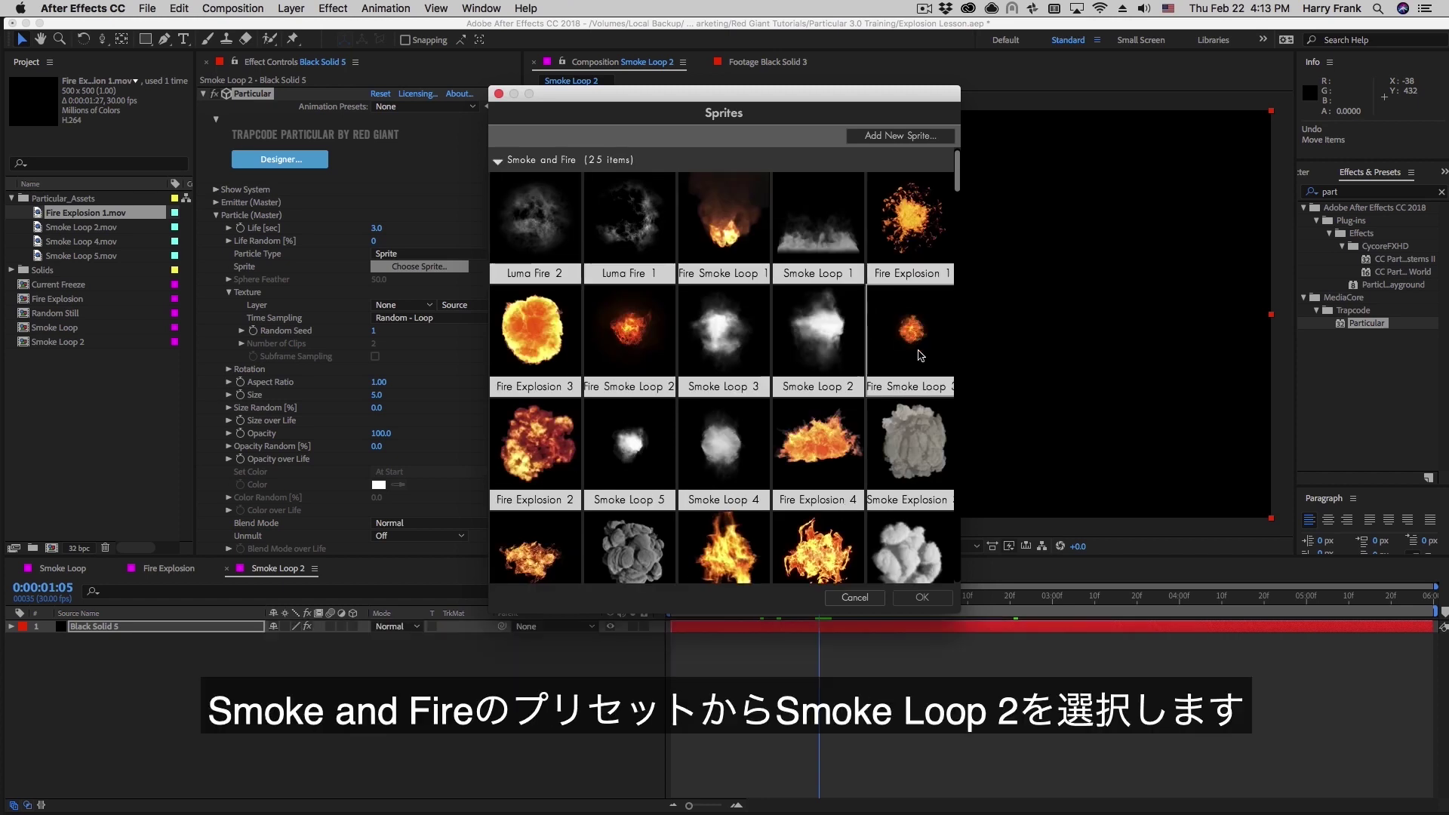
double_click(815, 326)
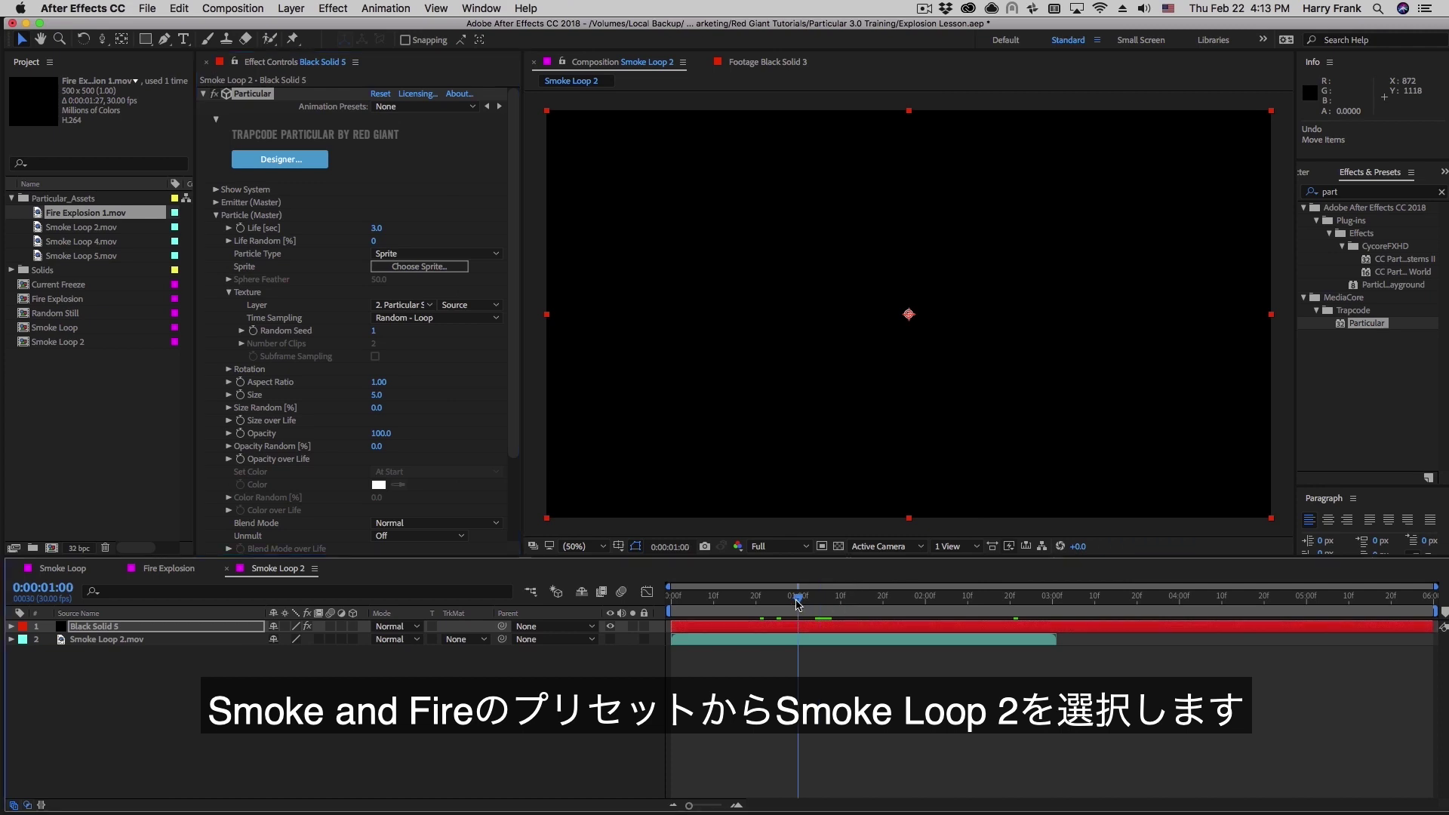
Go to 0:00:02:03 in the timeline and set the particle Size to 125
left_click_drag(953, 596, 940, 640)
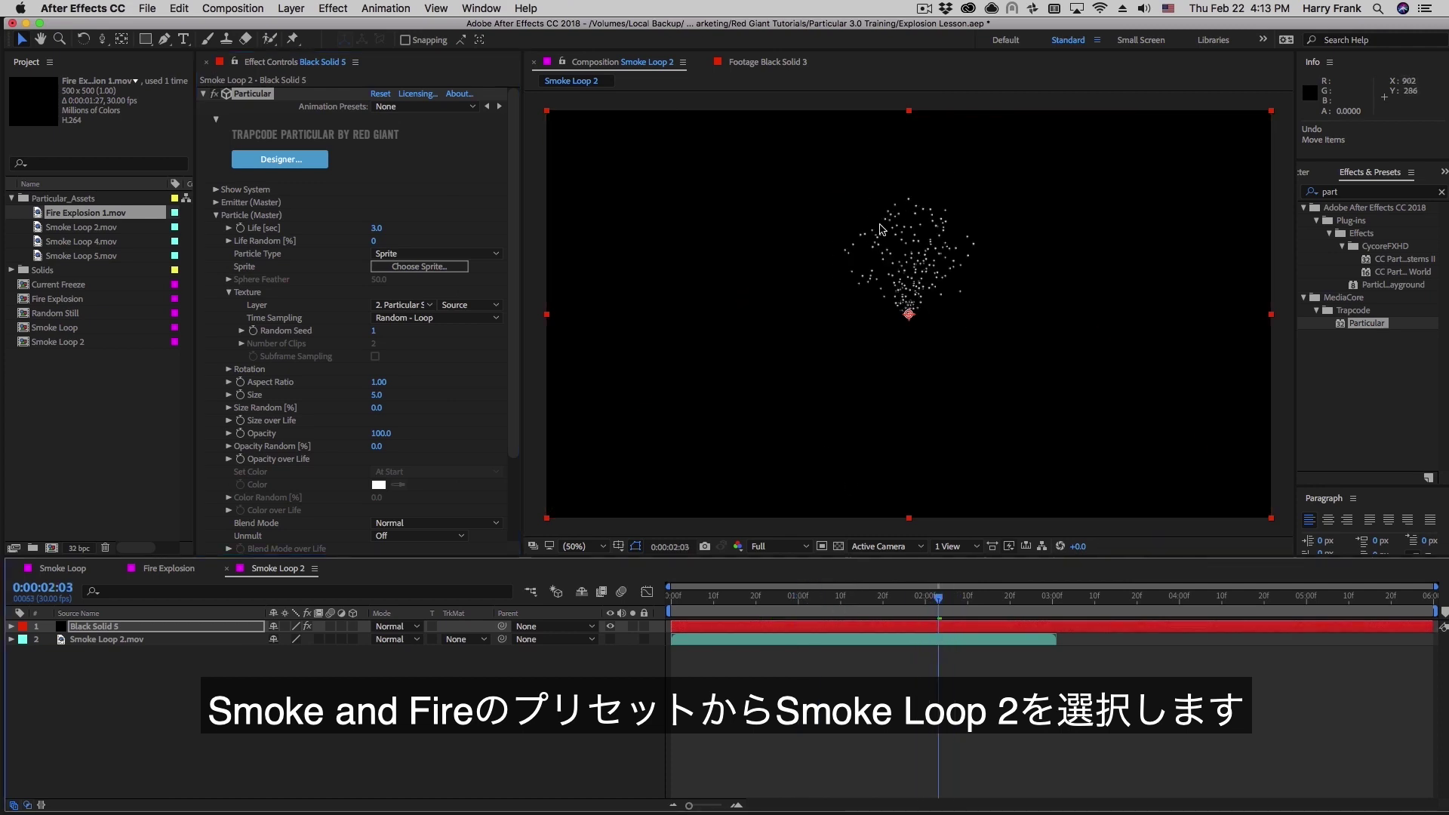
left_click(376, 395)
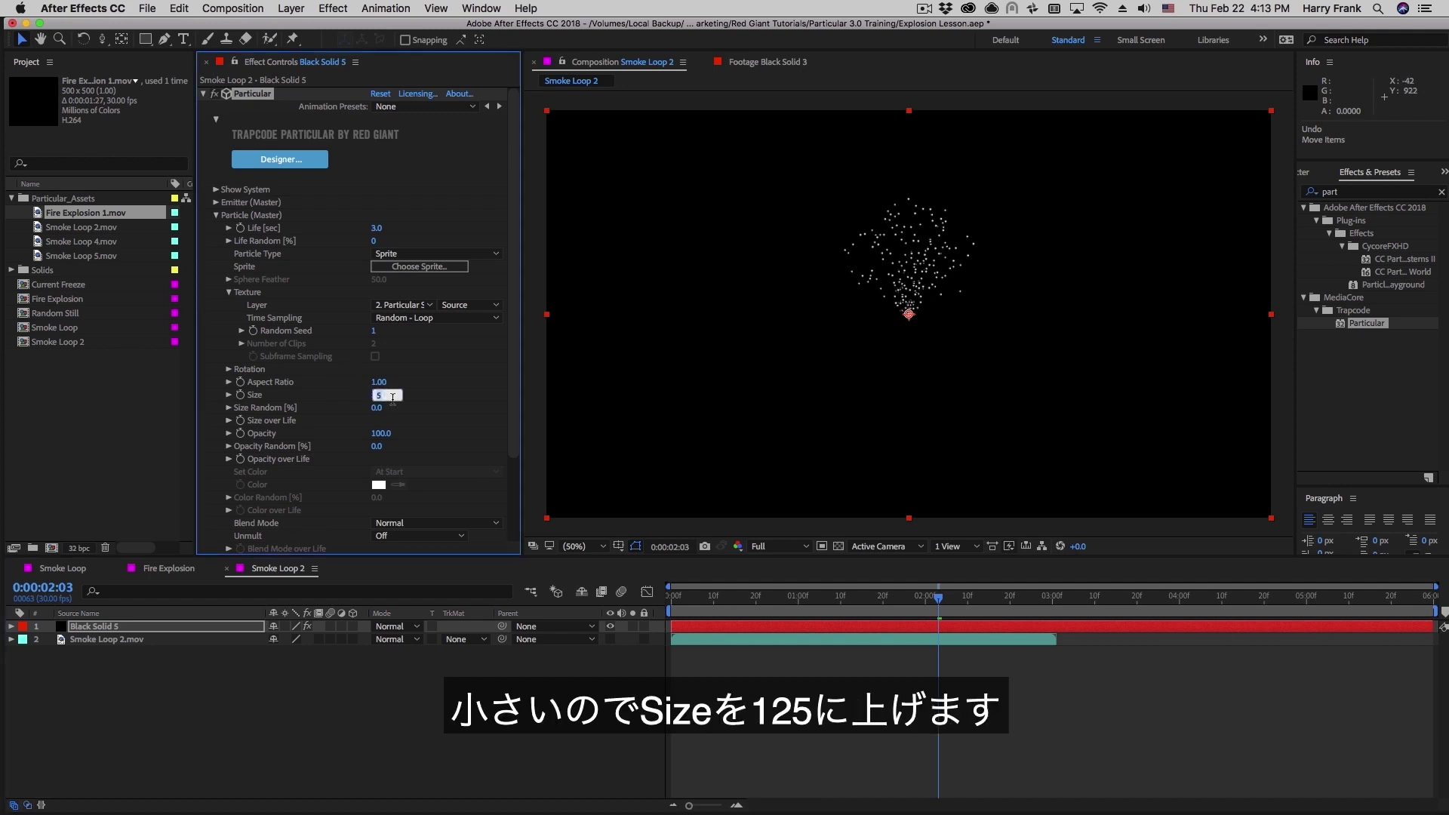
type("125")
key("Return")
Show the composition's transparency grid and set the particles' Unmult option to On
left_click(839, 546)
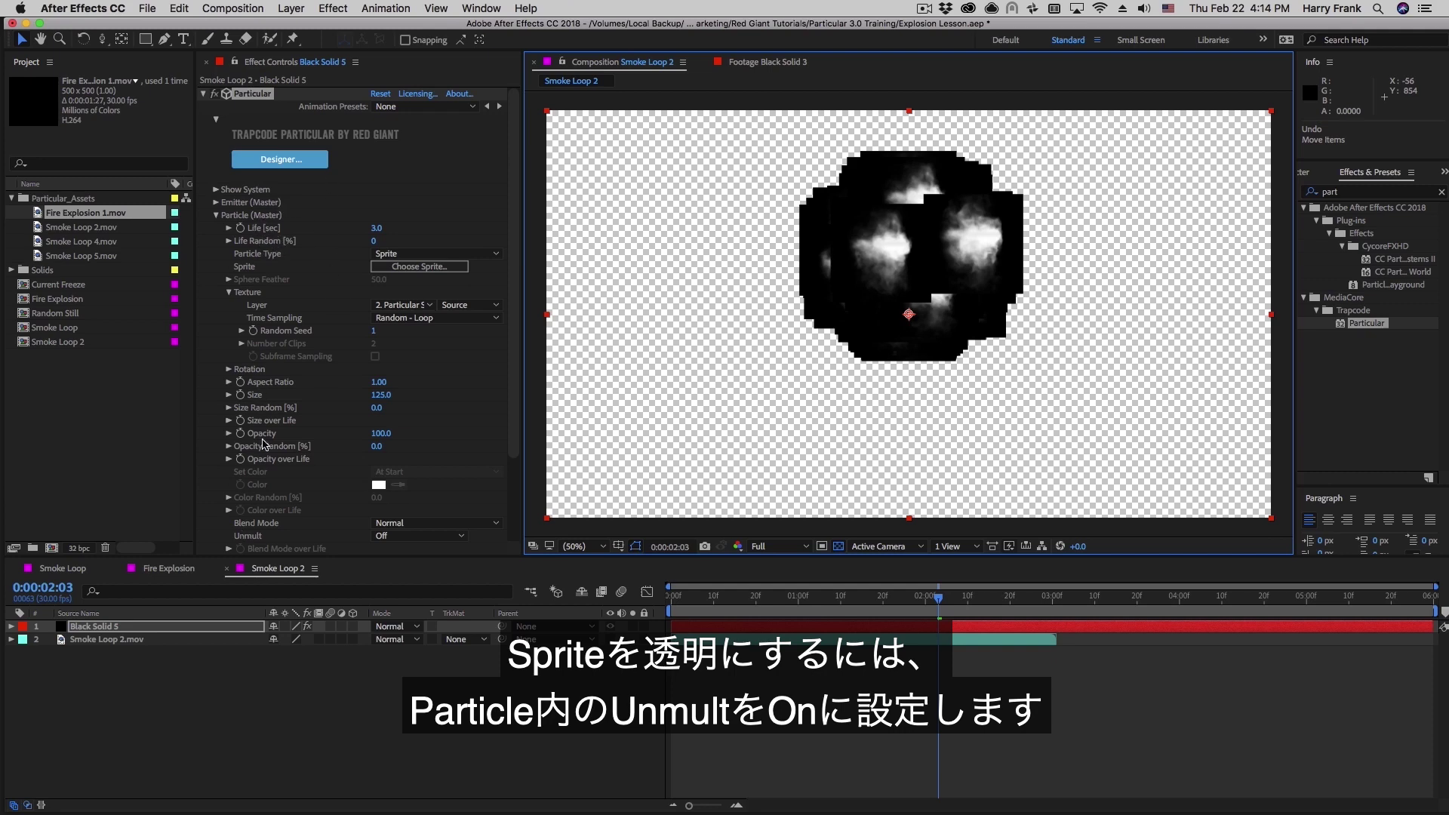
left_click(415, 536)
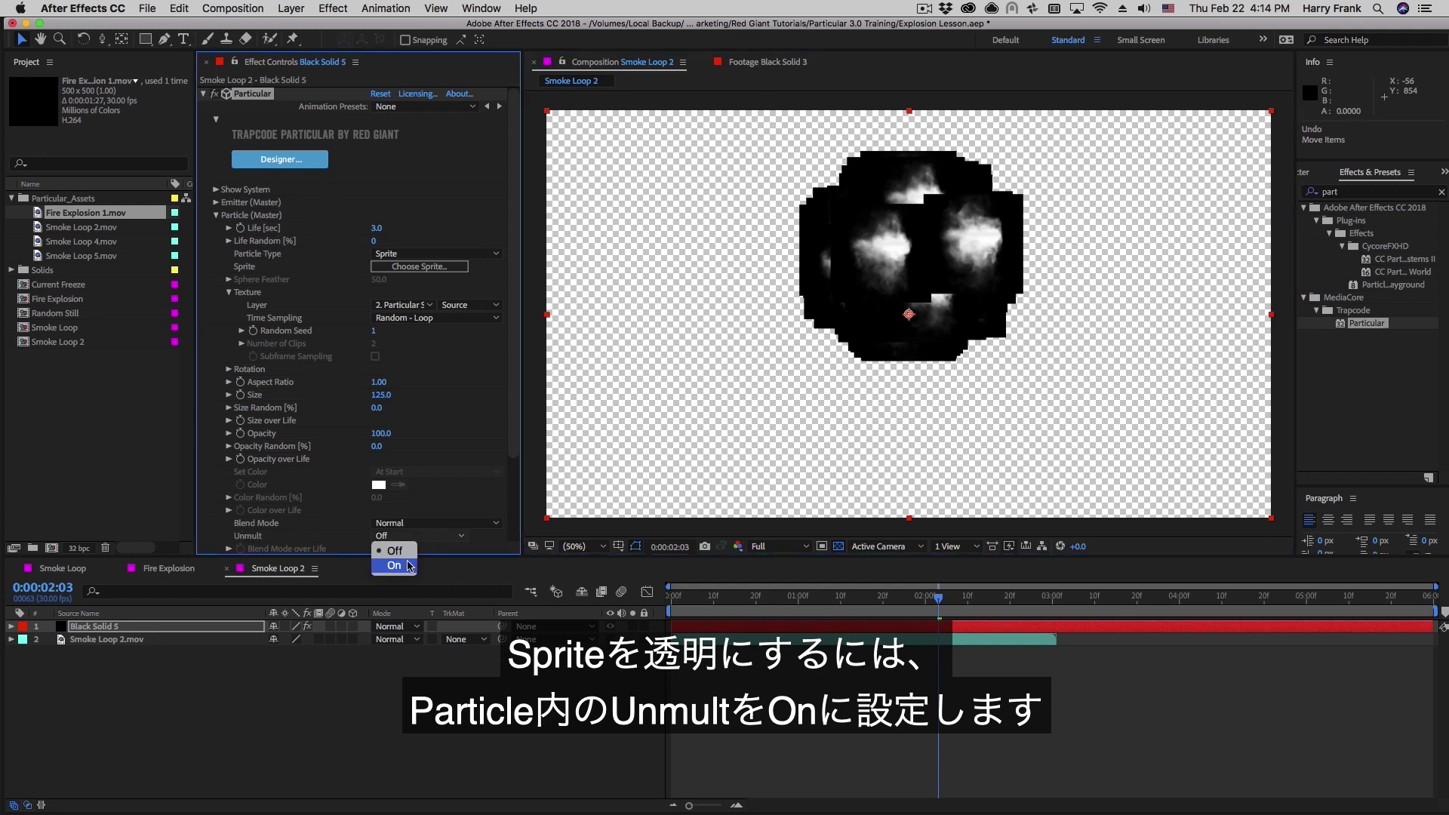
left_click(415, 568)
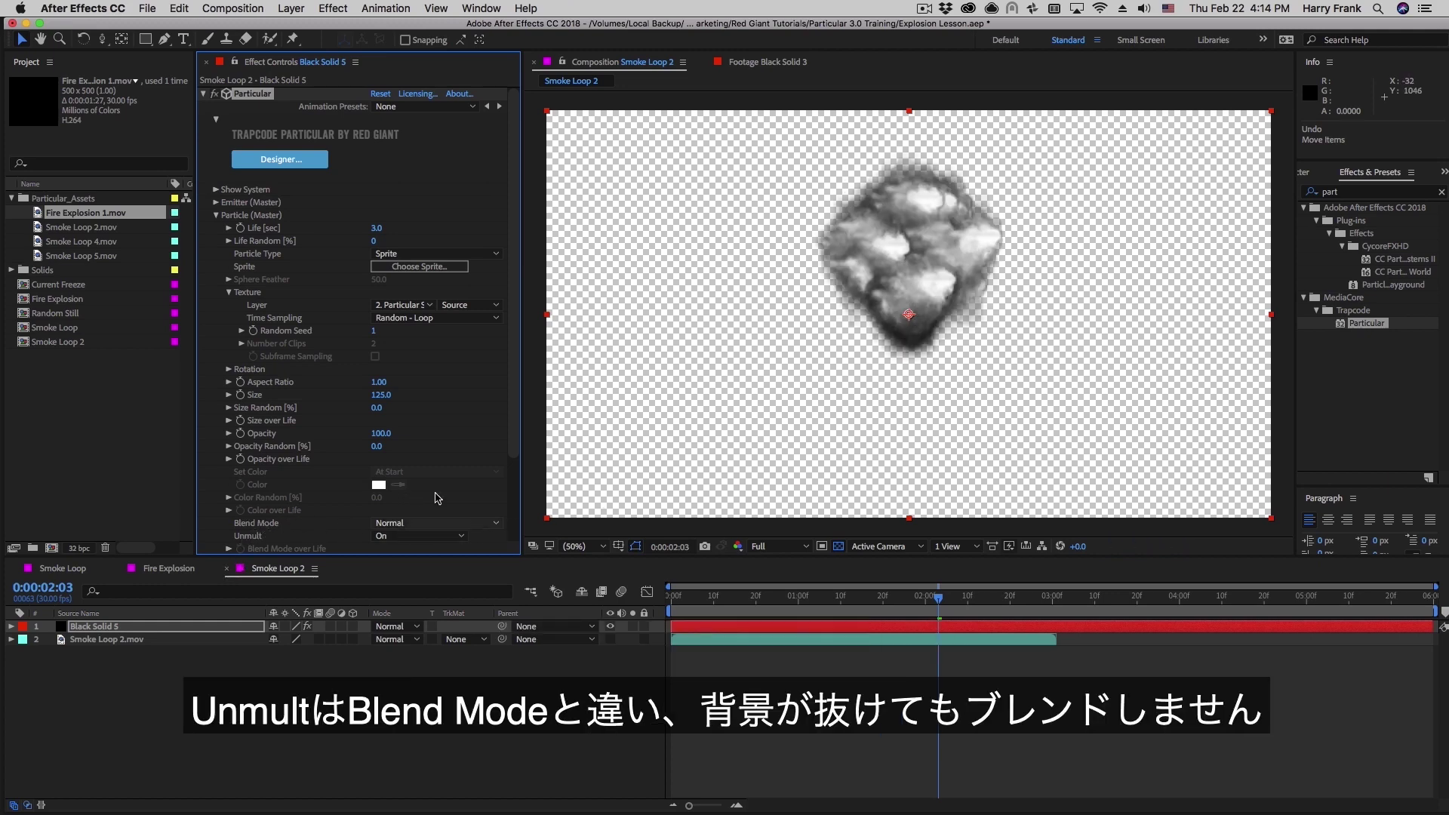
Set the particles' Blend Mode to Screen
scroll(441, 483, "down", 5)
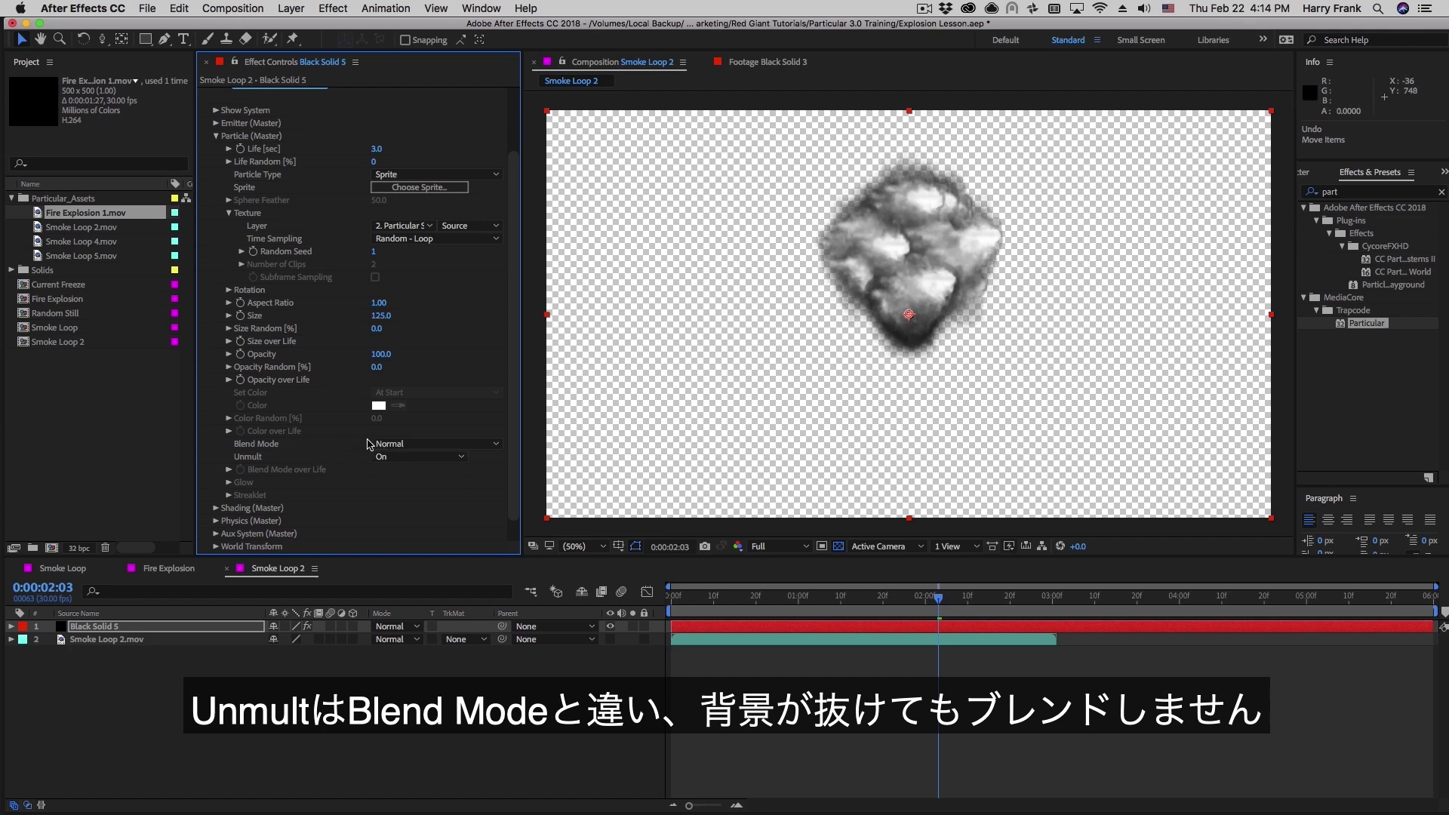
left_click(438, 445)
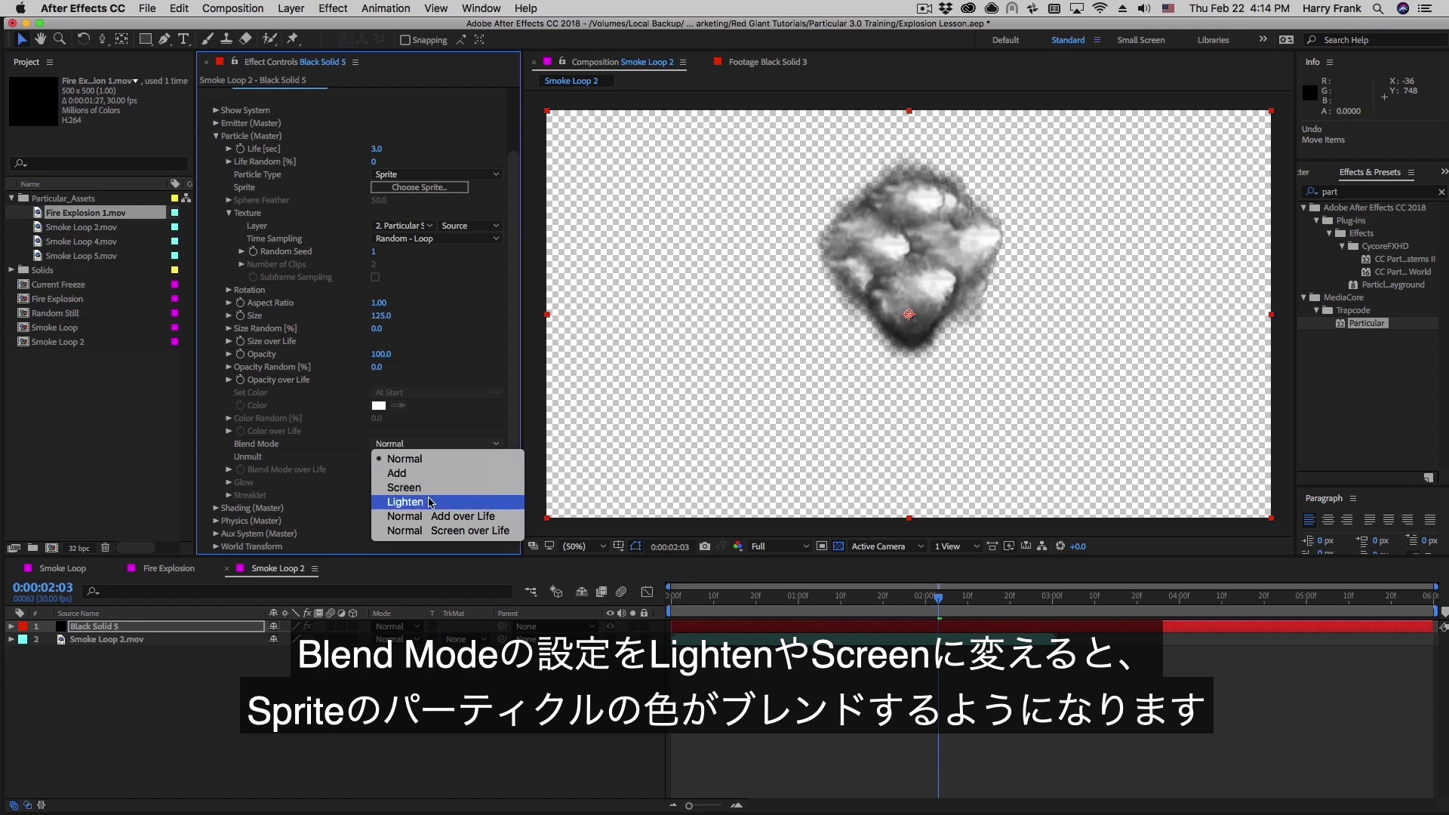
left_click(428, 502)
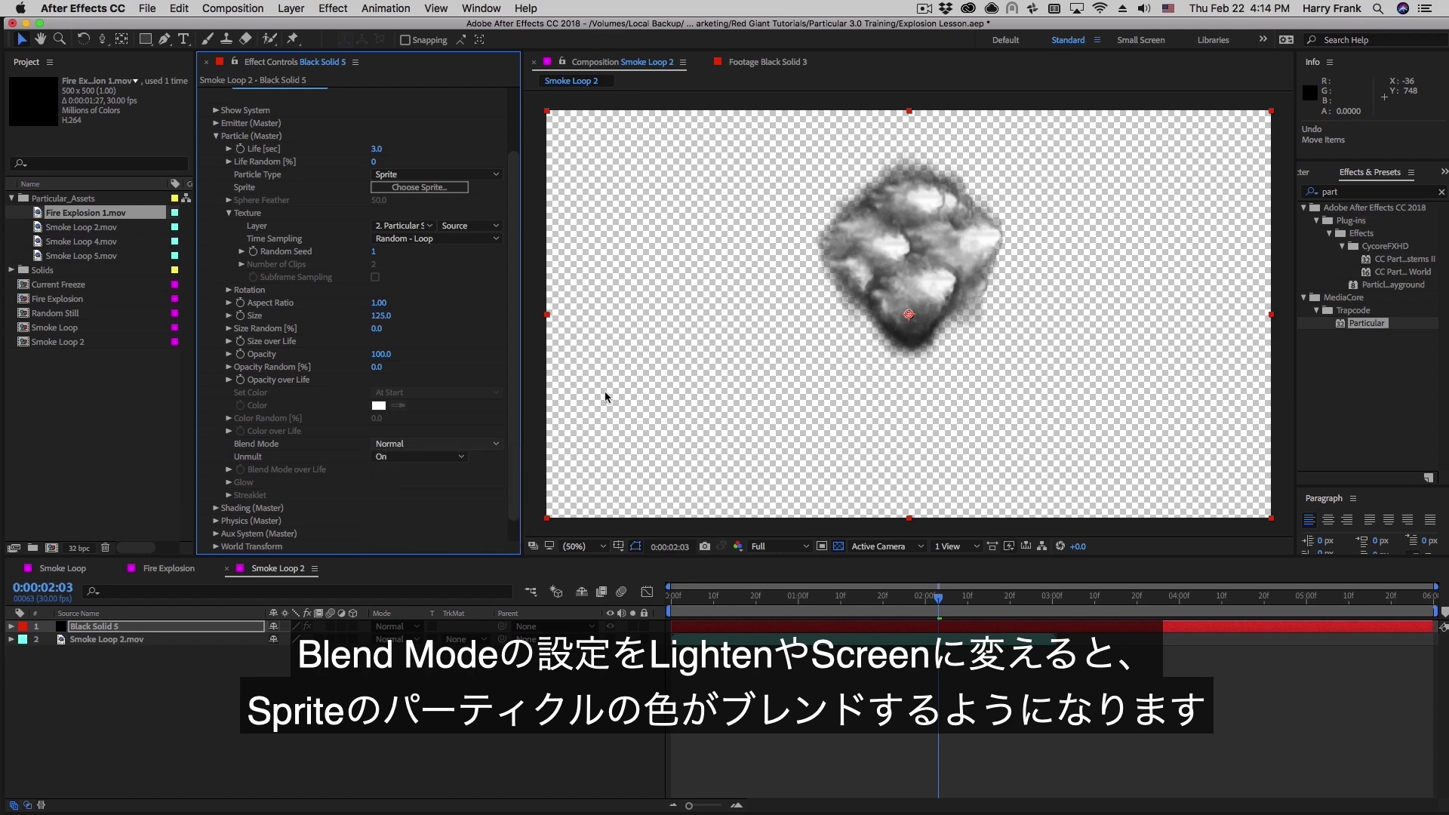
left_click(413, 445)
left_click(414, 499)
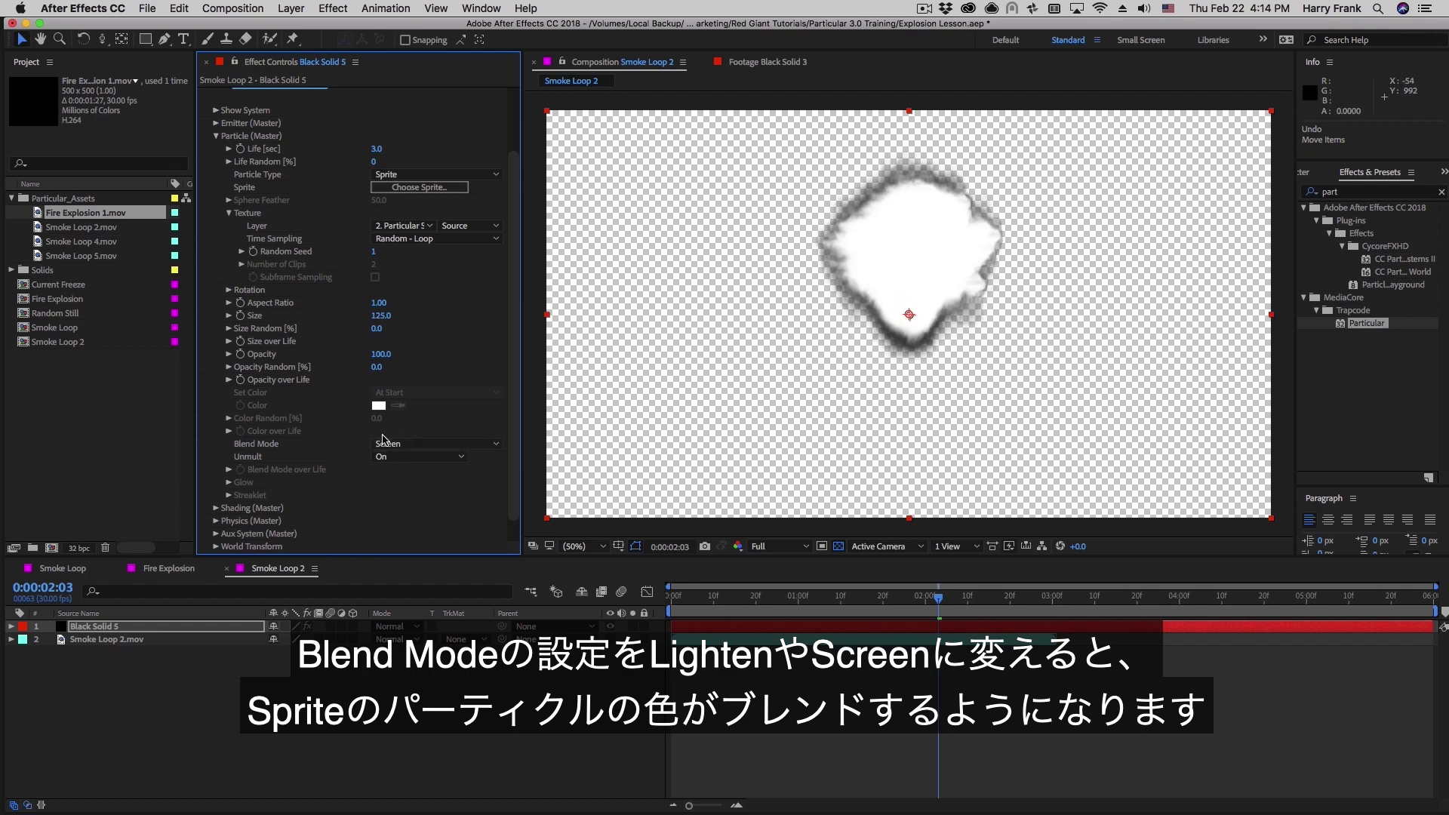
Set the particle Opacity to 70 and Opacity Random to 25%
left_click(387, 357)
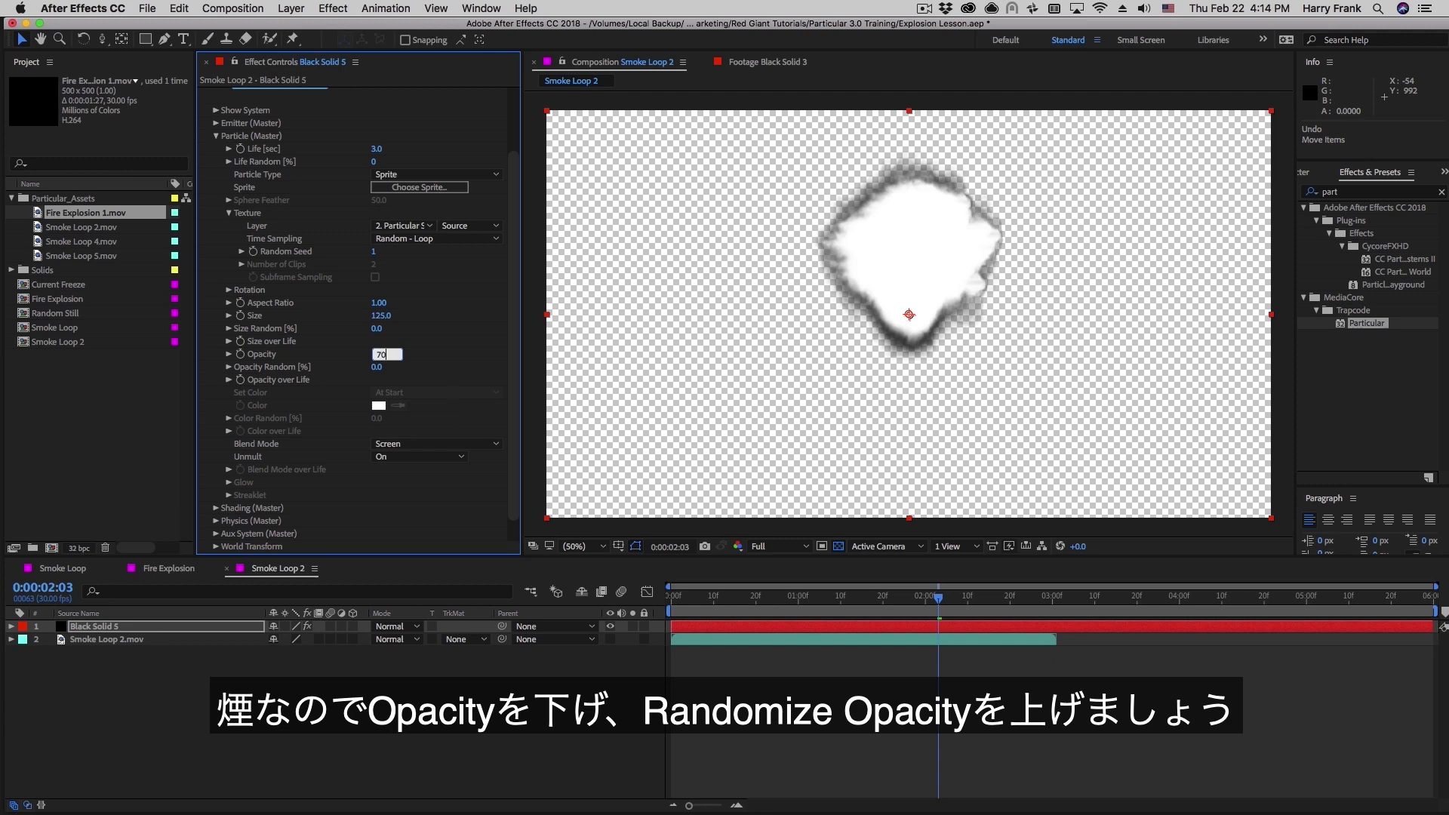
key("Return")
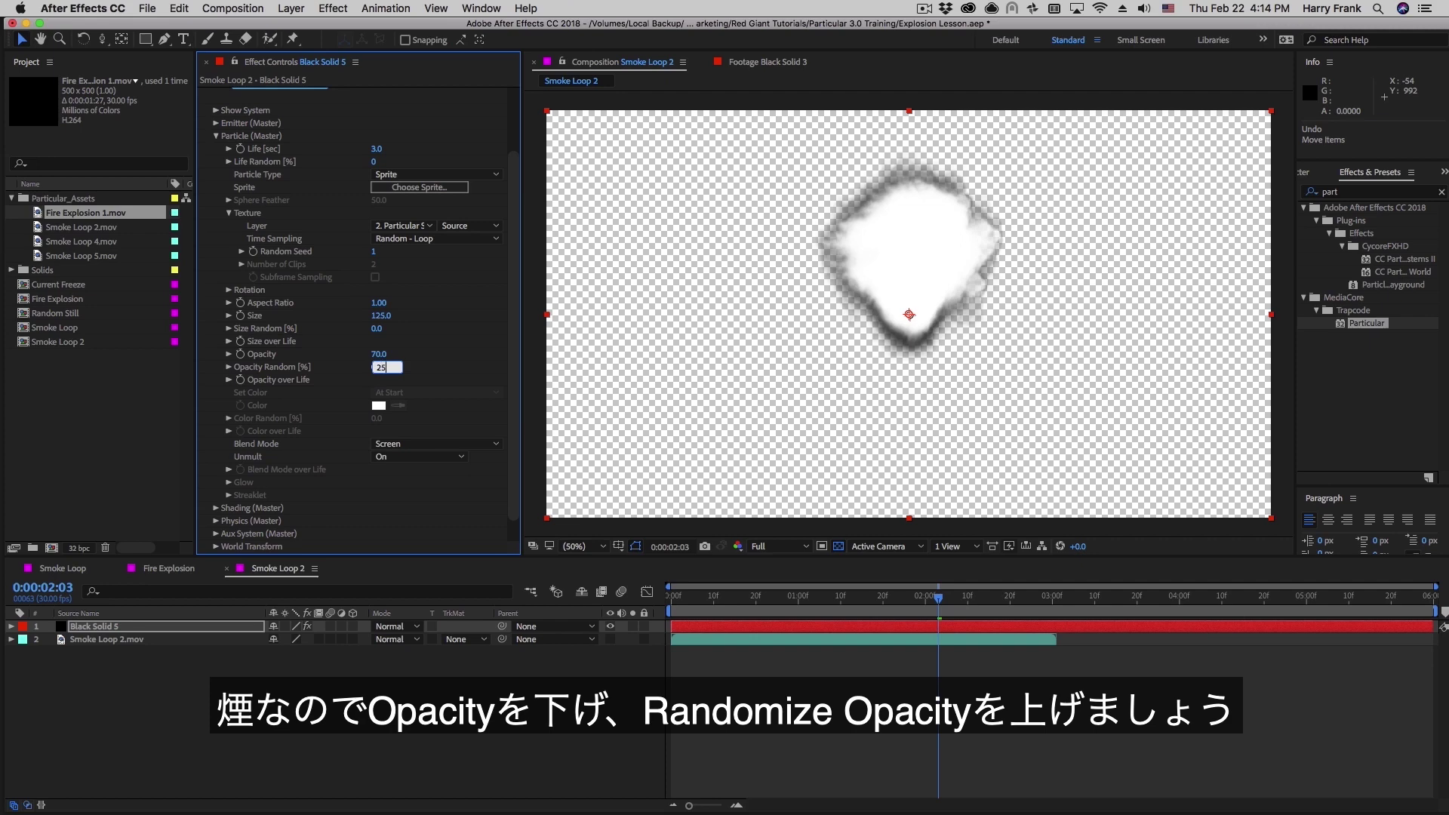
key("Return")
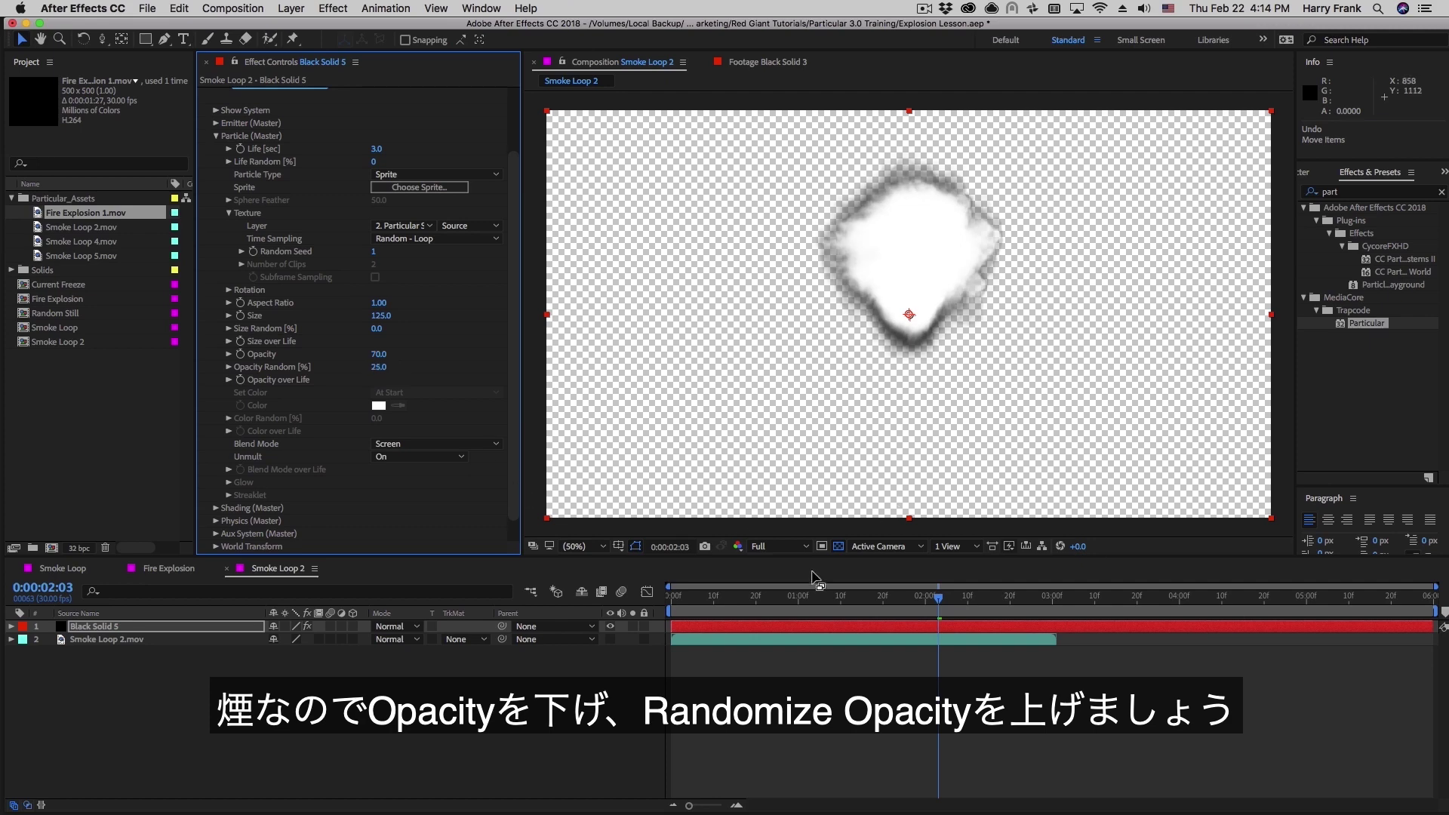
Hide the transparency grid and step frame by frame from 0:00:03:22 to 0:00:04:03 to examine how the smoke particles disappear
left_click(838, 546)
left_click(1144, 597)
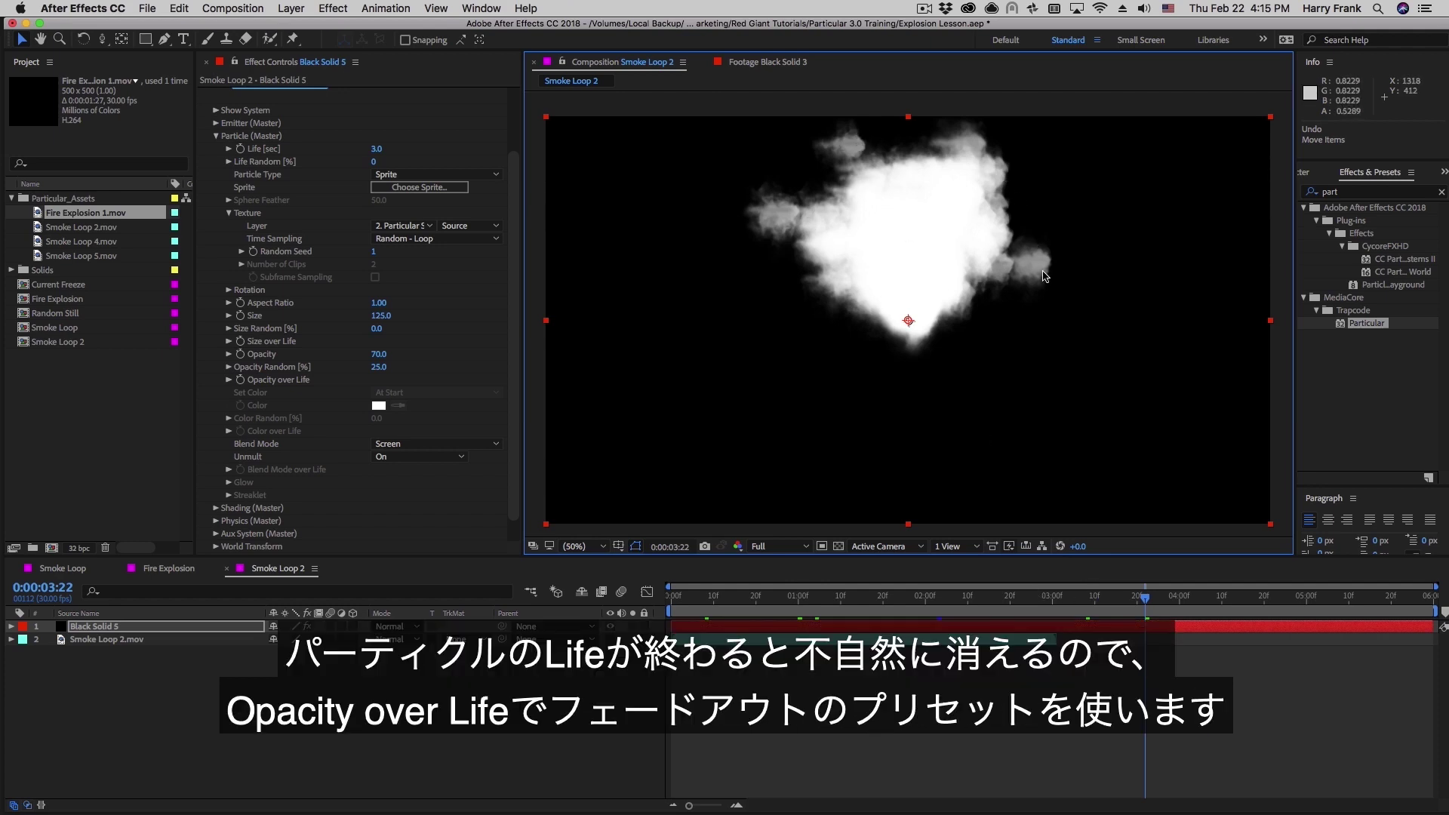
key("Page_Down")
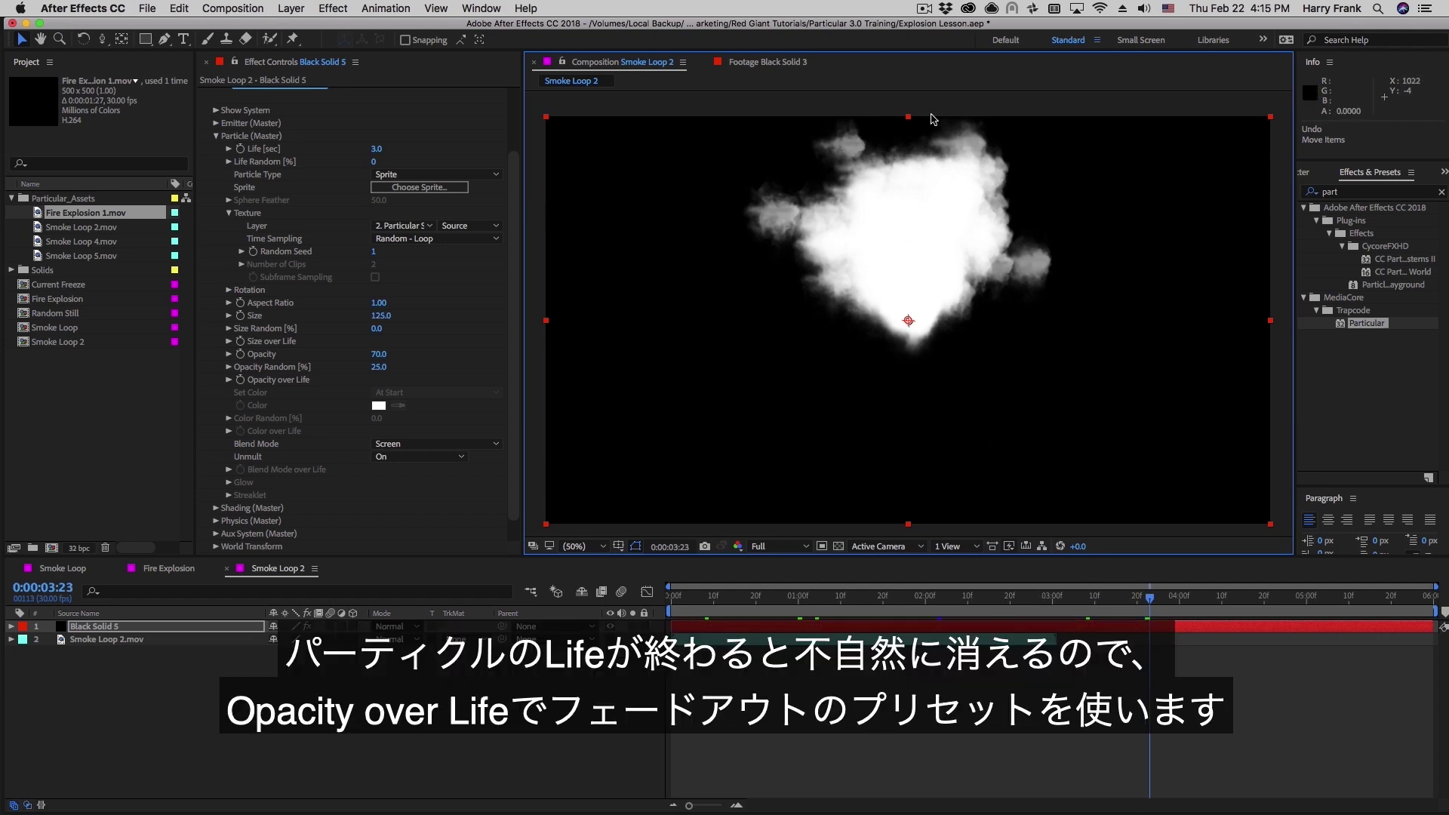
key("Page_Down")
key("Page_Down")
key("Page_Down")
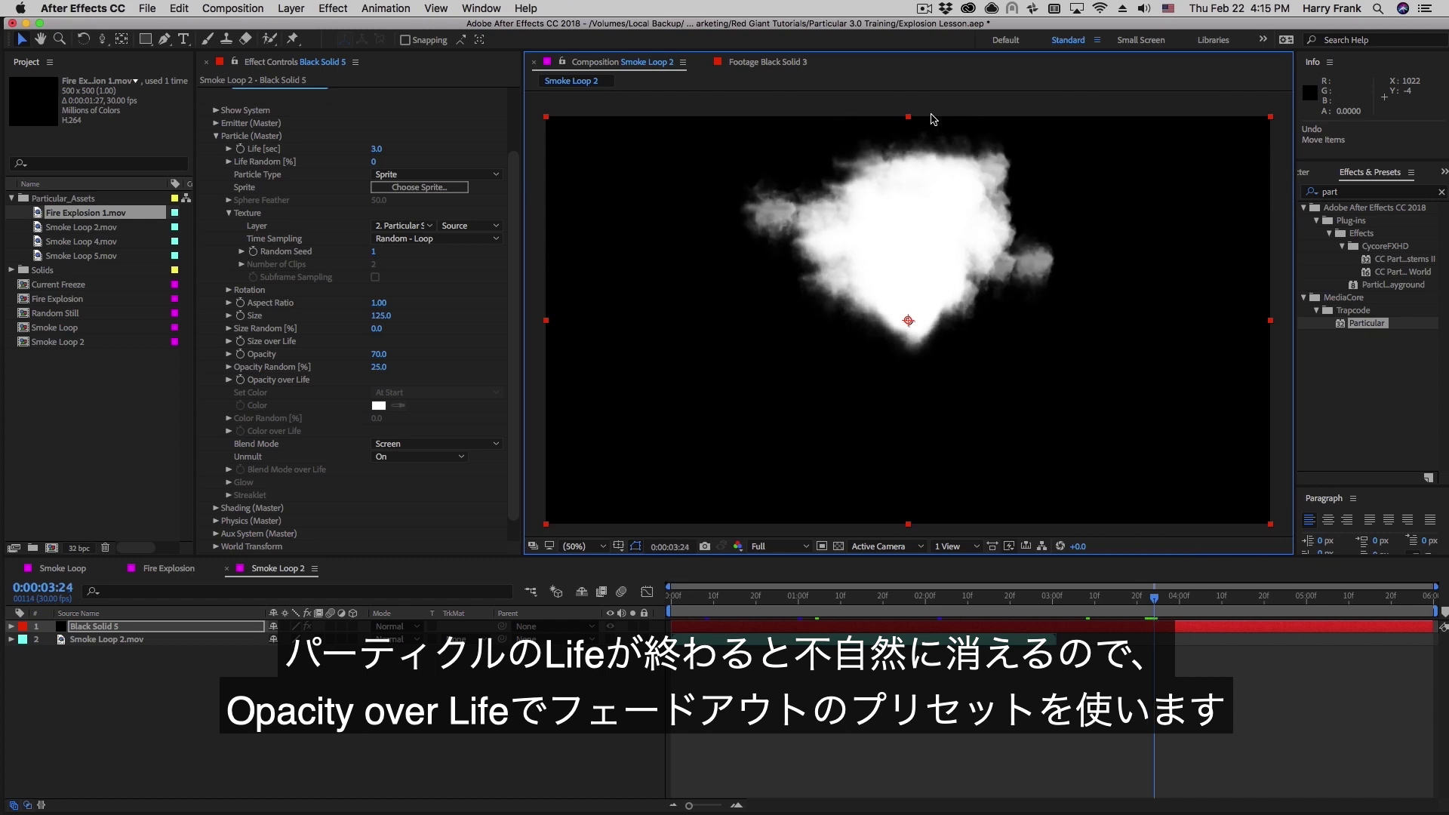
key("Page_Down")
key("Page_Down")
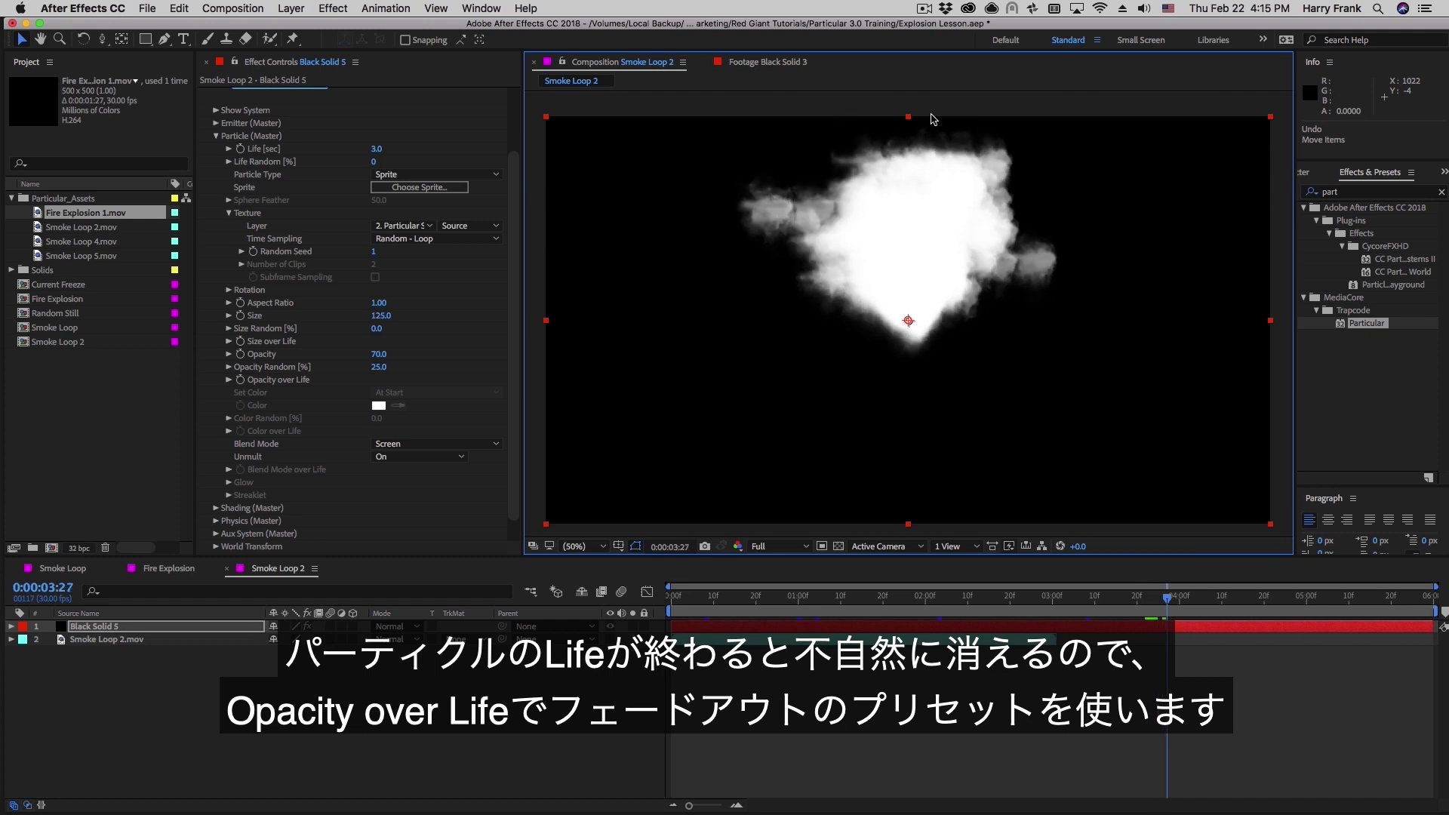
key("Page_Down")
key("Page_Down")
key("Page_Down")
key("Page_Down")
key("Page_Down")
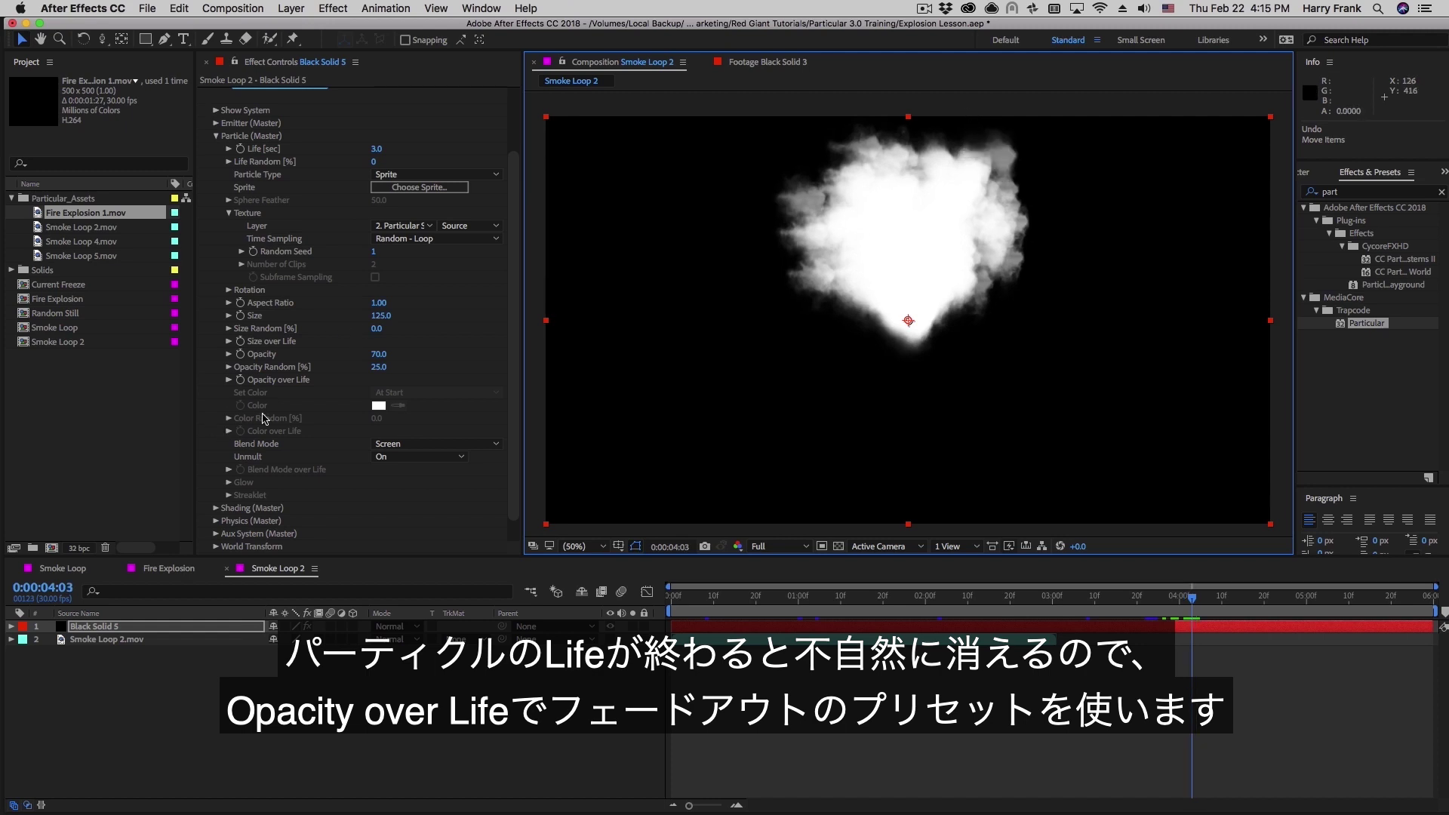
Apply a fade-out preset curve to Opacity over Life and set the particles' Random Rotation to 50
left_click(228, 379)
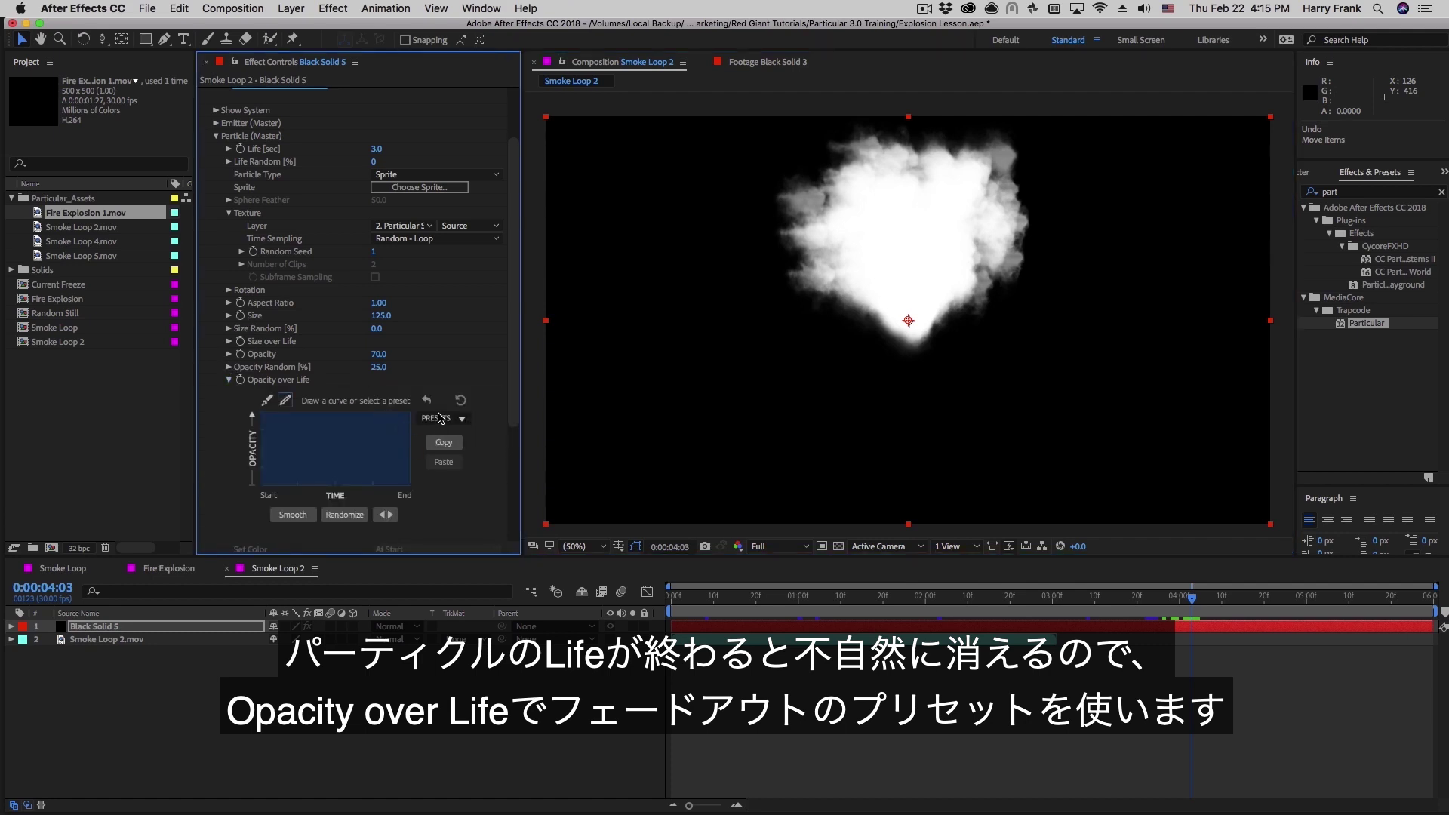
left_click(449, 453)
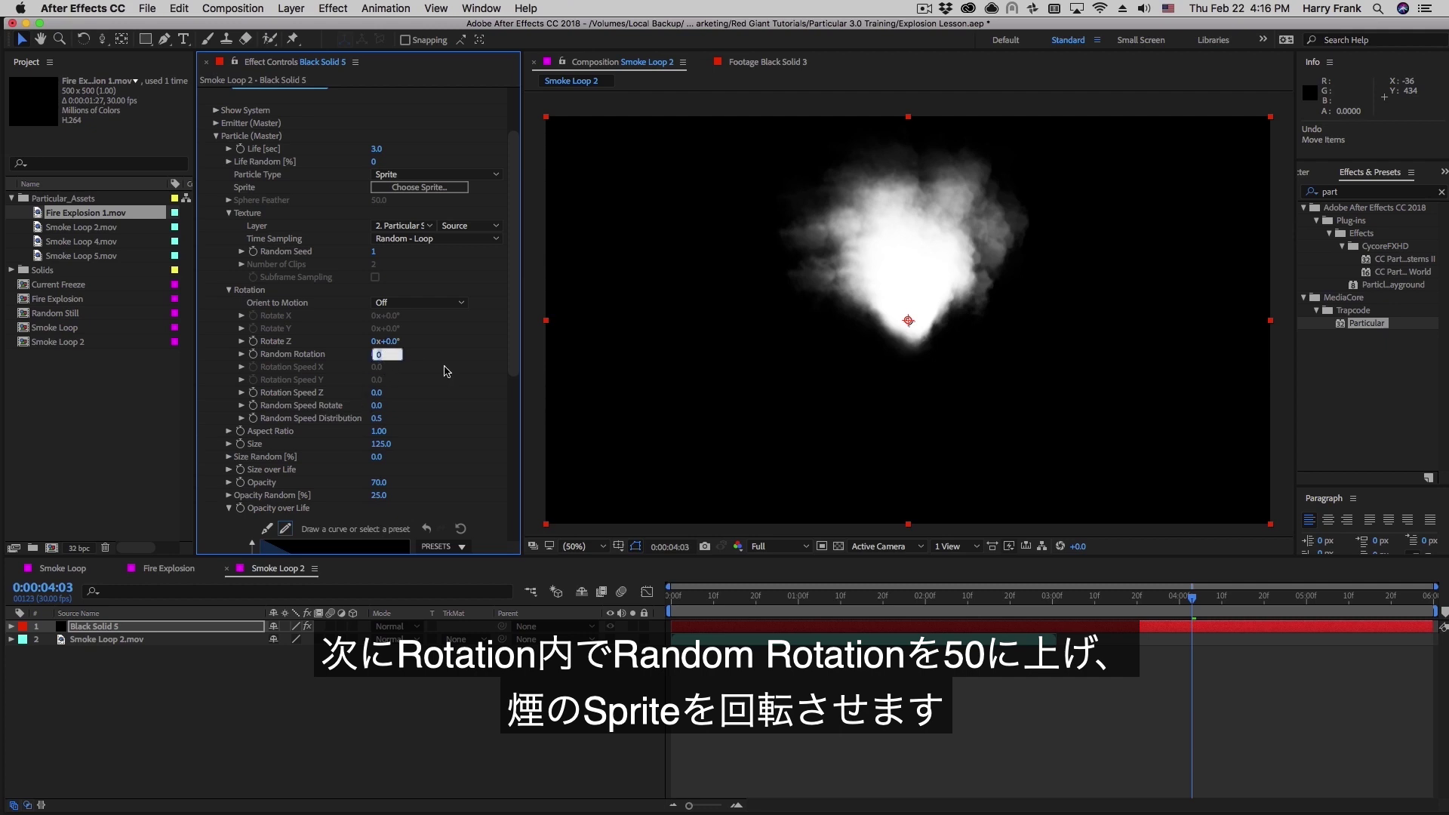
key("Return")
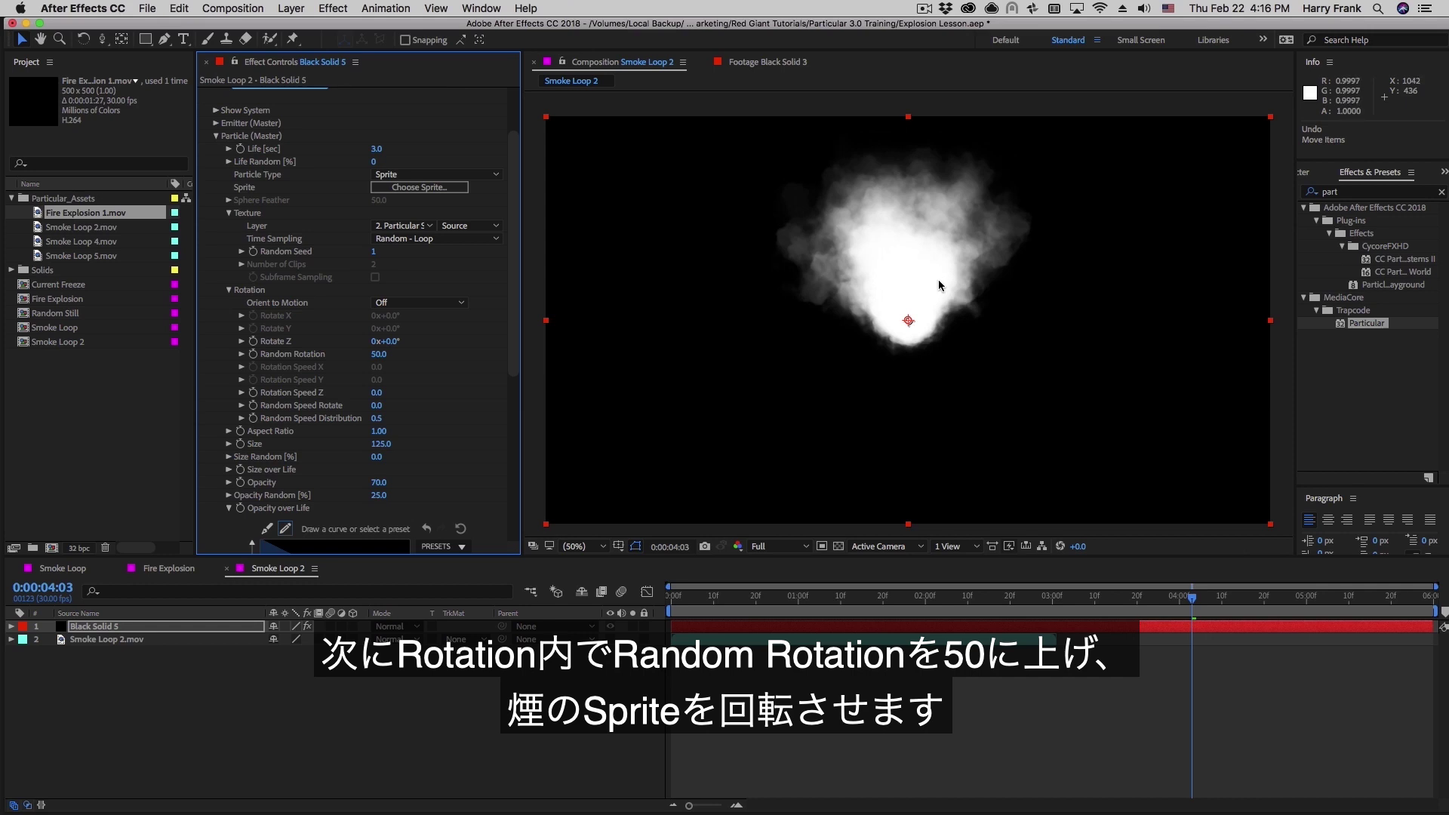
Preview the smoke animation and scrub through the timeline to examine how the particles appear at the emitter point
key("space")
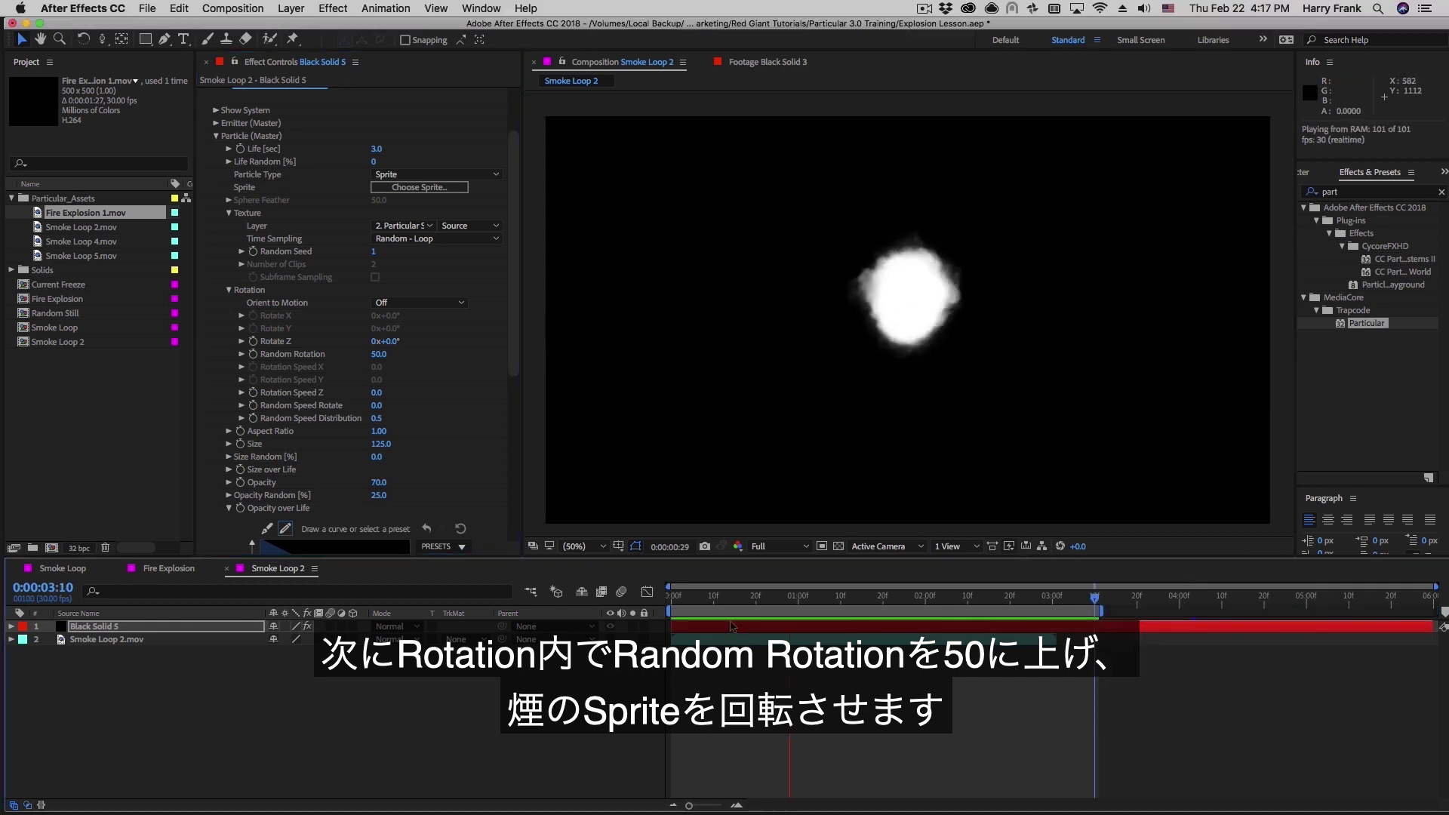
key("space")
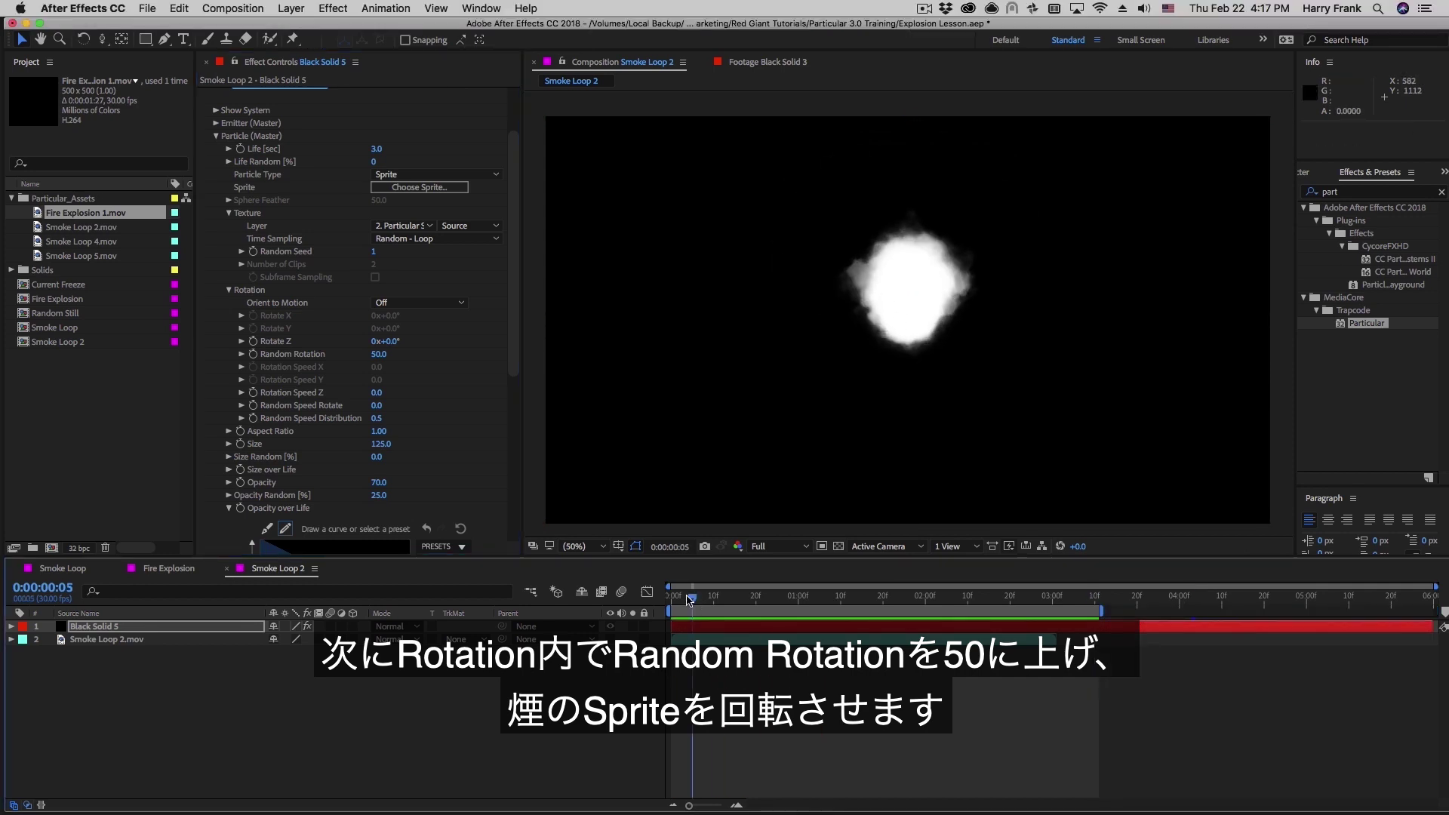
key("space")
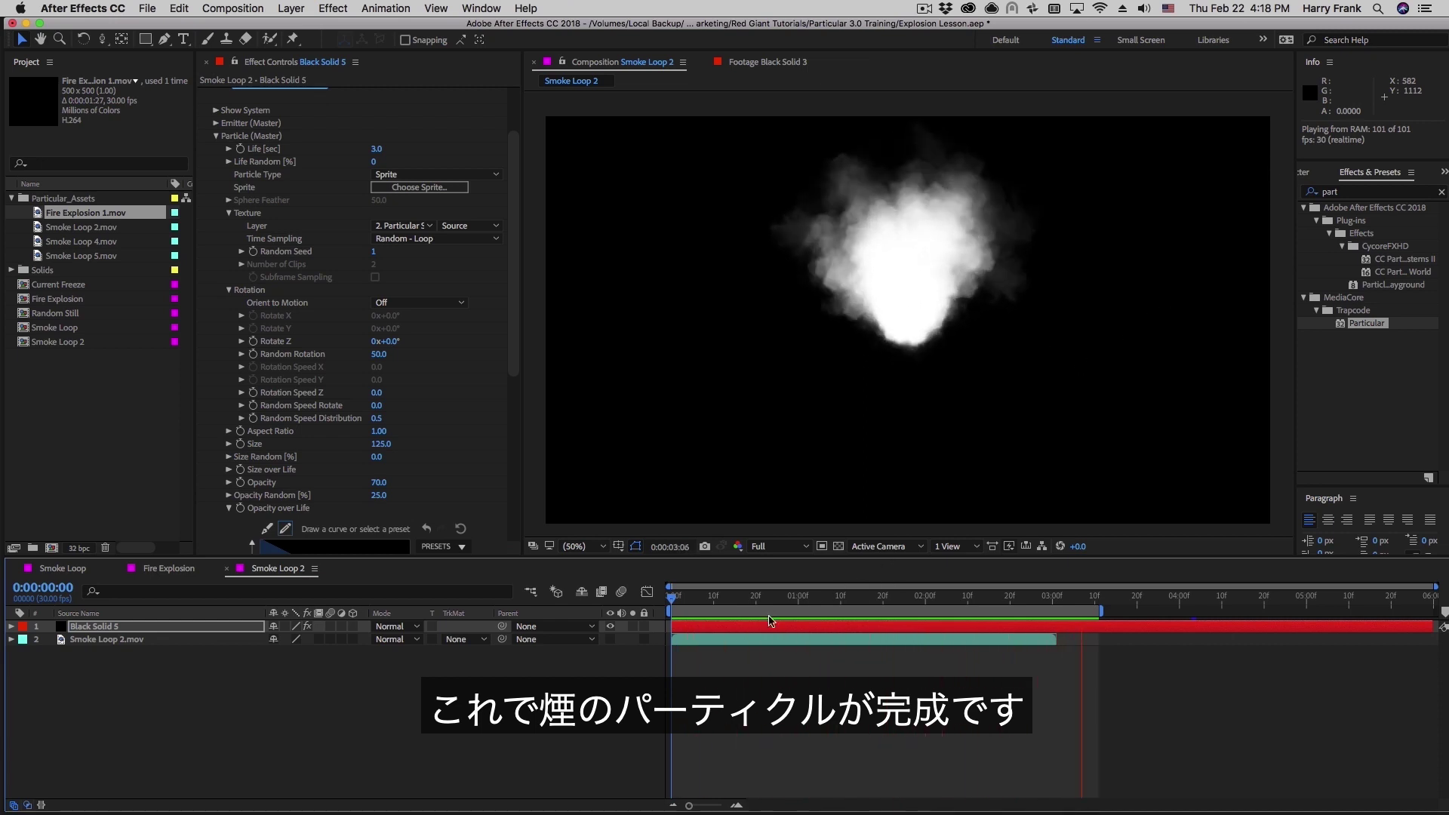
key("space")
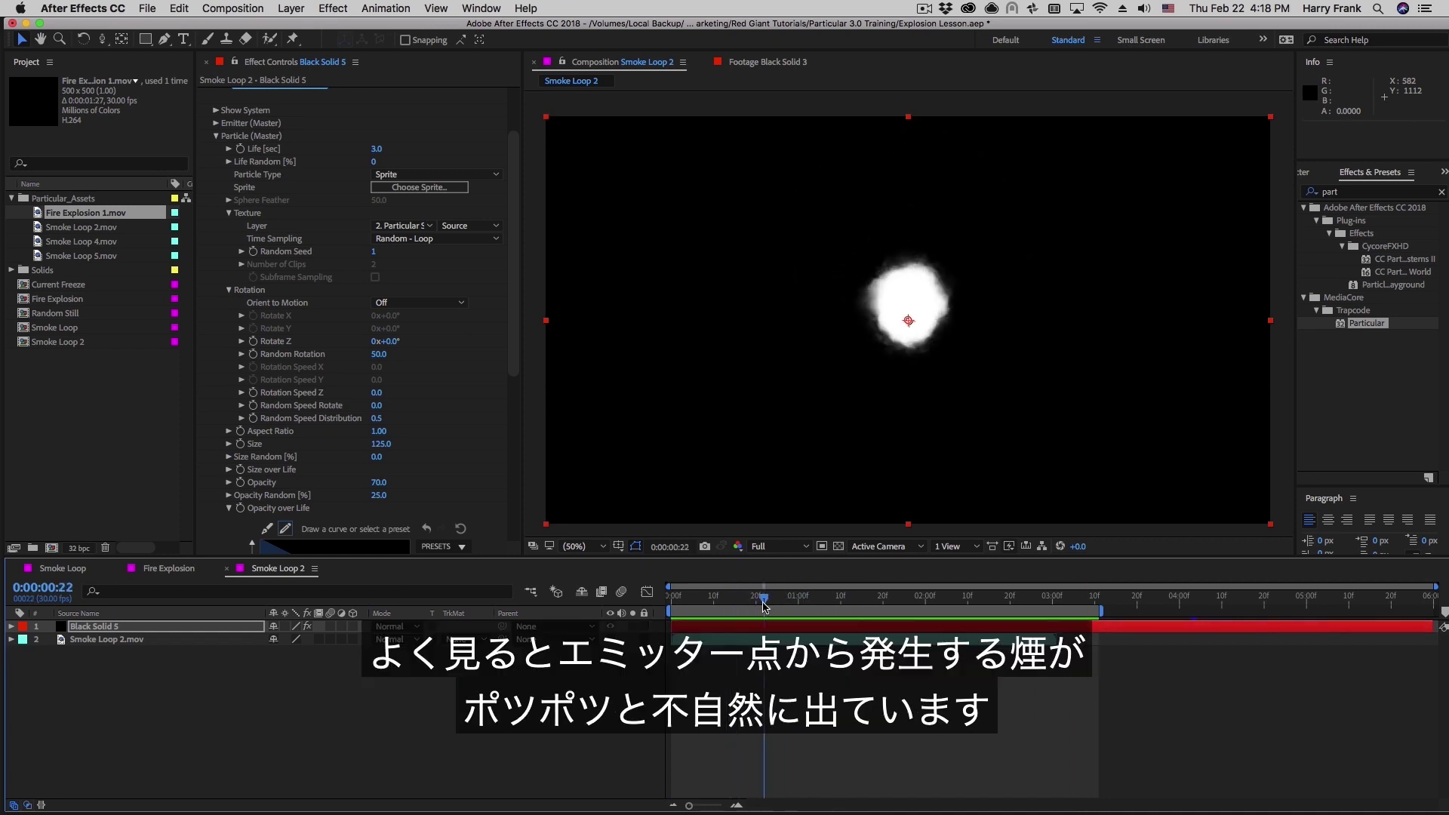
left_click(672, 596)
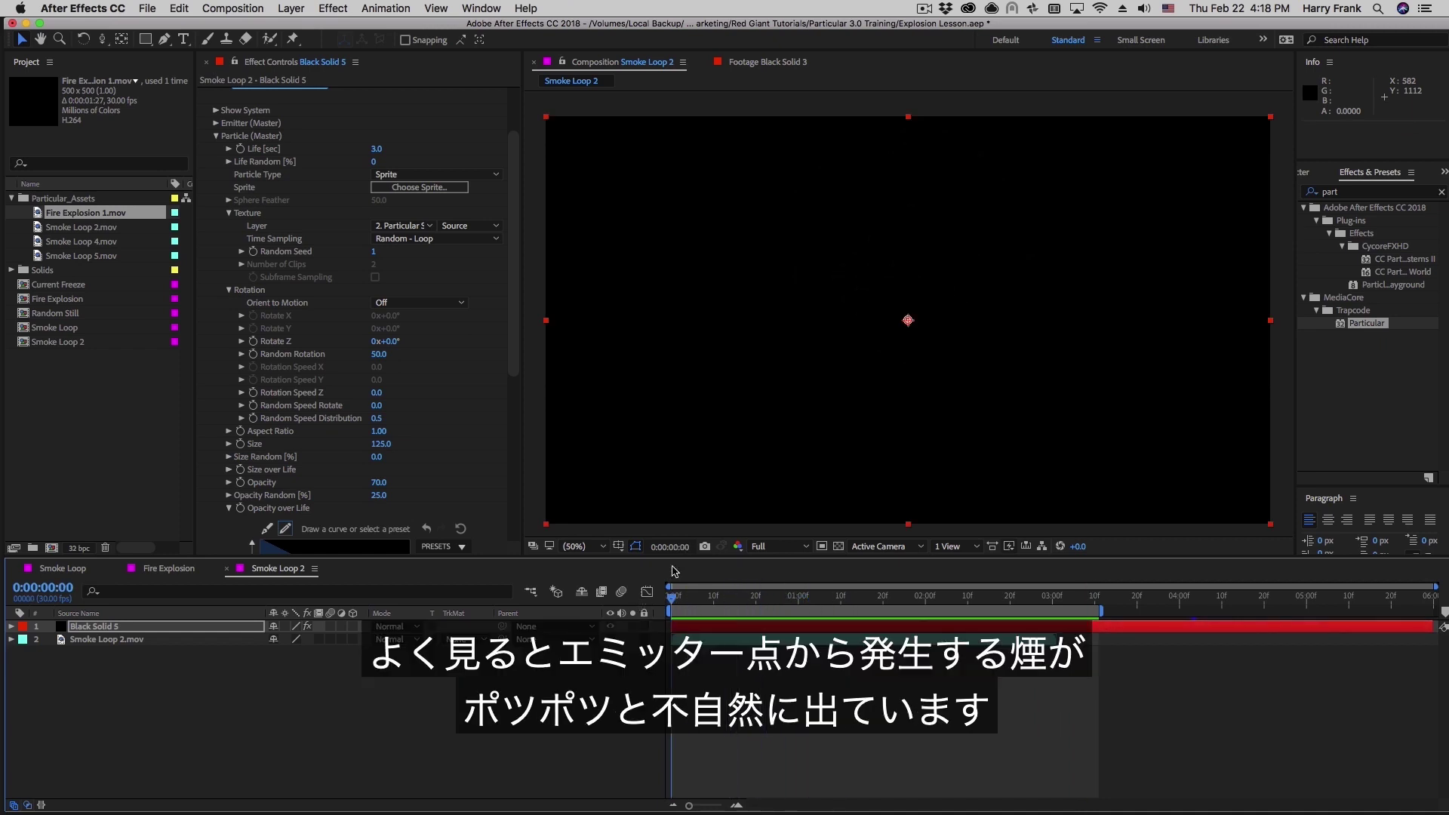
key("space")
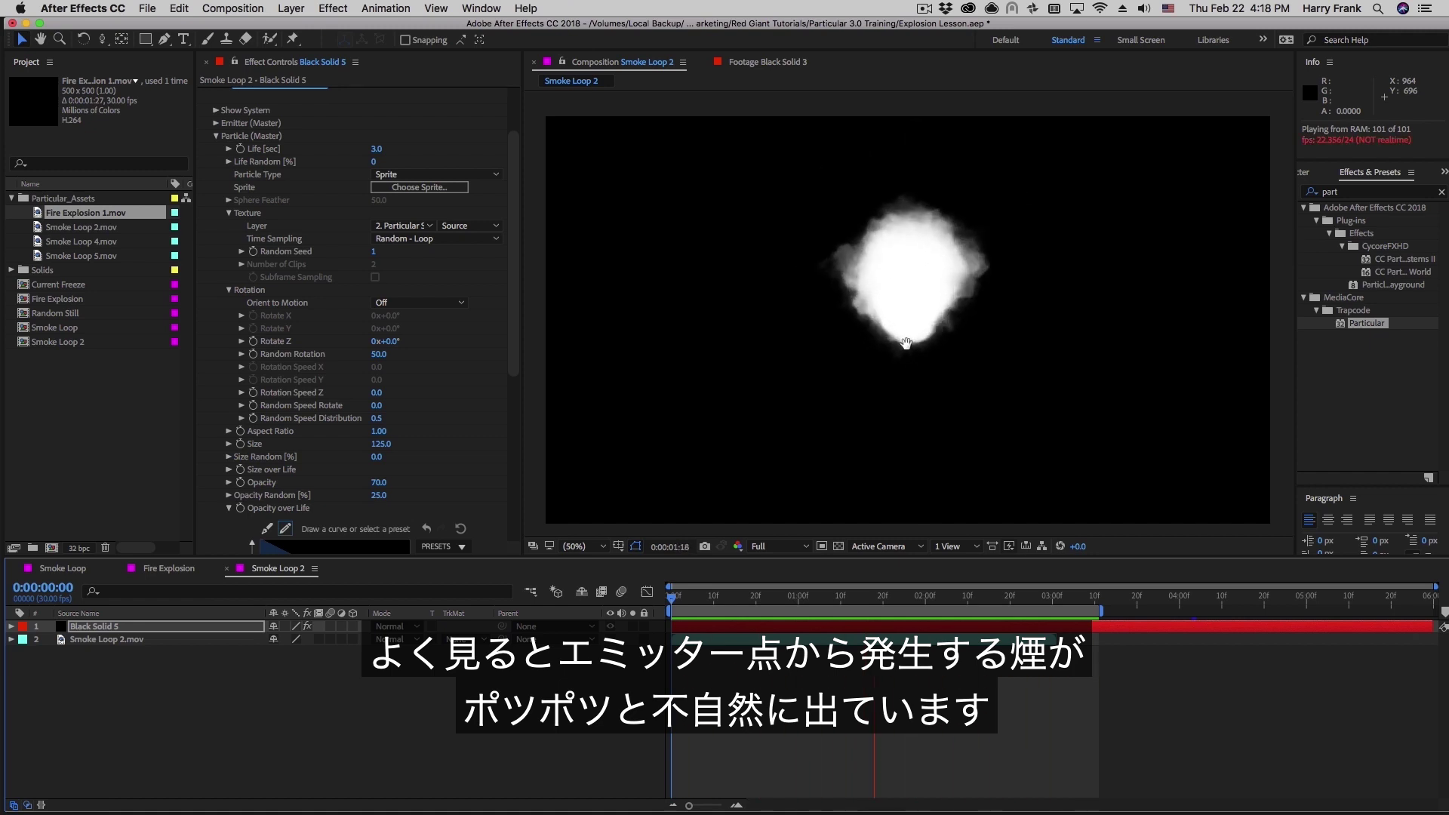
key("space")
left_click_drag(739, 609, 840, 607)
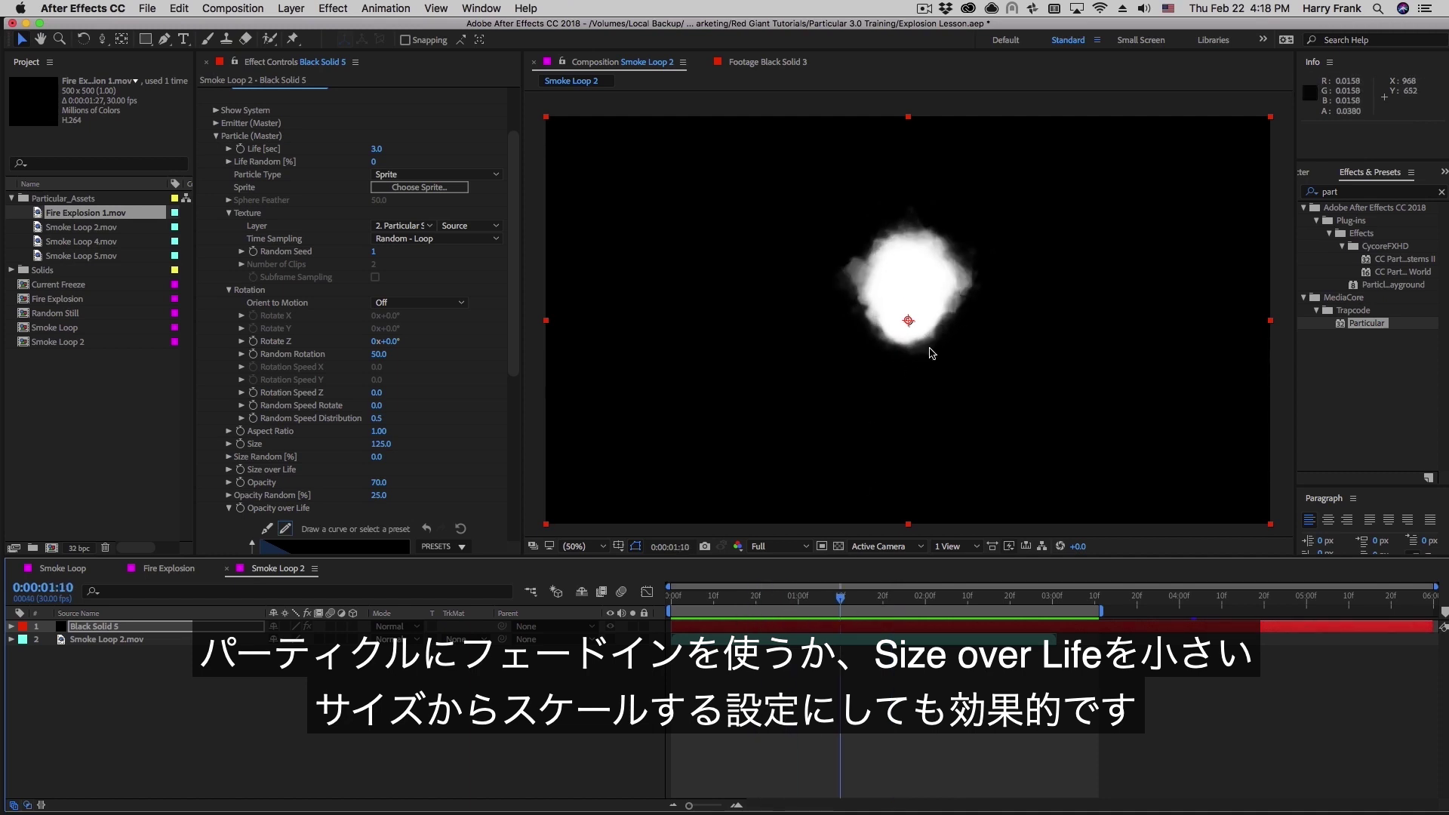
left_click_drag(719, 597, 925, 378)
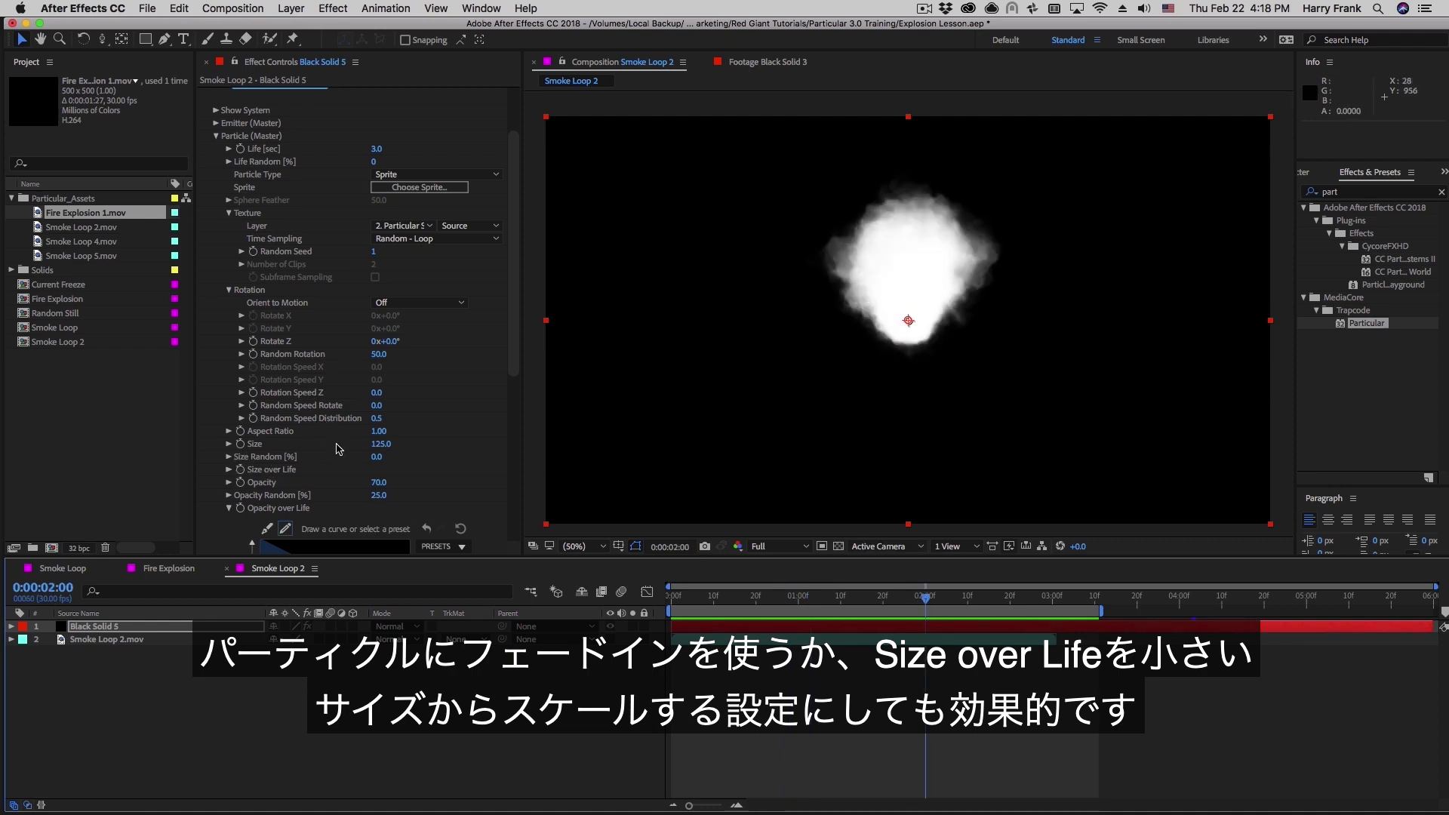
Shape the particles' Size over Life curve with control points so they scale up quickly from zero at birth to full size
scroll(336, 449, "down", 3)
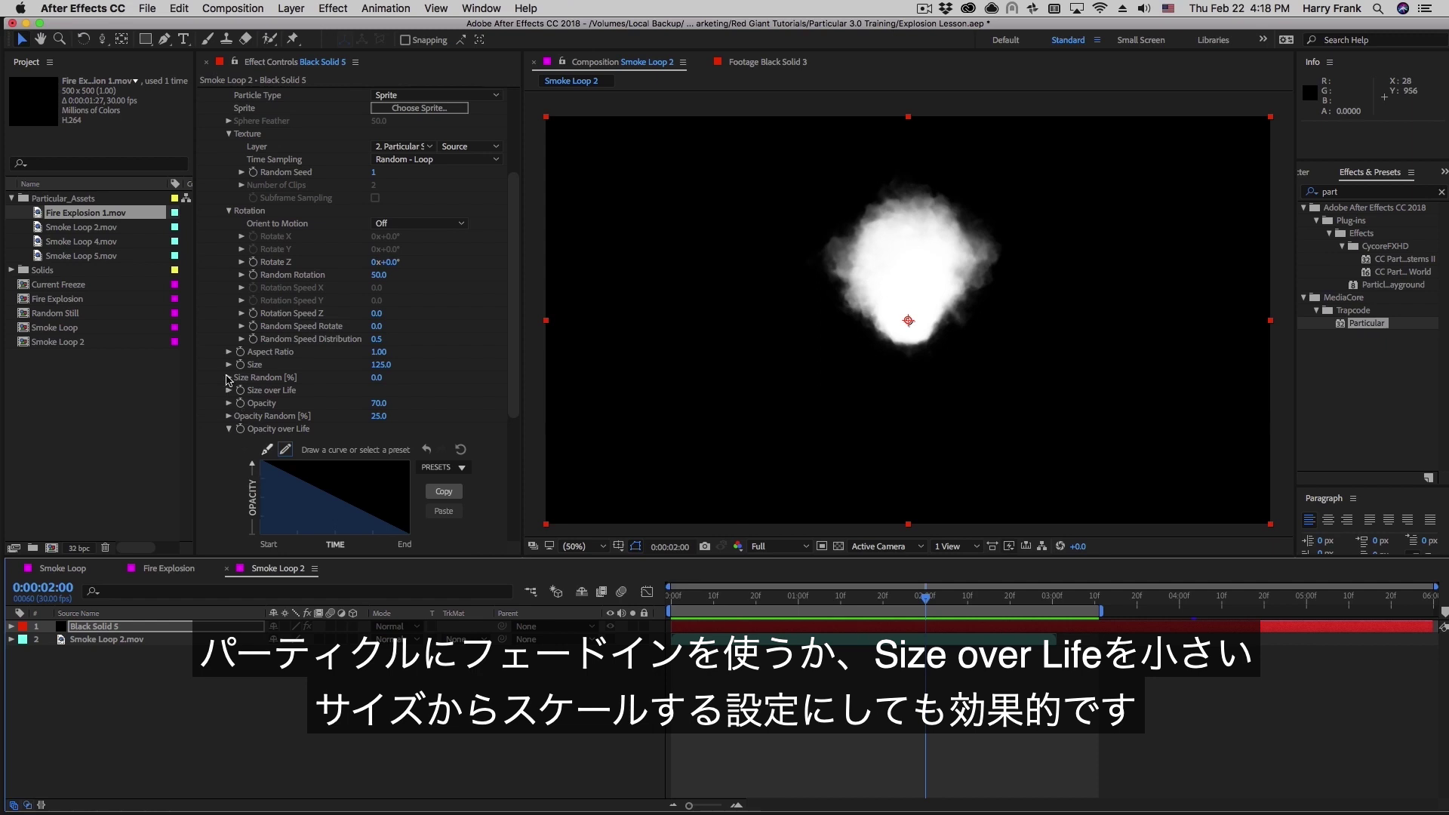
left_click(229, 391)
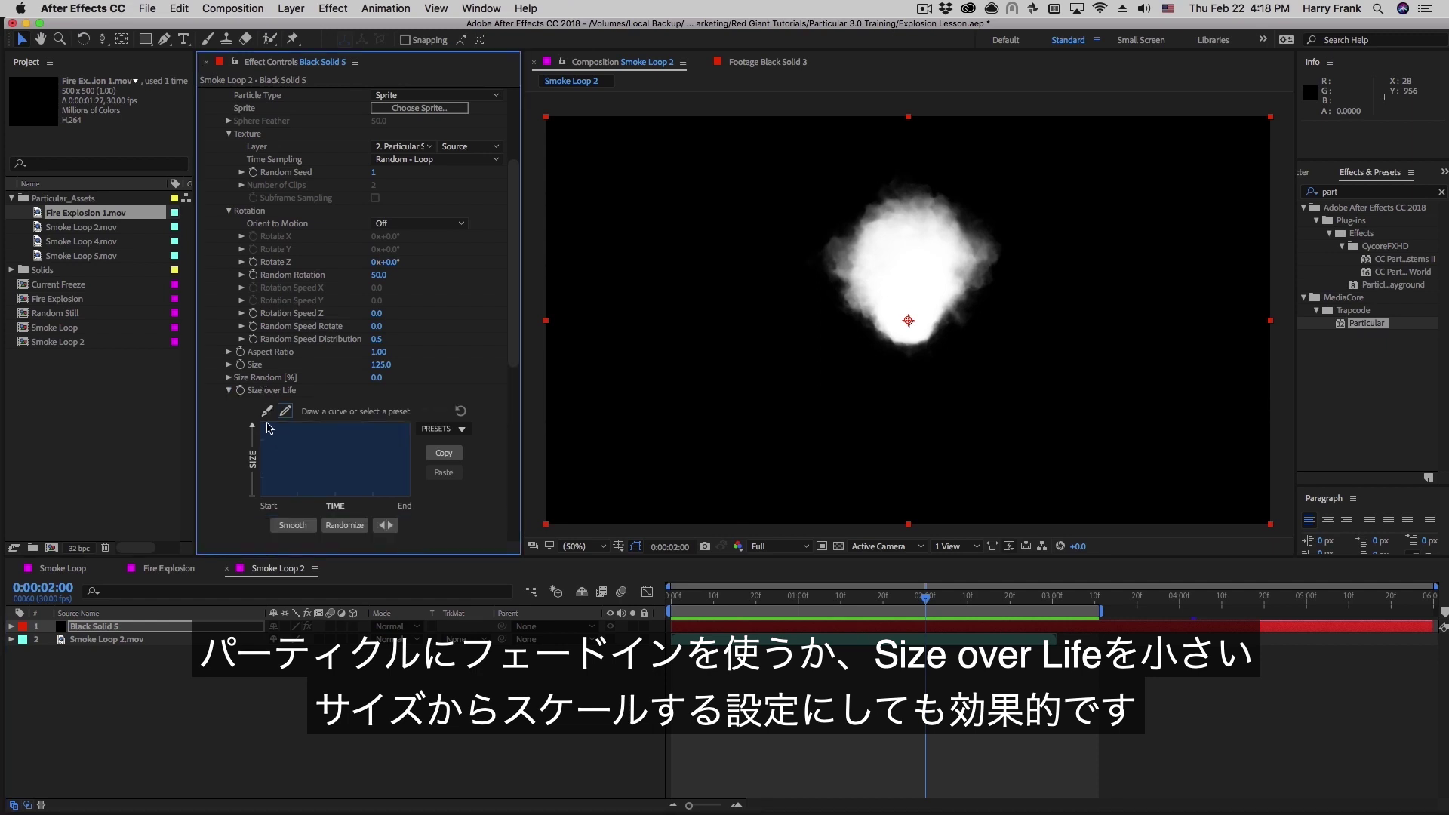
left_click(267, 411)
left_click_drag(259, 445, 296, 423)
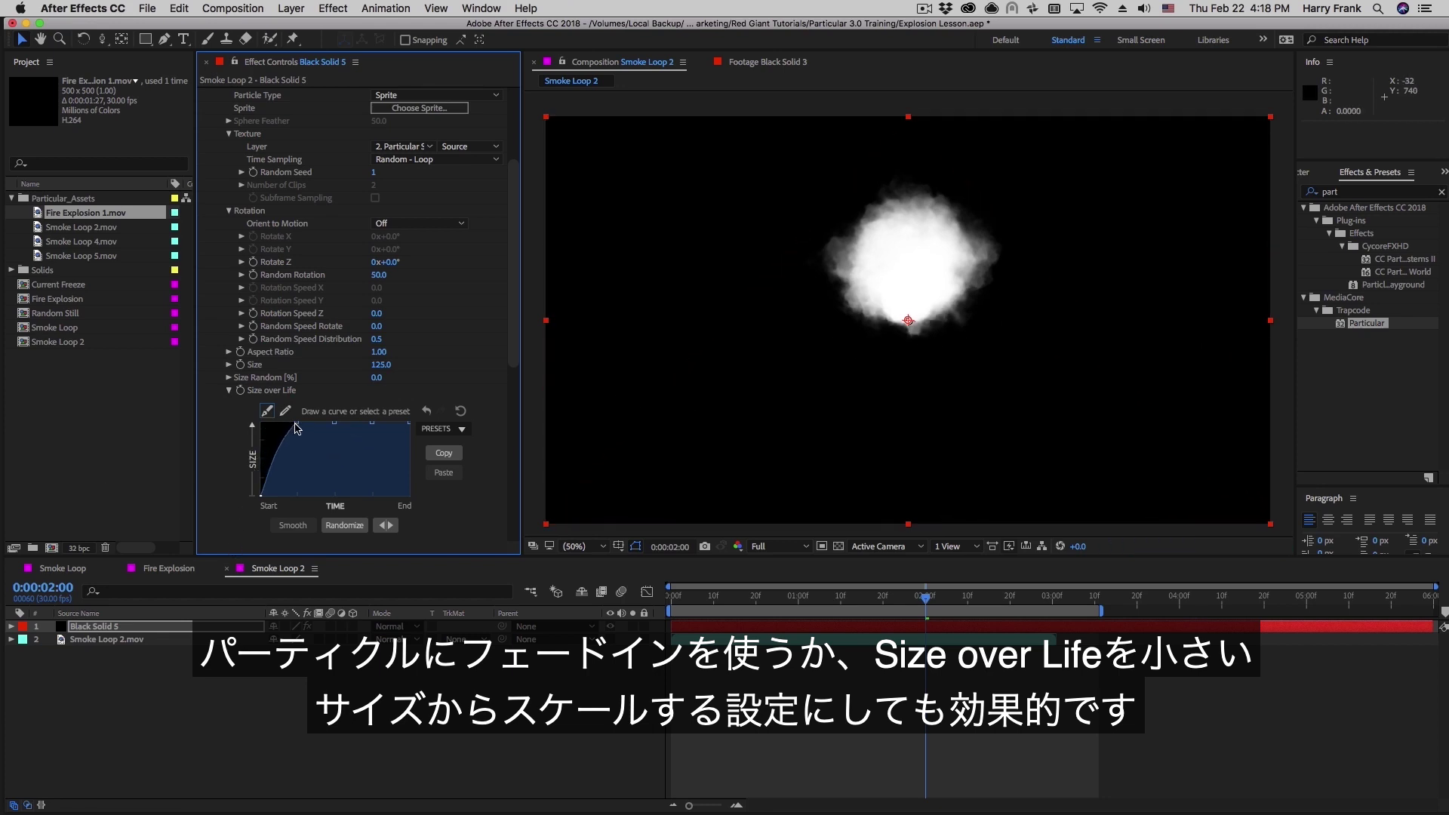
left_click_drag(261, 489, 280, 433)
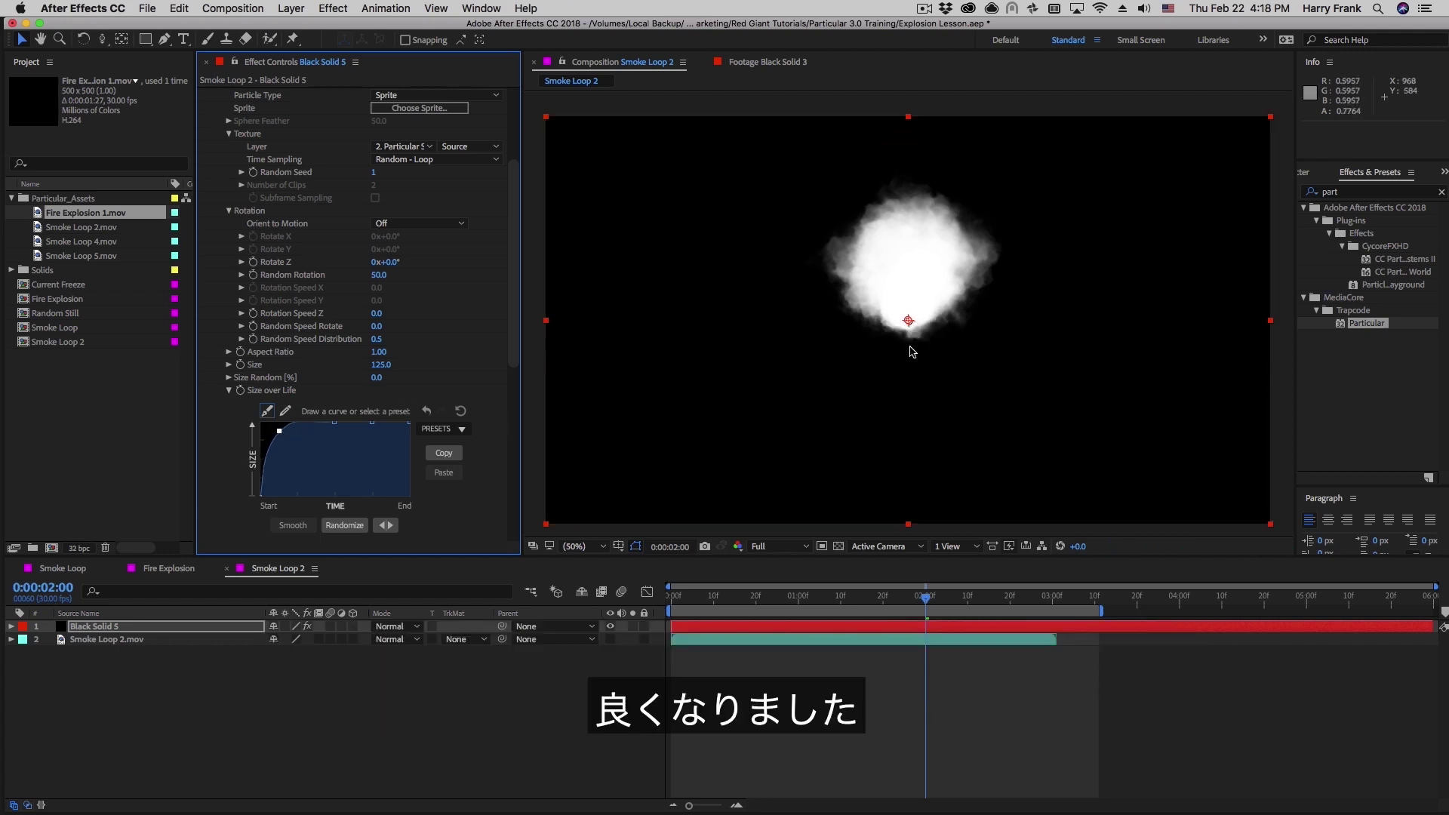
Preview the smoke from the first frame to examine how the particles grow at the emitter
left_click(678, 596)
left_click_drag(656, 598, 650, 596)
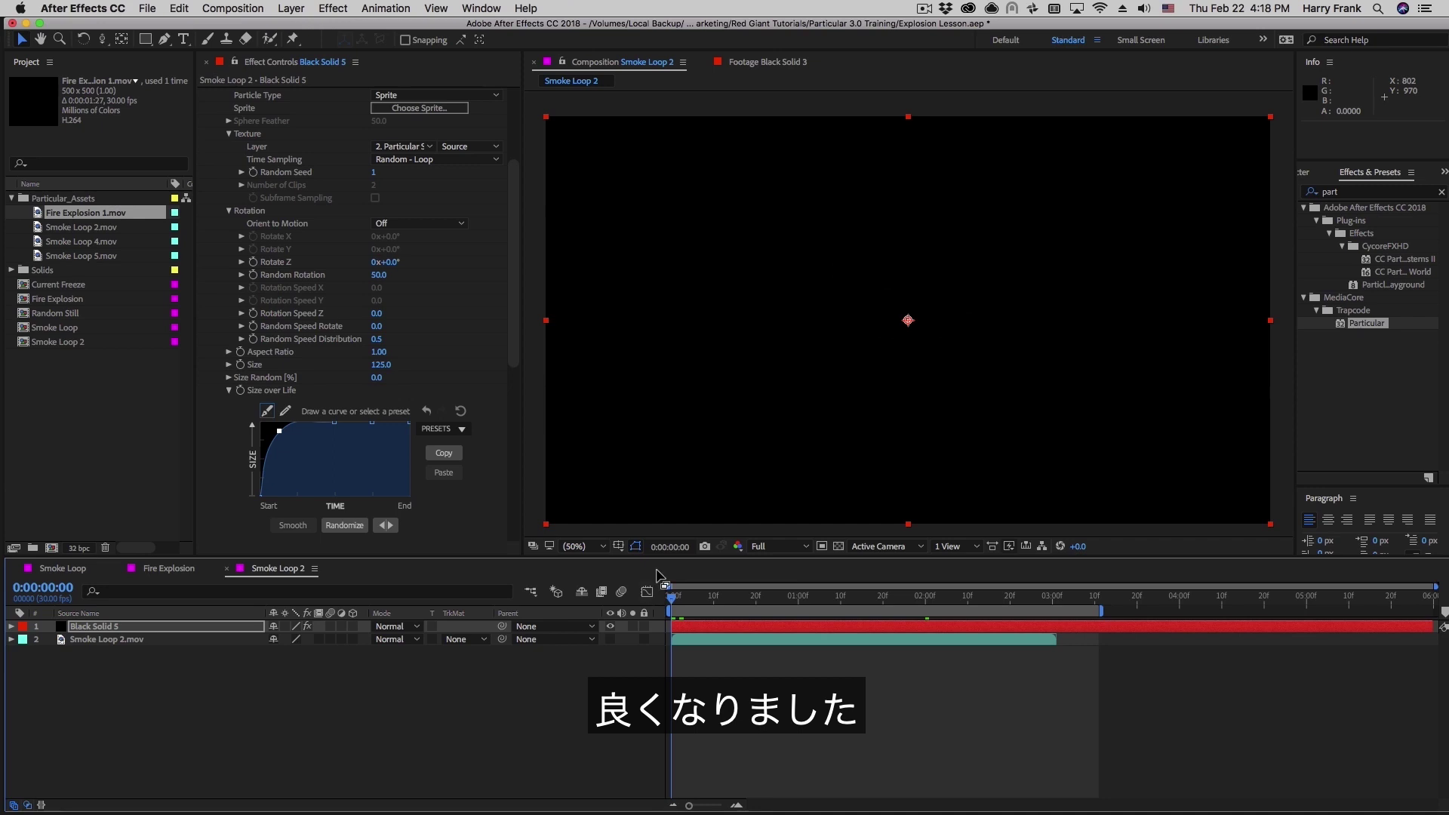
key("space")
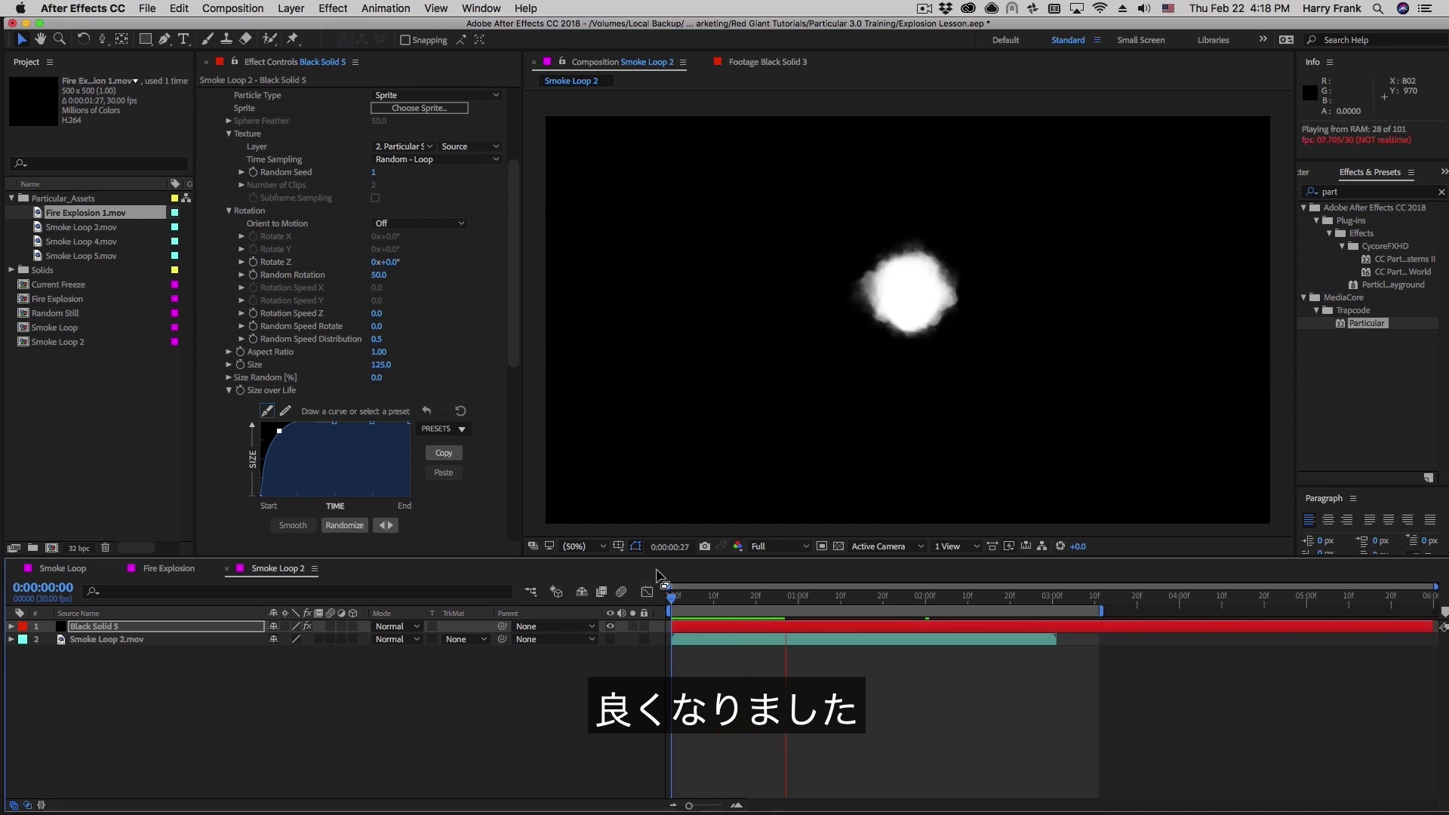
key("space")
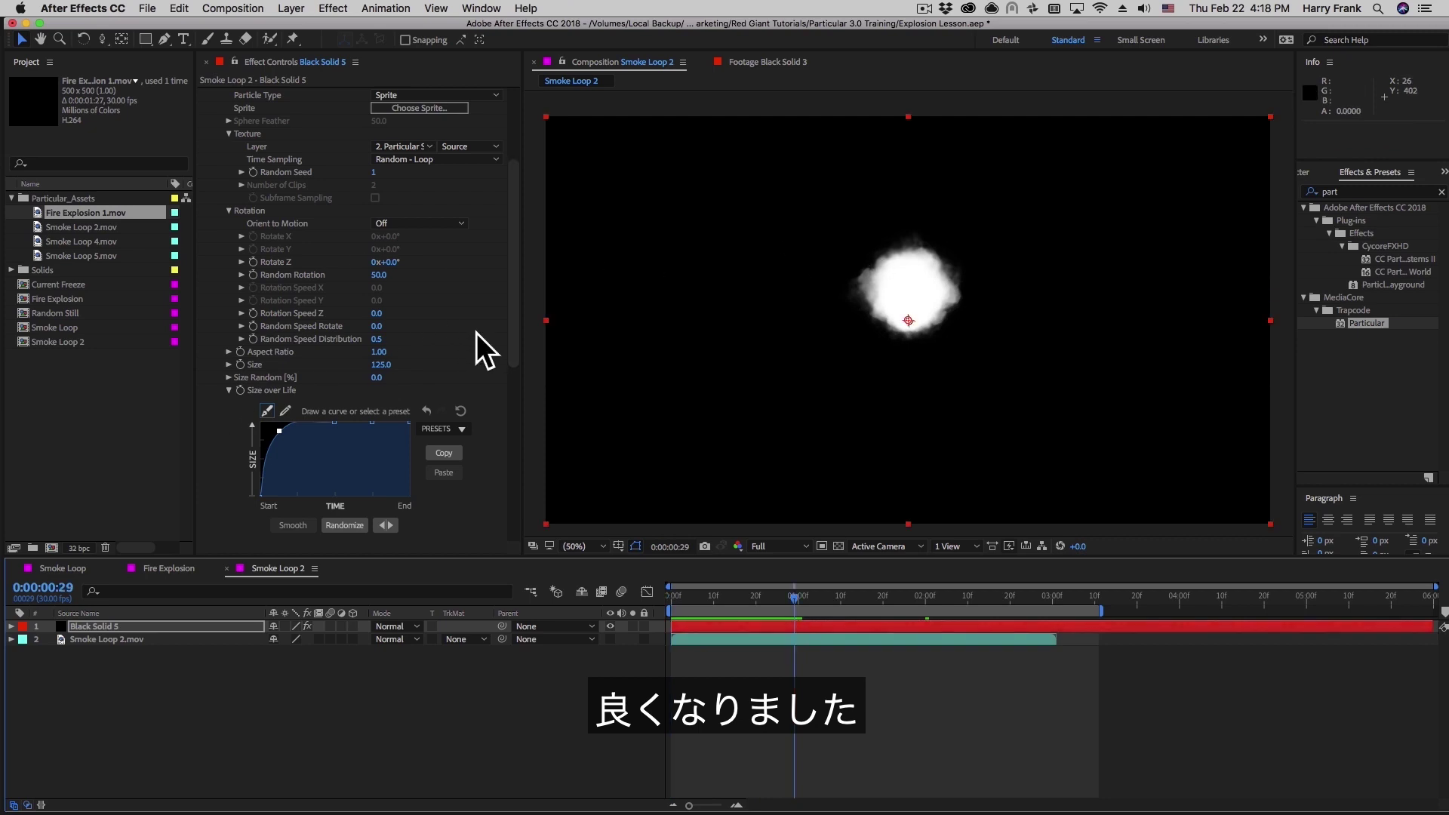
Set the smoke particles' Opacity to 50
scroll(467, 347, "down", 5)
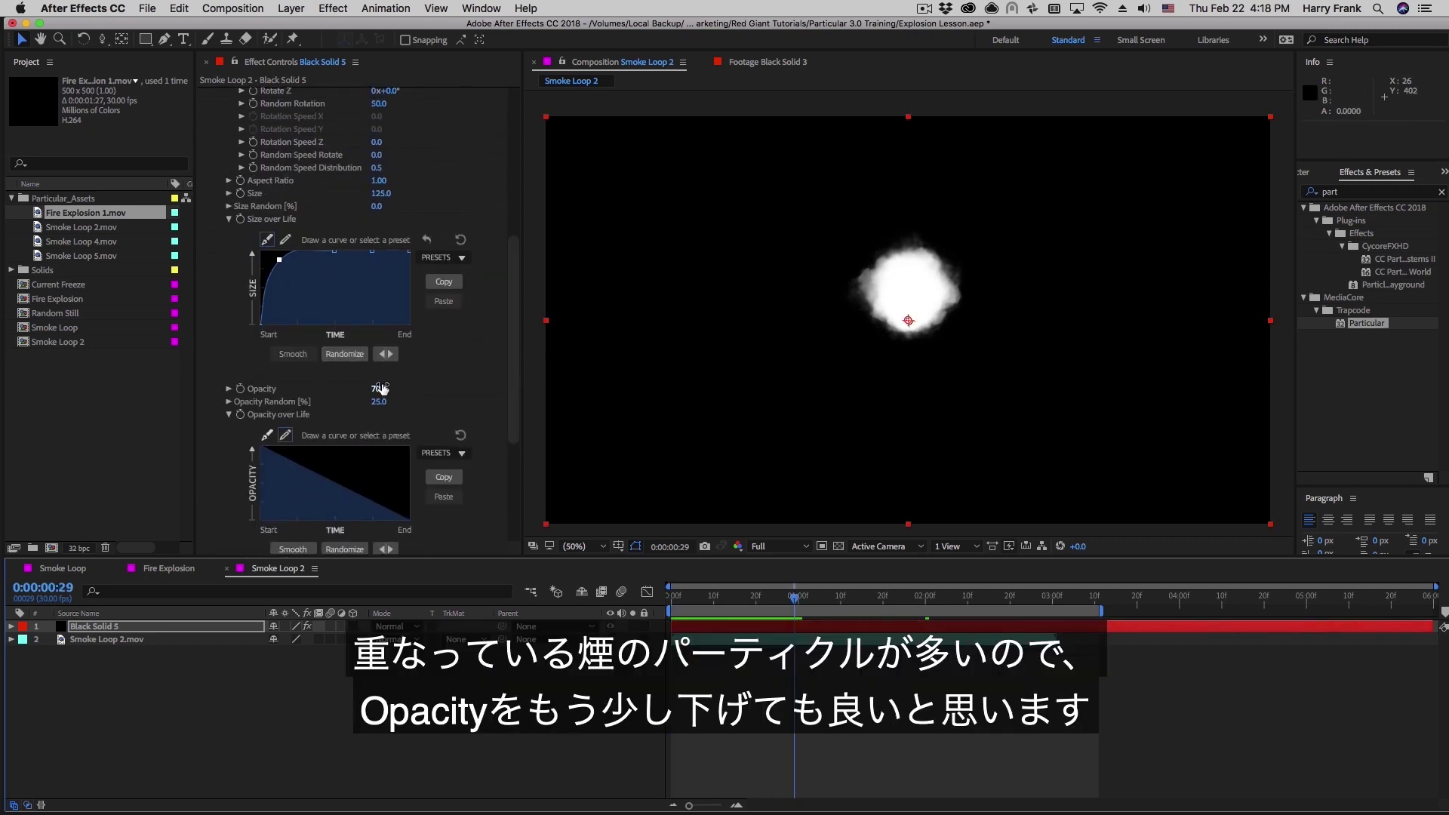
left_click(382, 389)
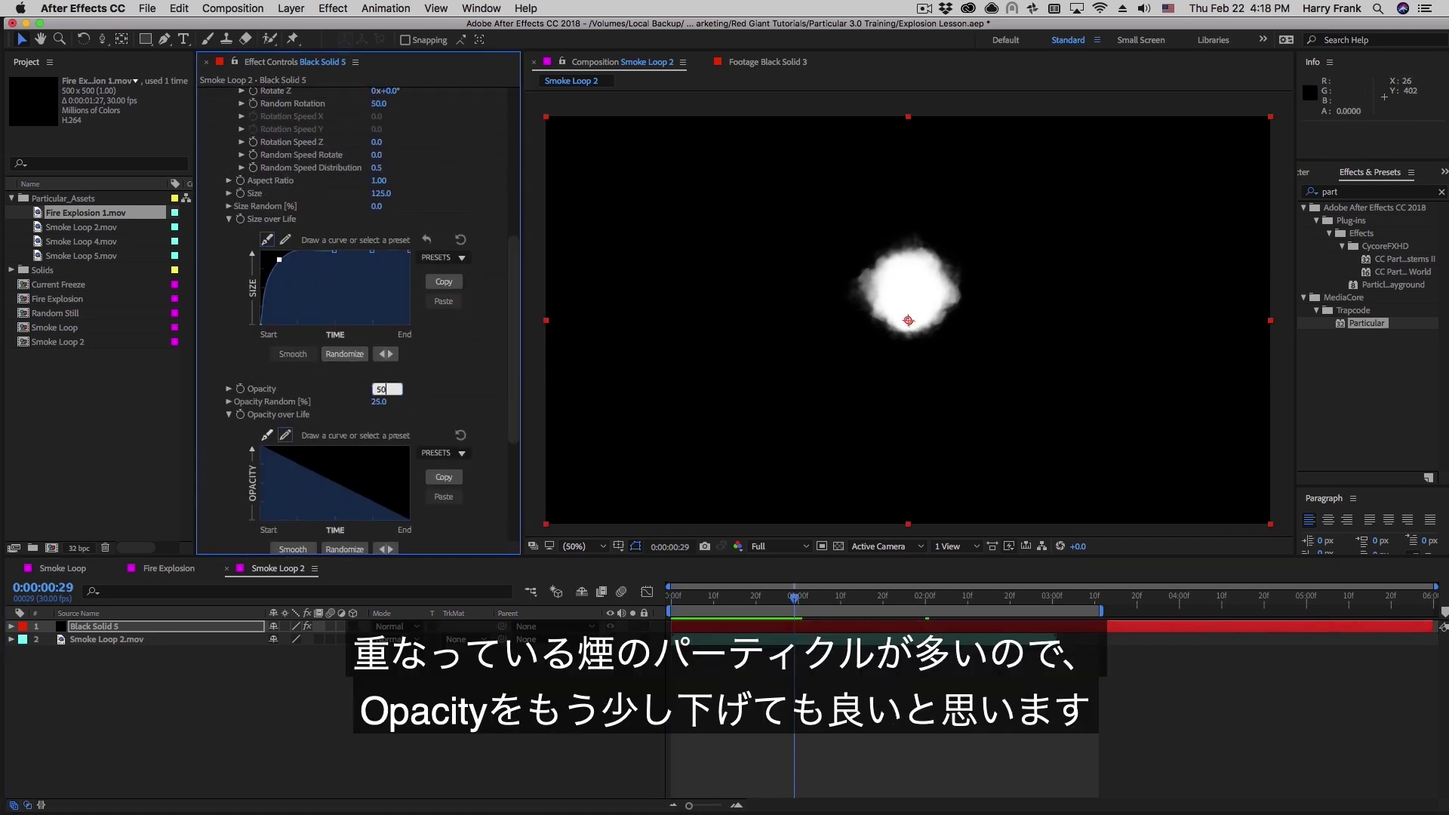
key("Return")
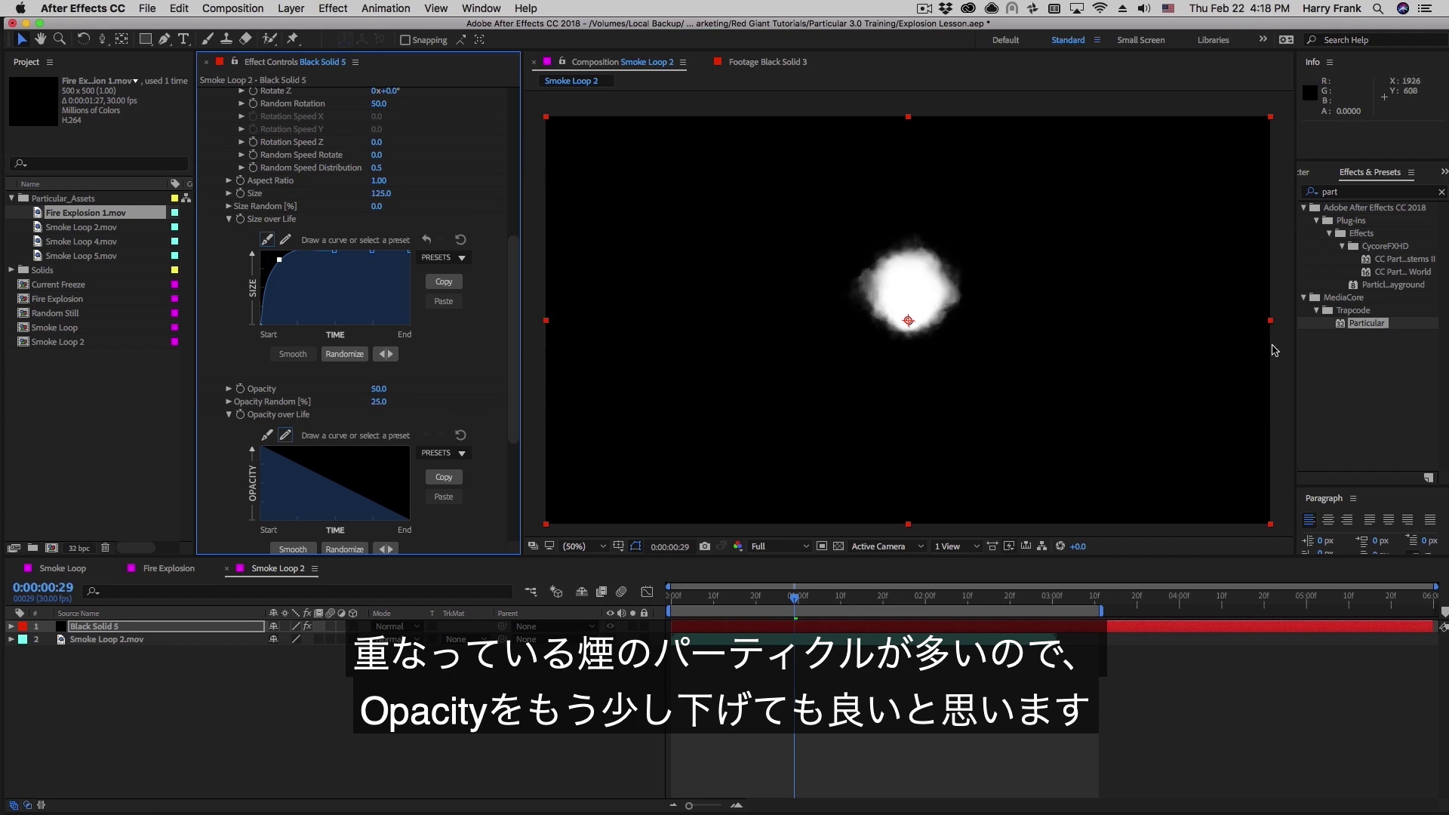
Play and scrub through the Smoke Loop 2 animation, and preview the Fire Explosion composition
key("space")
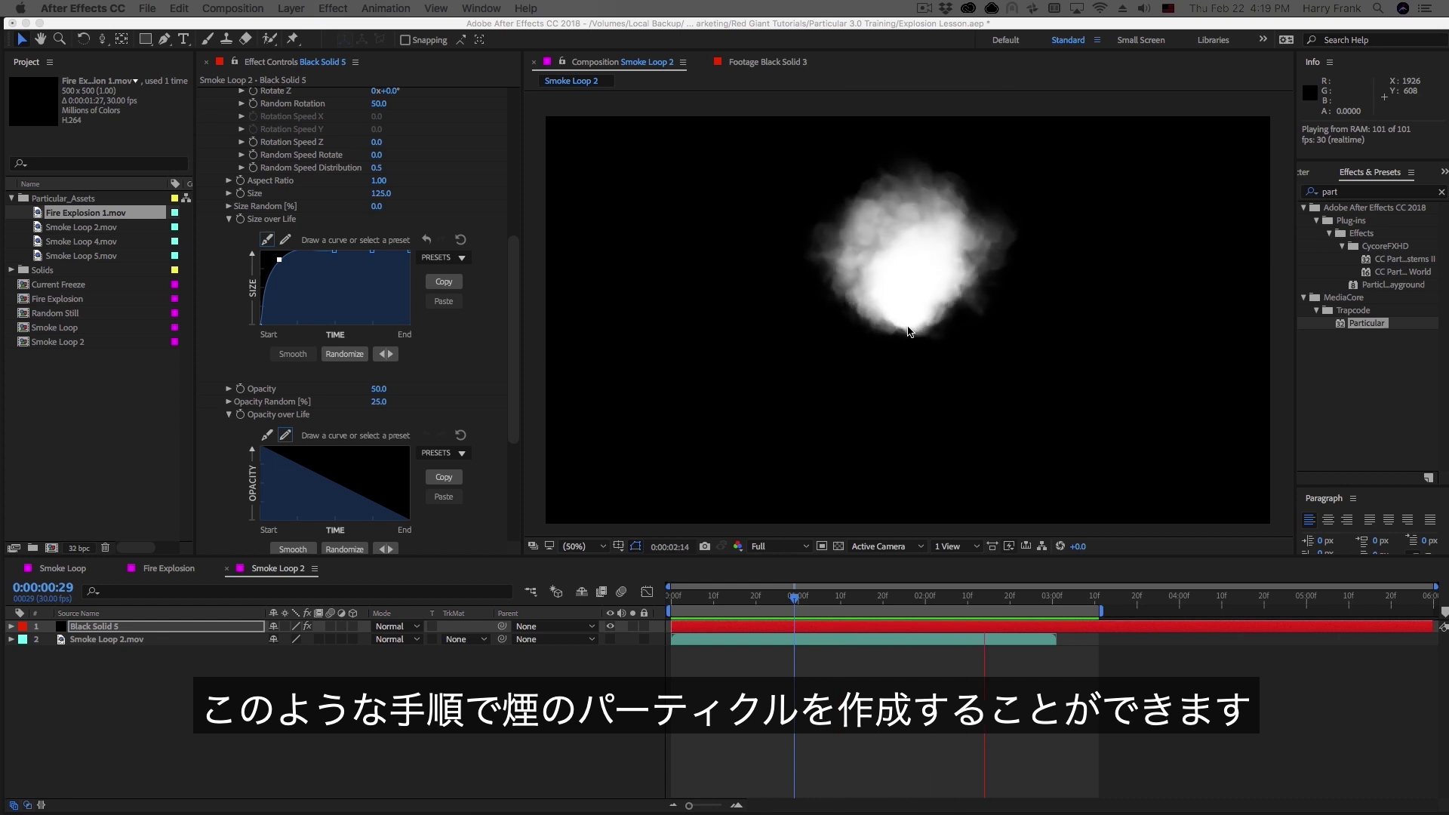
left_click(903, 204)
left_click(903, 204)
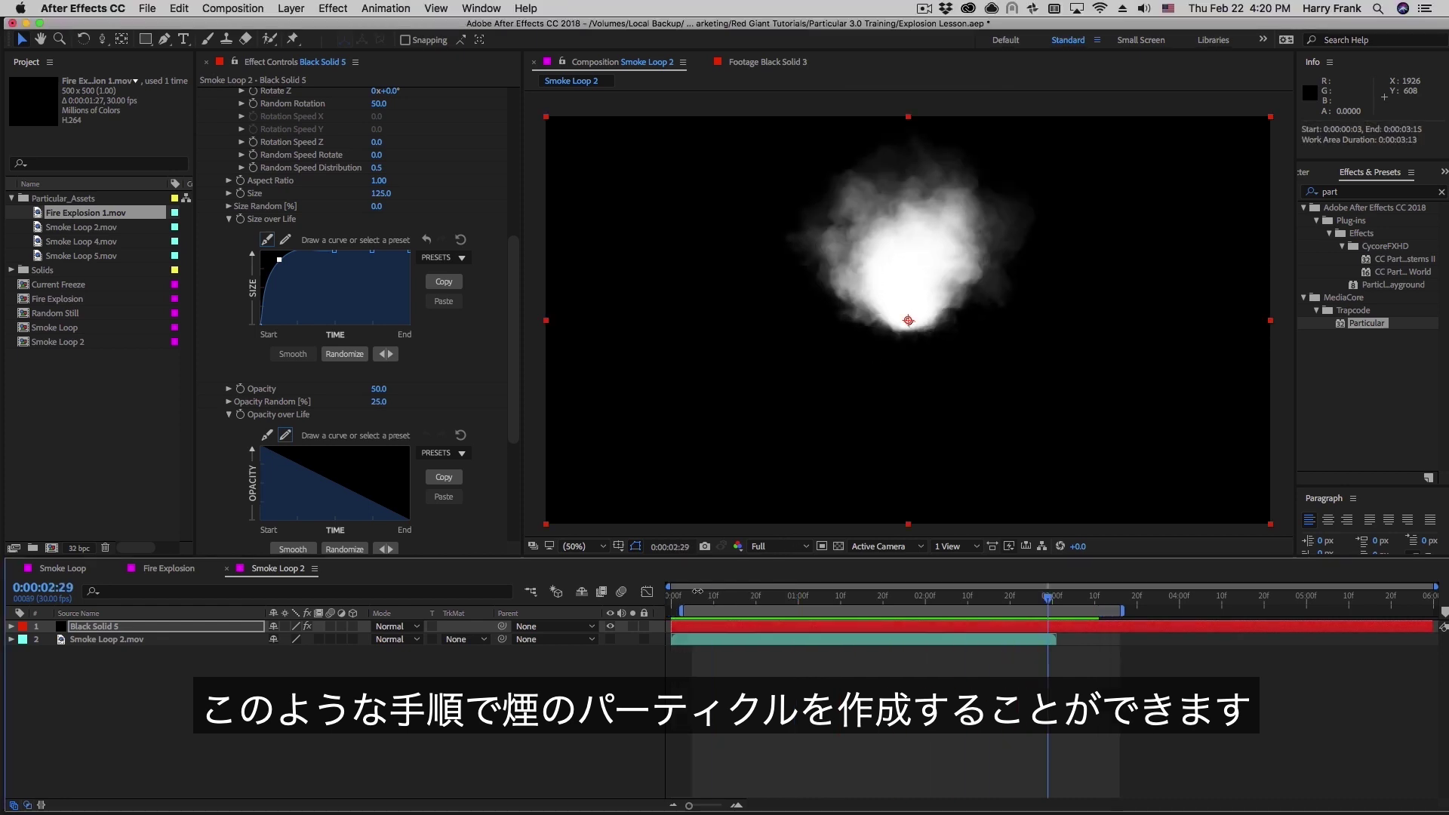
left_click_drag(738, 597, 971, 597)
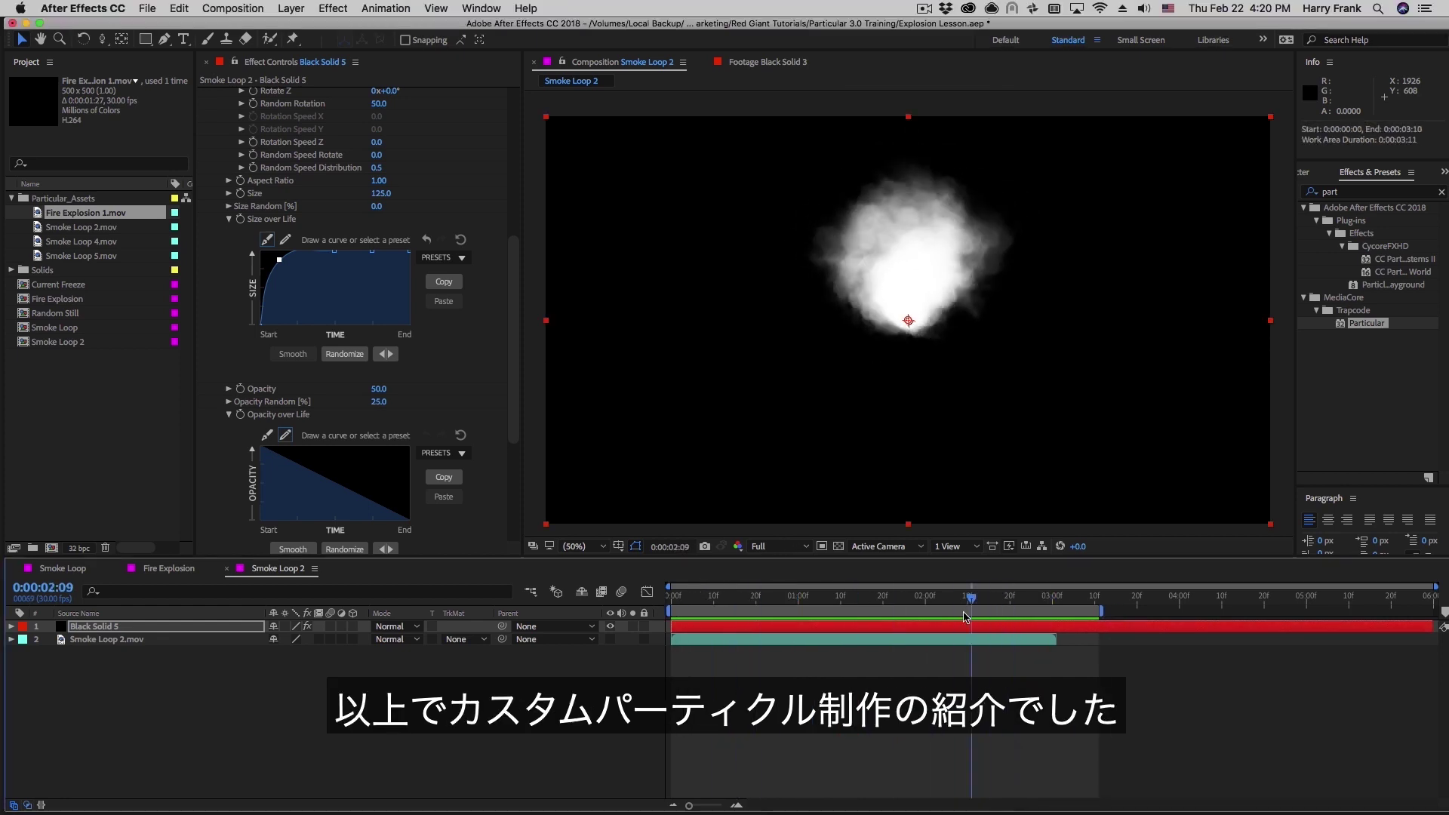
left_click_drag(739, 603, 946, 604)
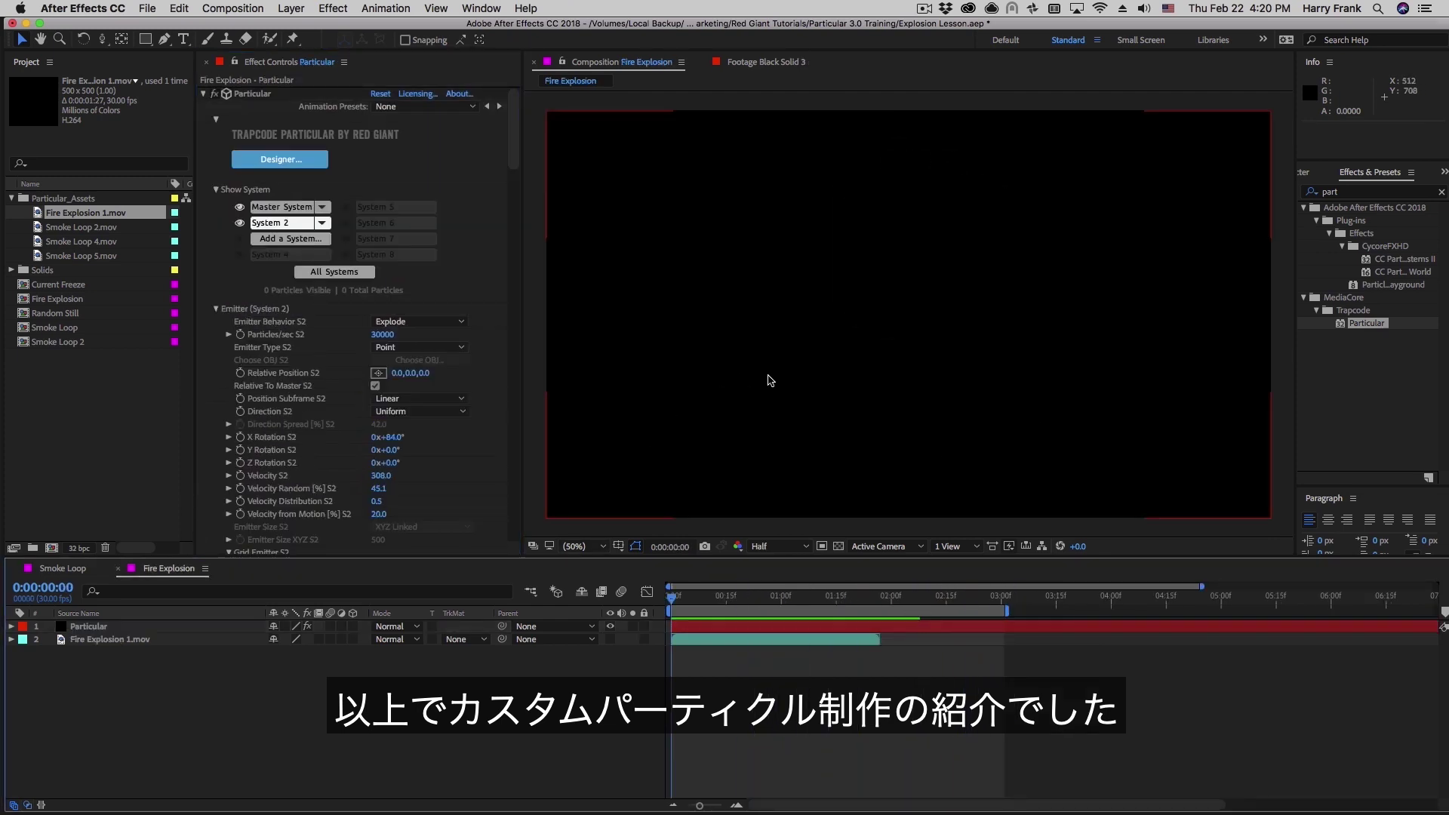
key("space")
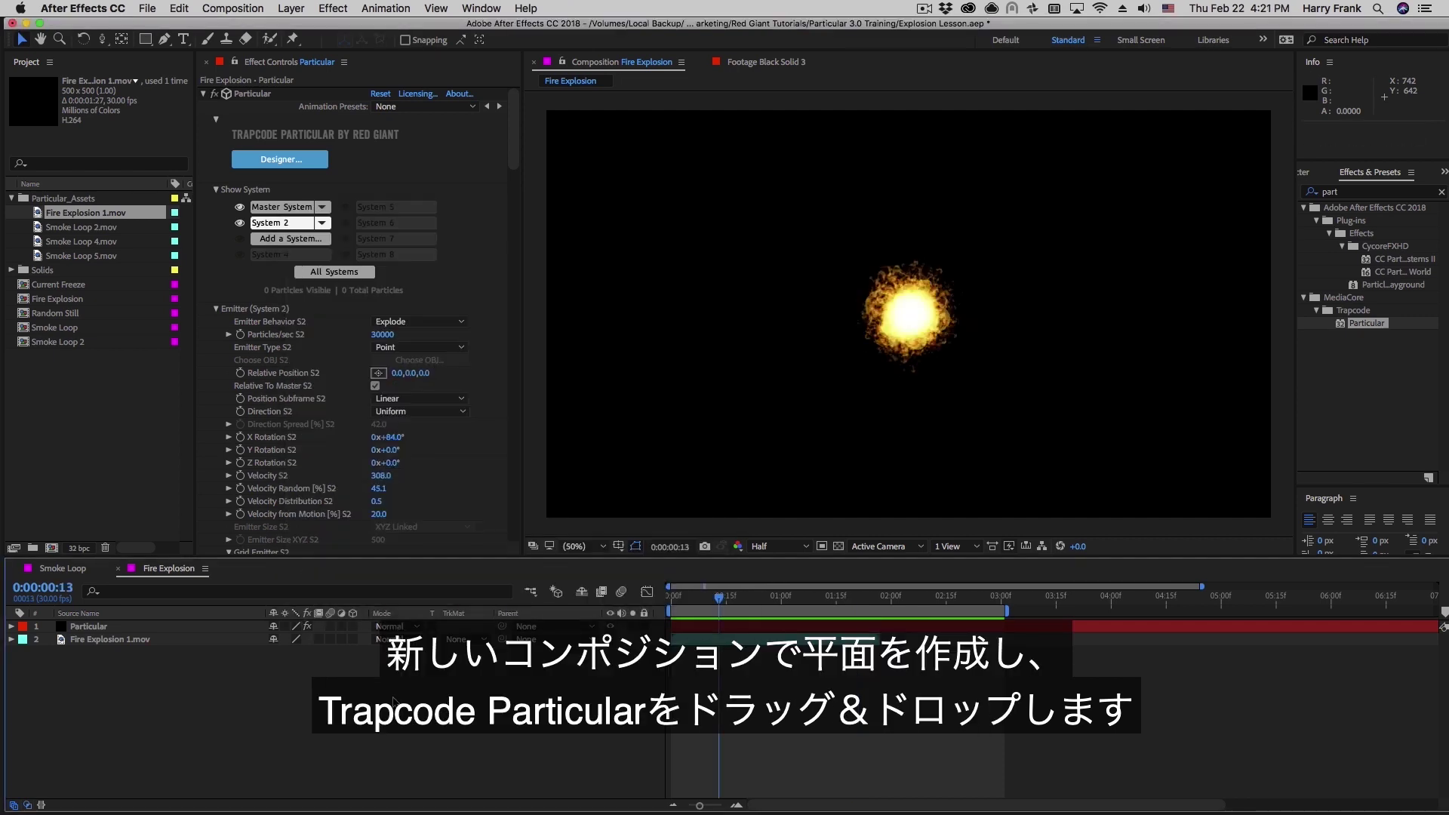
Create a 1920 x 1080, 30 fps, six-second composition named Fire Explosion 2 and add a black solid to it
key("super+n")
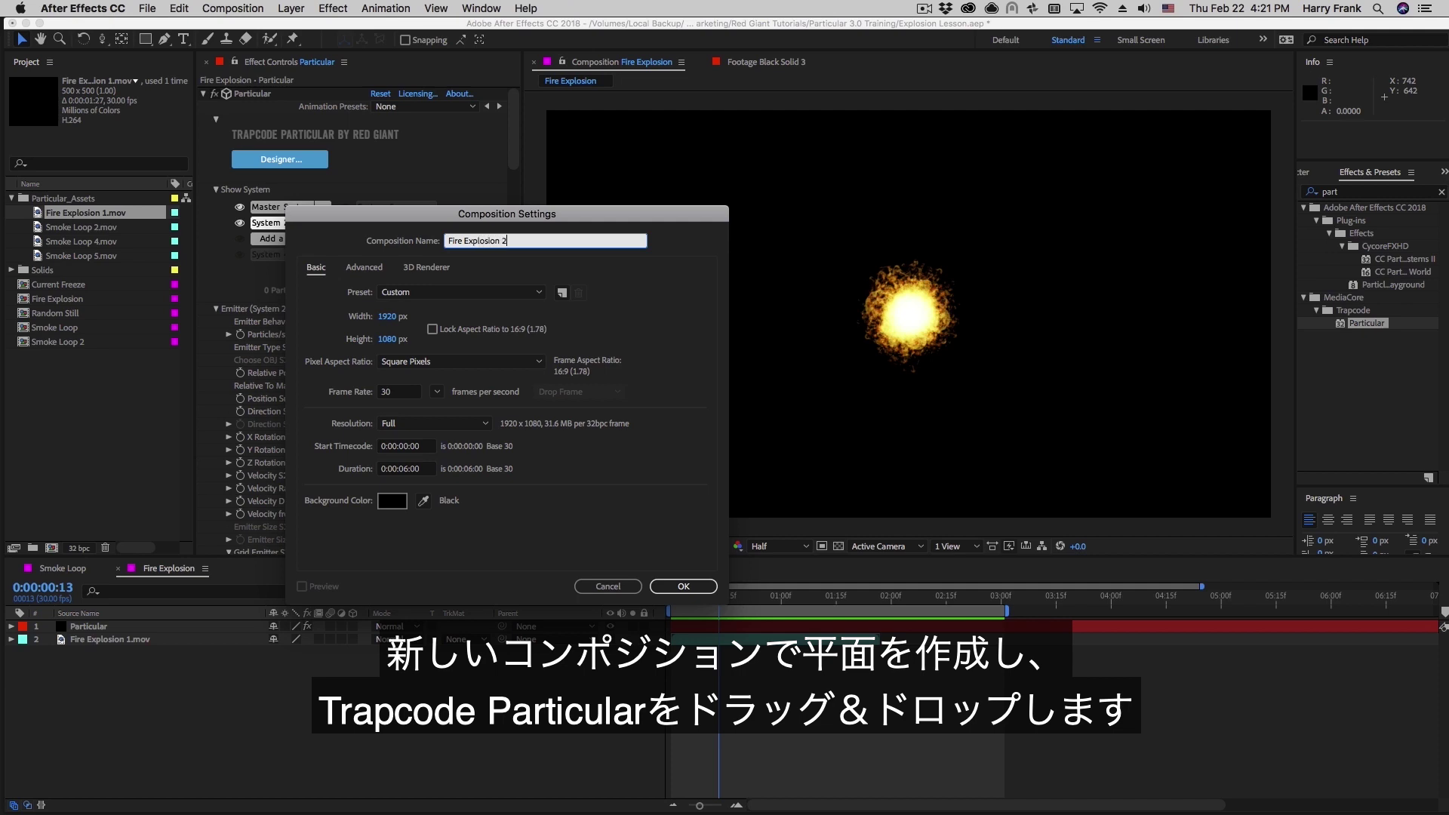
key("Return")
key("super+y")
key("Return")
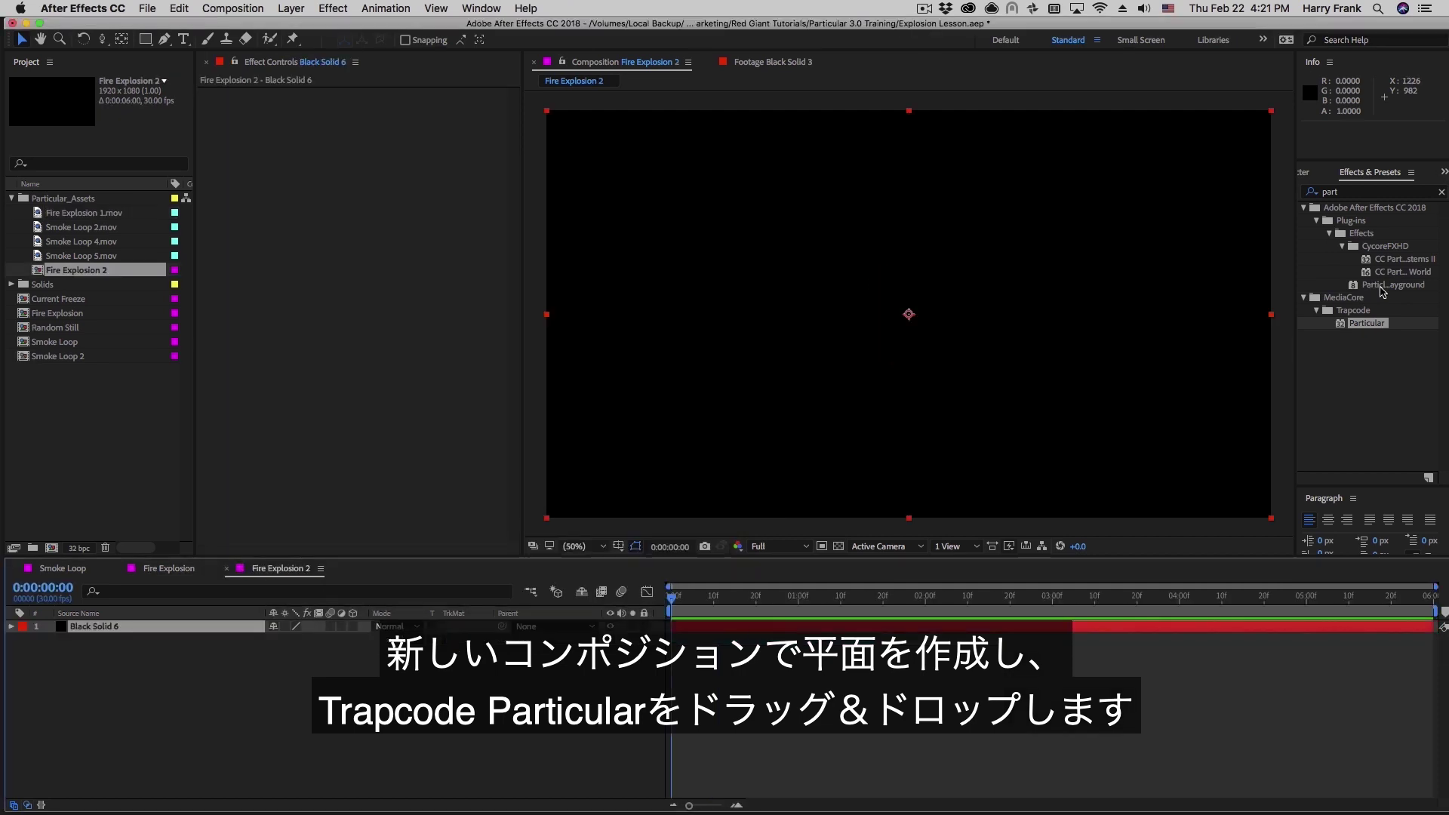
Apply Trapcode Particular to the black solid and shorten the work area to end at 0:00:03:02
left_click_drag(1385, 331, 747, 422)
key("space")
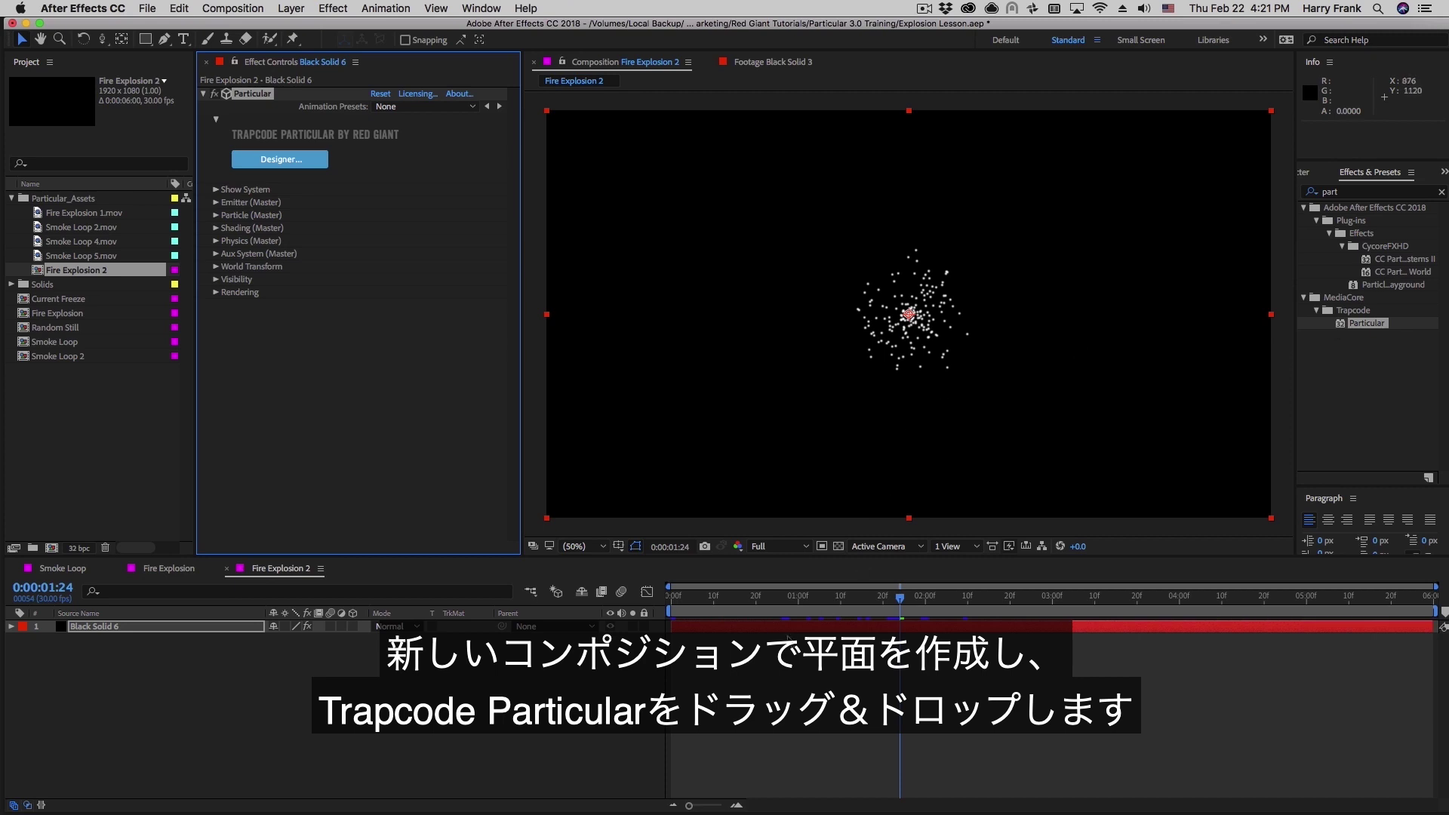
left_click(828, 613)
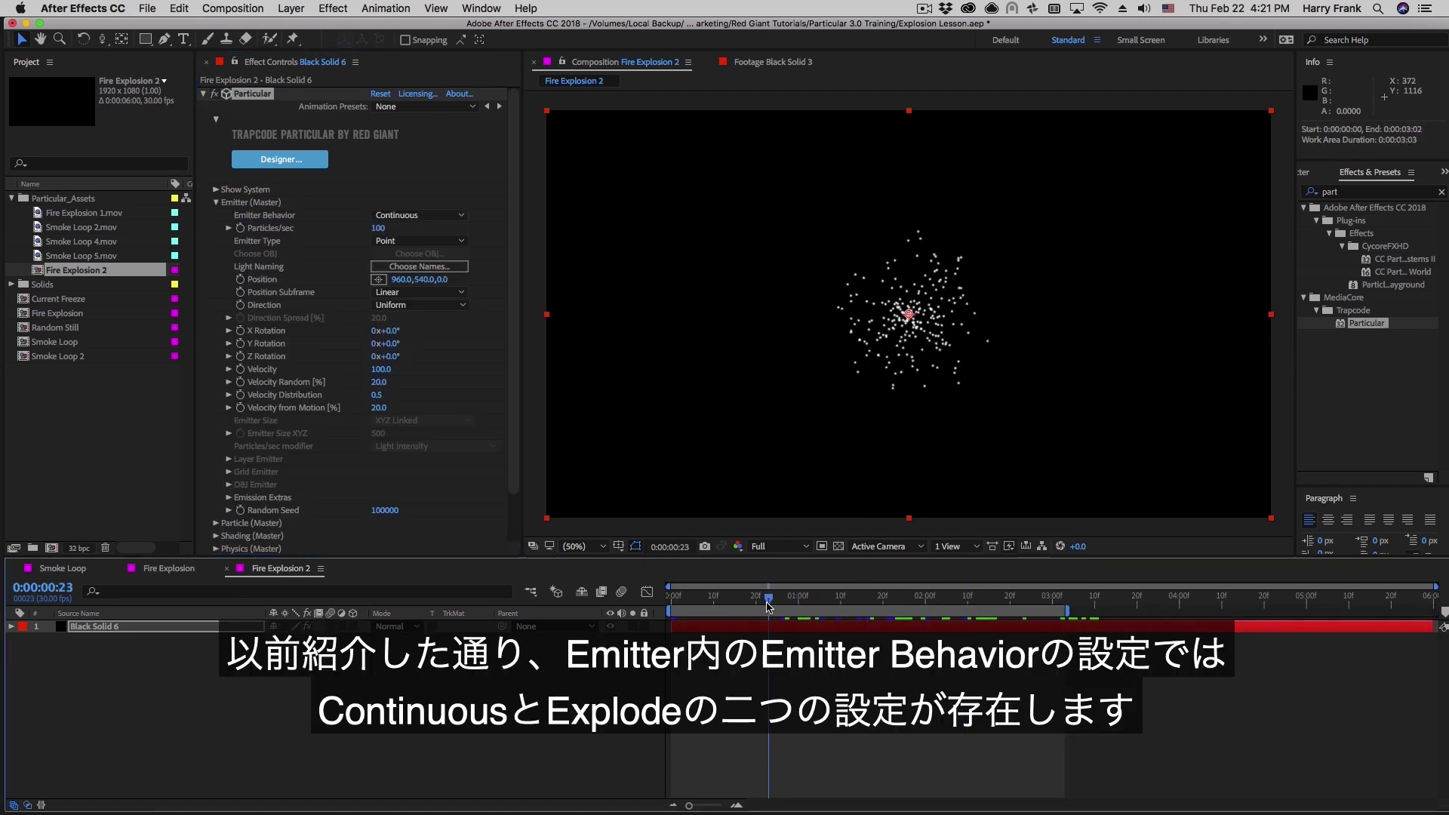
left_click_drag(822, 600, 942, 617)
Set the Emitter Behavior to Explode and preview the particle burst from the first frame
left_click(402, 218)
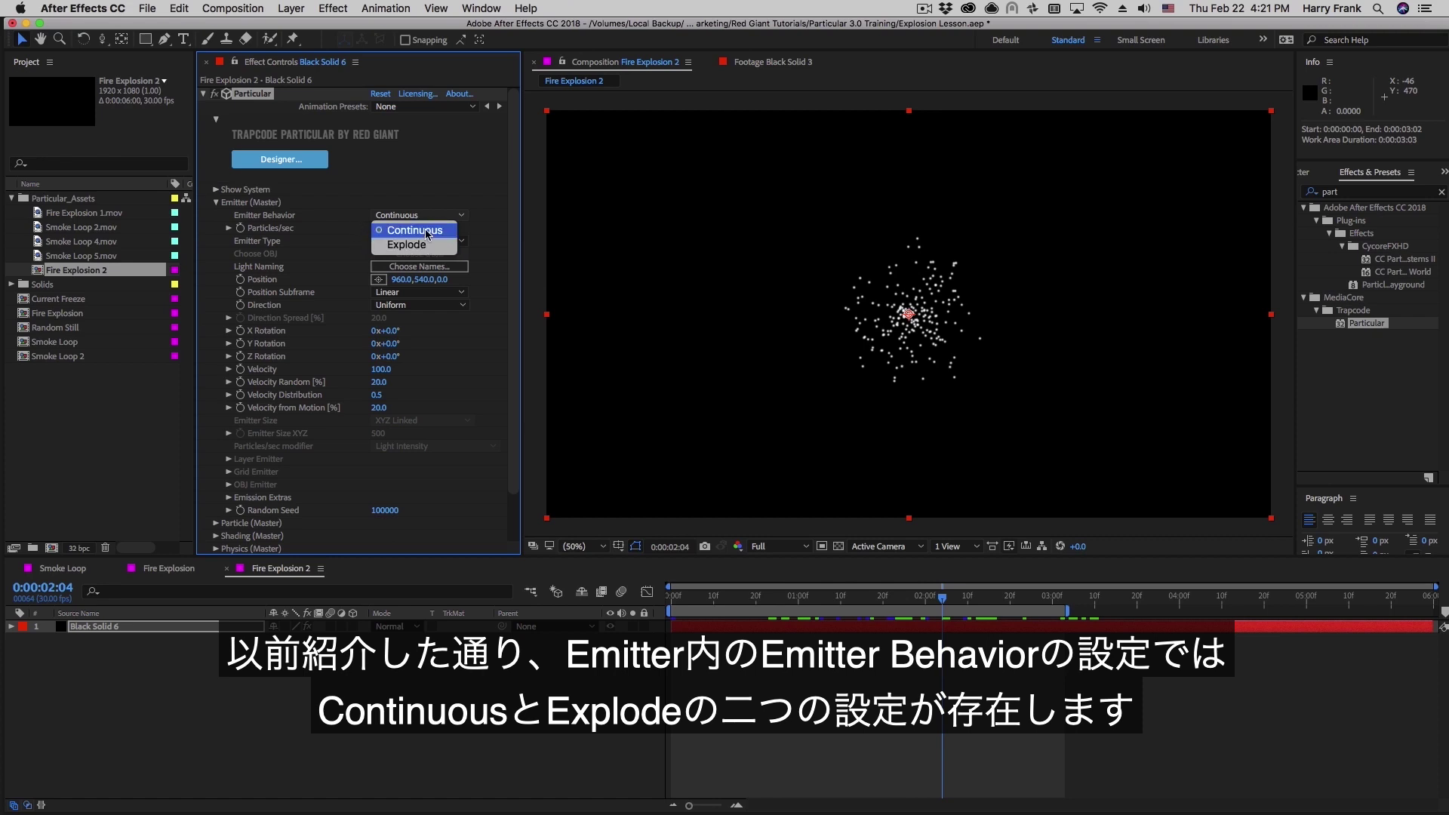
left_click(421, 244)
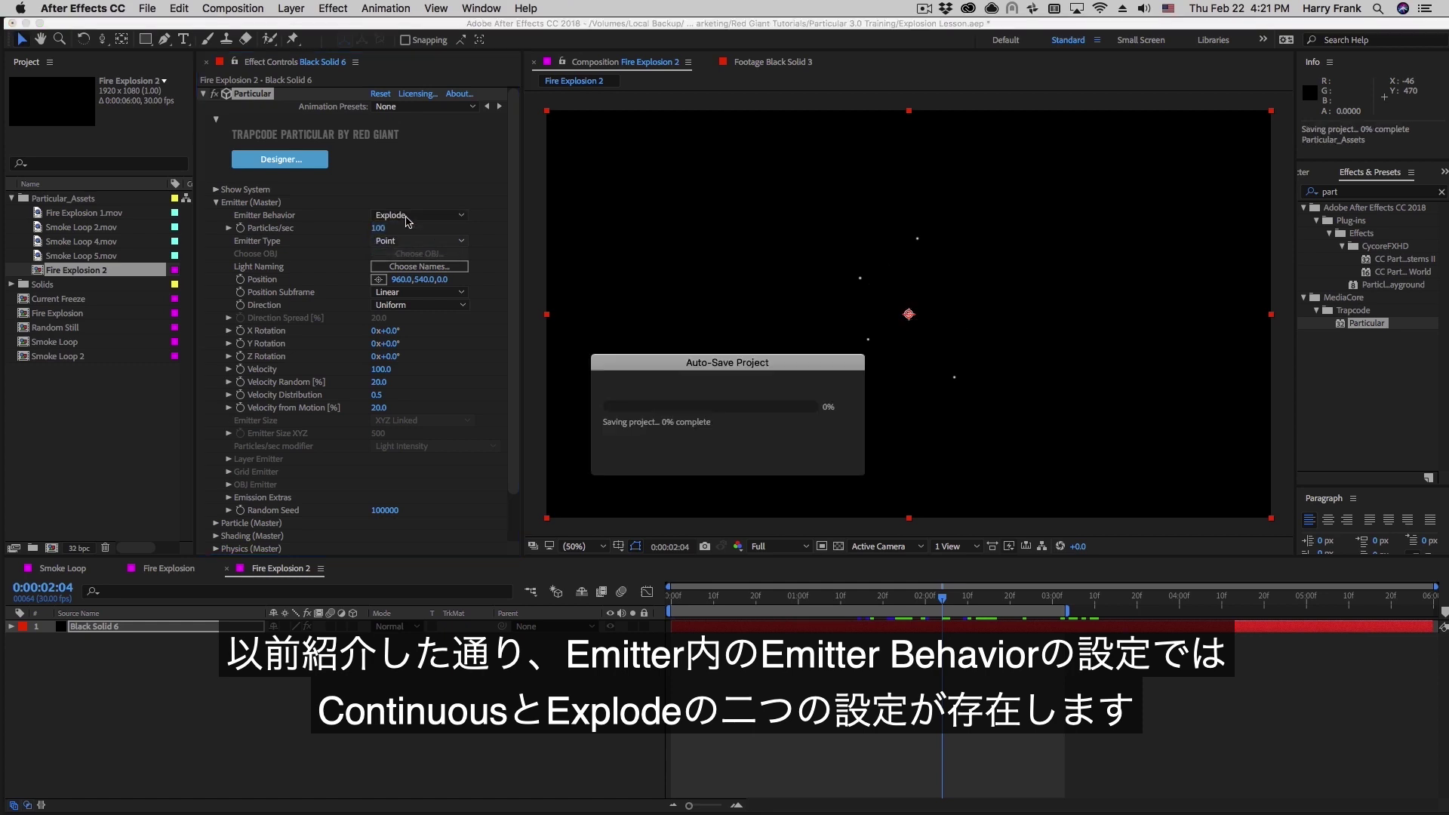
left_click(672, 596)
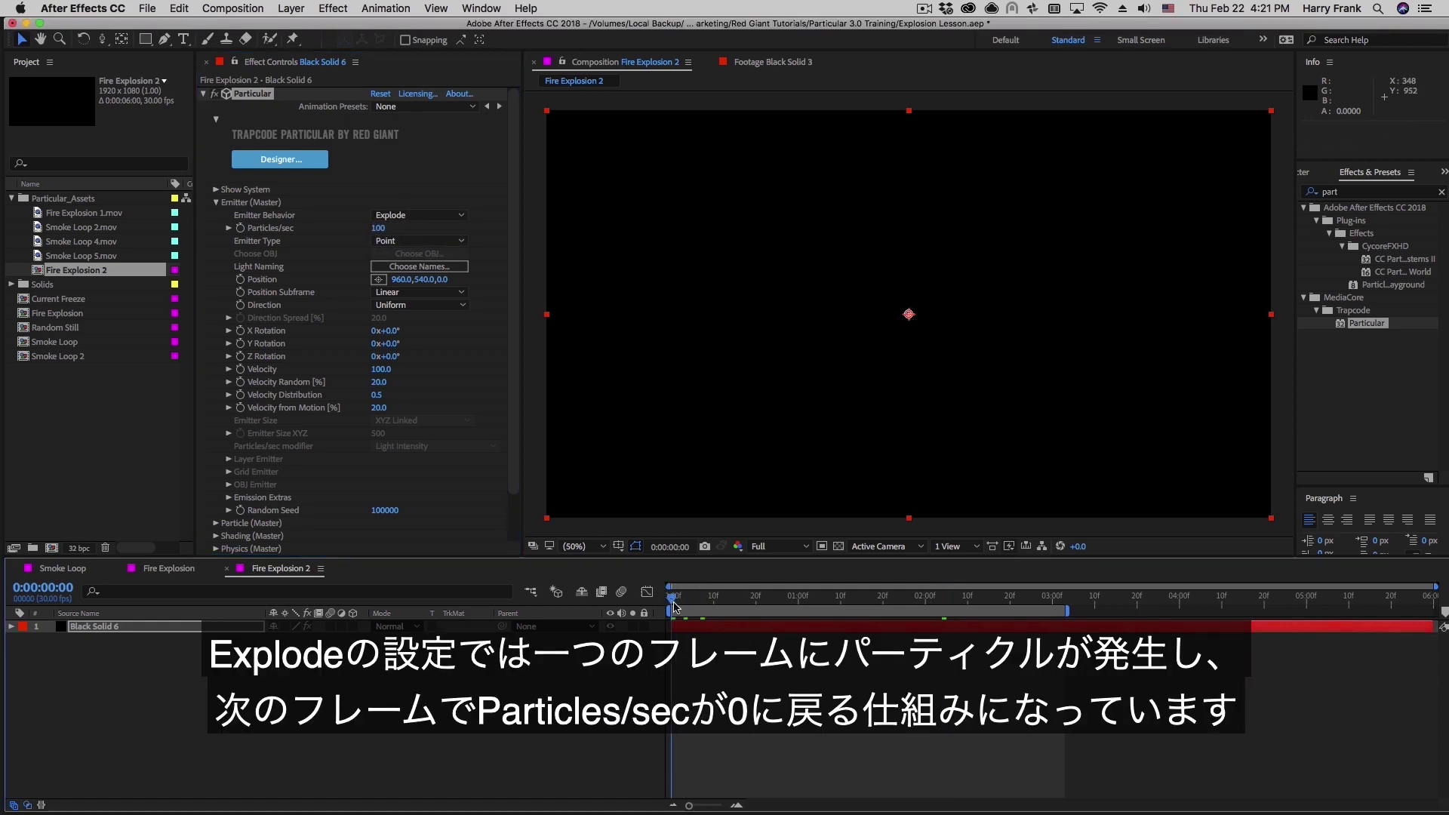
key("space")
key("space")
key("space")
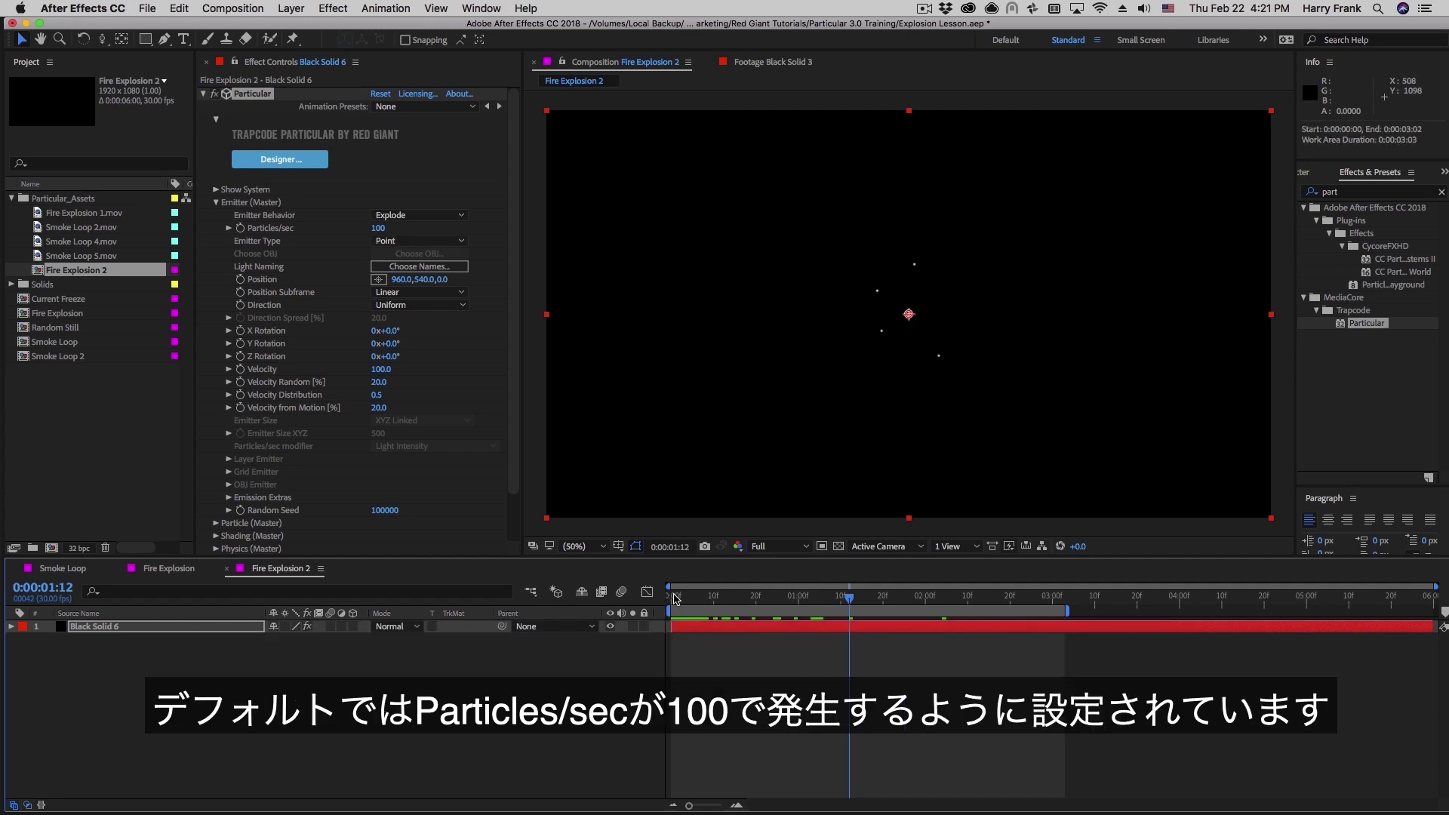
left_click(674, 598)
key("space")
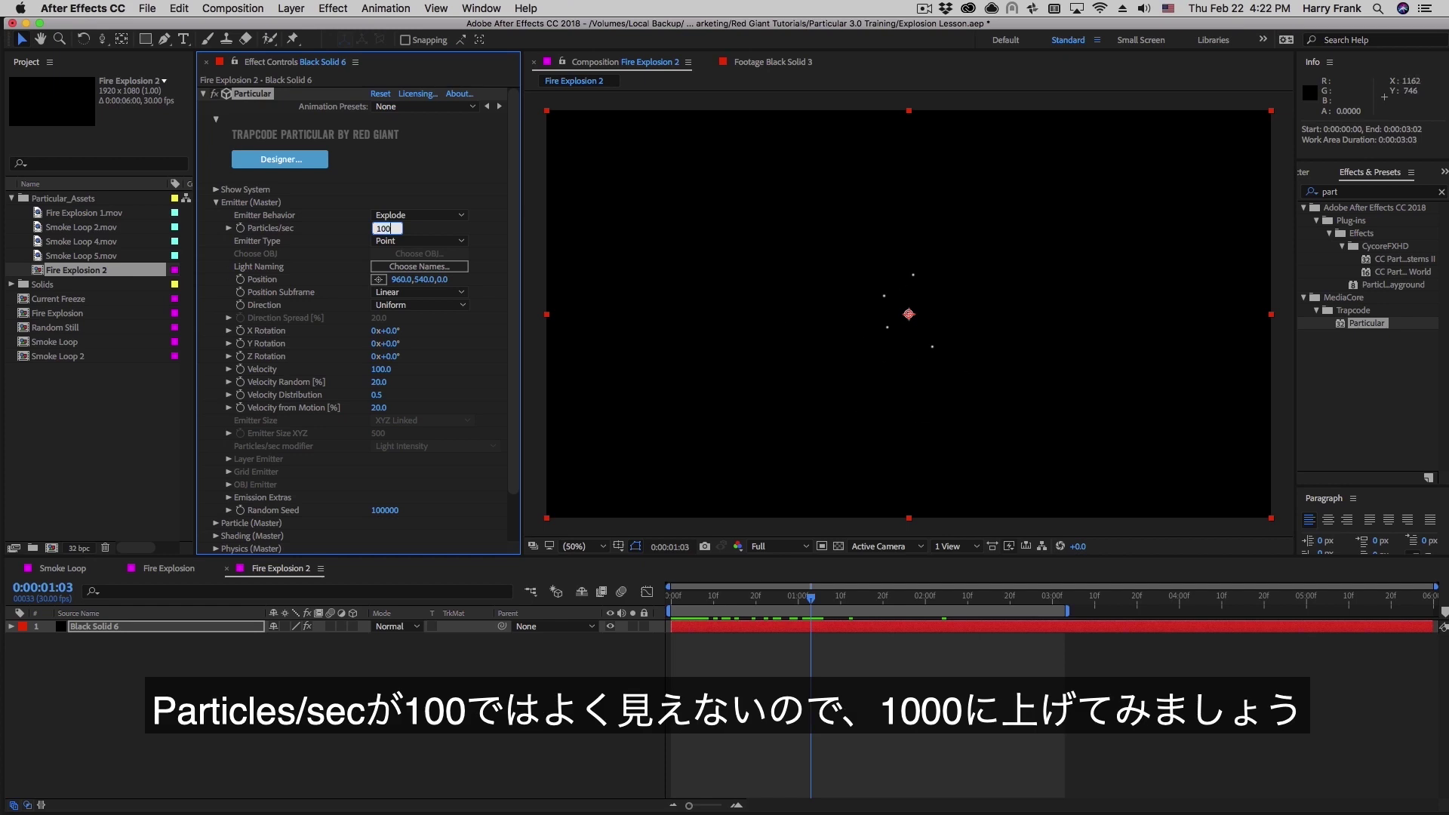
Set the emitter's Particles/sec to 1000 and extend the work area to end at 0:00:03:28
key("Return")
left_click_drag(677, 597, 987, 641)
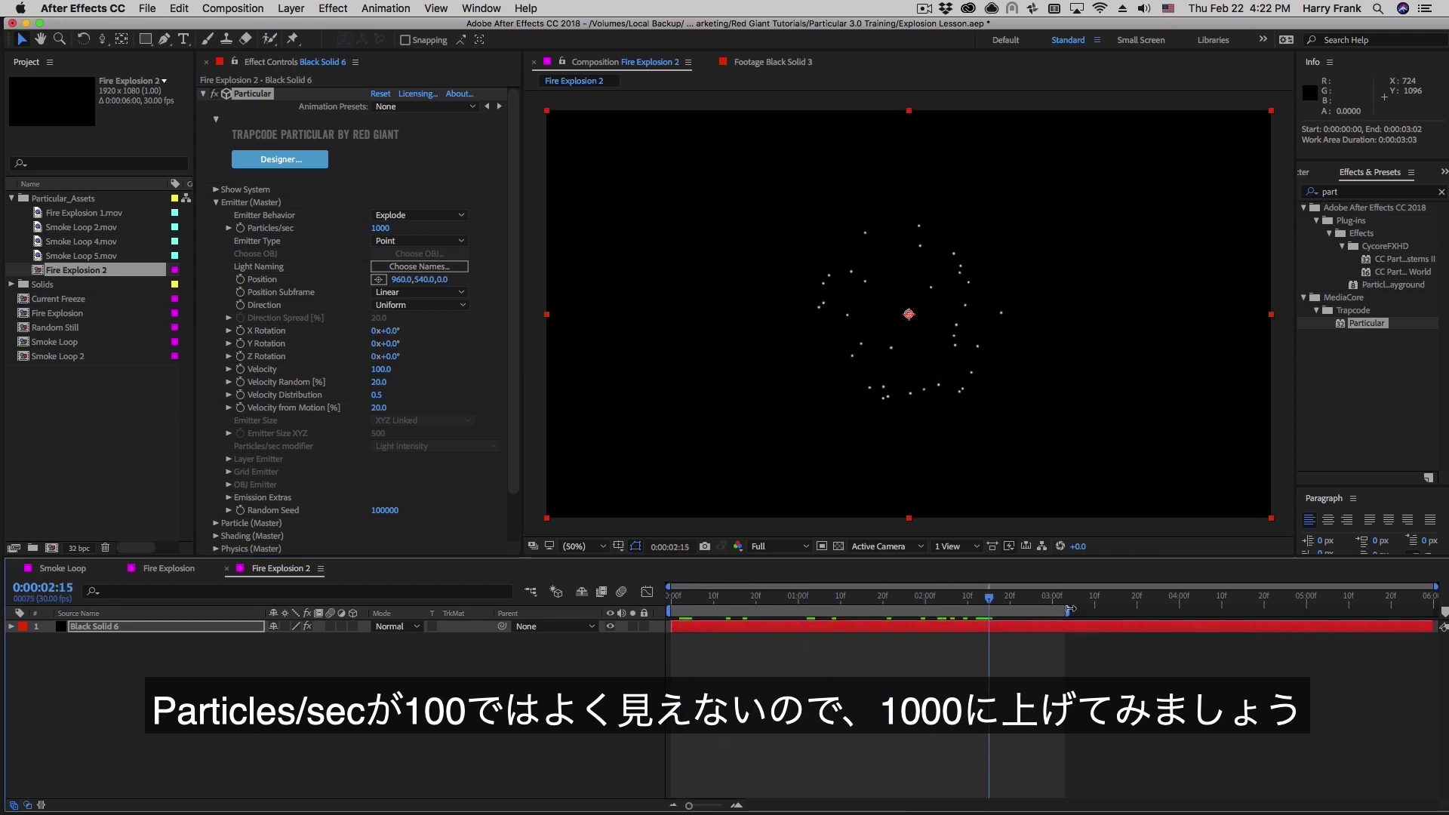
left_click_drag(1070, 608, 1177, 610)
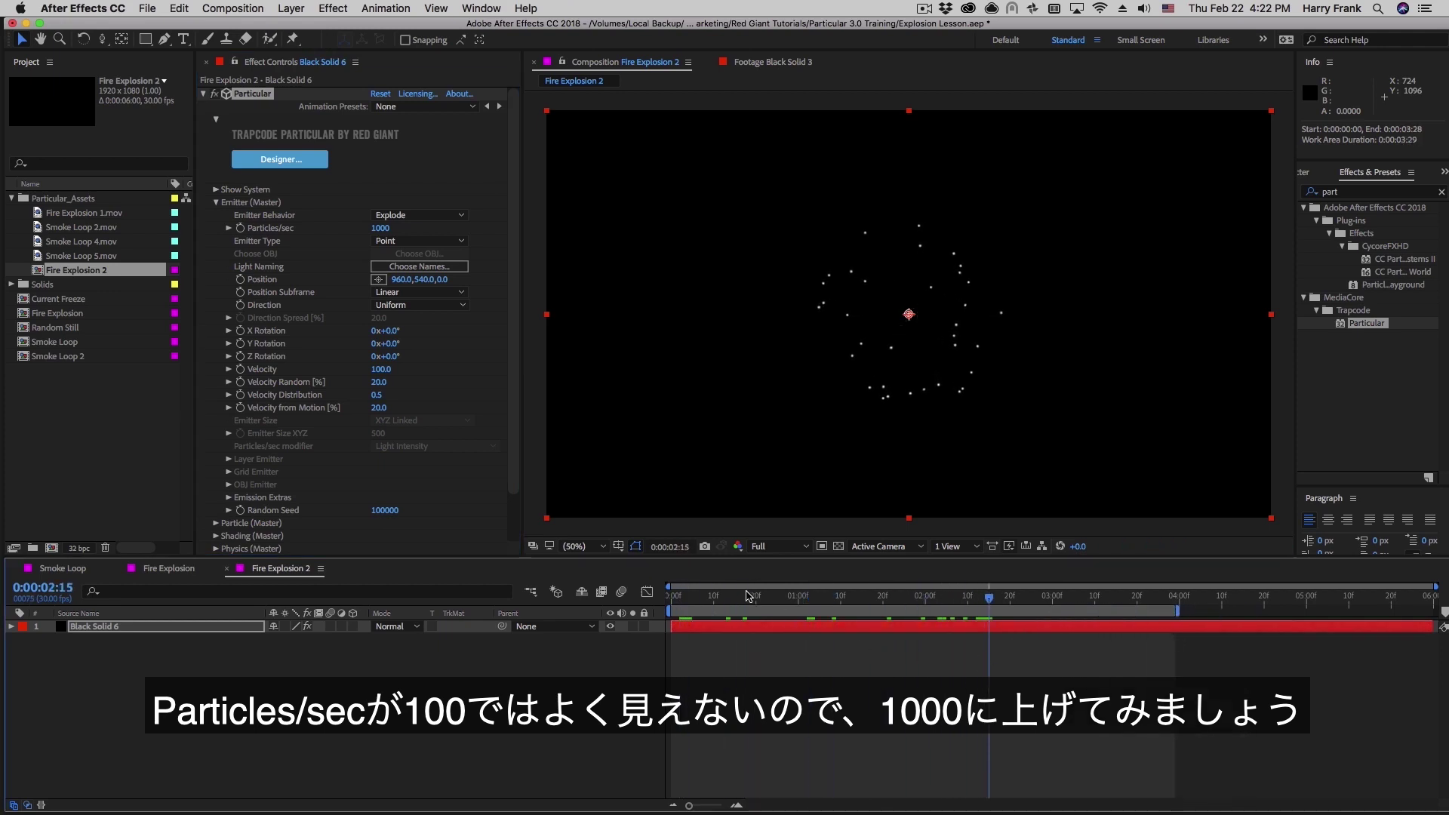
left_click_drag(747, 596, 1092, 597)
Set the master Particle Type to Sprite and load the Fire Explosion 2 sprite from the Smoke and Fire collection
left_click(216, 202)
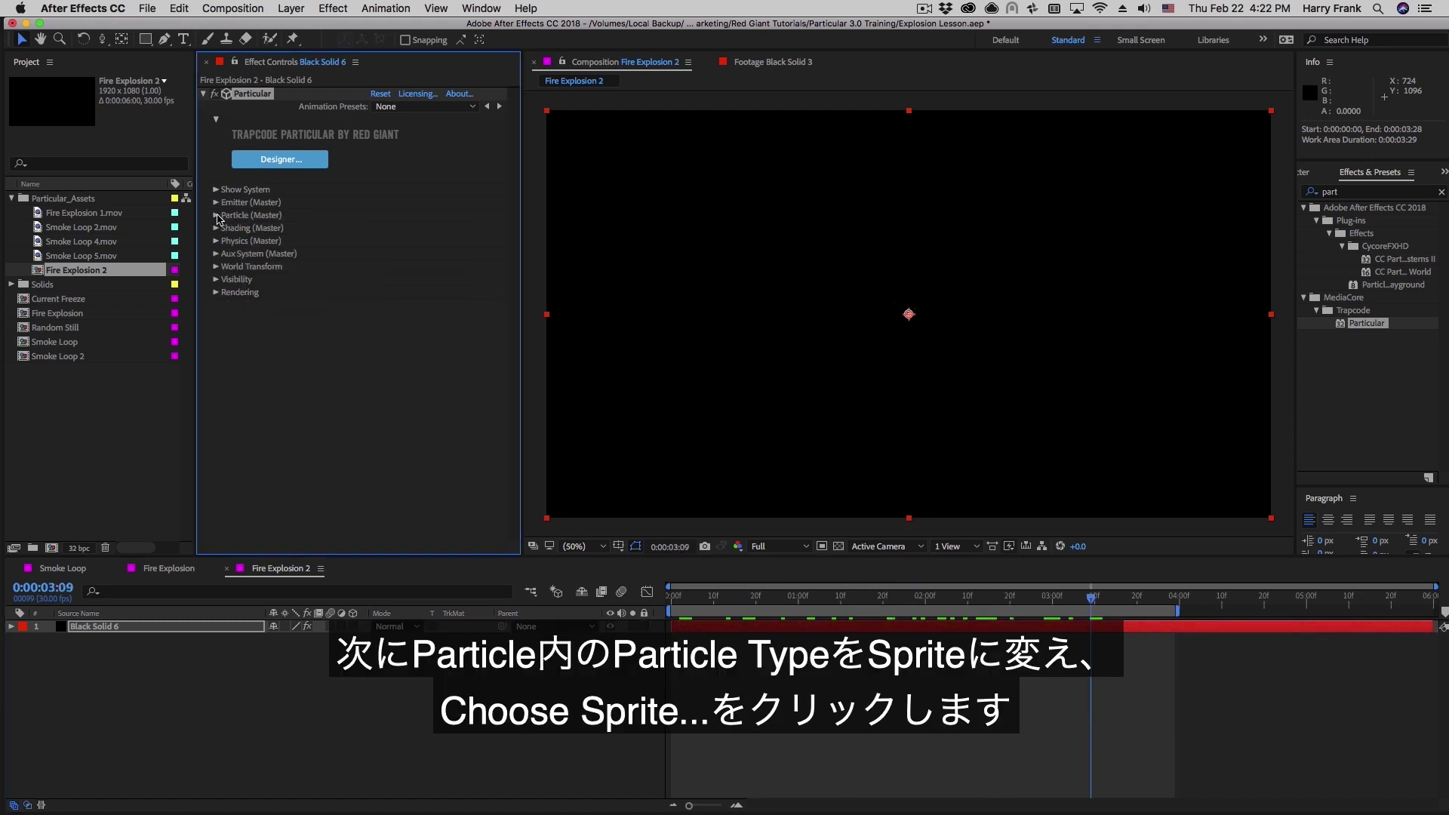
left_click(216, 215)
left_click(392, 254)
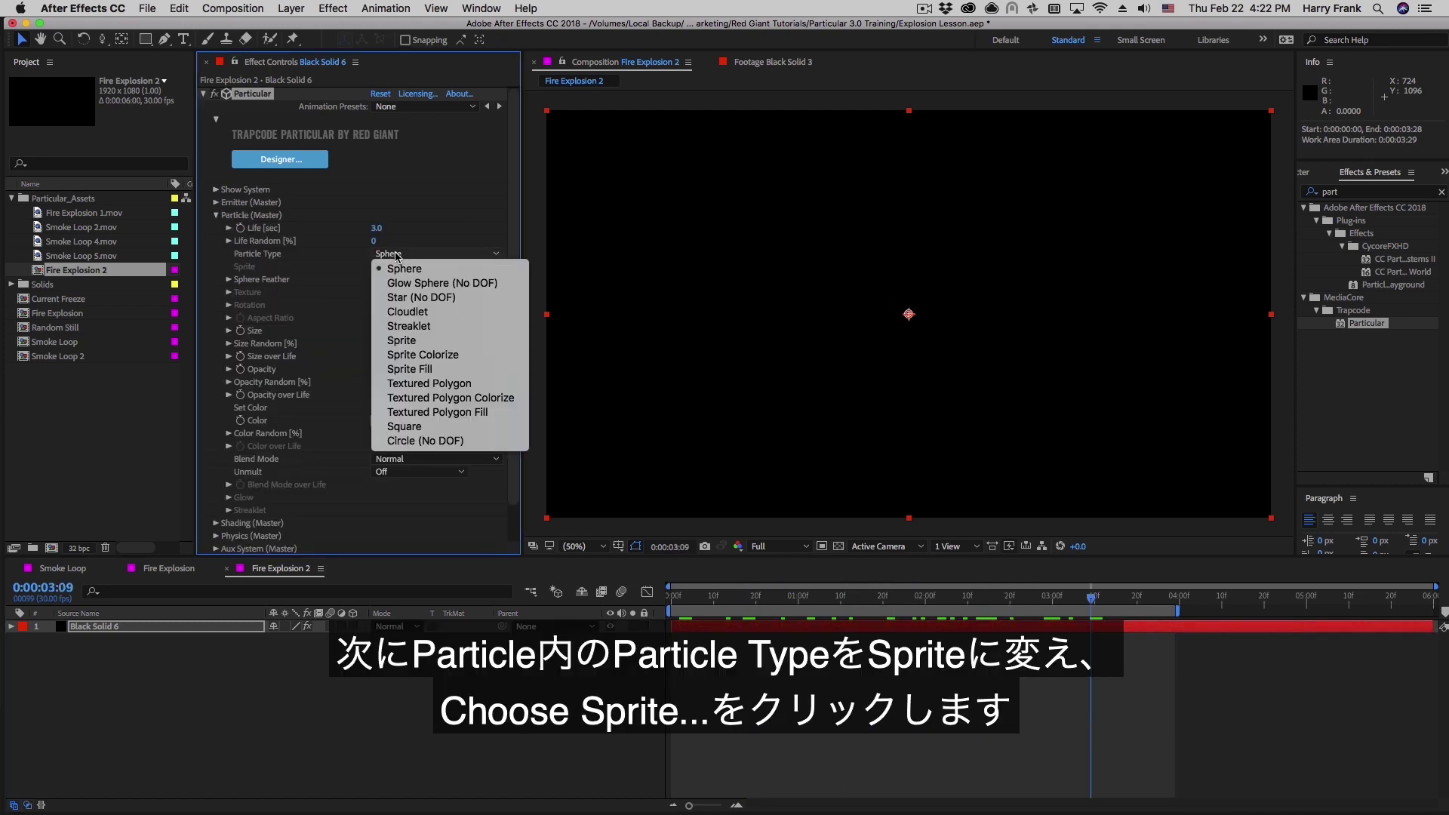
left_click(401, 351)
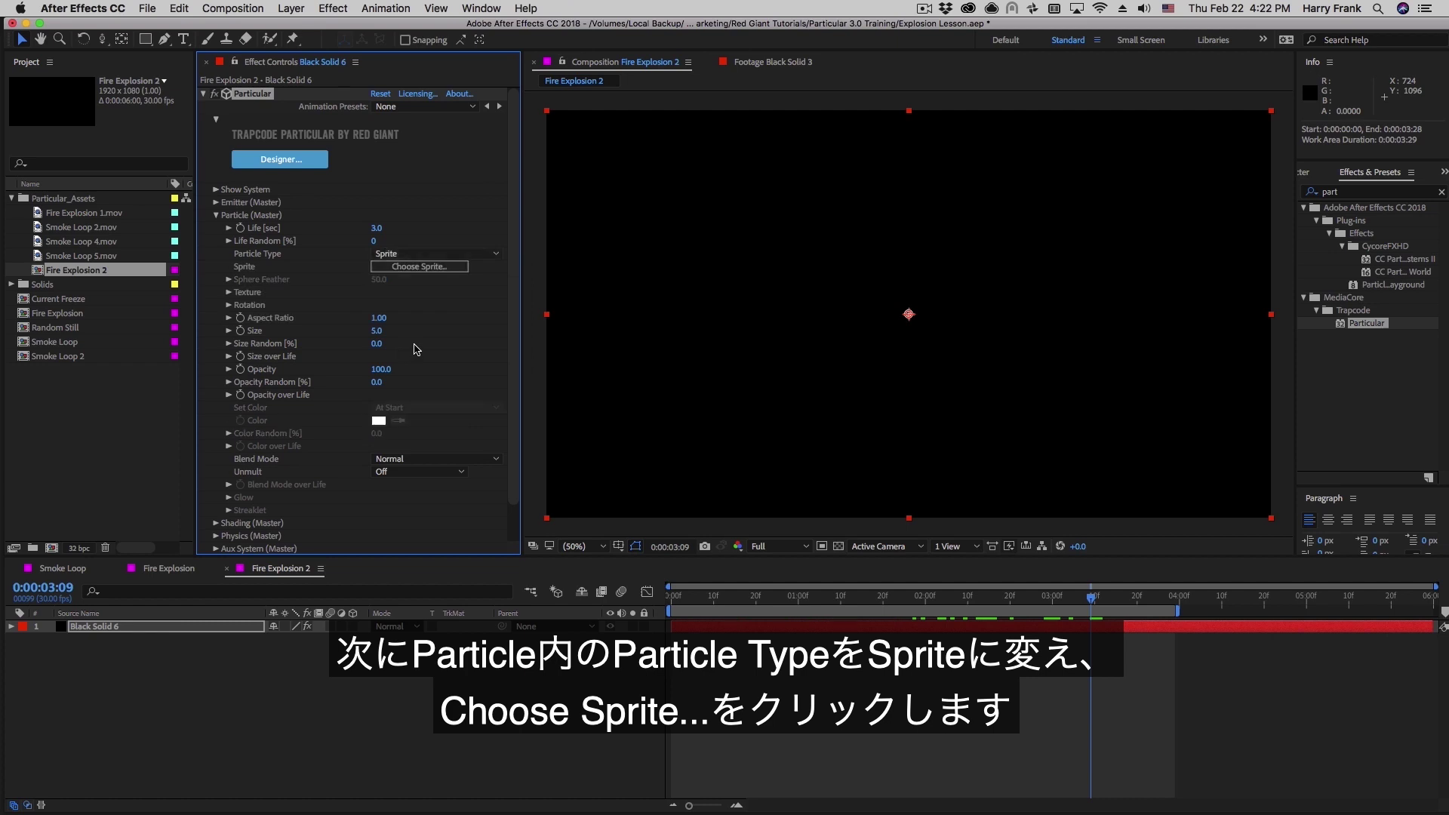
left_click(418, 269)
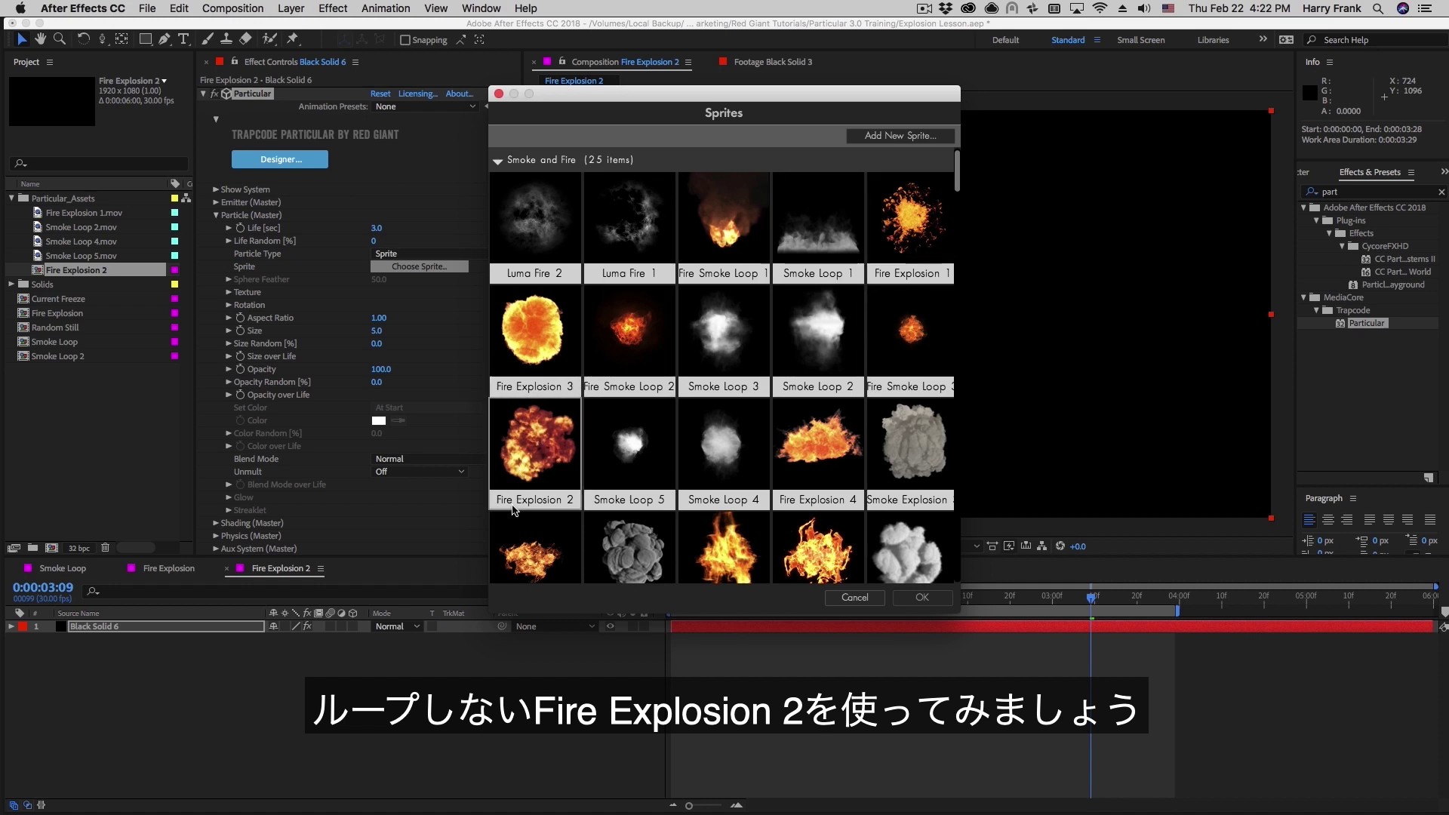
double_click(528, 466)
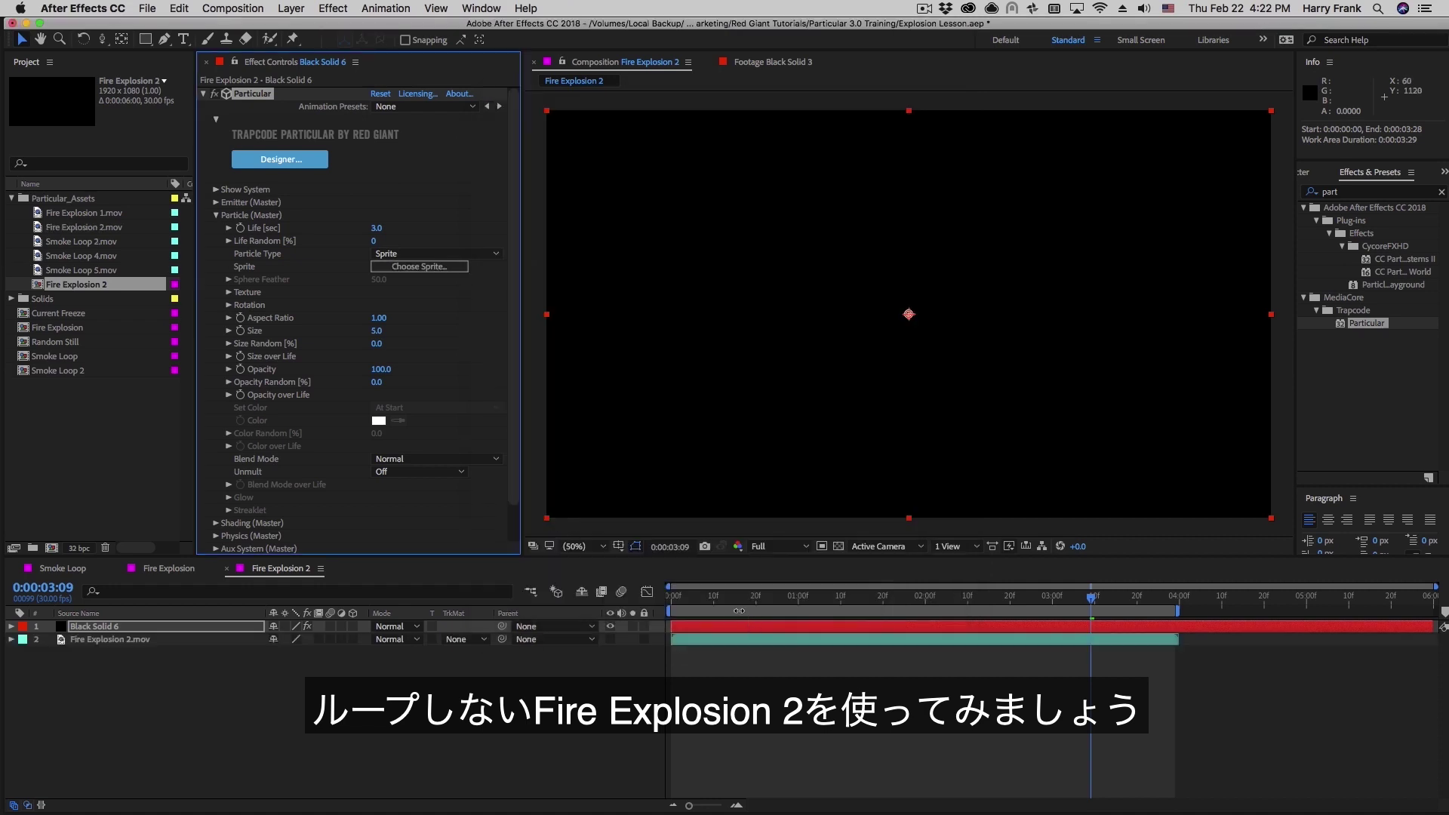
Set the sprite particles' Size to 125, viewing the explosion at 0:00:01:17
left_click_drag(721, 600, 870, 599)
left_click(377, 330)
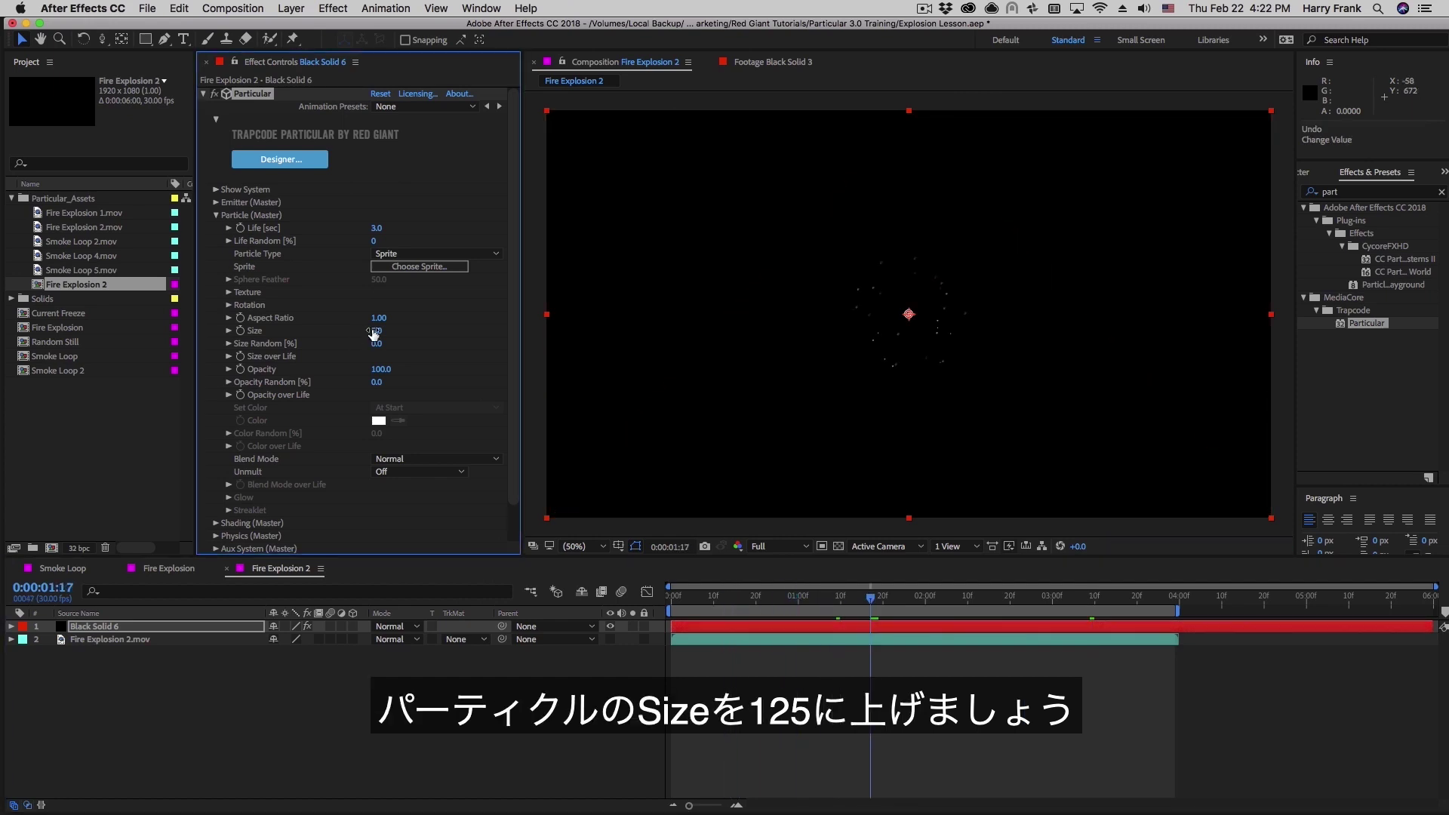
key("Return")
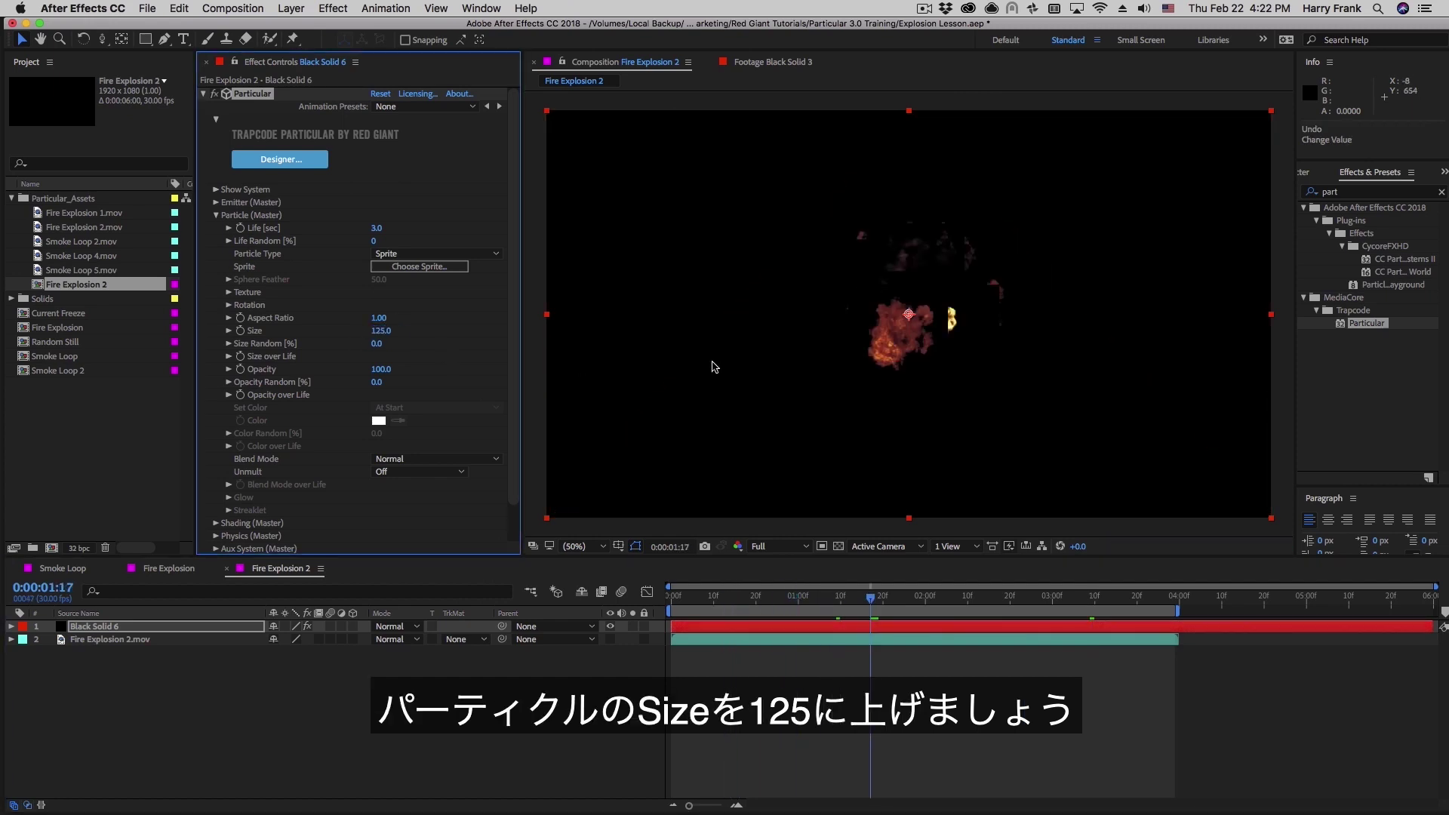
Set the particles' Unmult to On and Blend Mode to Screen, checking the sprites against the transparency grid
left_click(838, 548)
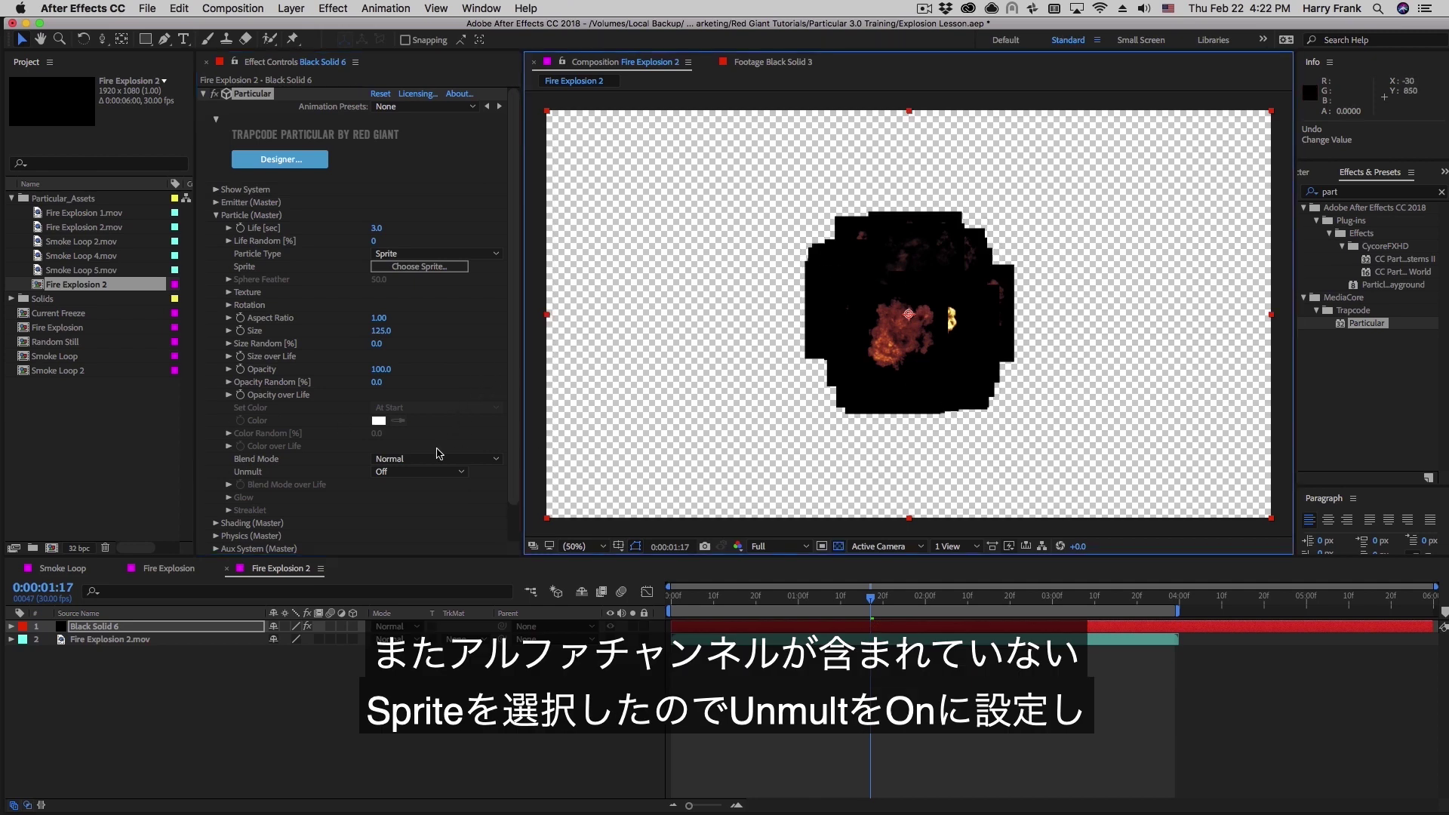
left_click(406, 473)
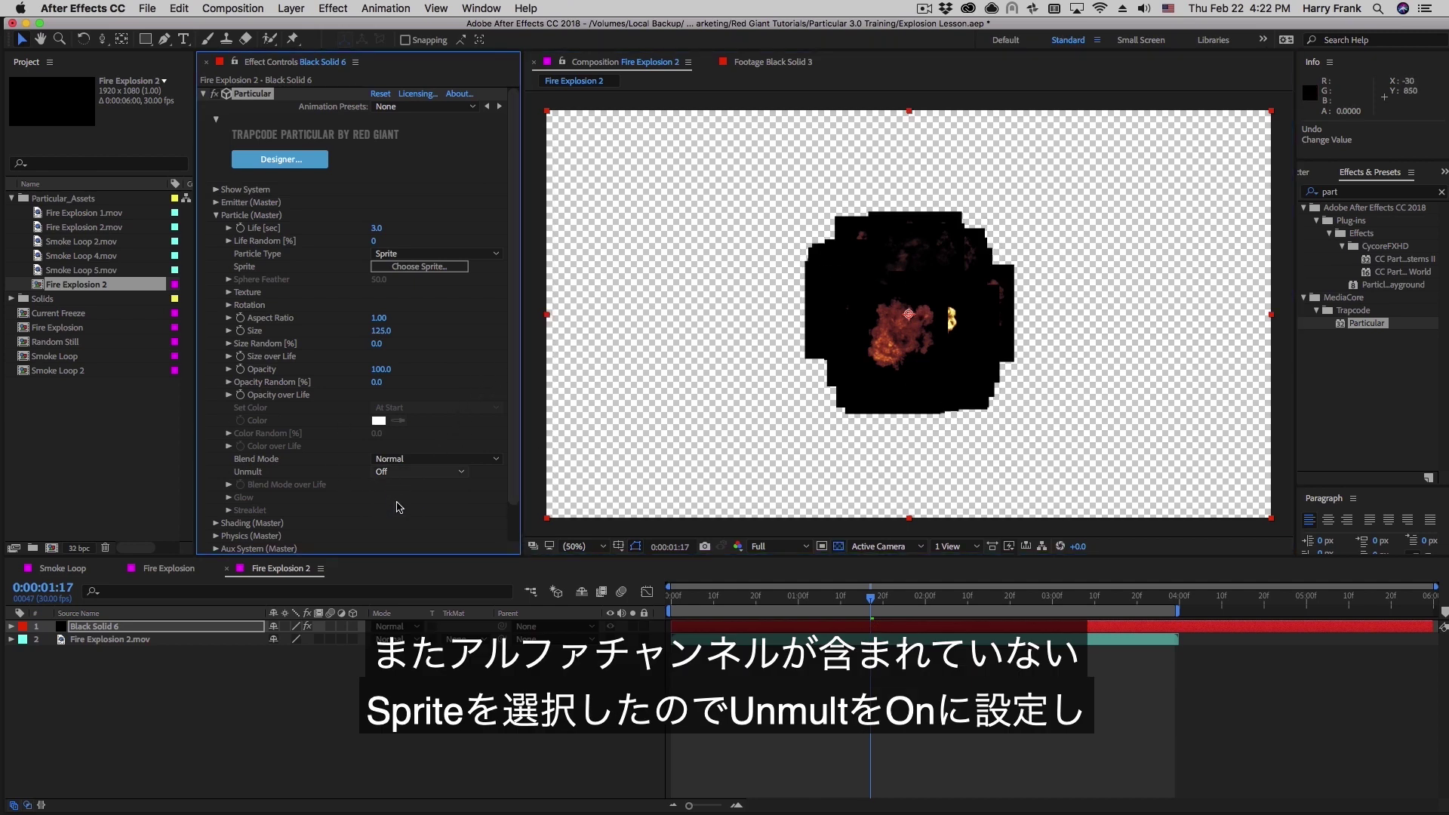
left_click(409, 497)
left_click(396, 460)
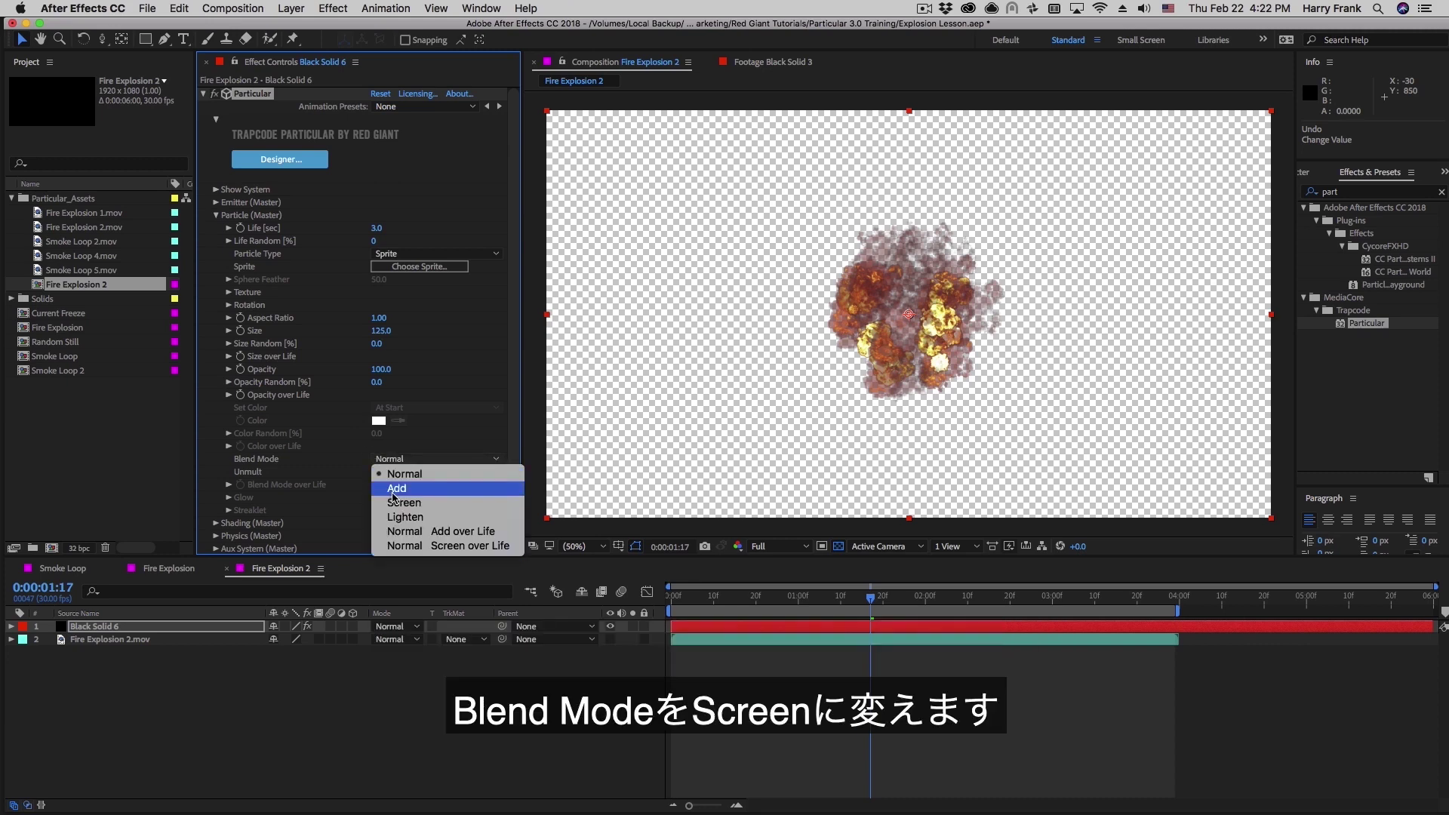
key("Return")
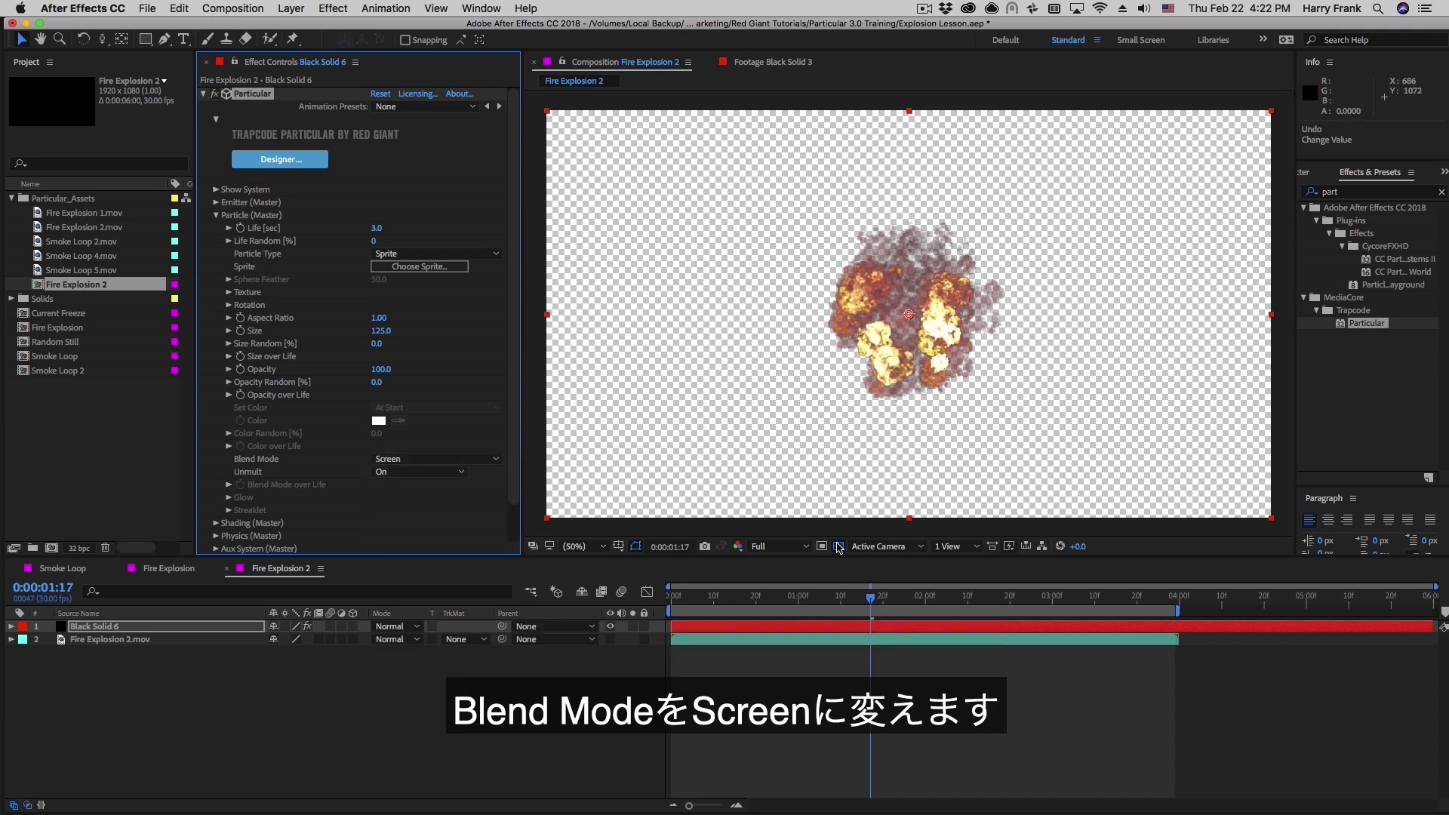
left_click(838, 546)
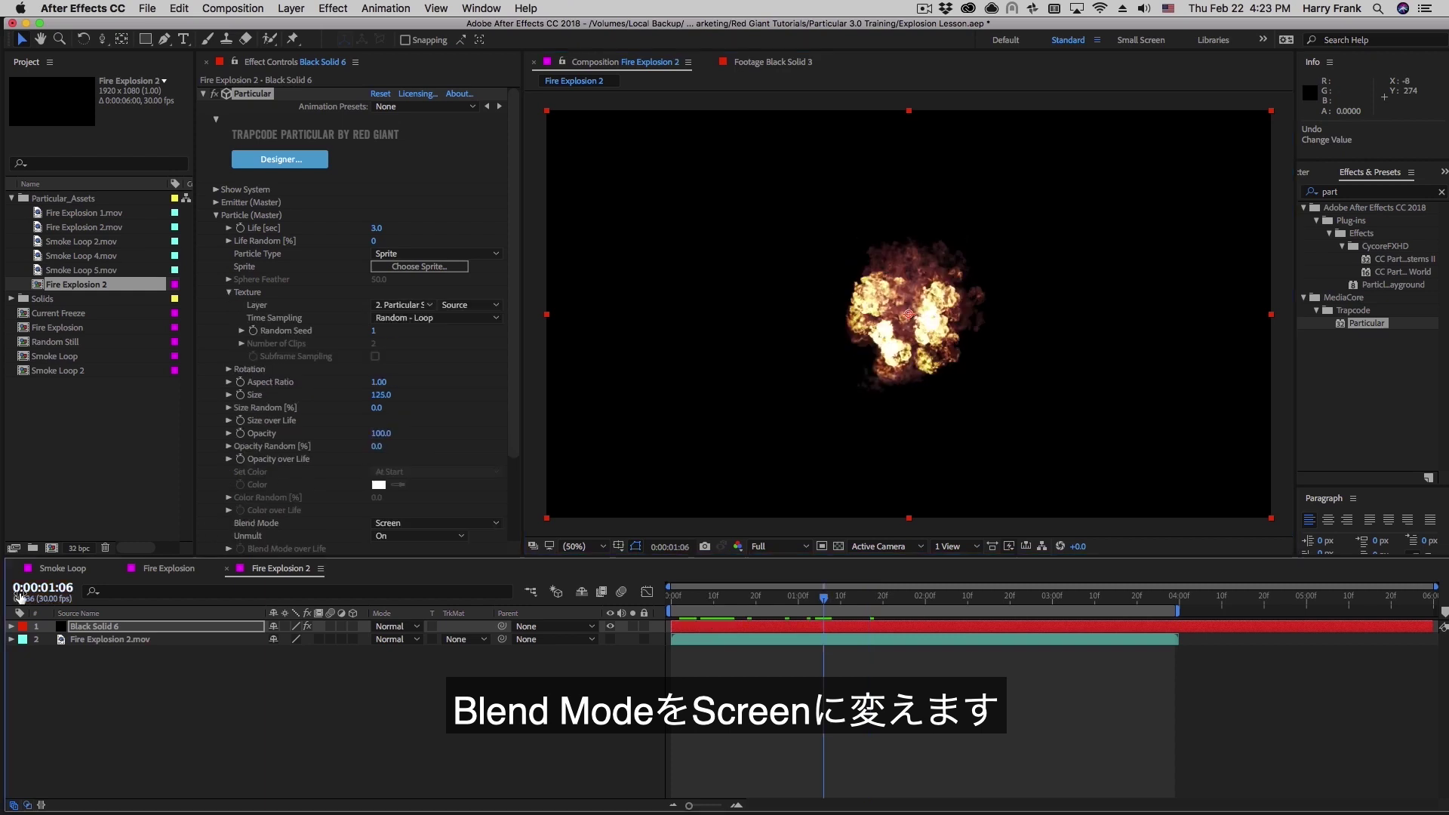
Compare sprite playback across the frames of the Smoke Loop composition and the Fire Explosion 2 composition
left_click(51, 568)
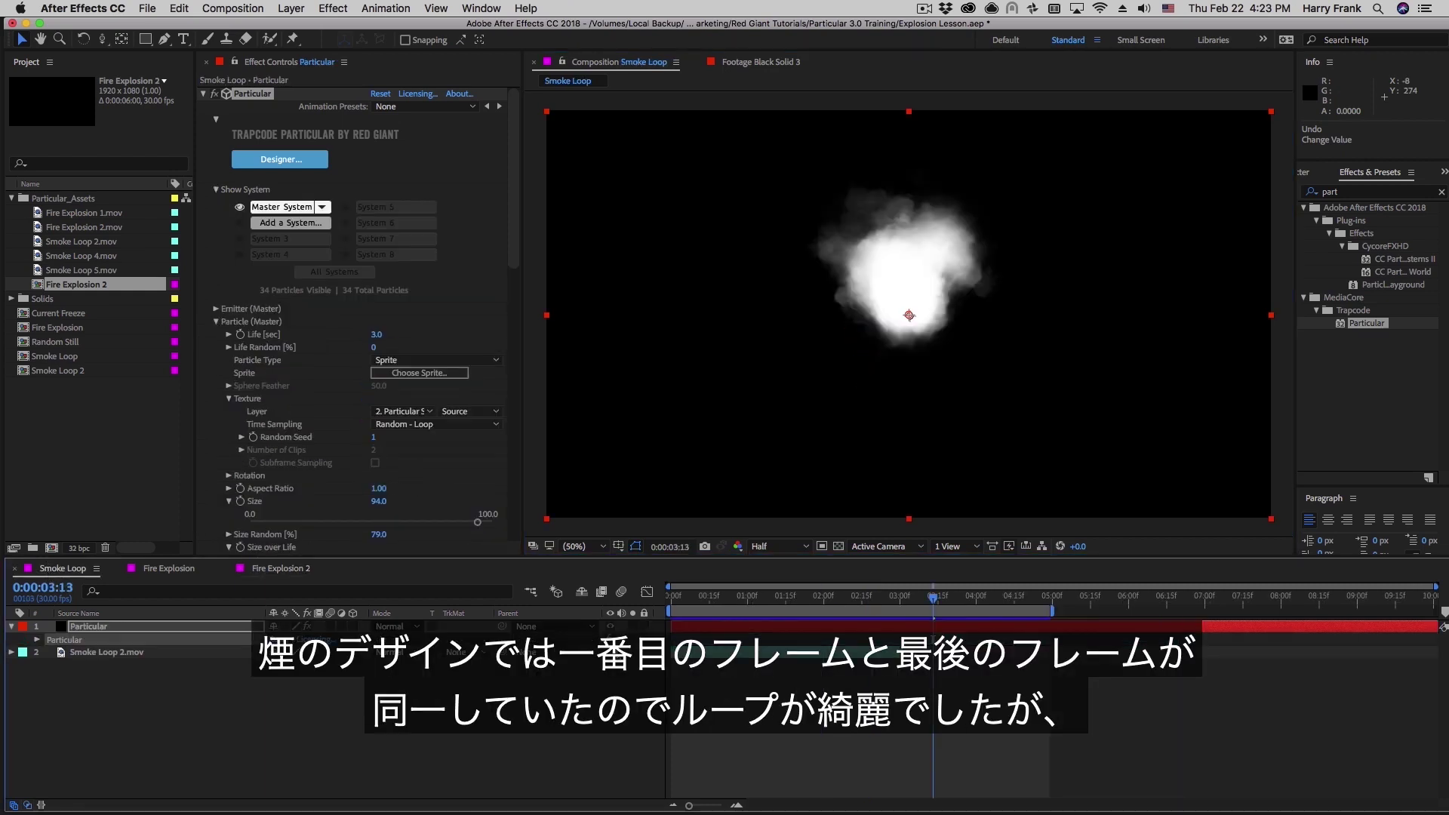
left_click(676, 603)
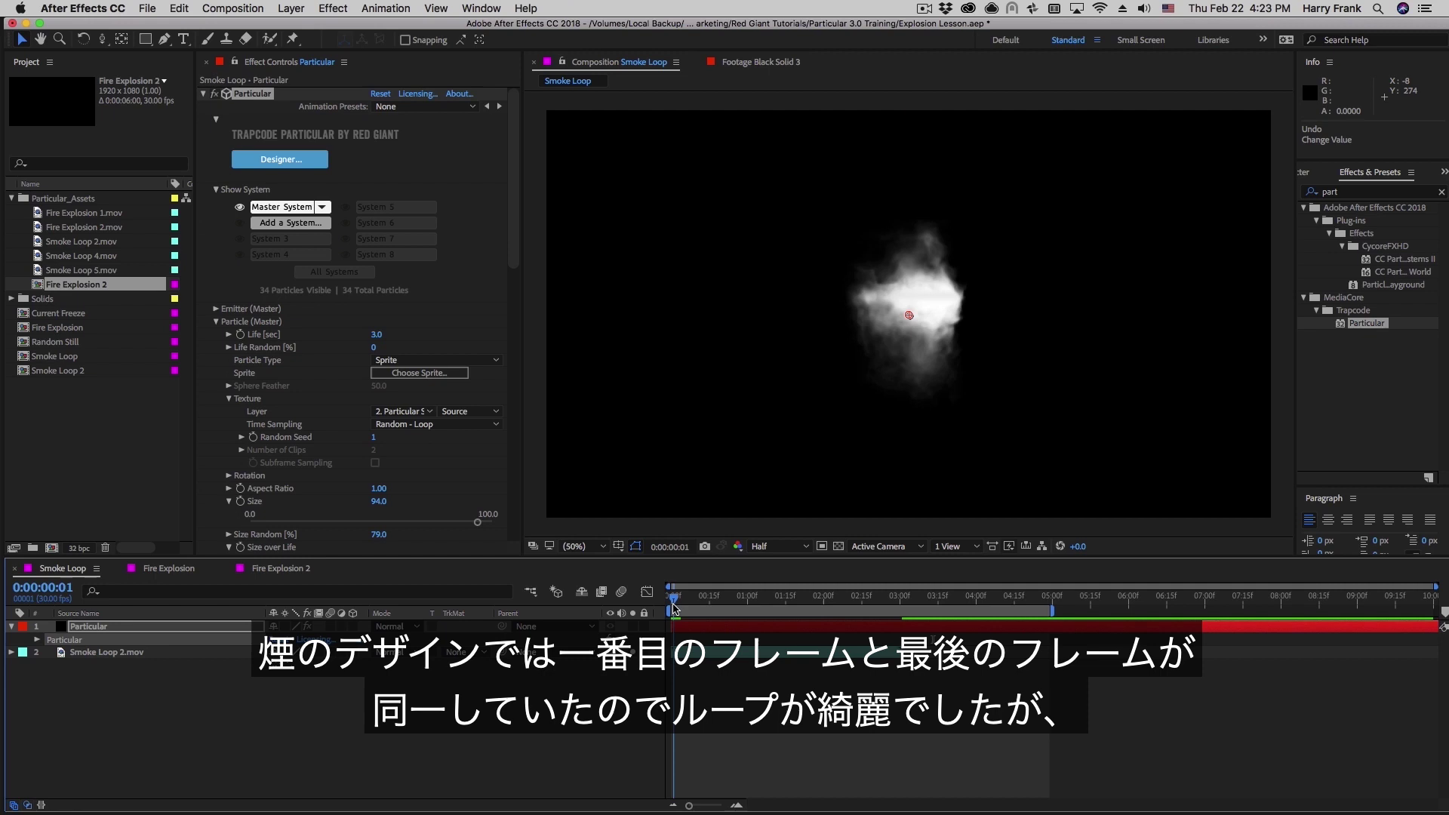
left_click_drag(675, 607, 745, 612)
left_click_drag(717, 668, 673, 673)
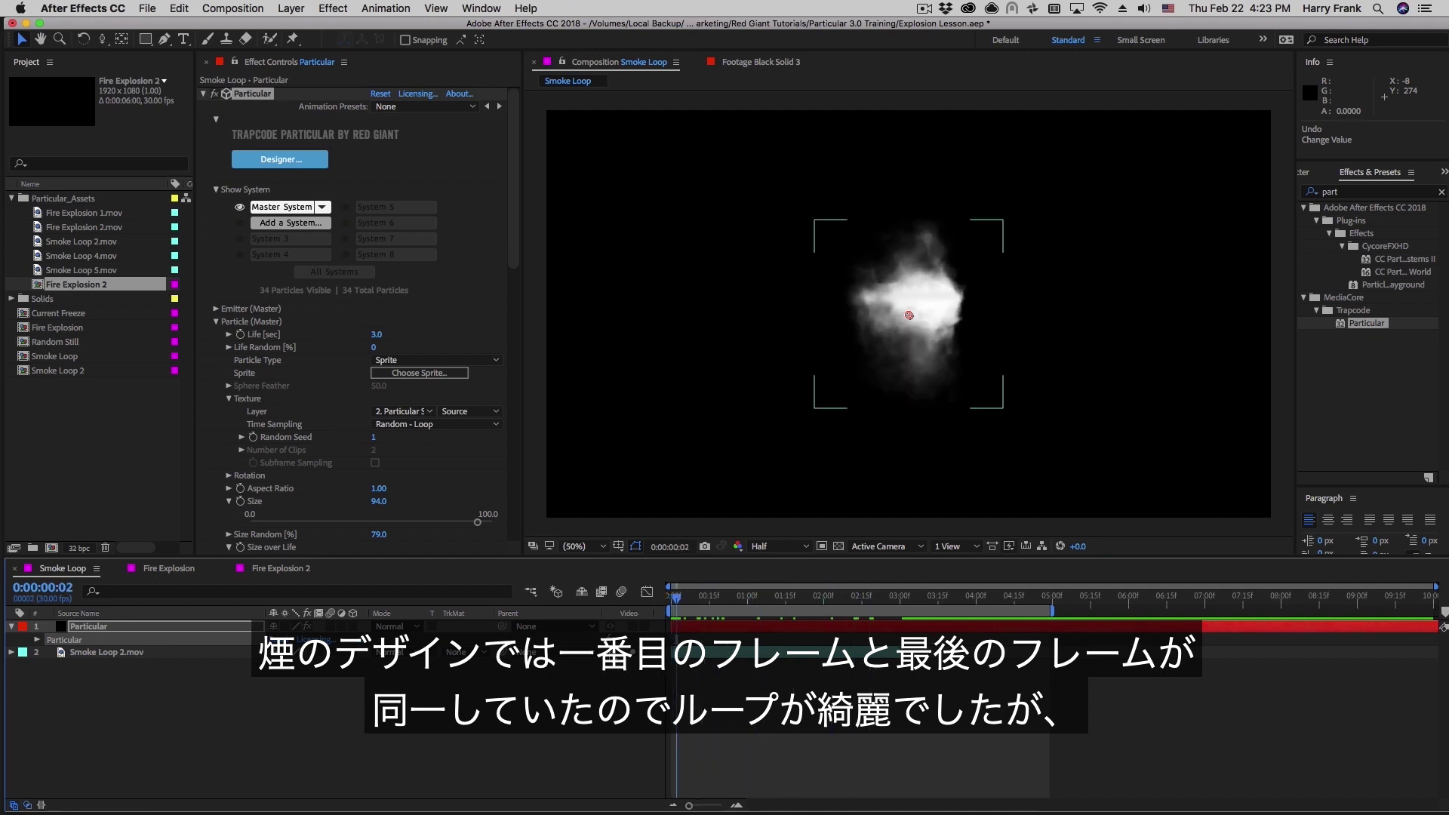
left_click(276, 568)
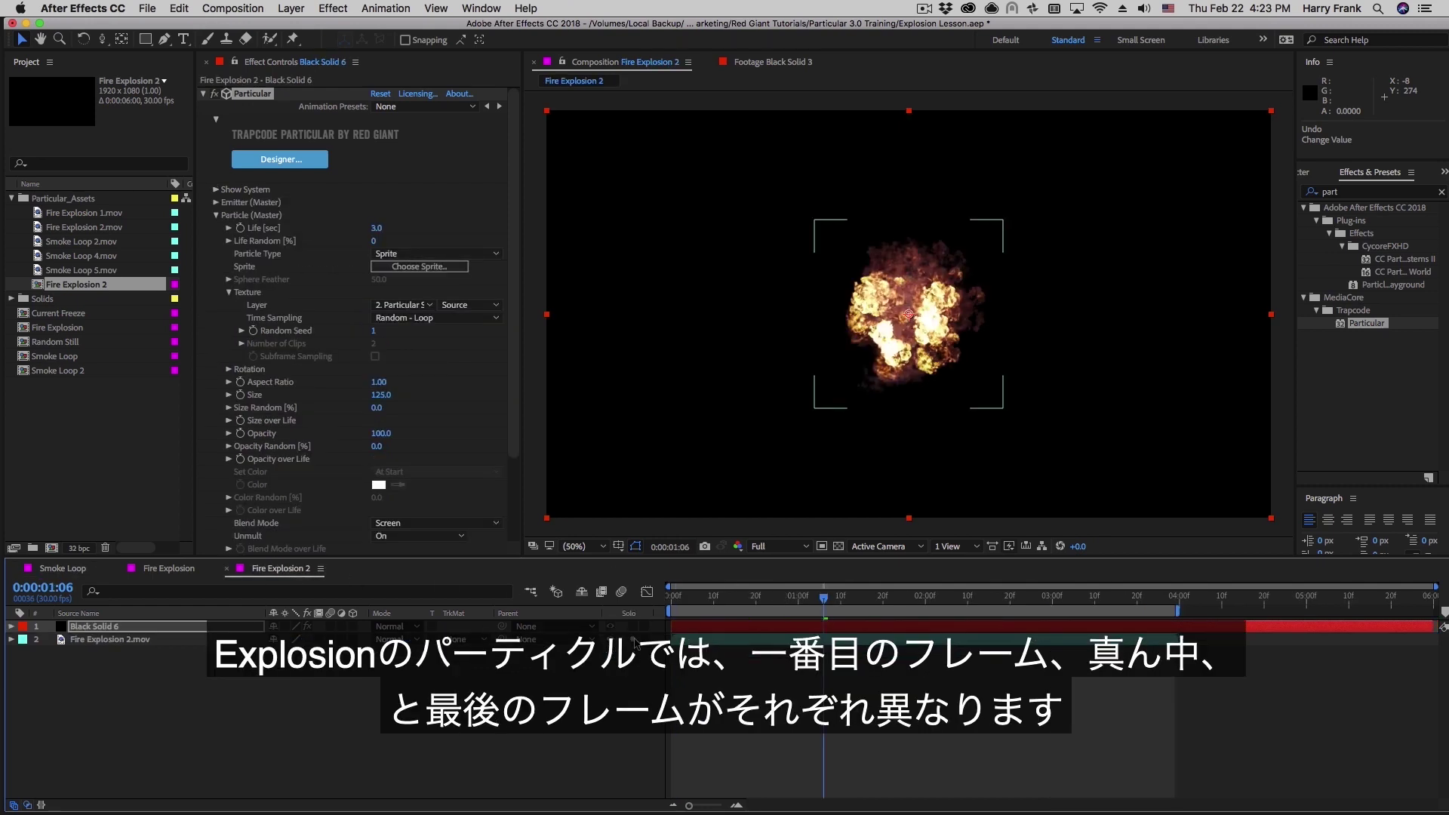
left_click_drag(670, 597, 1069, 698)
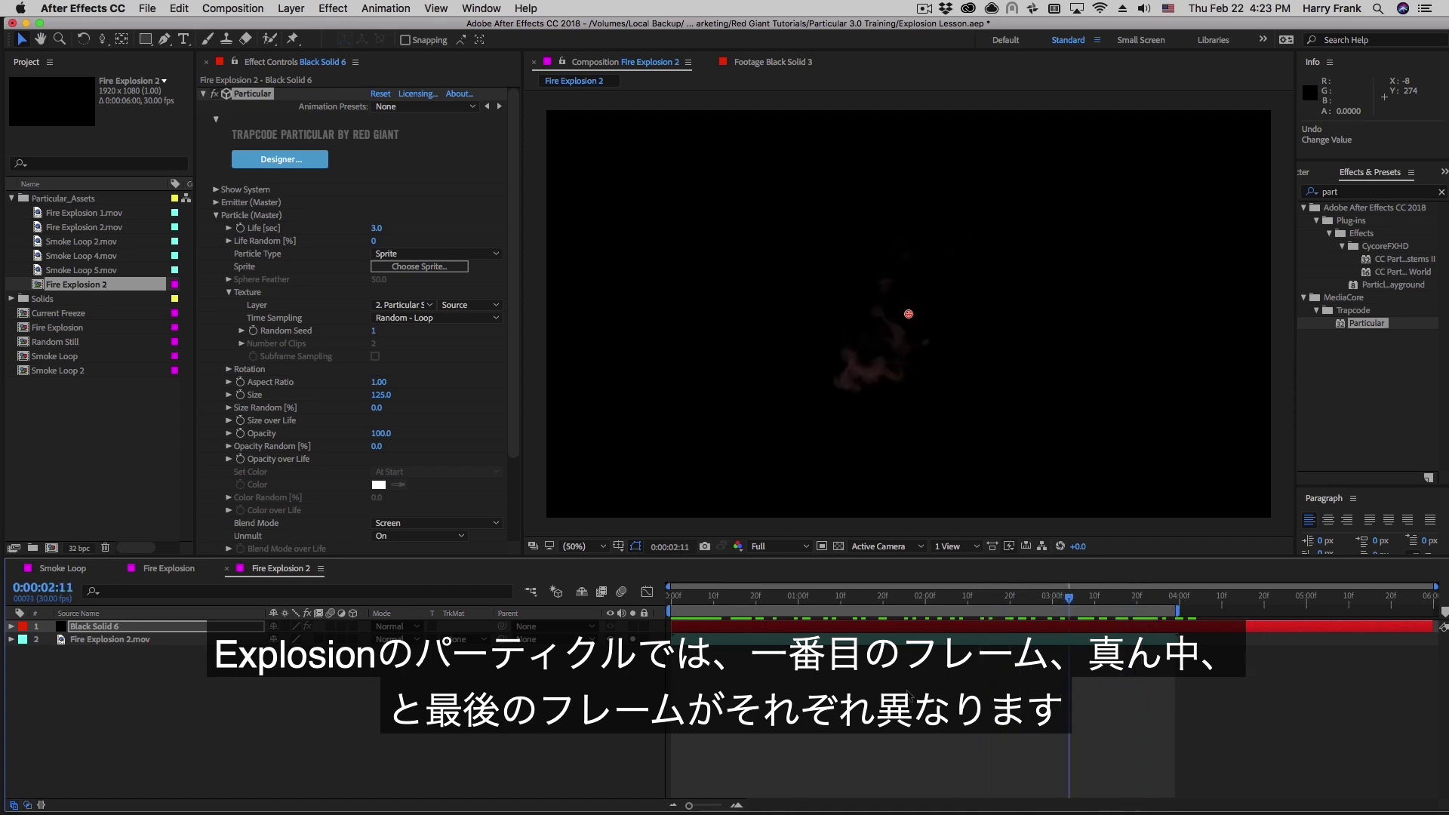
left_click_drag(911, 696, 821, 646)
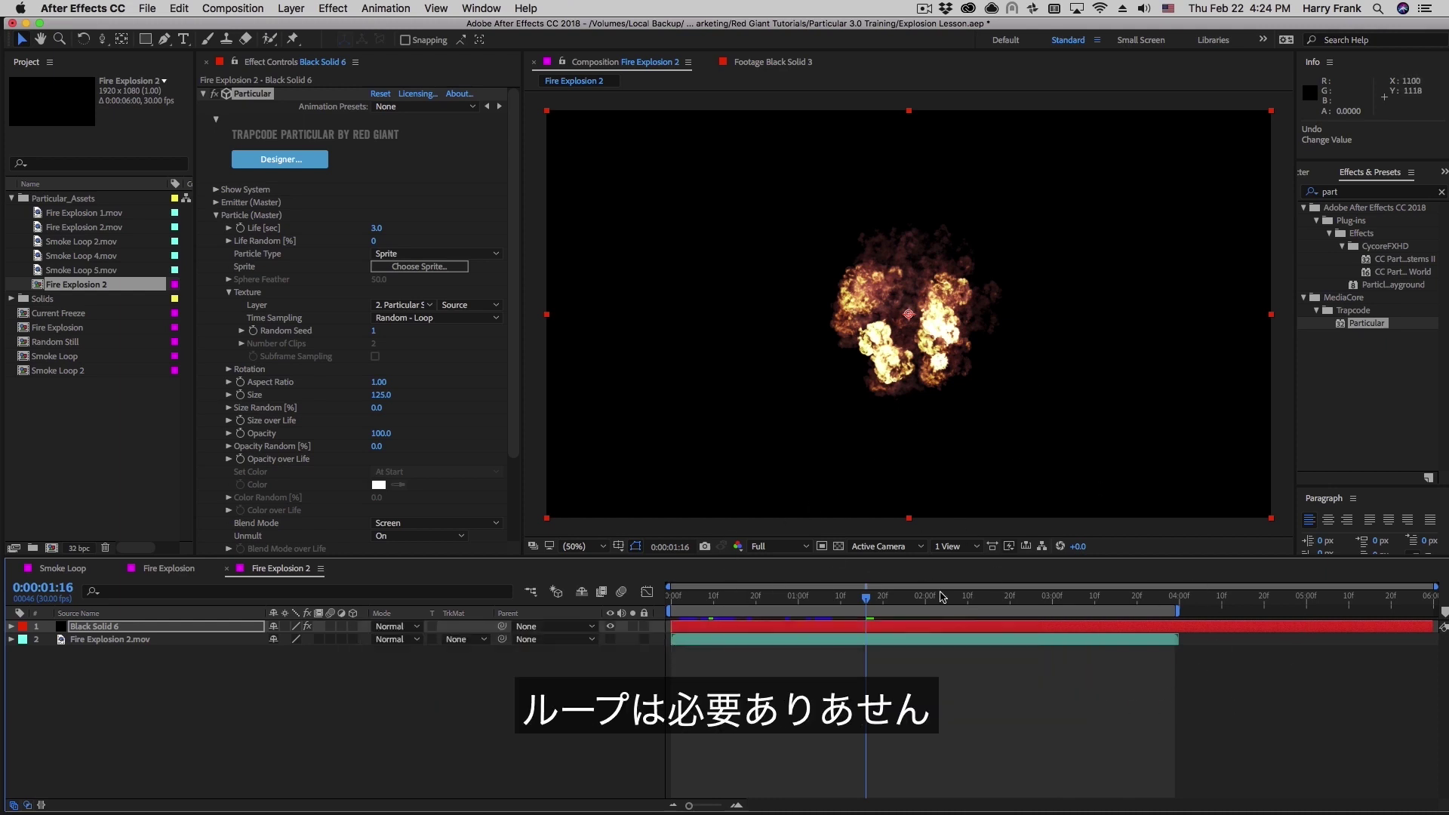
Set the texture's Time Sampling to Start at Birth - Play Once, extend the work area to 0:00:05:27 and review the explosion
left_click(405, 317)
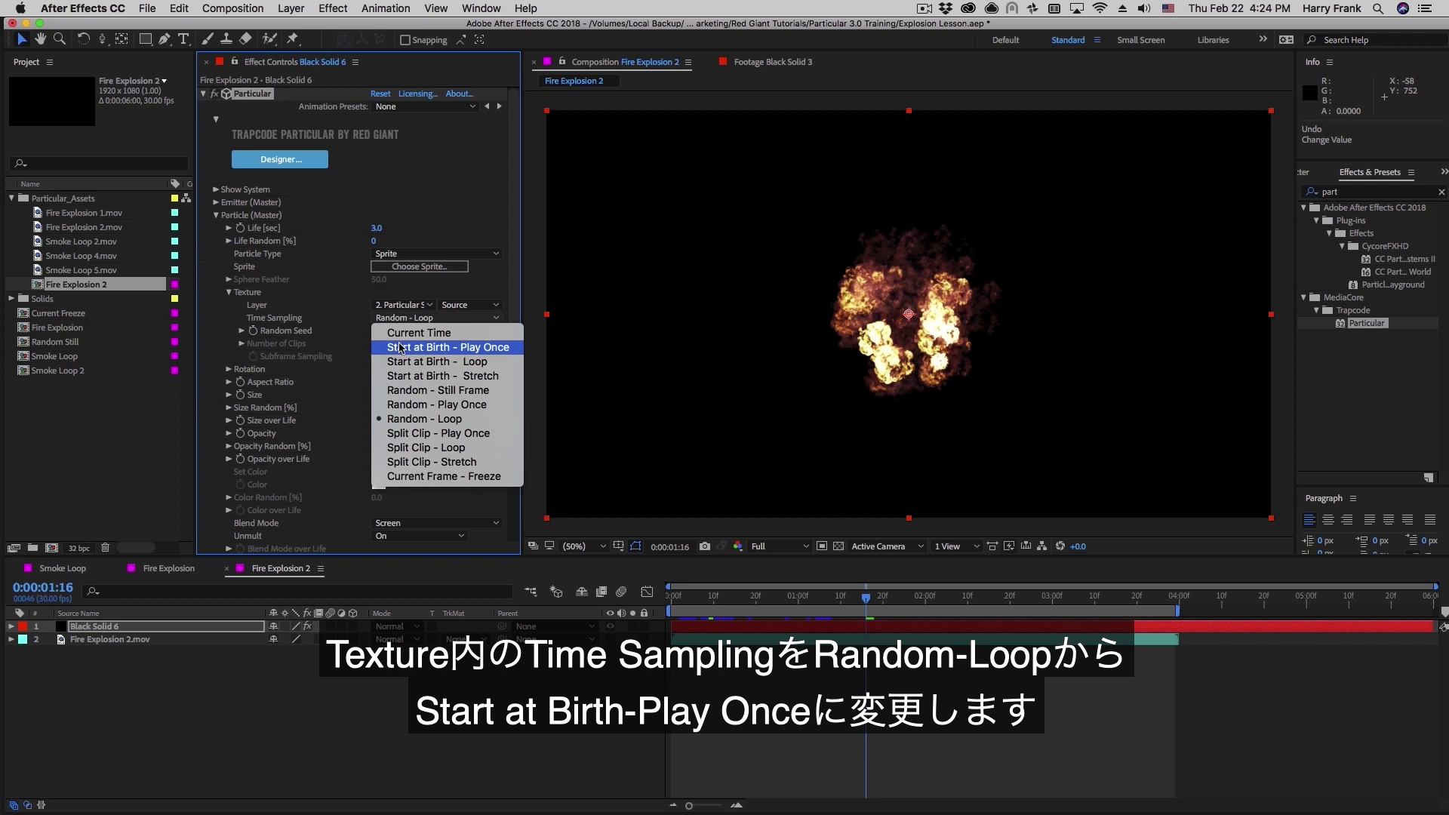
left_click(476, 348)
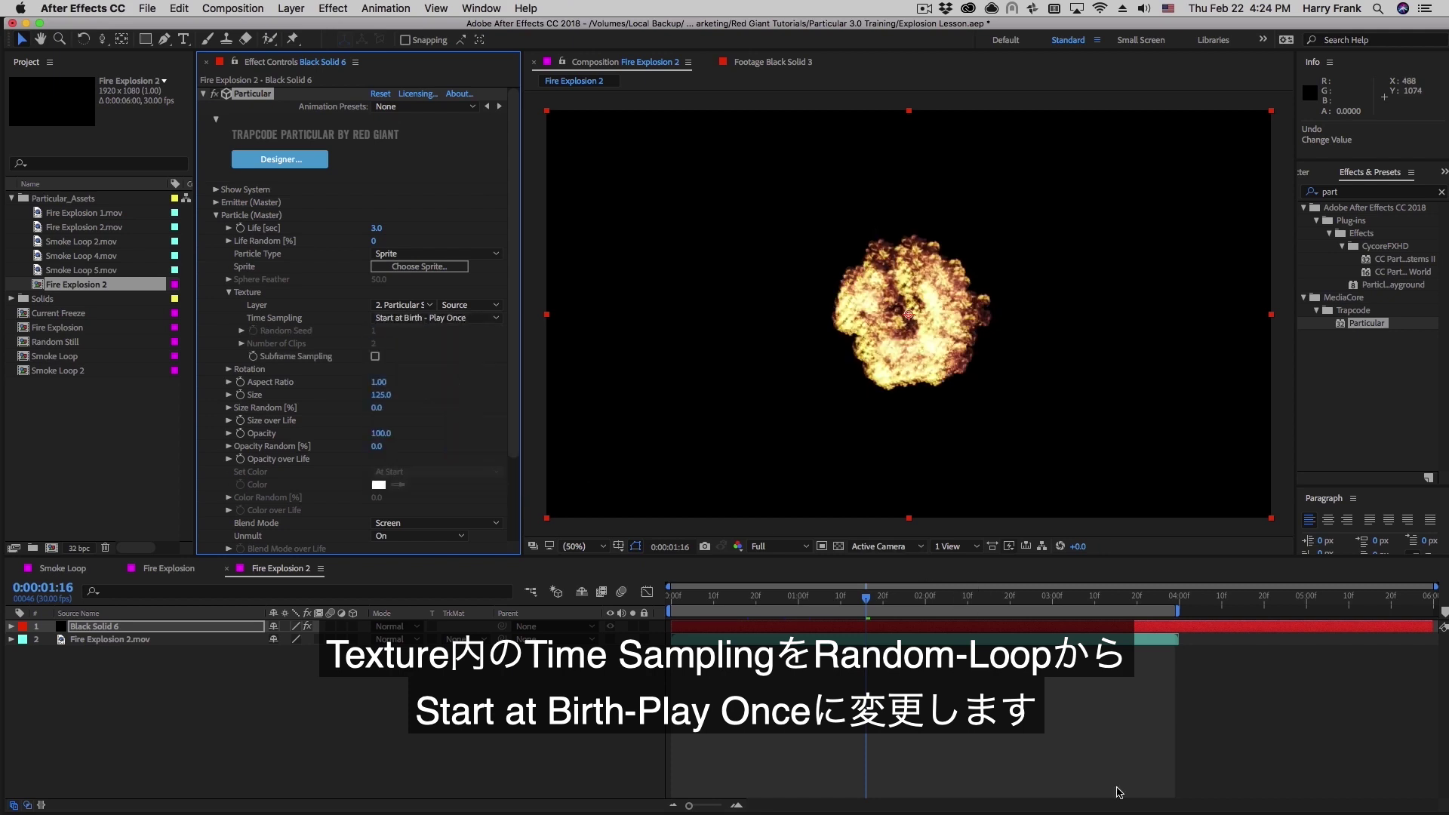
left_click_drag(1179, 610, 1426, 611)
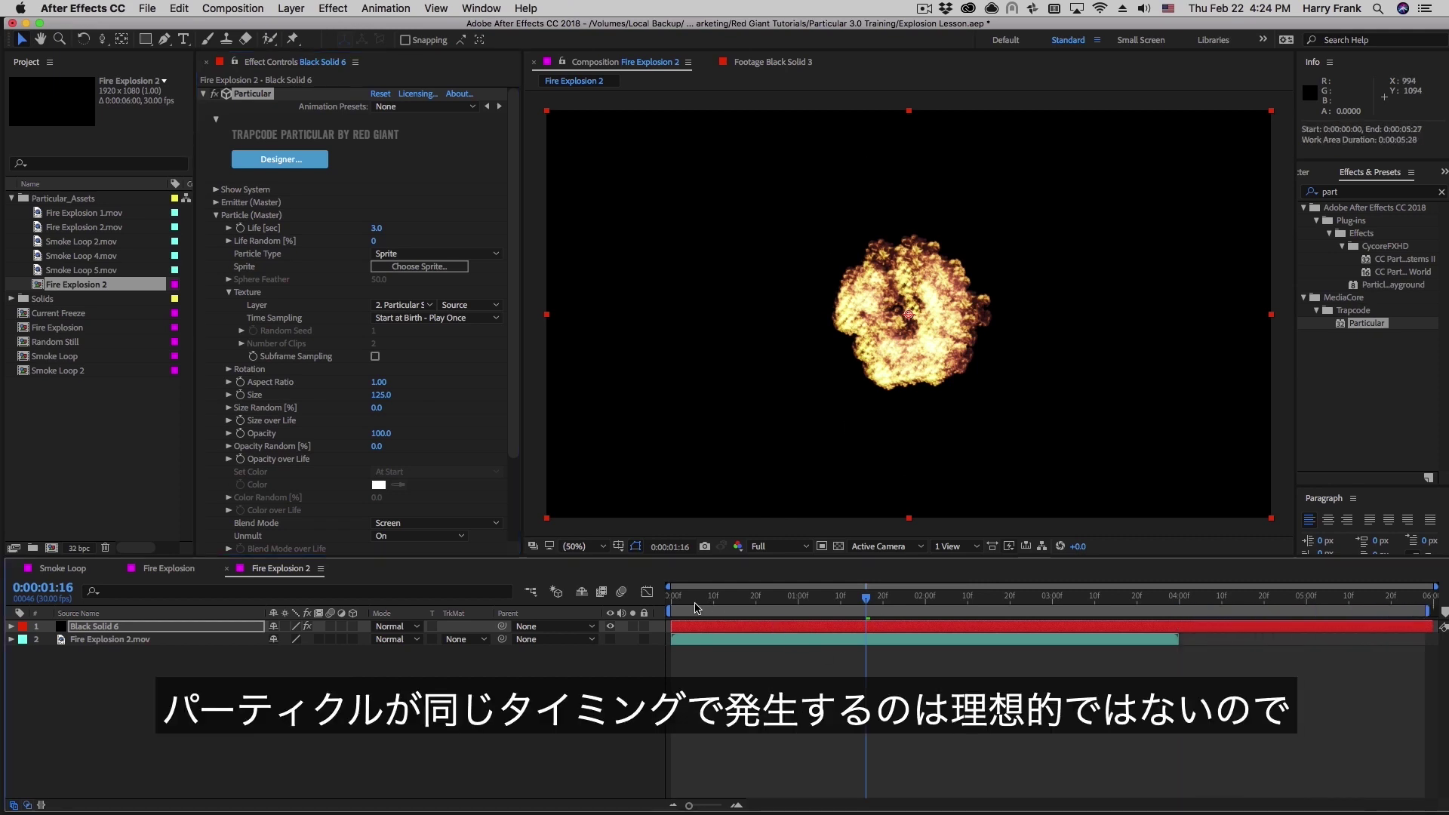
left_click_drag(696, 608, 876, 700)
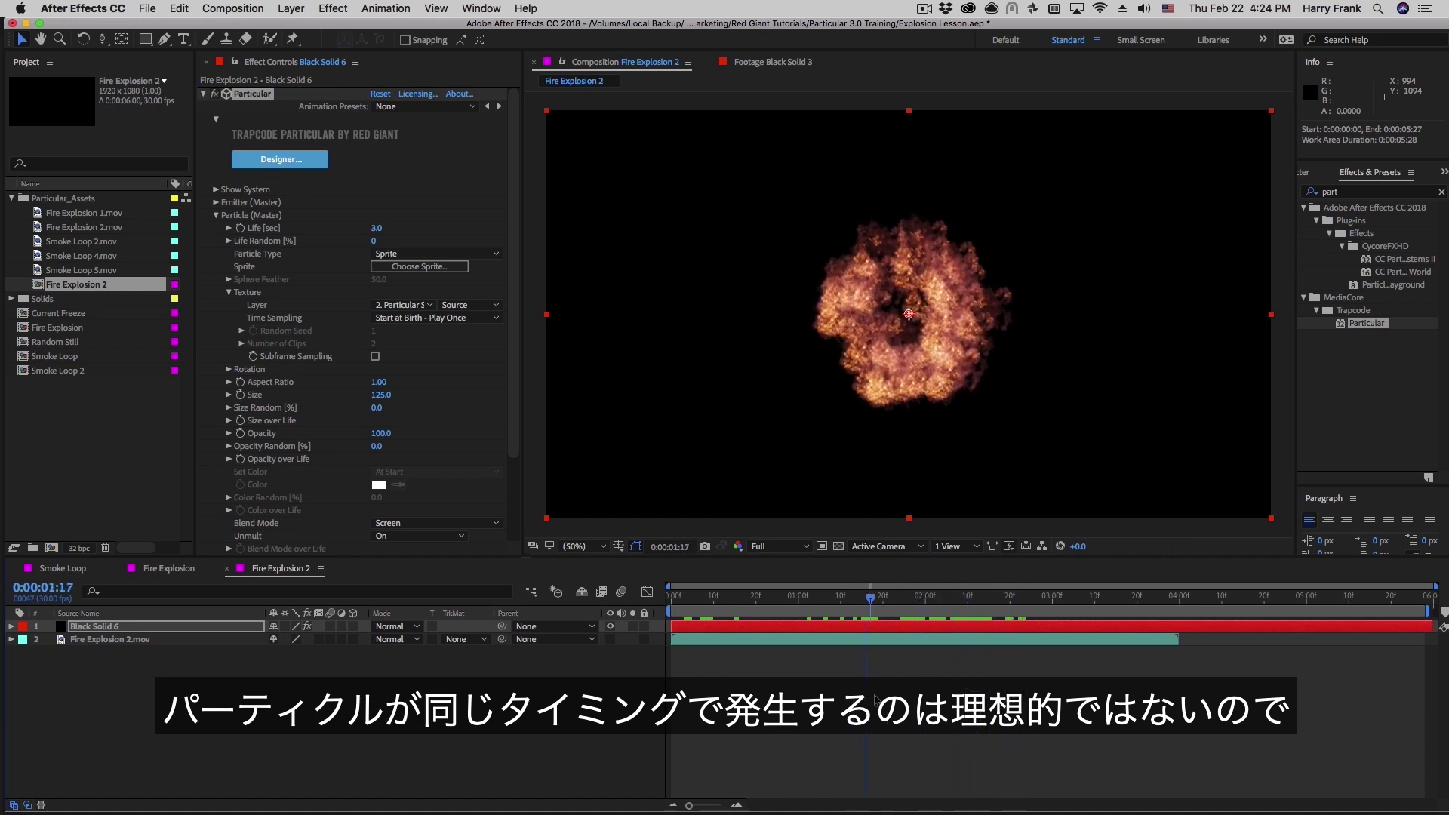
key("space")
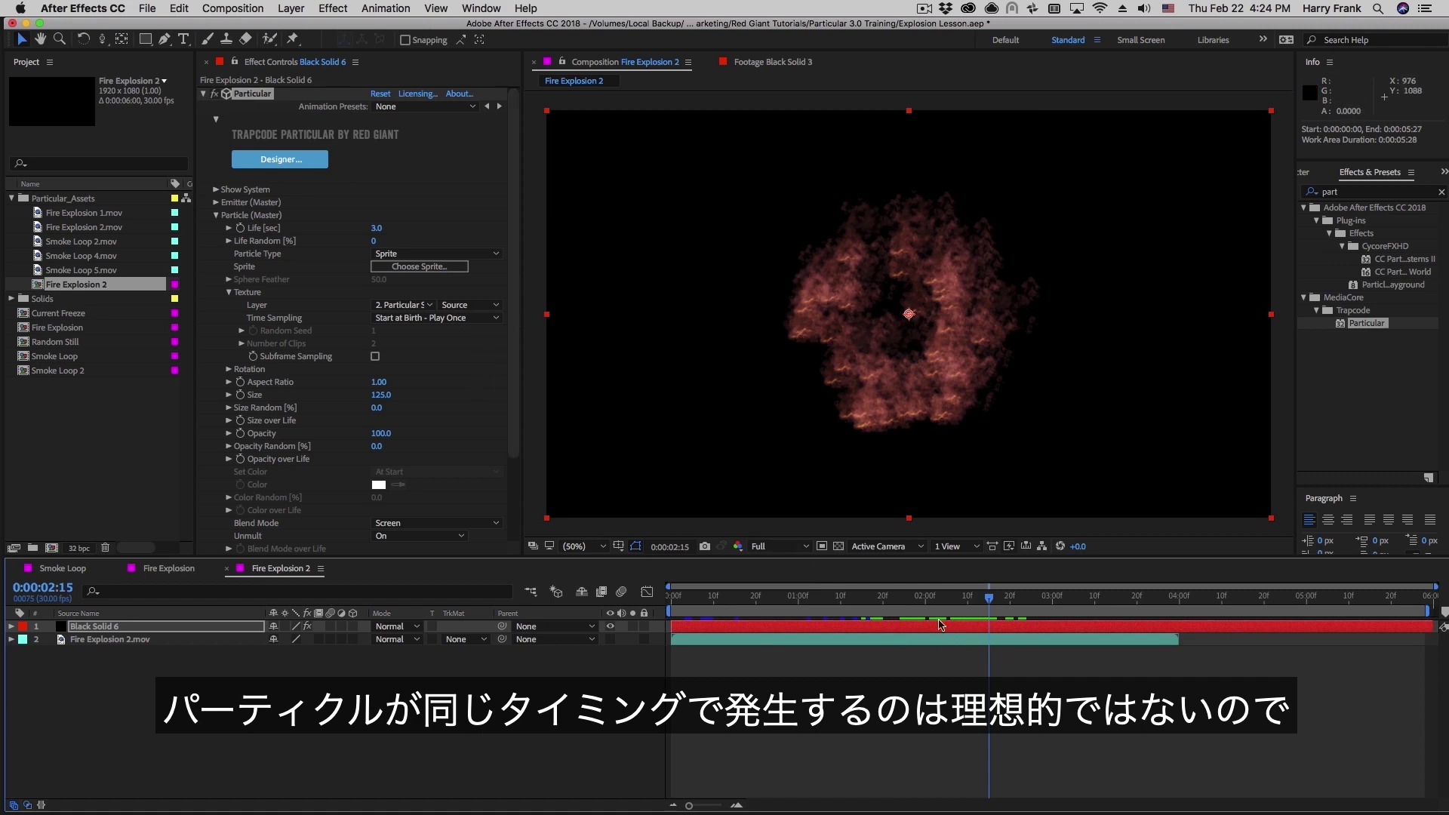
left_click_drag(913, 596, 957, 655)
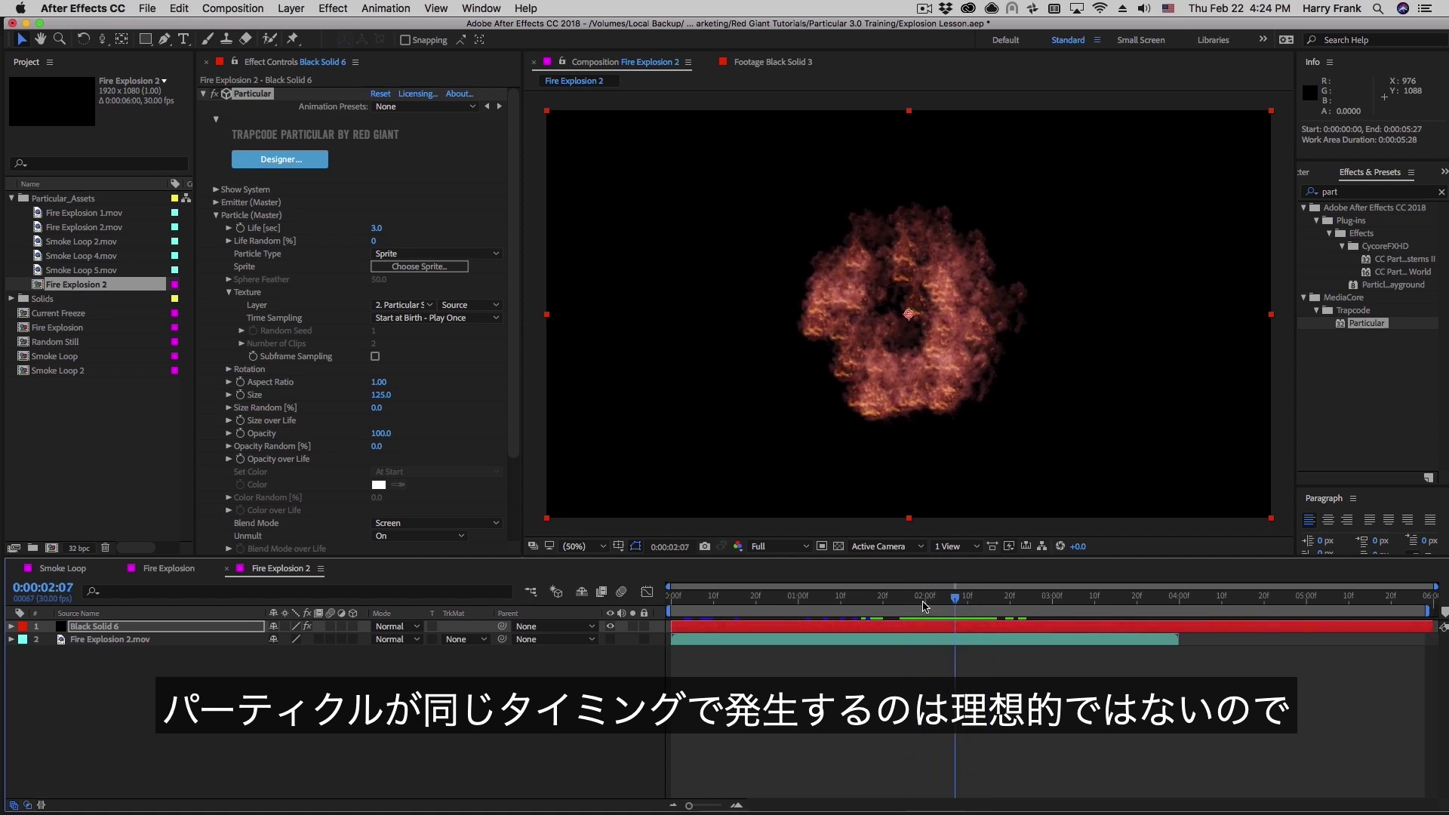
left_click_drag(924, 606, 927, 657)
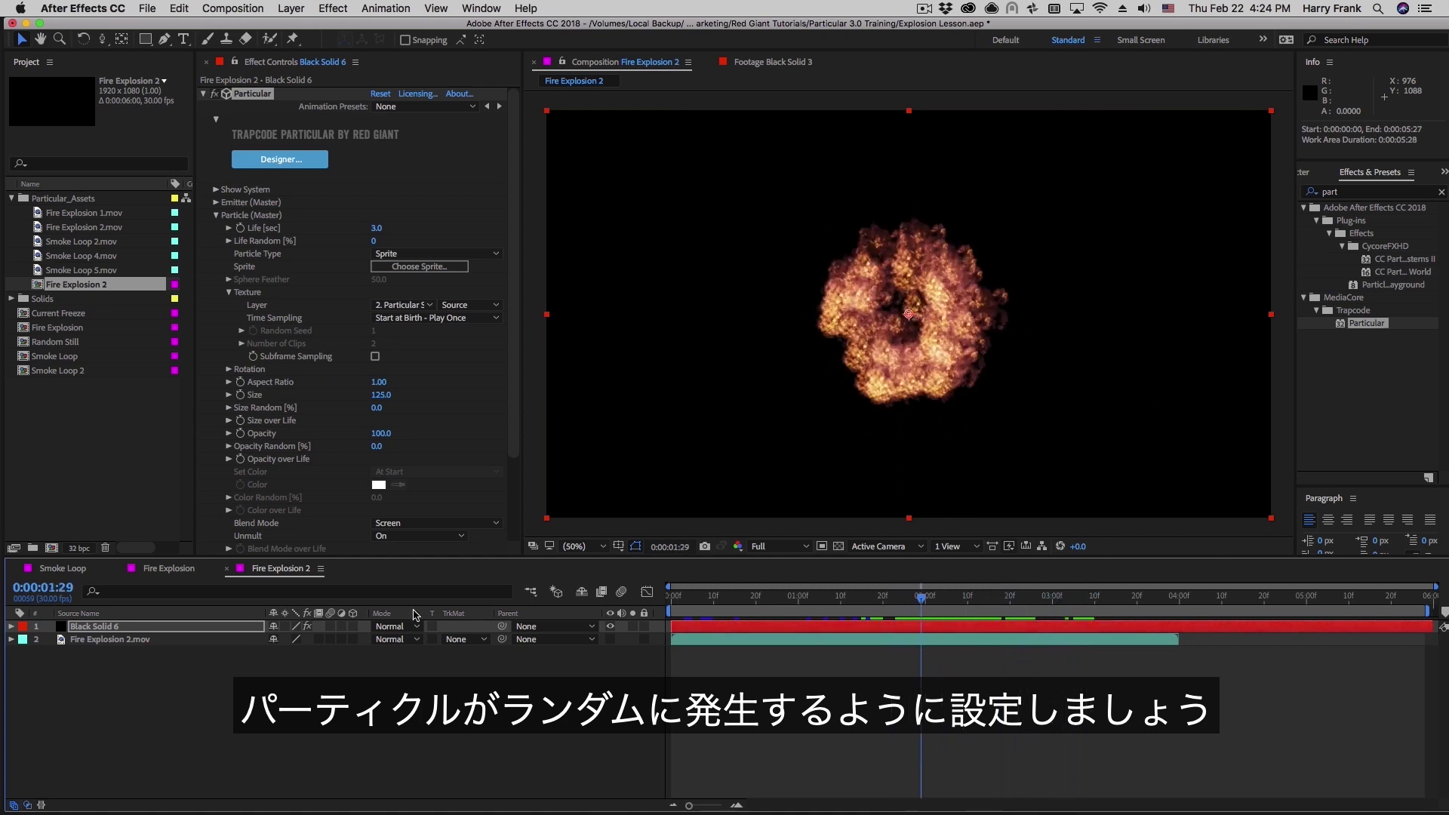
Set the particles' Random Rotation to 35 and preview the explosion across the timeline
left_click(229, 369)
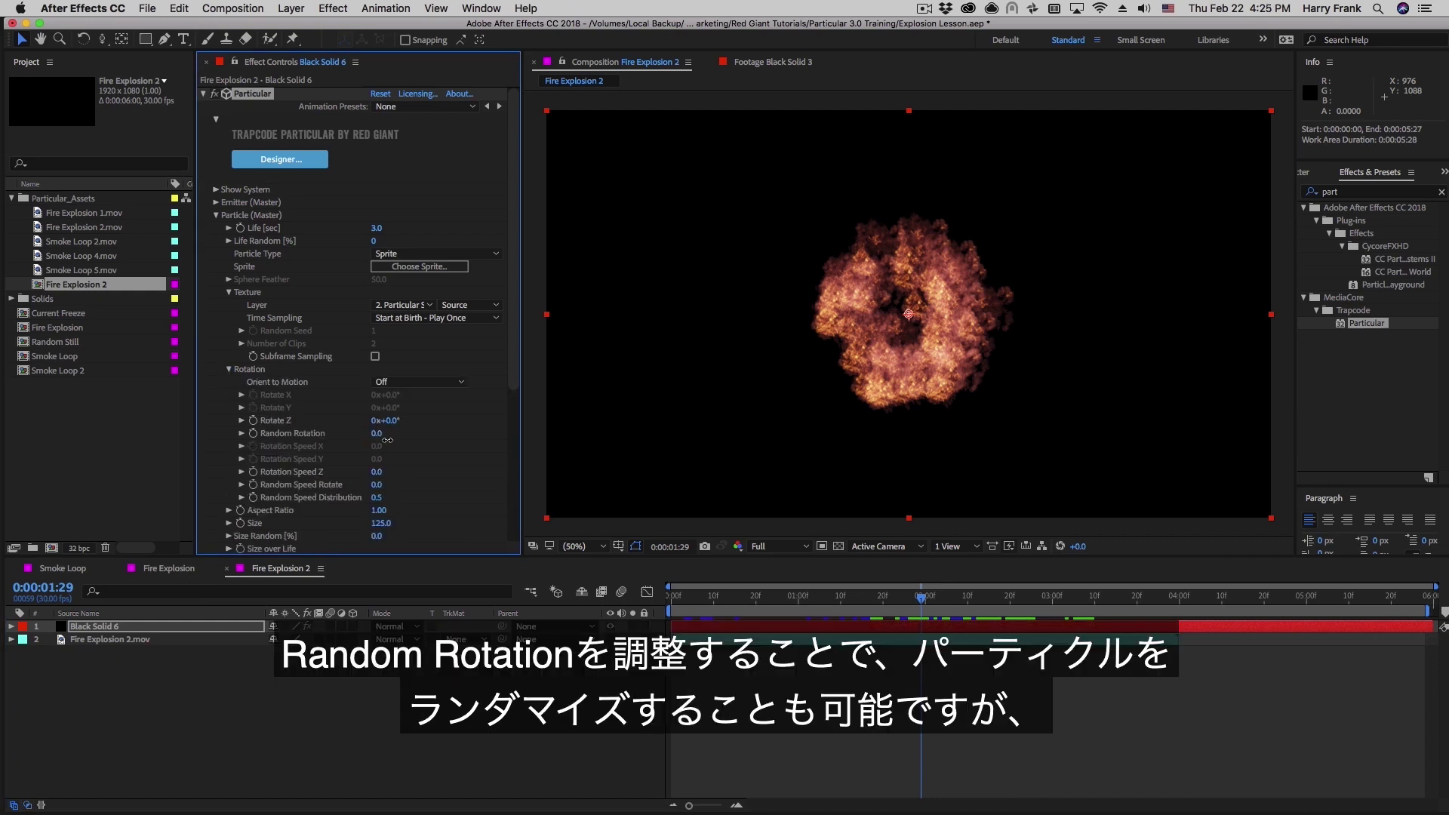
left_click_drag(387, 440, 413, 442)
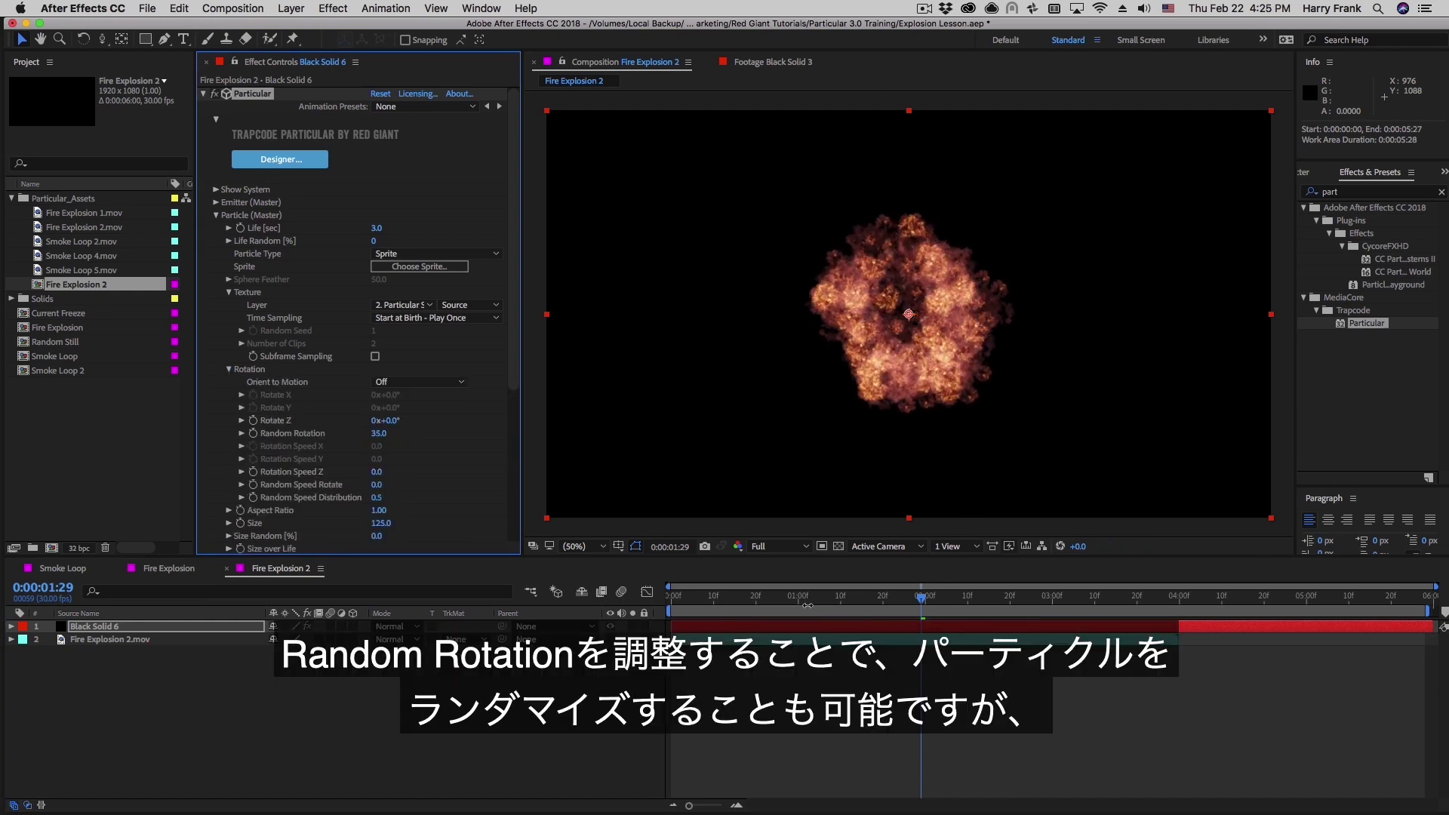
left_click_drag(745, 597, 899, 631)
key("space")
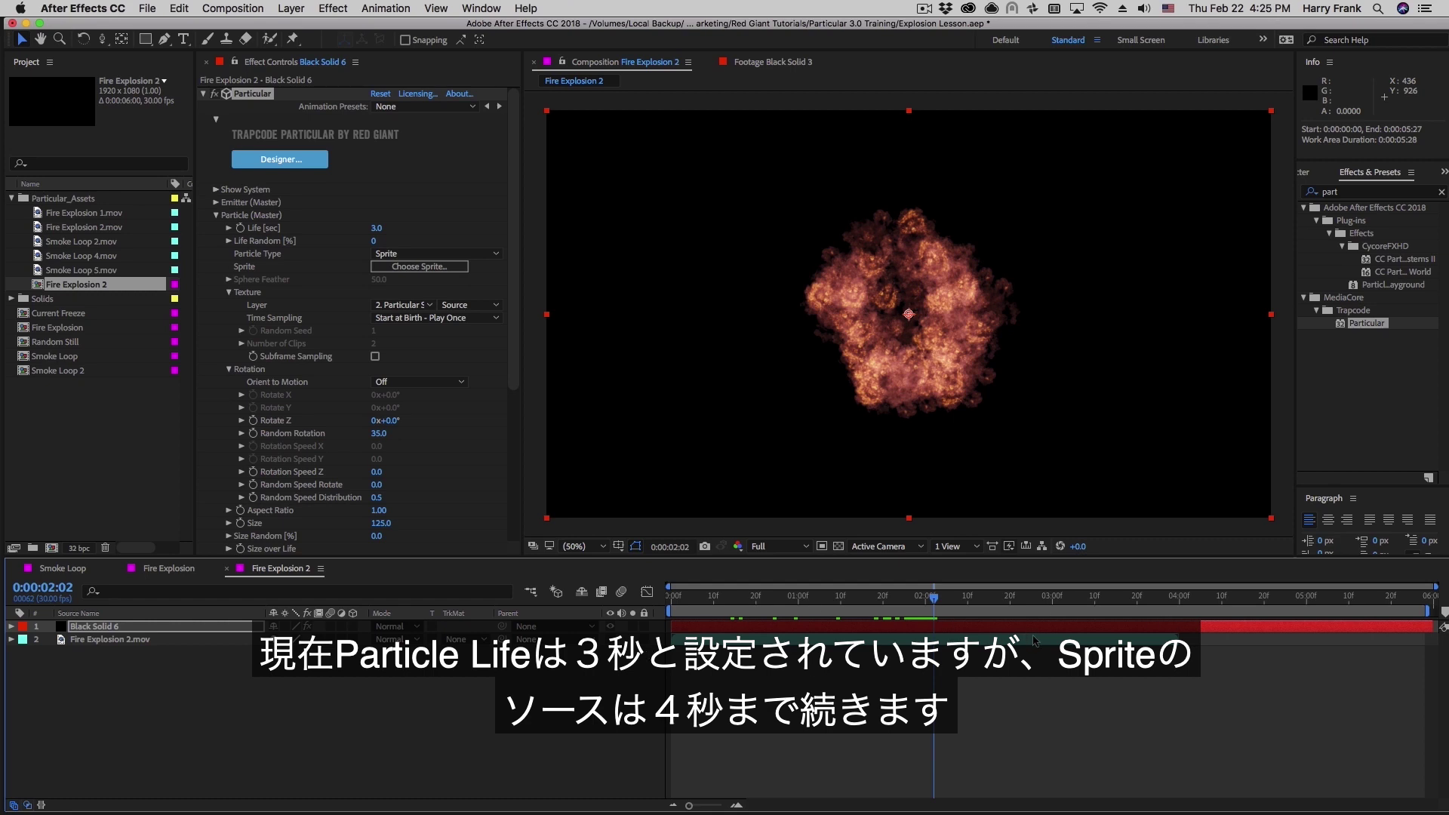
left_click_drag(812, 600, 967, 661)
Set the texture's Time Sampling to Start at Birth - Stretch so the clip fits each particle's life
left_click(366, 335)
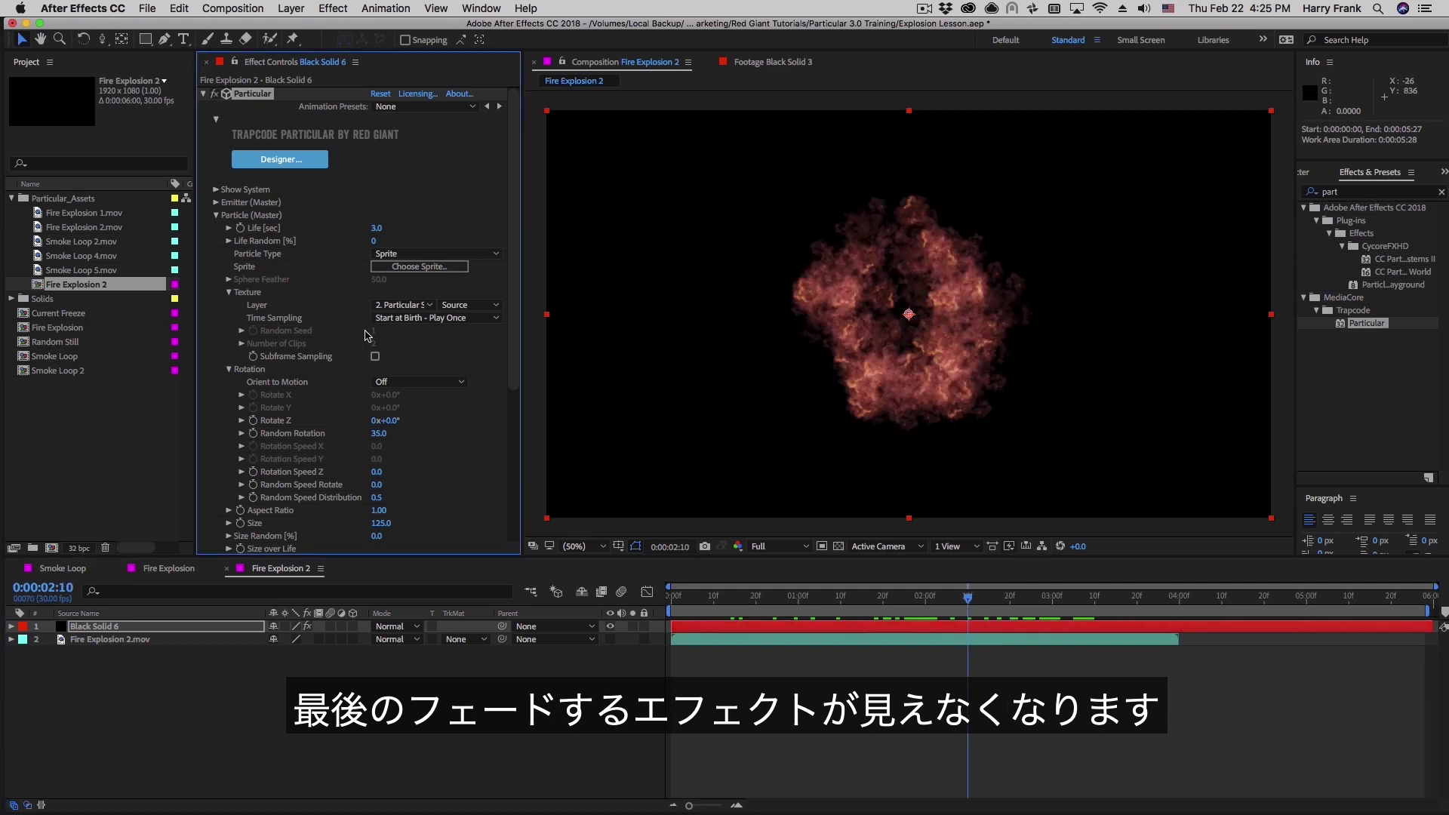
left_click(465, 320)
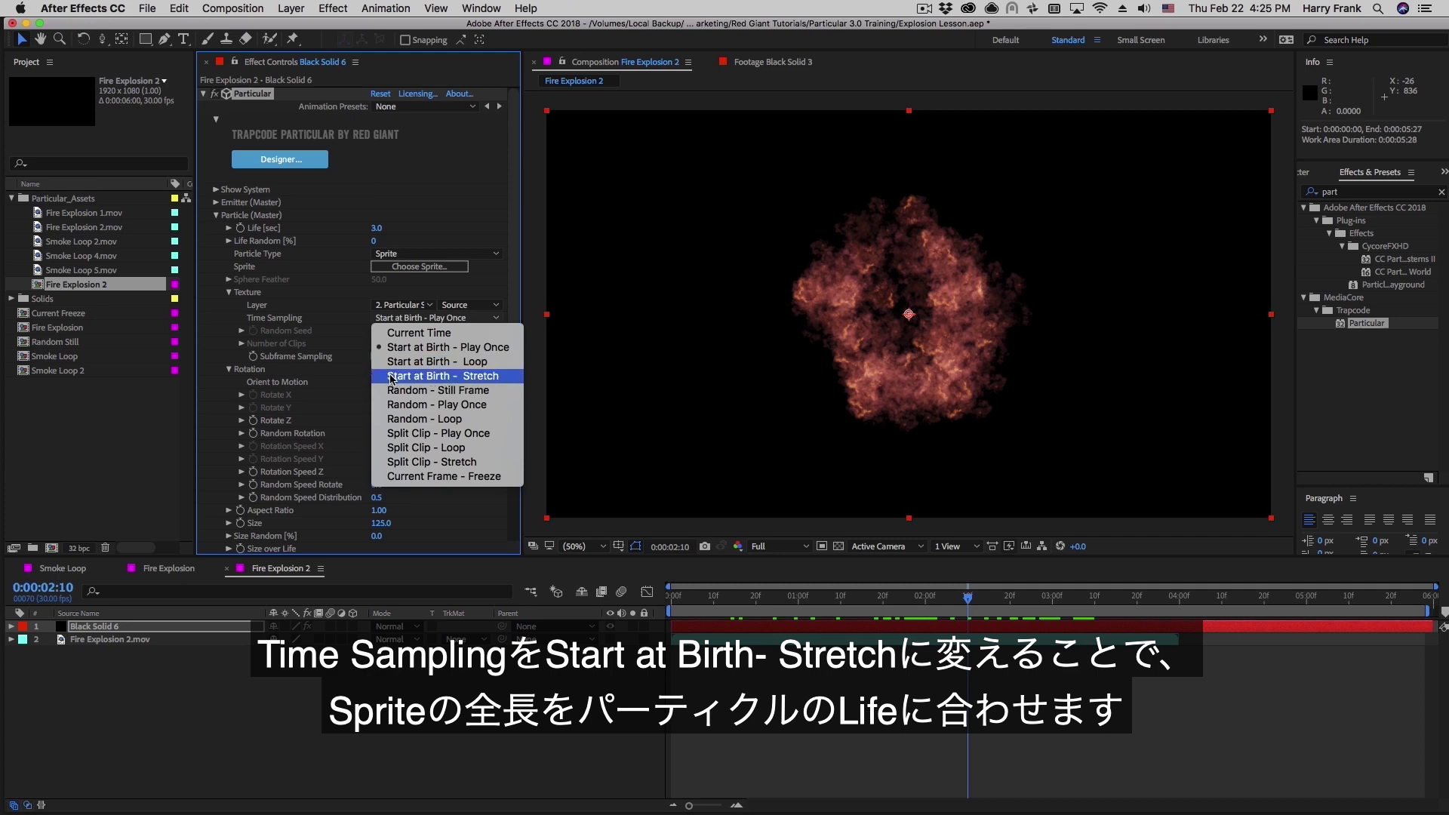
left_click(486, 377)
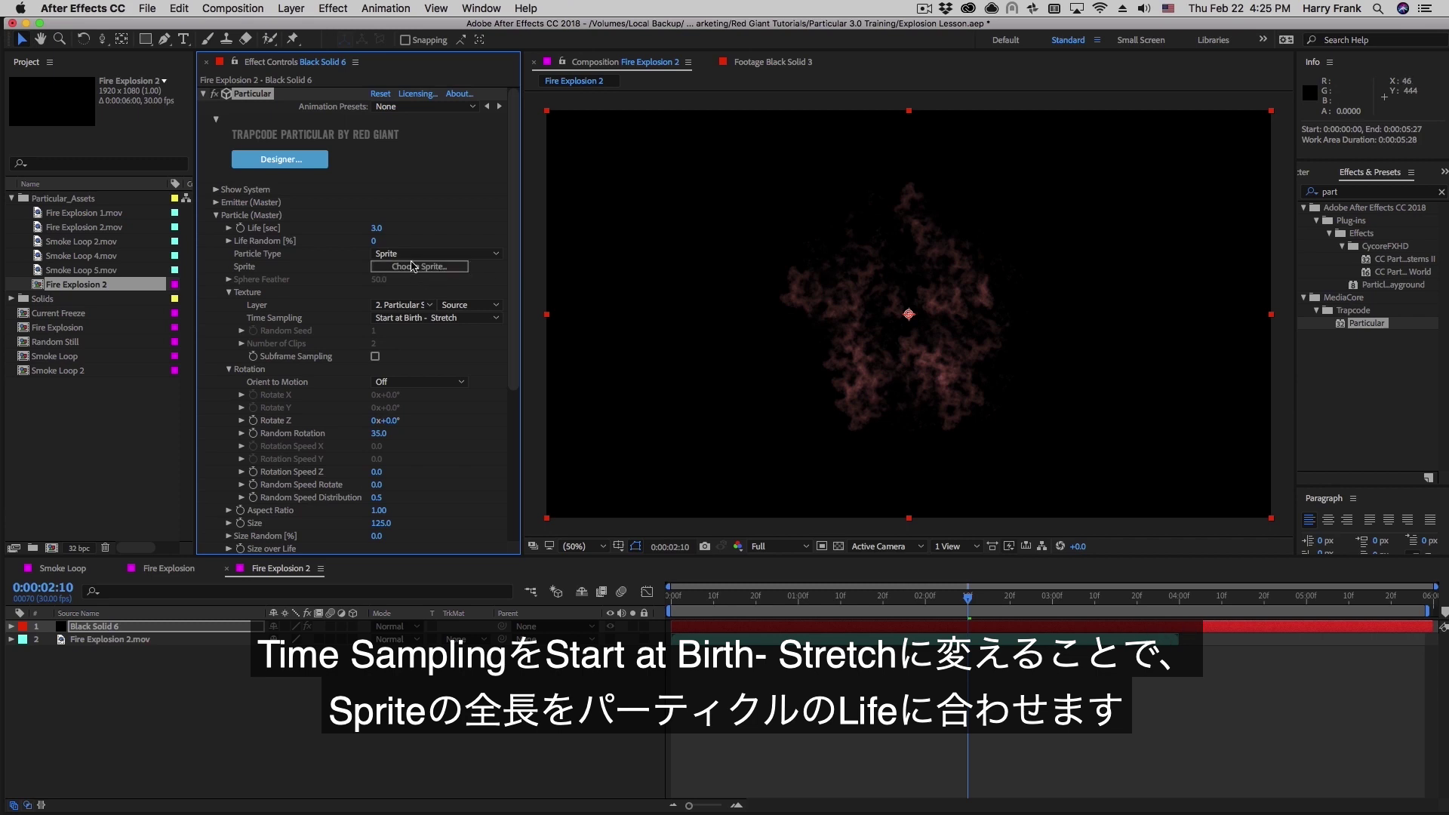
Try Life Random at 25%, raise it to 28%, and preview the explosion with the work area ending at 0:00:03:22
left_click(375, 240)
type("25")
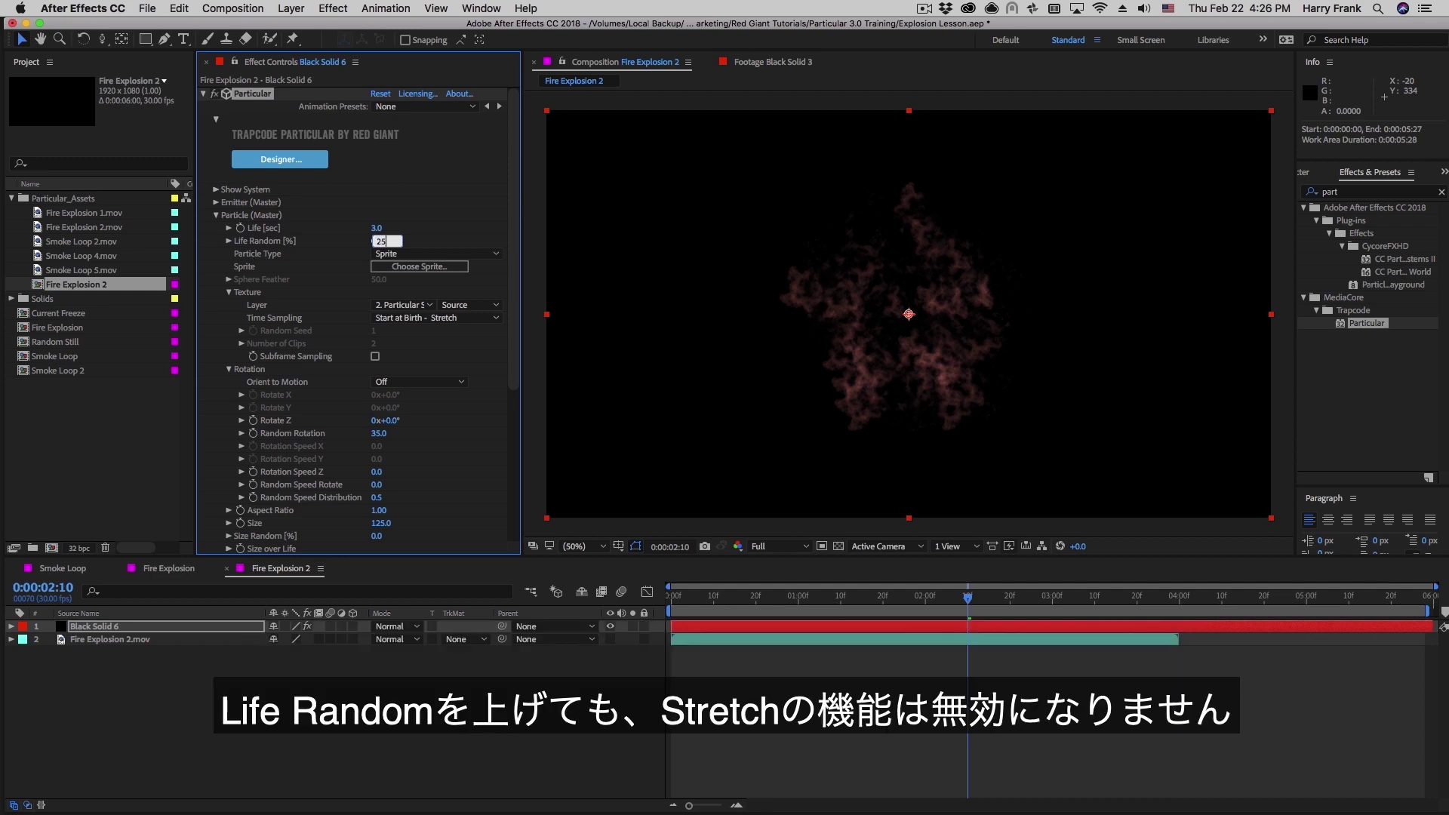
key("Return")
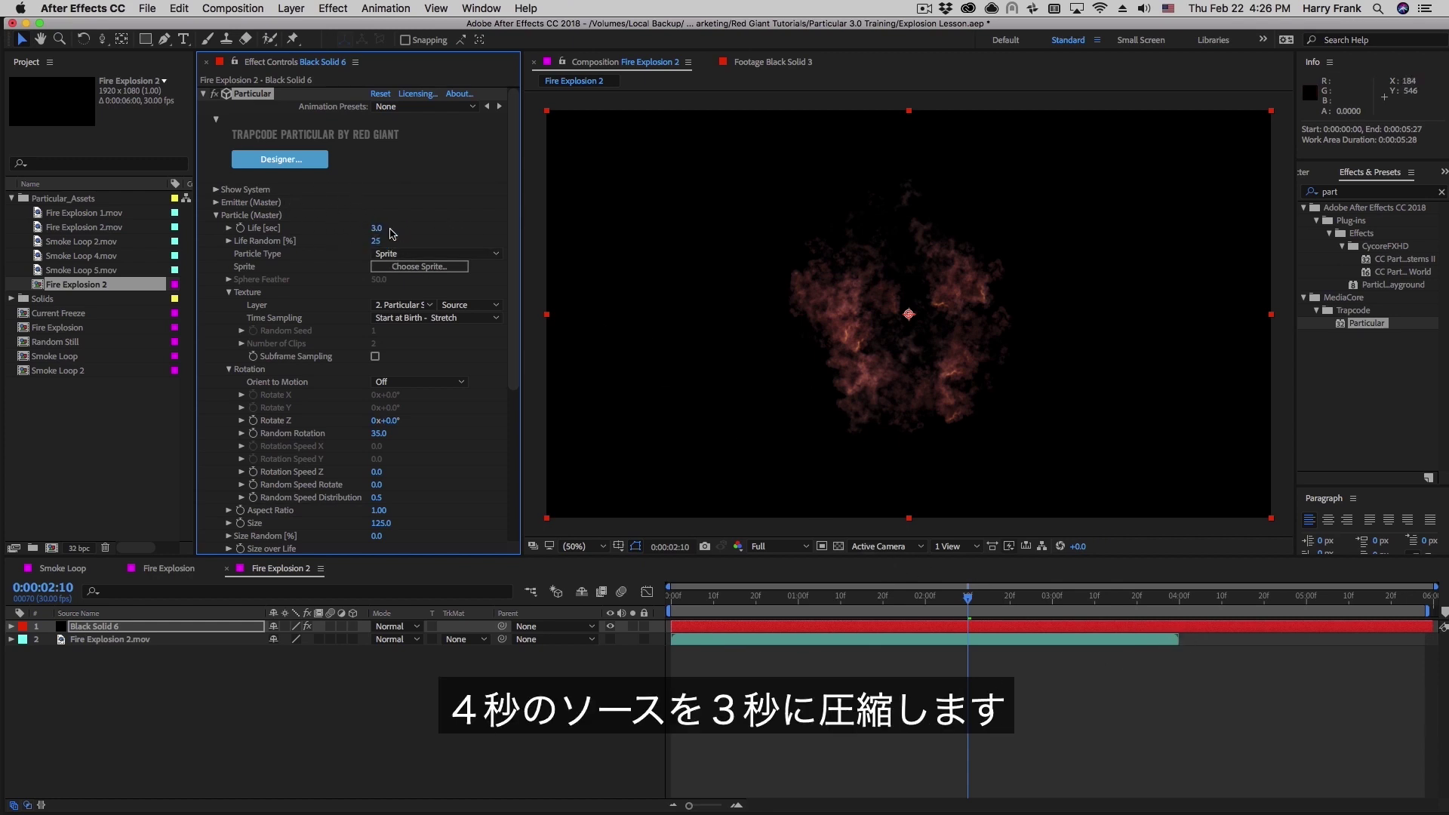
left_click_drag(756, 604, 806, 674)
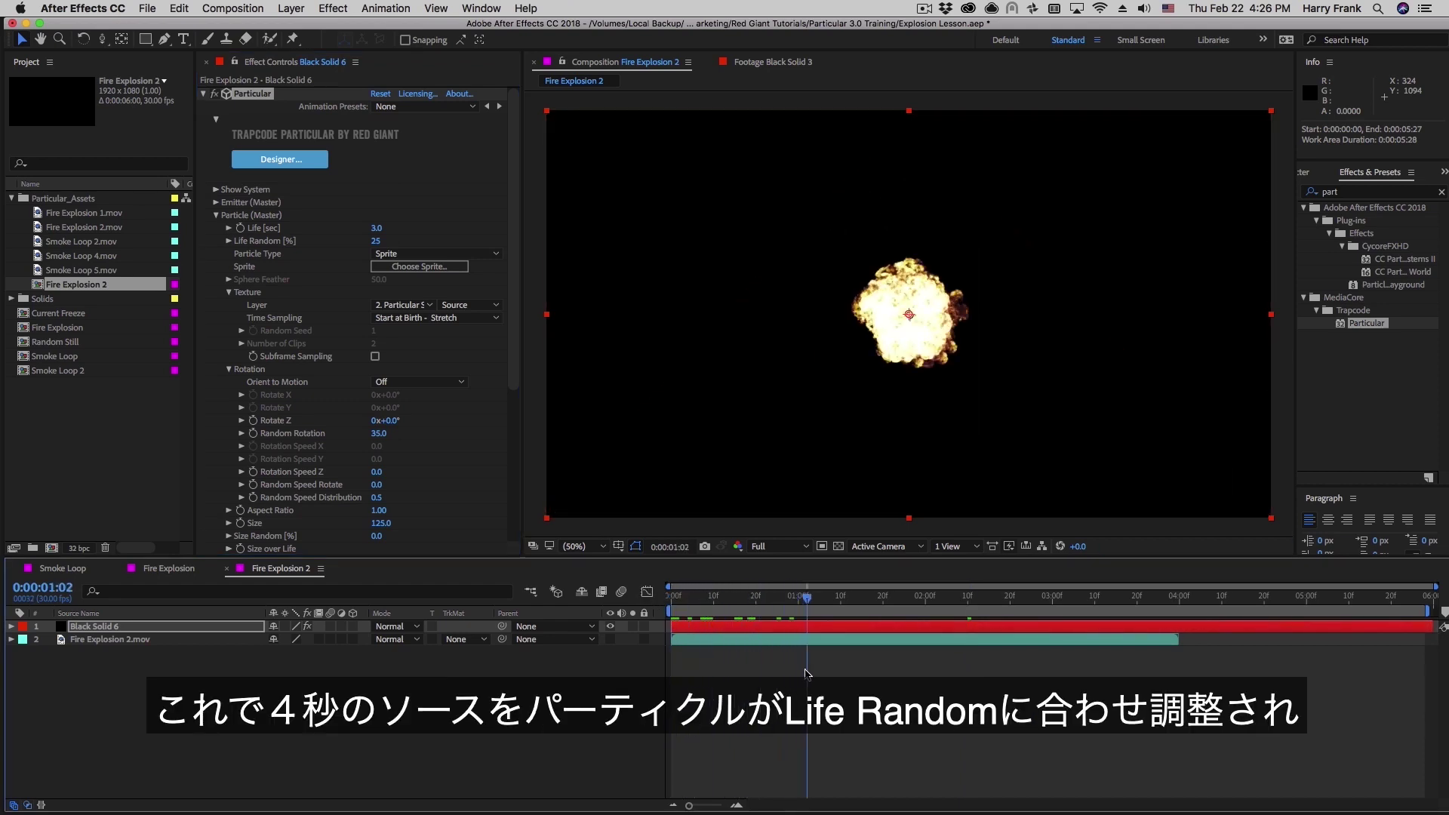
left_click(386, 255)
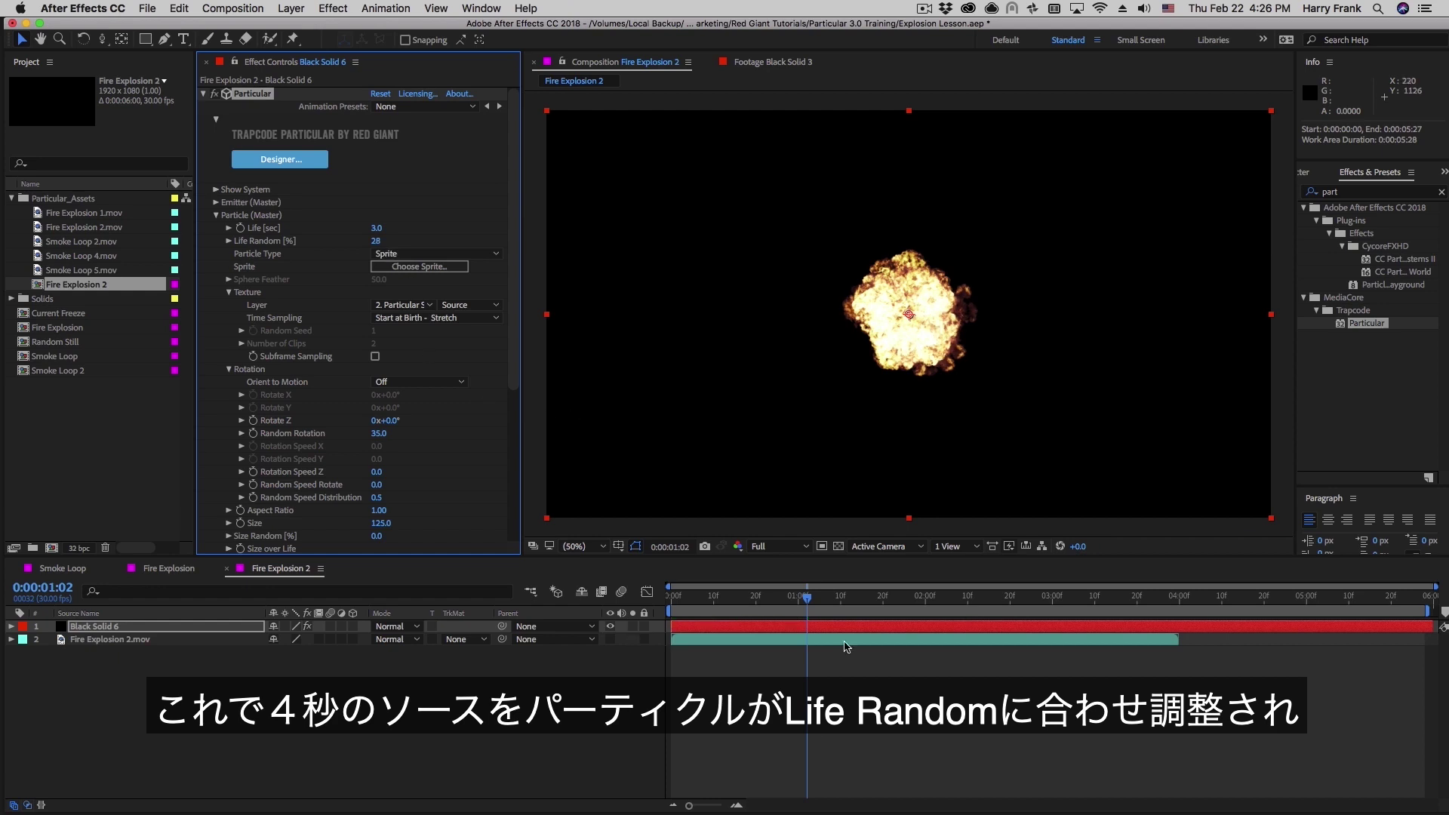
left_click_drag(787, 601, 1083, 650)
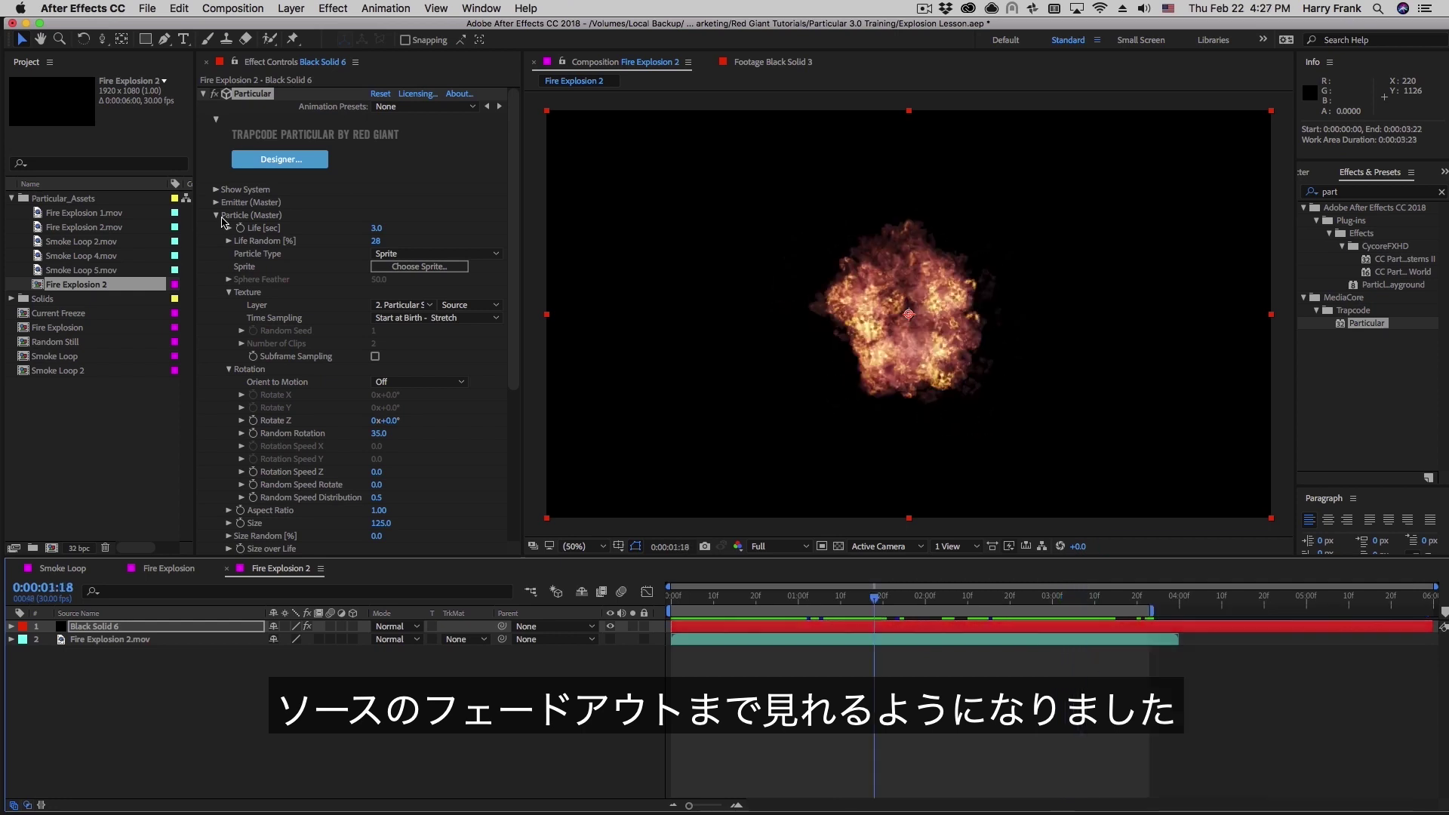
Set the master emitter's Velocity to 25 at 0:00:01:18
left_click(217, 216)
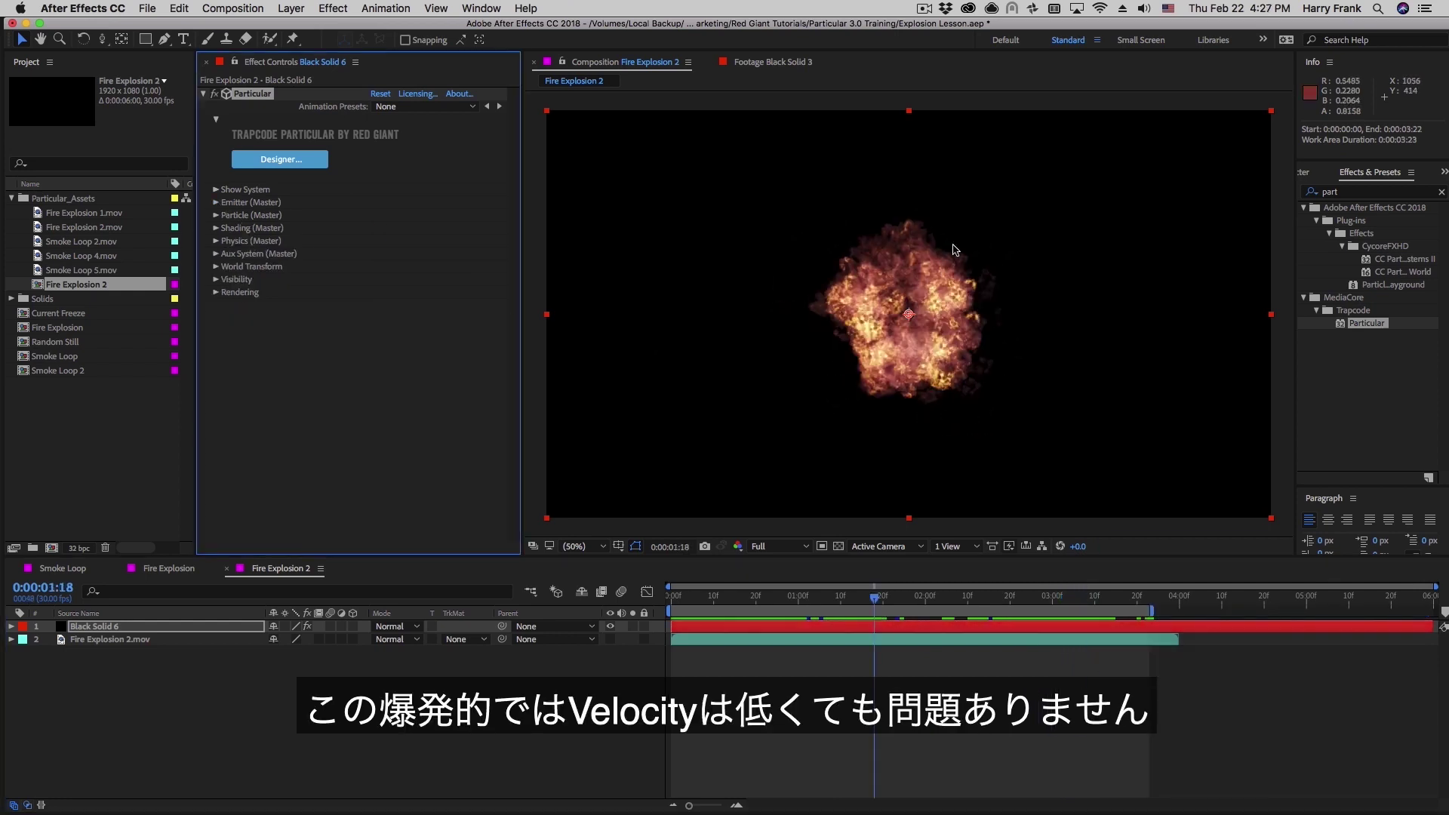
left_click(216, 203)
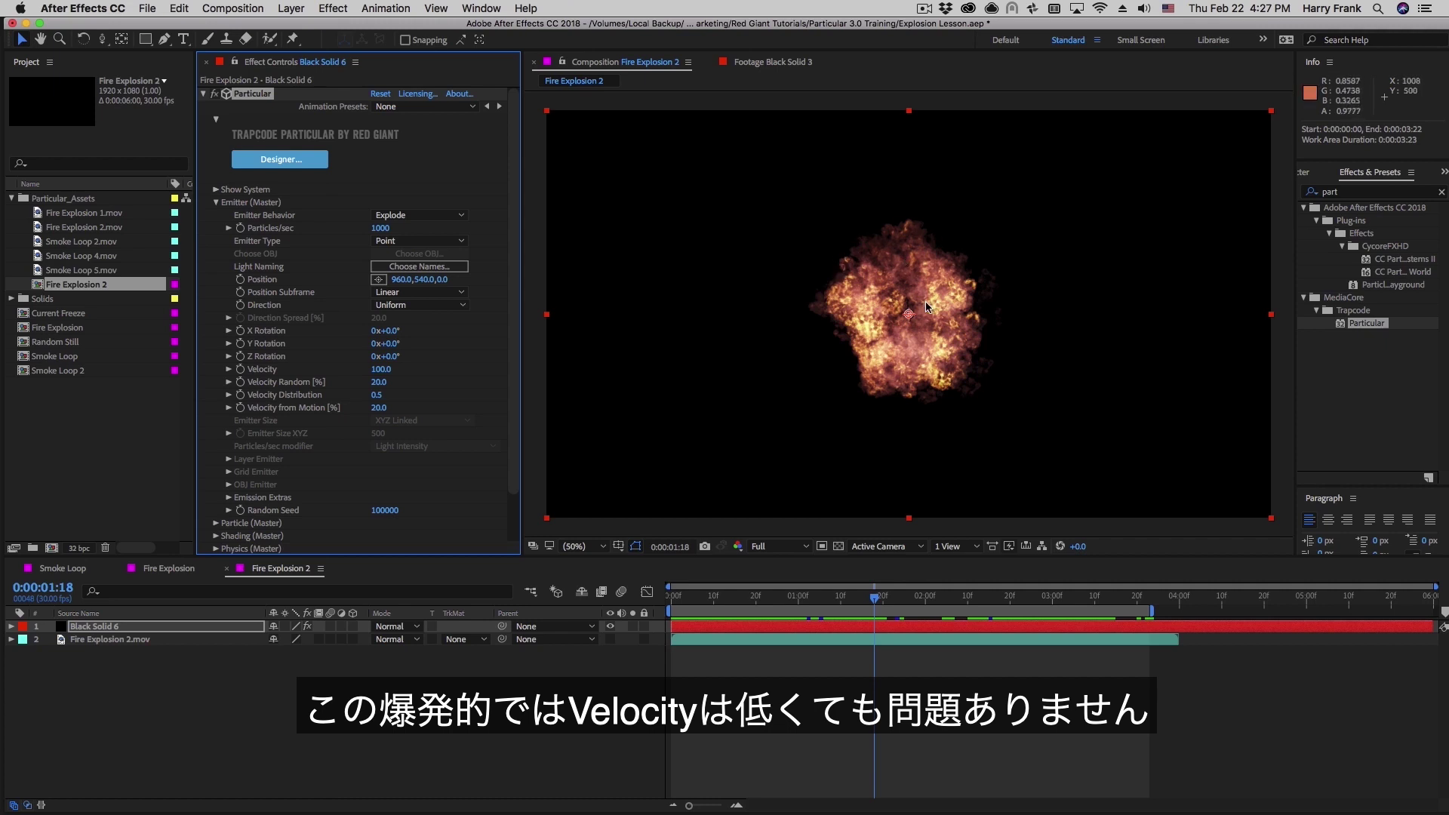
left_click(379, 370)
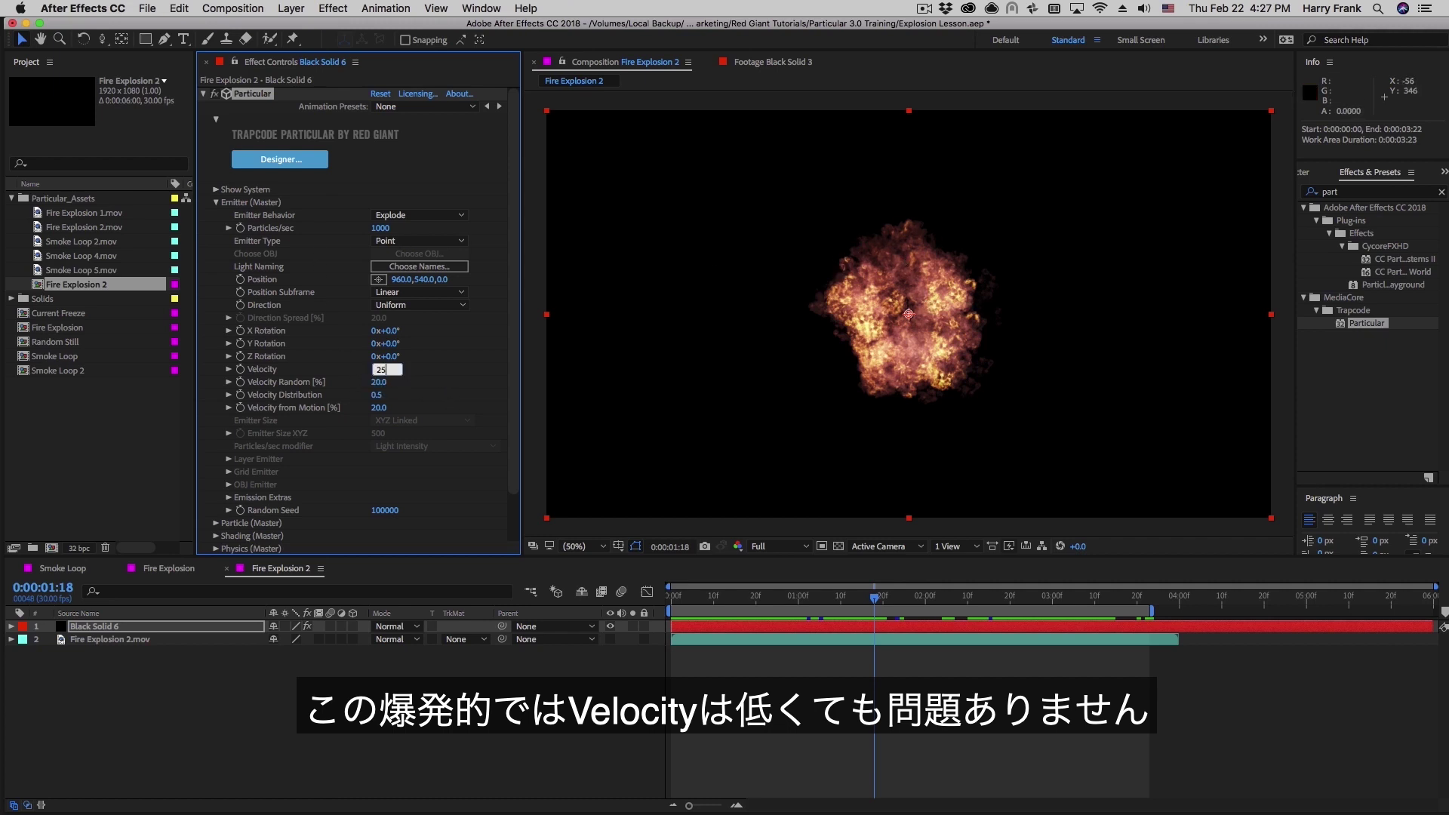
key("Return")
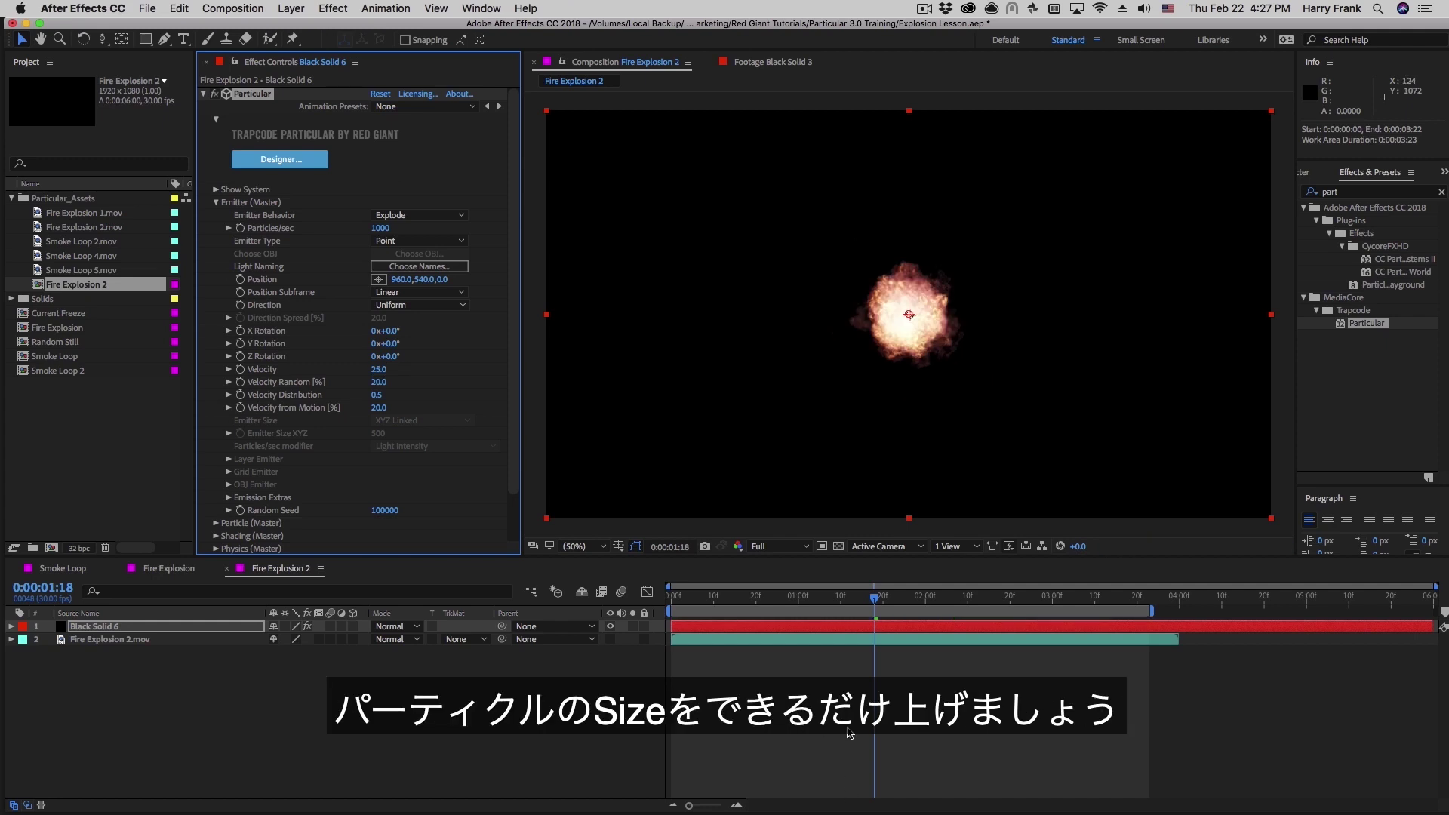
Try the master particle Size at 165, settle on 150, and preview the explosion
left_click(216, 202)
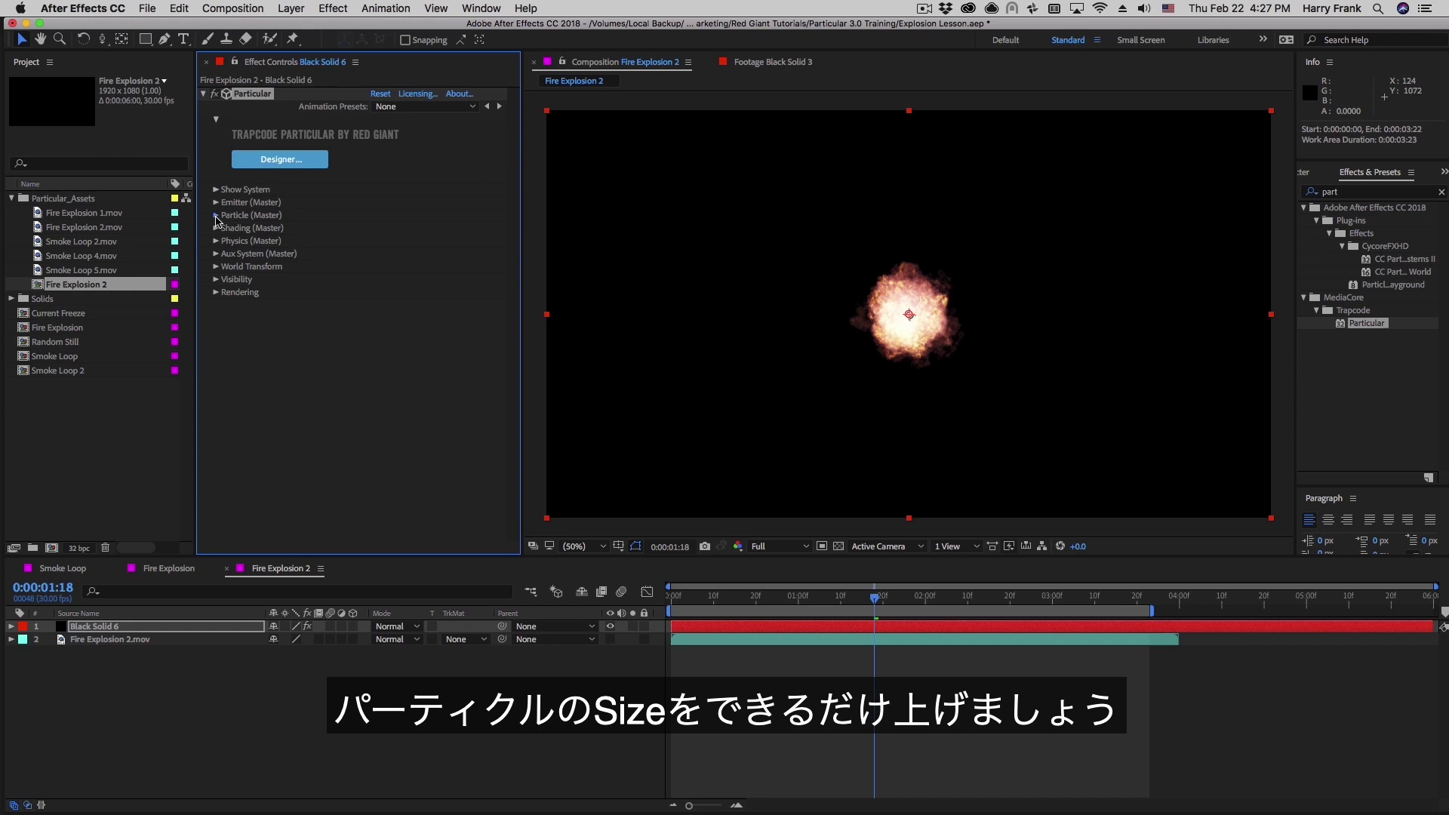
left_click(217, 216)
left_click(386, 402)
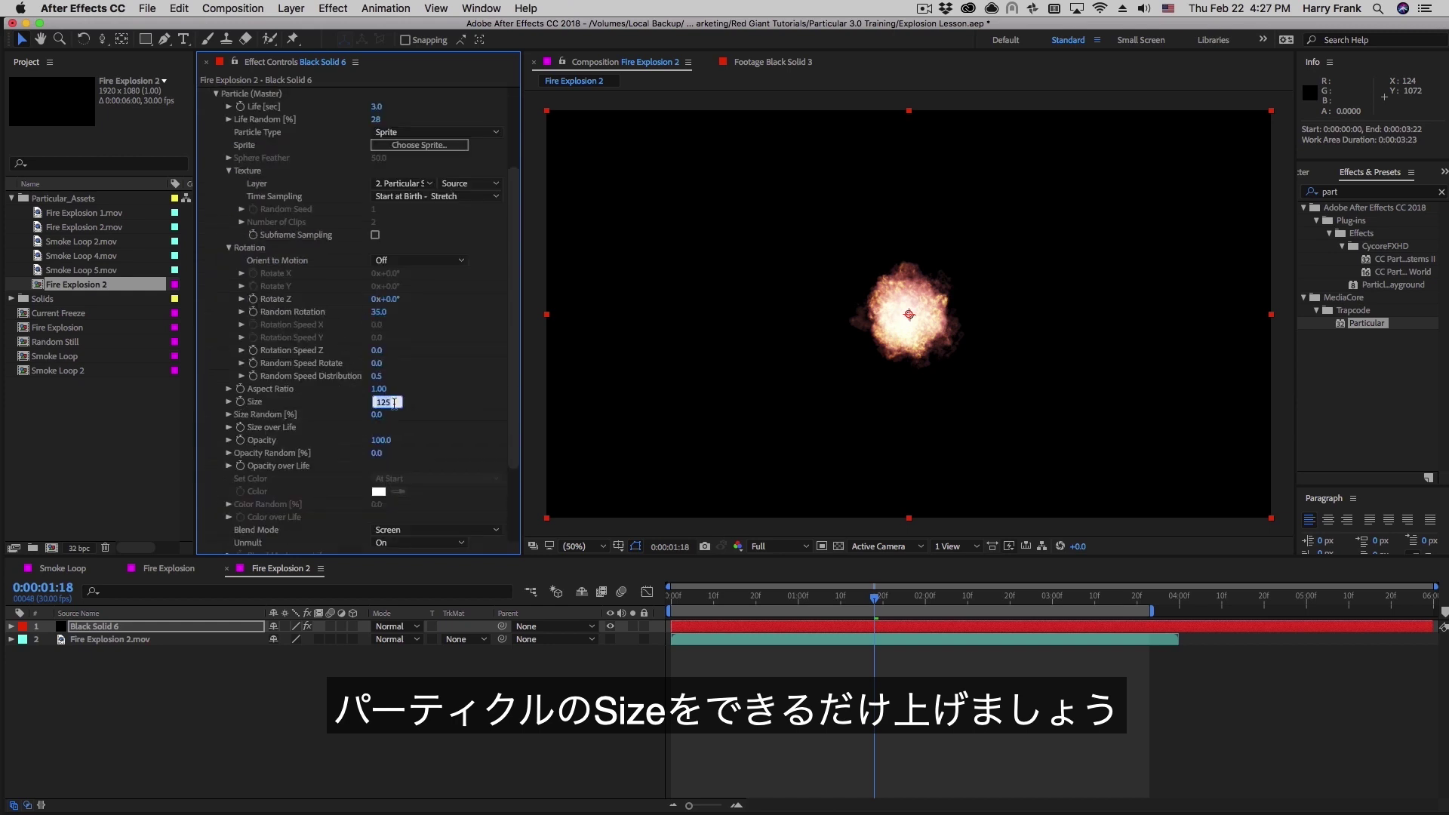
key("Return")
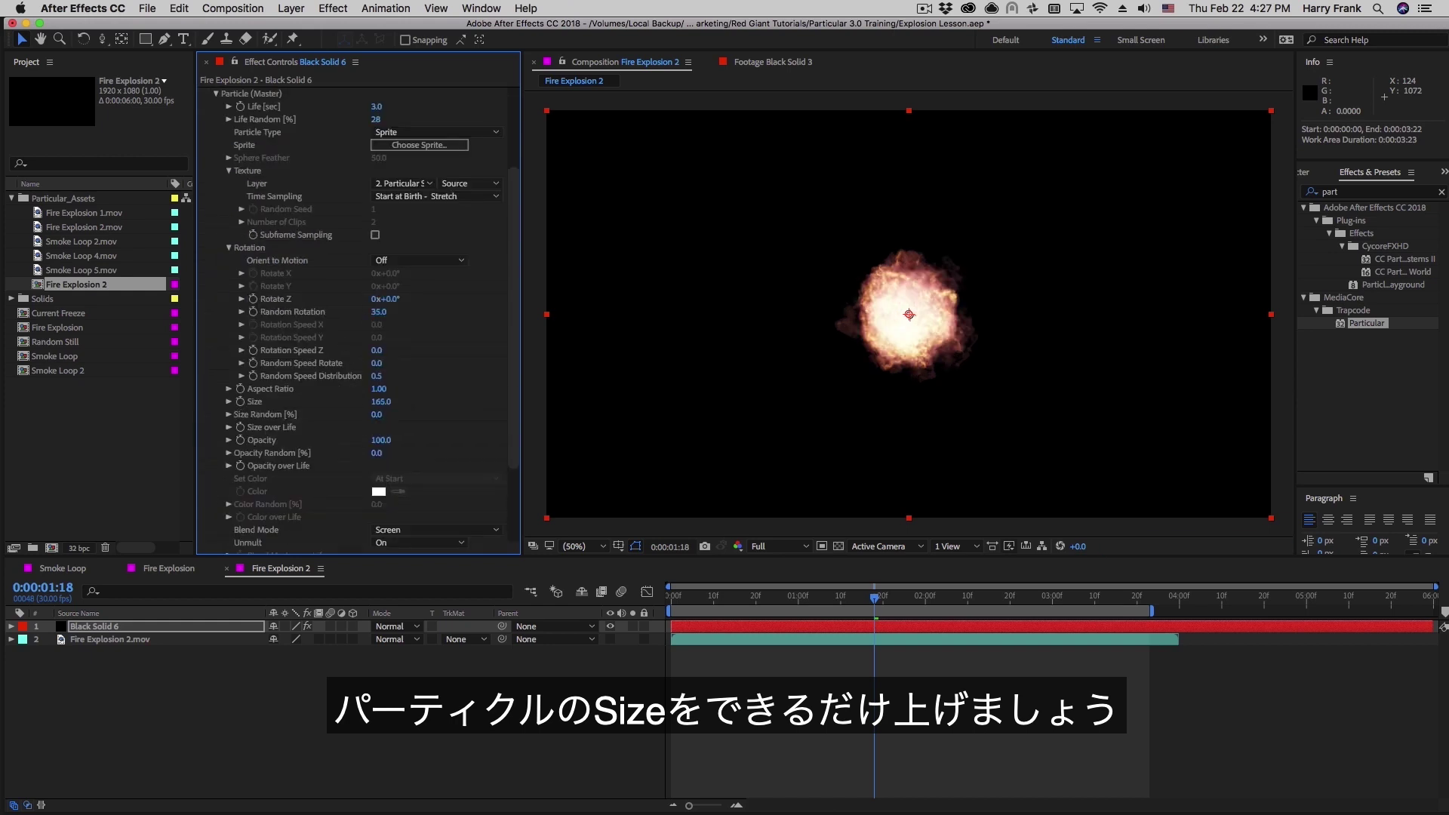
key("space")
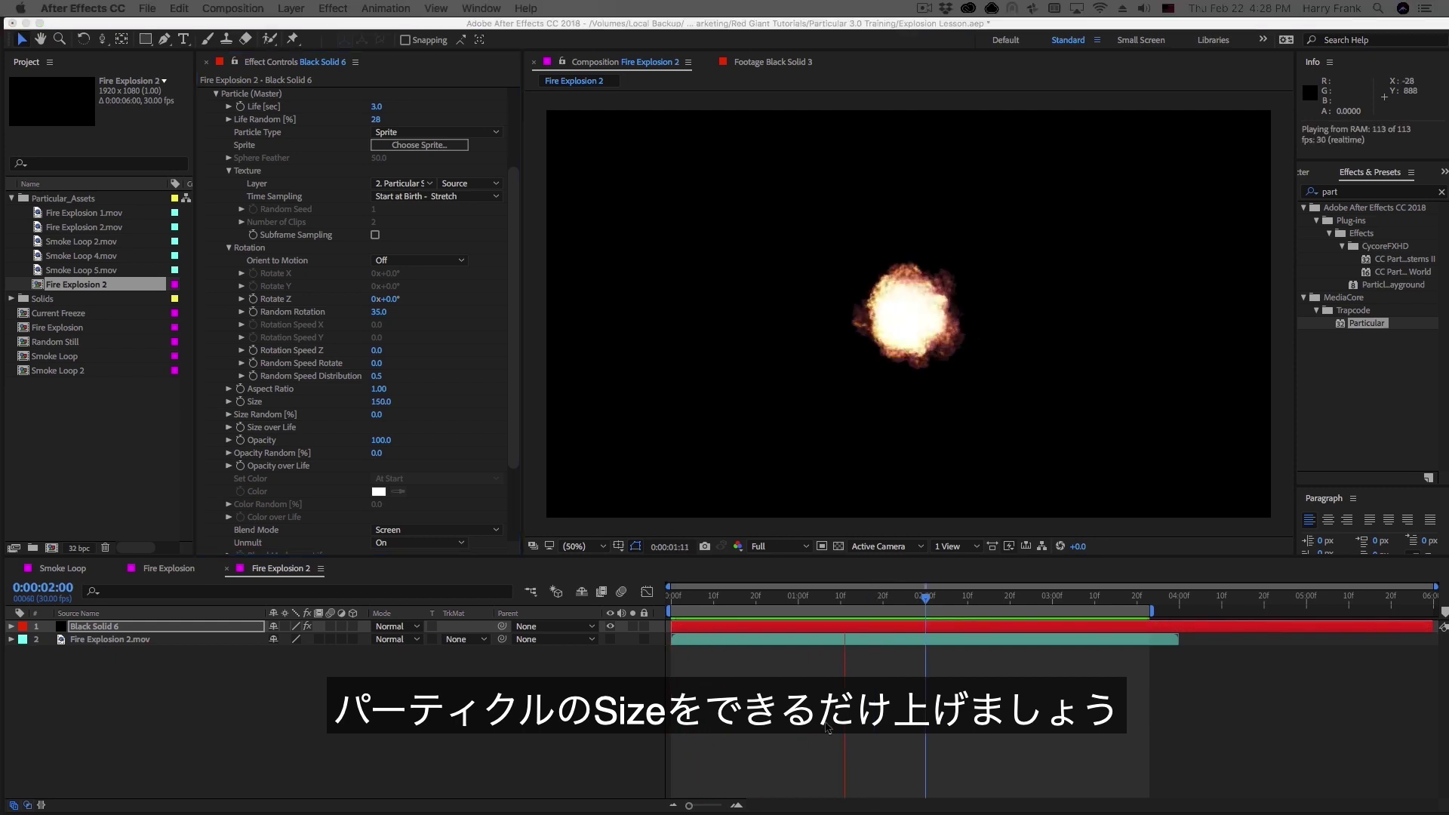
key("space")
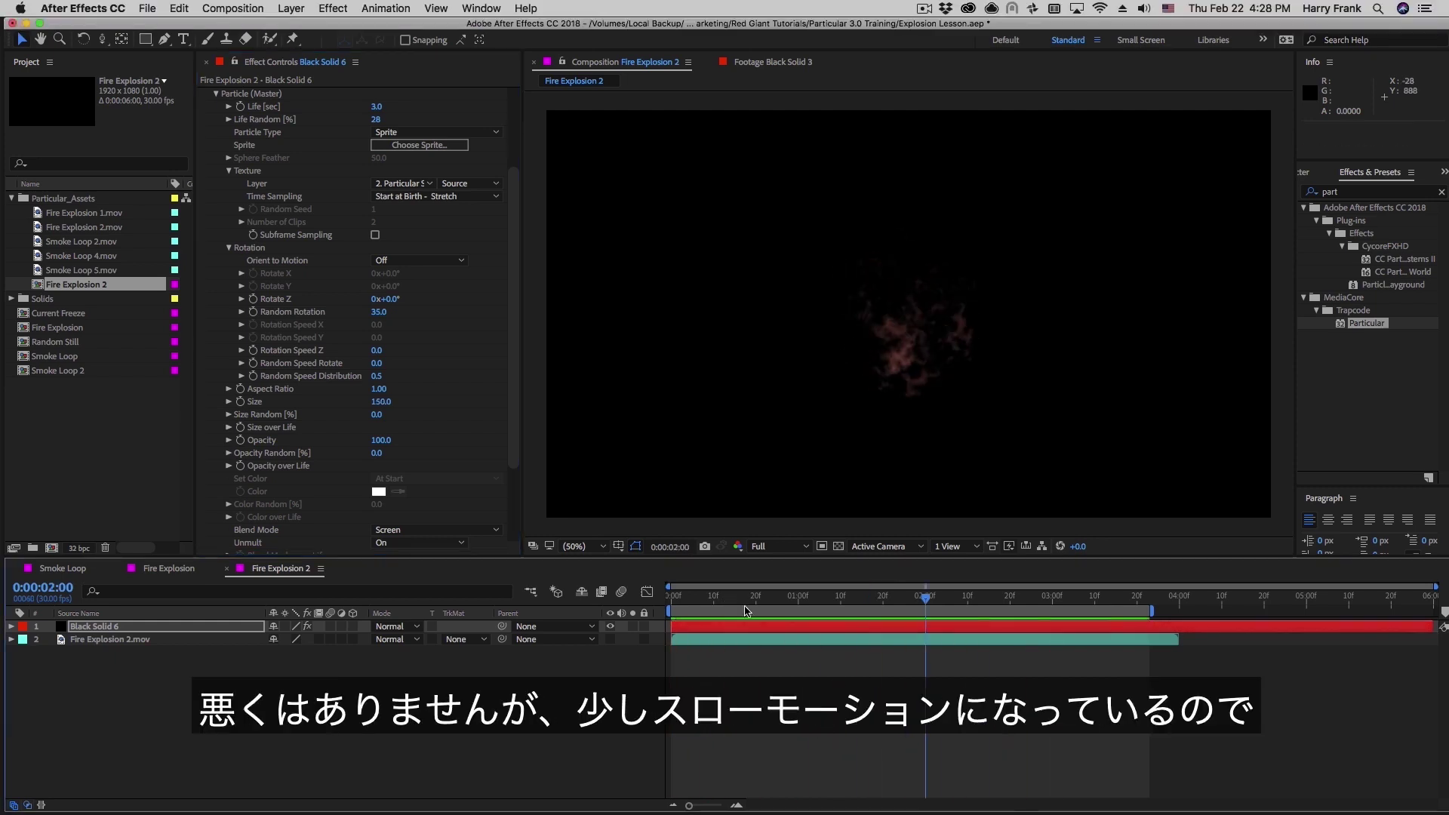
left_click_drag(741, 610, 836, 645)
key("space")
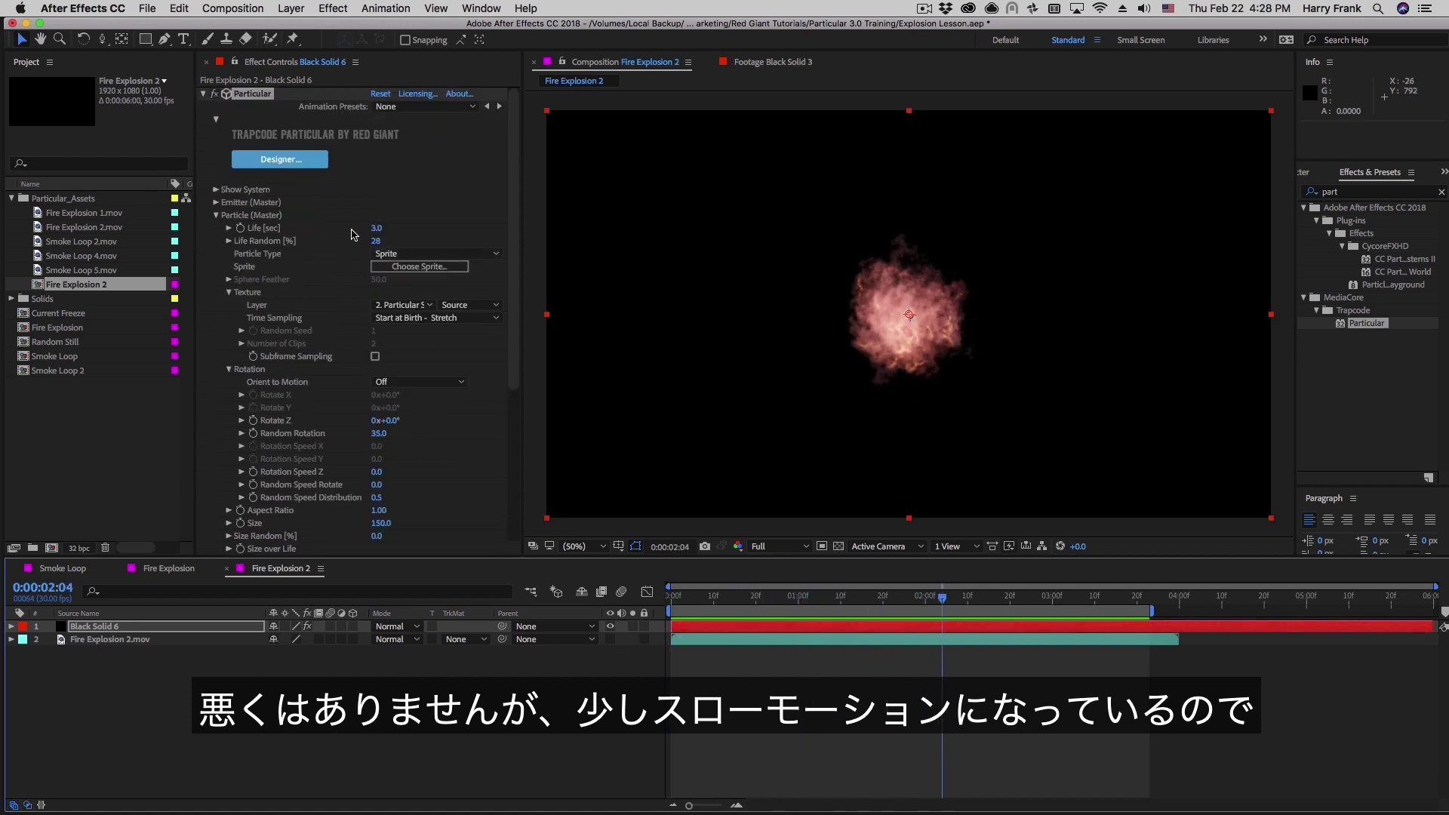
Set the particle Life to 1.2 seconds and review the faster explosion, ending at frame 0:00:00:18
left_click(375, 229)
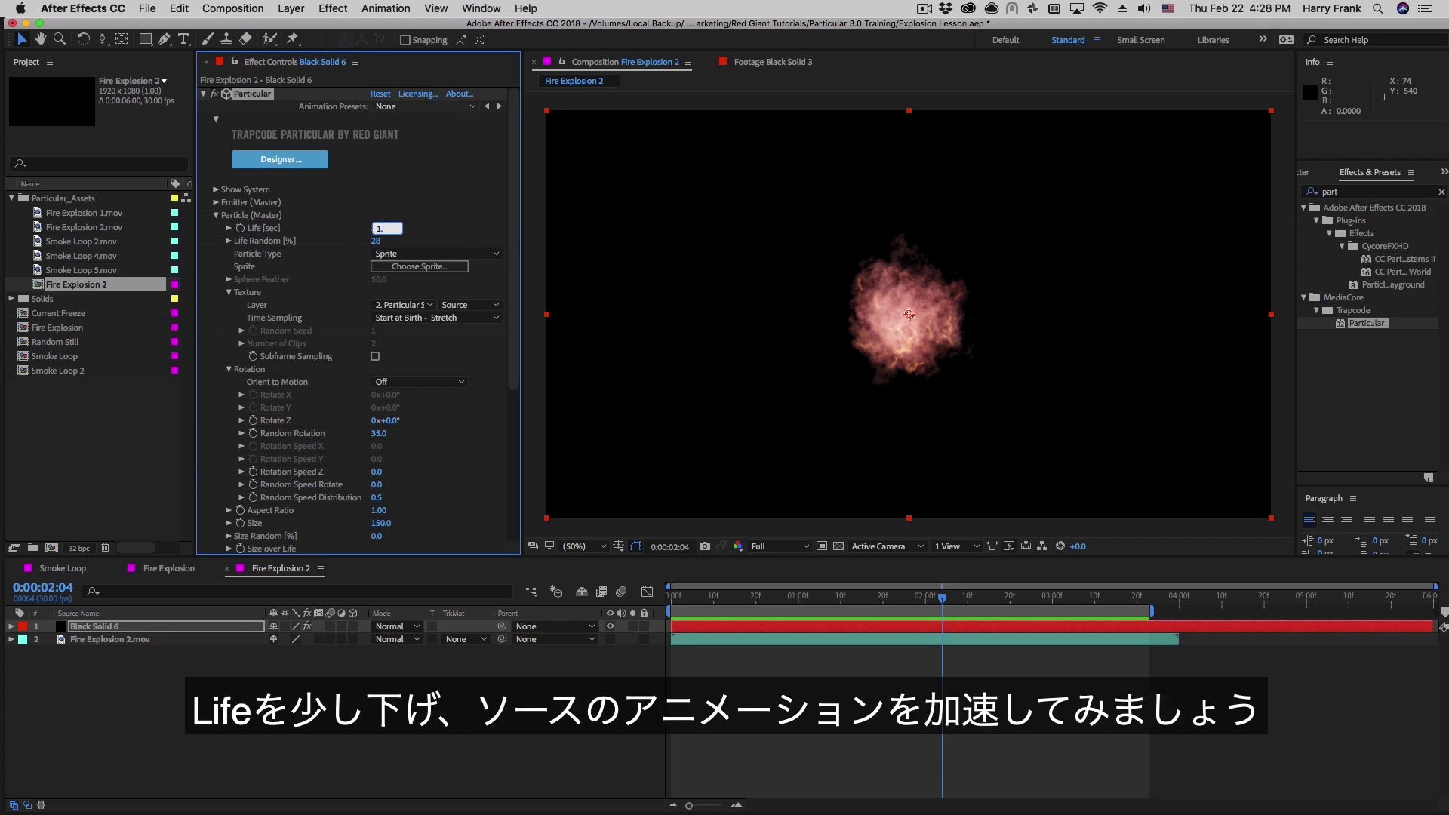
key("Return")
key("space")
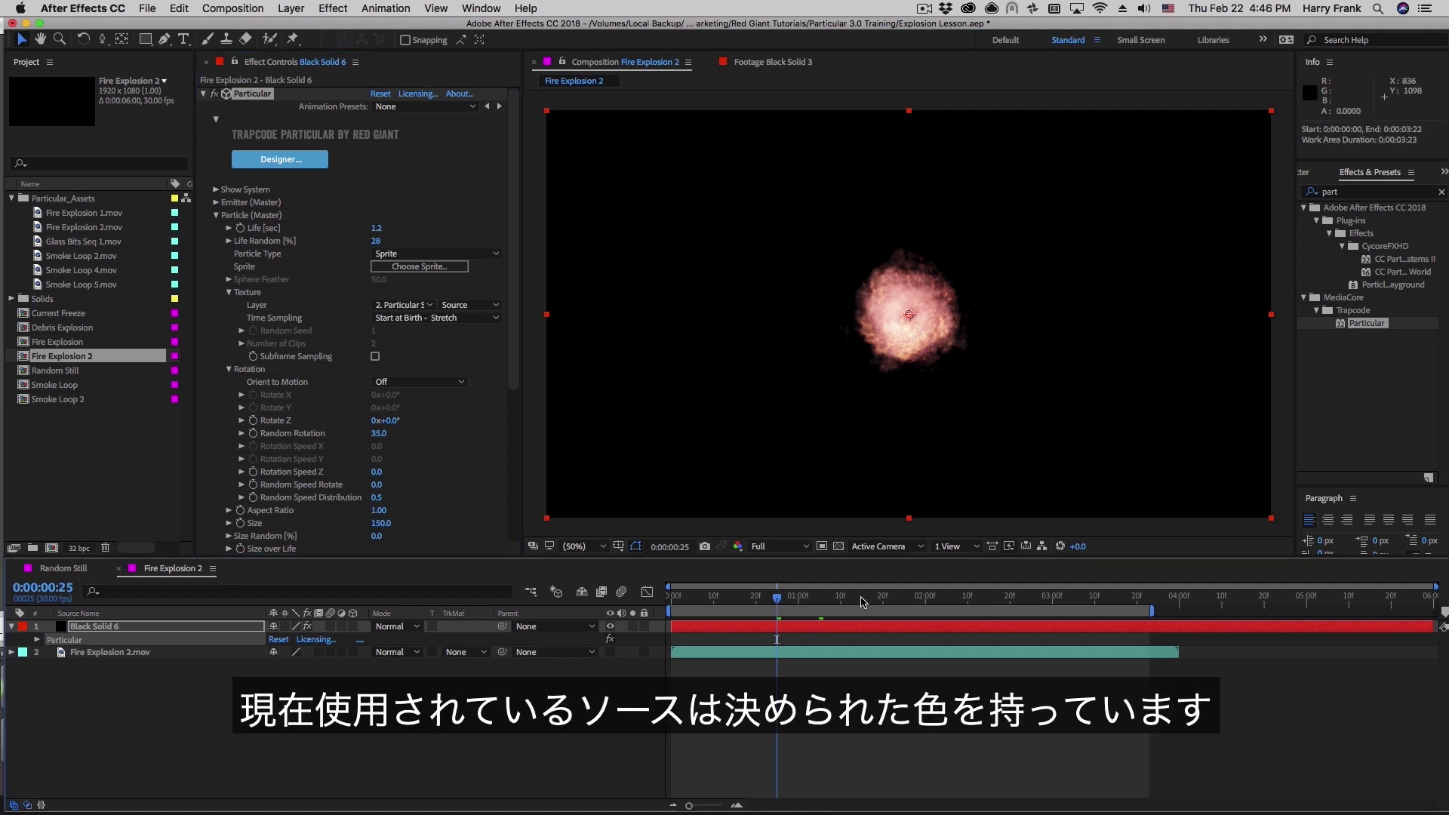
left_click_drag(863, 601, 748, 607)
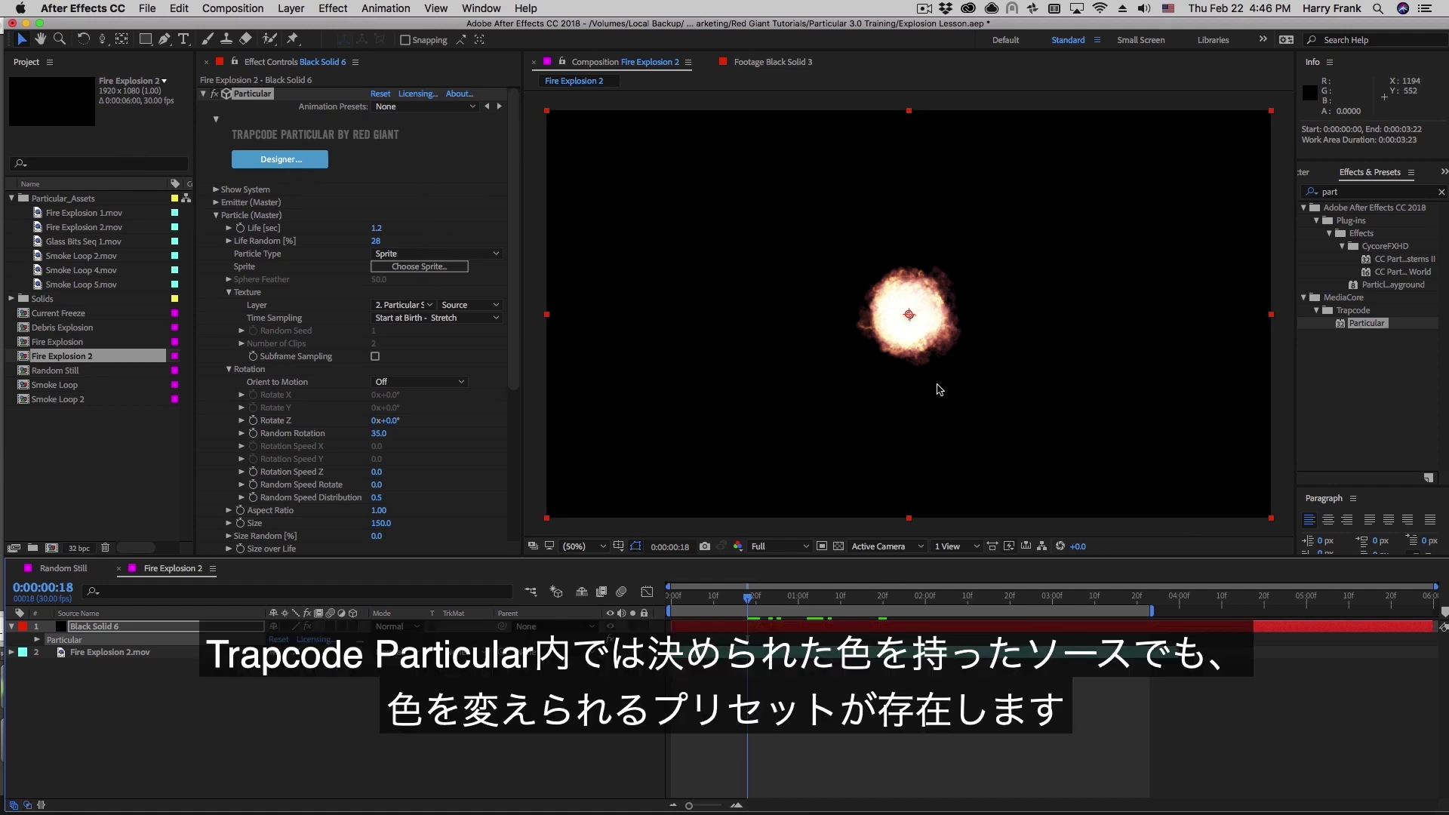
Set the Particle Type to Sprite Colorize and check the explosion at 0:00:01:15 and 0:00:01:00
left_click(387, 253)
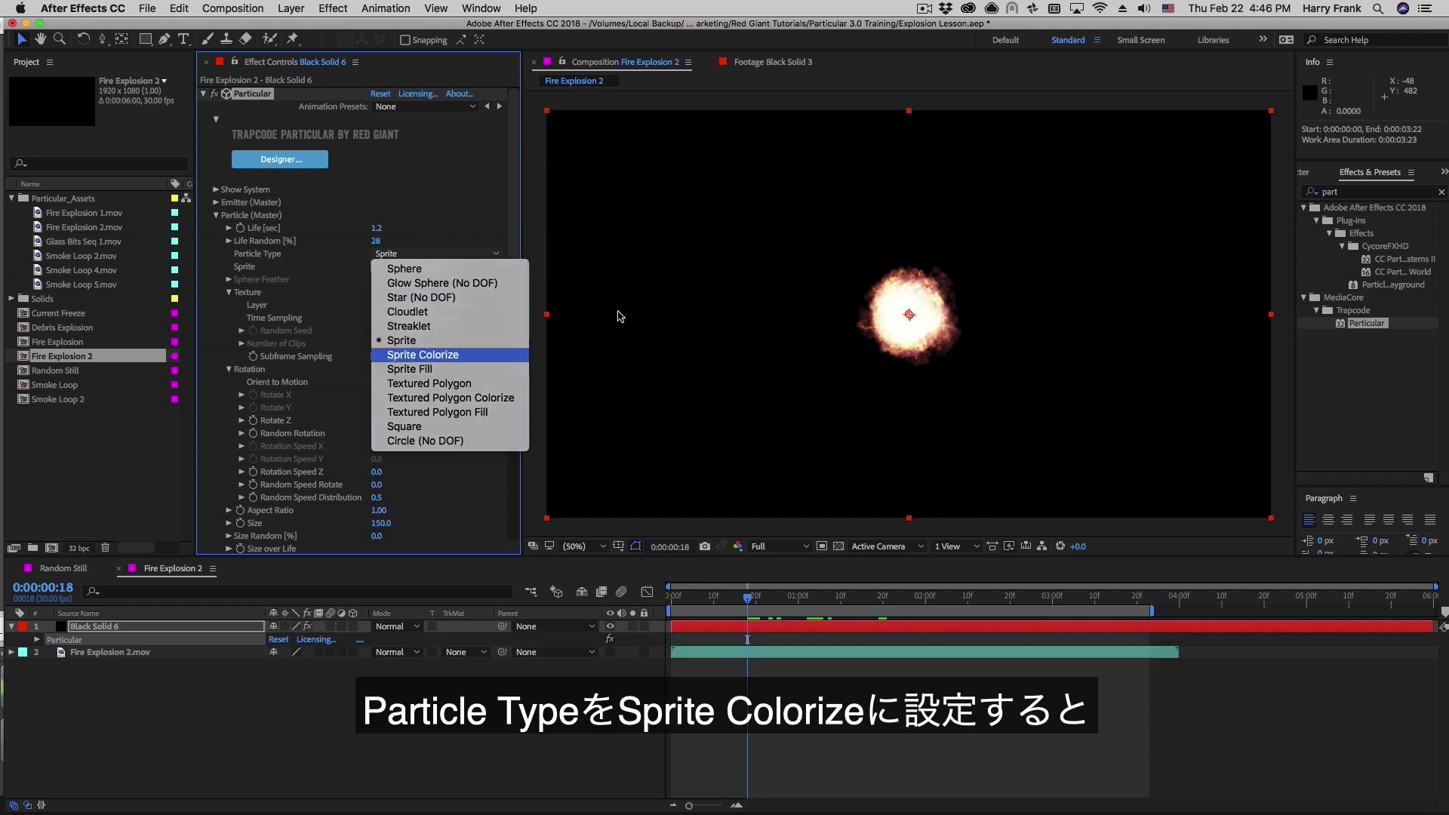
left_click(468, 357)
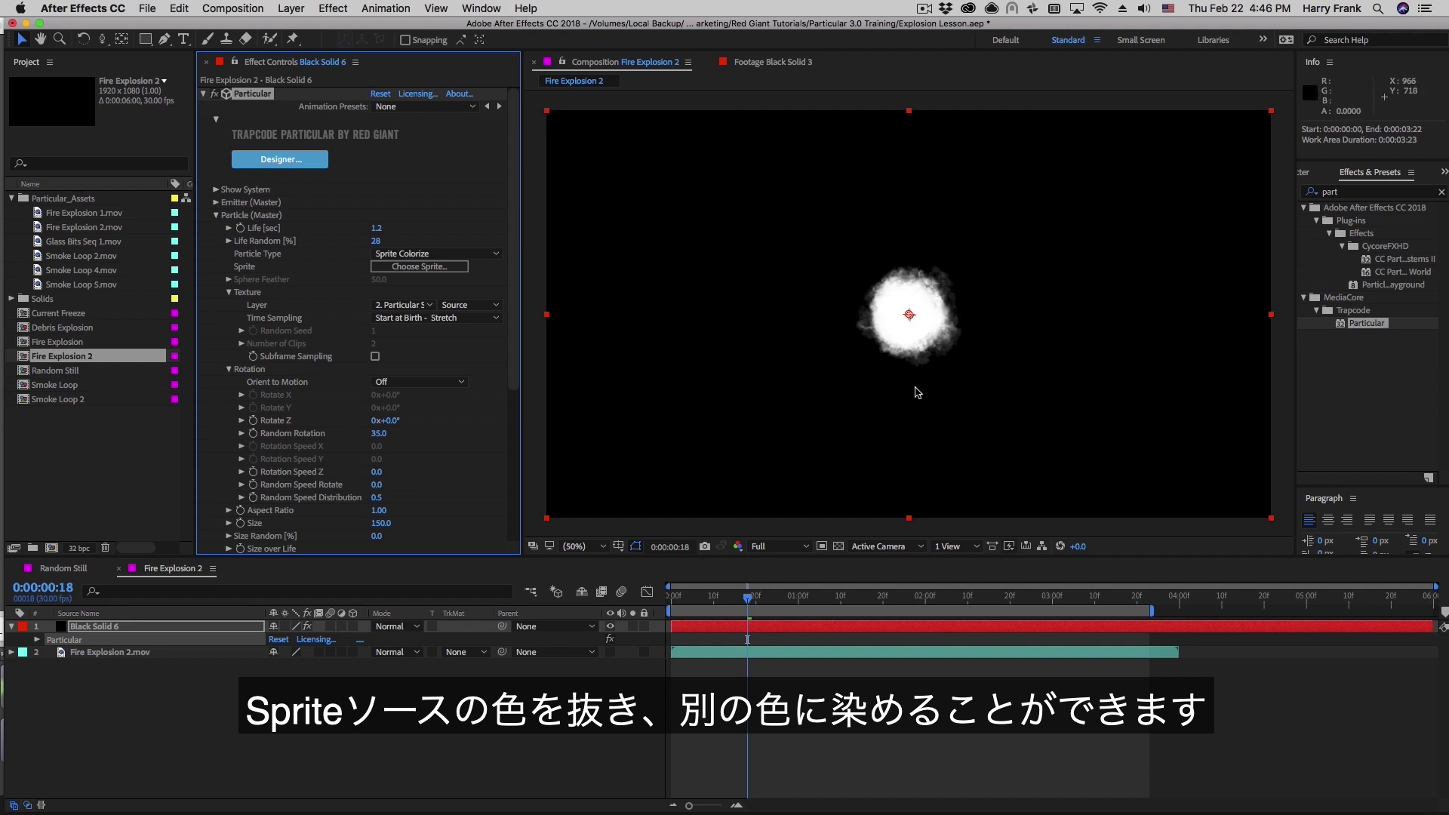
left_click(862, 599)
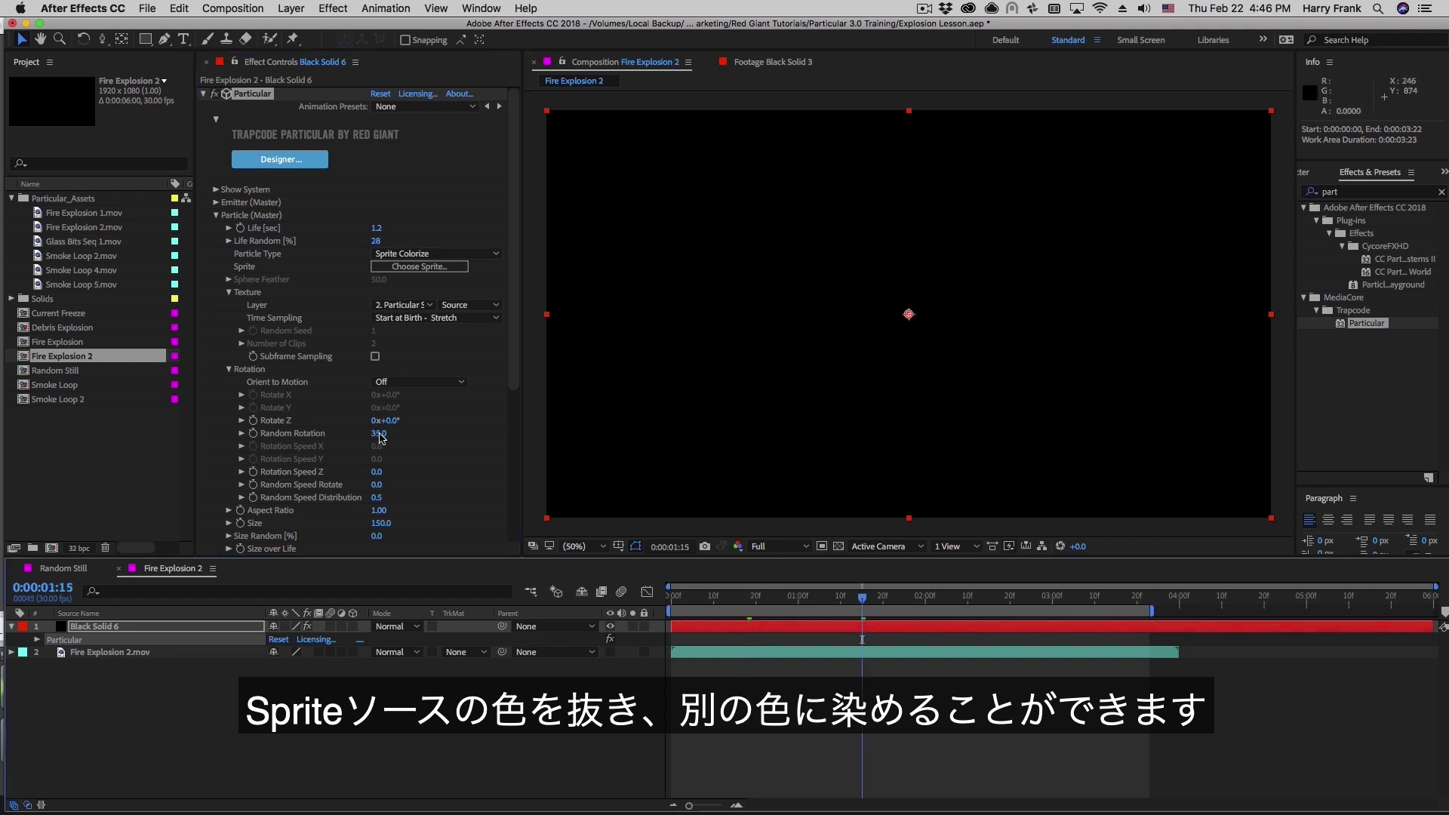
left_click(796, 598)
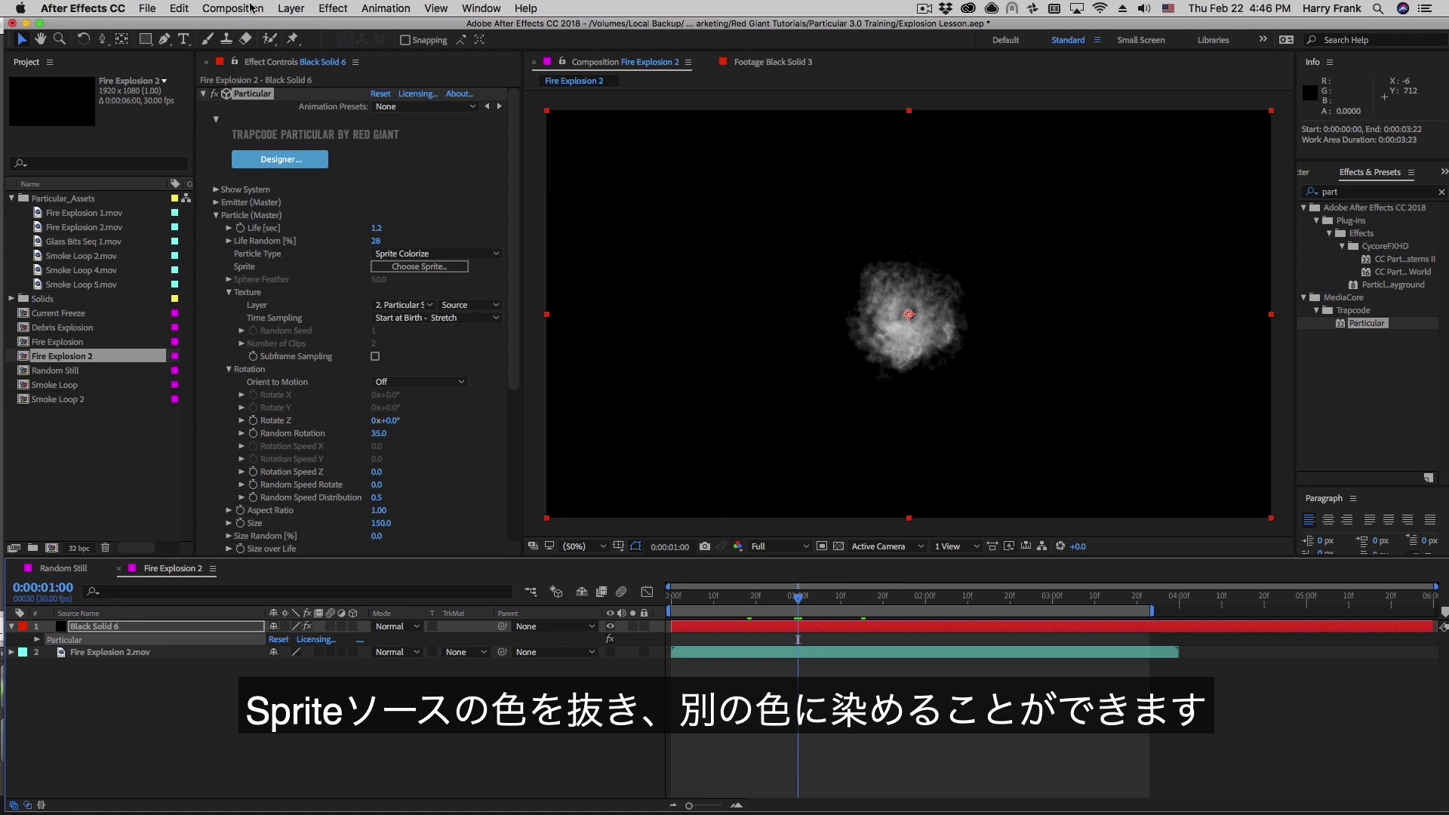
Apply the Shock Grenade preset from the Explosive category of the Designer's multiple system presets
left_click(287, 150)
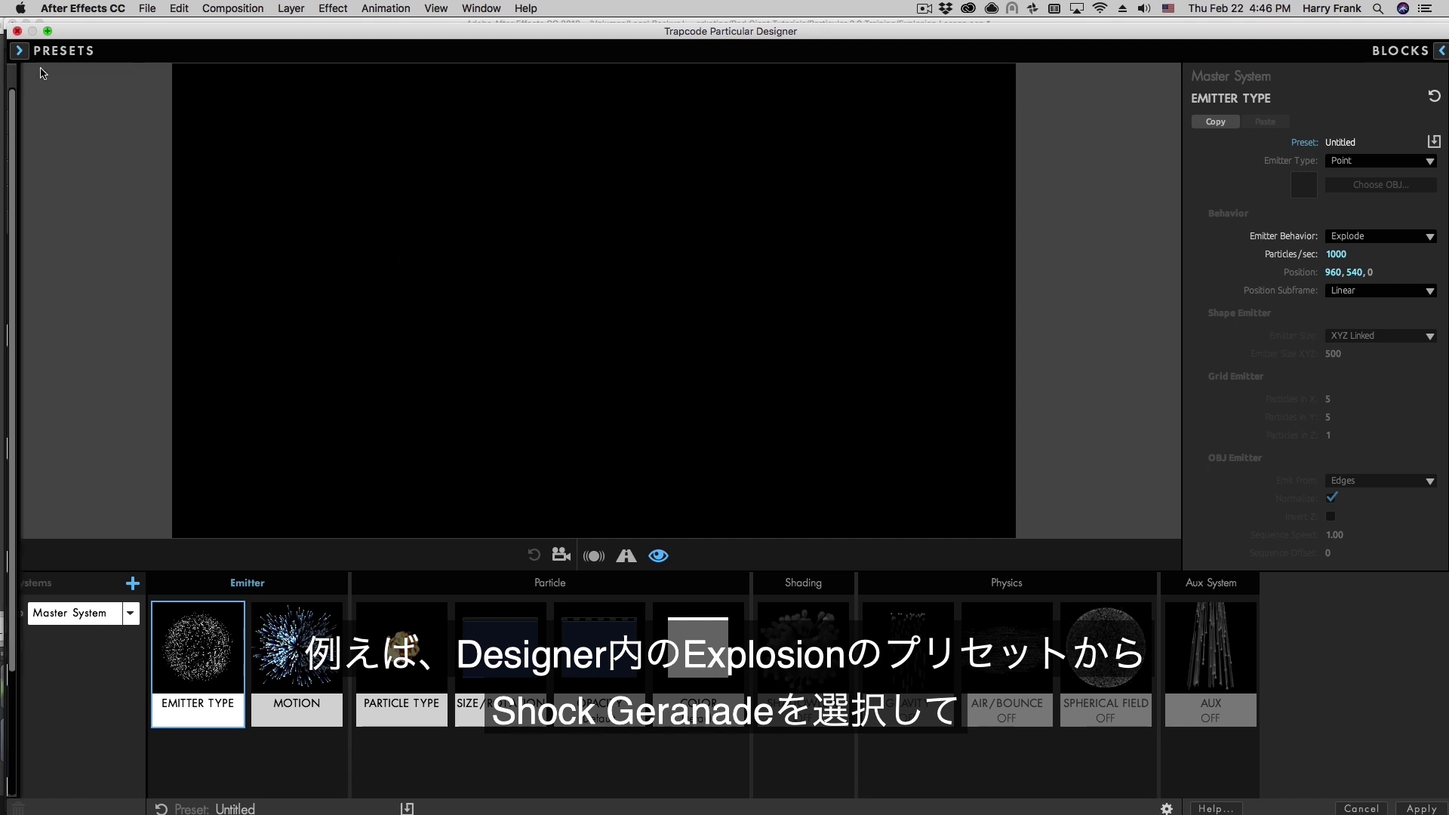
left_click(29, 50)
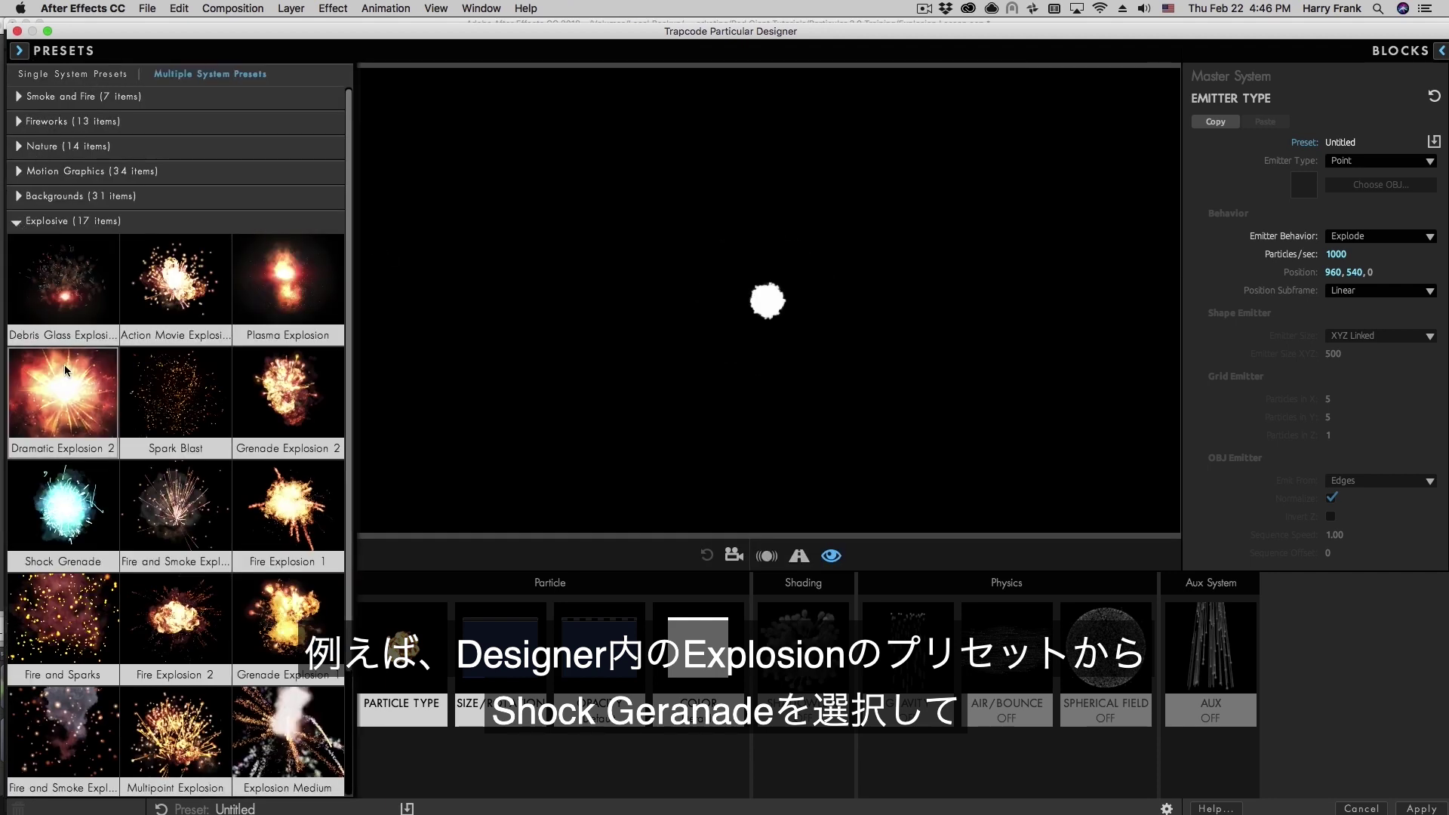
left_click(56, 513)
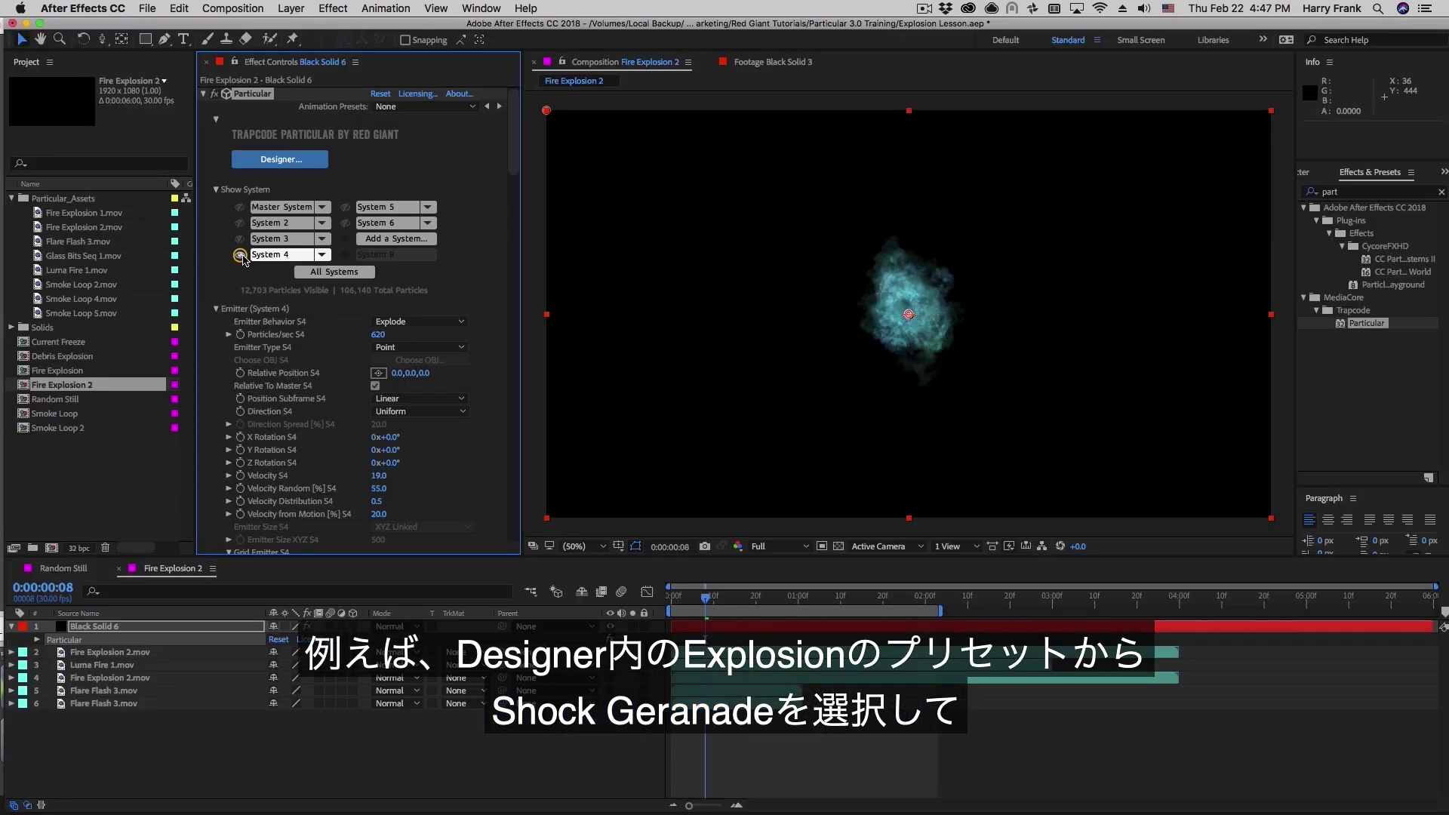
Show all particle systems, then isolate System 4 and examine its Particle Type and Color settings
left_click(338, 272)
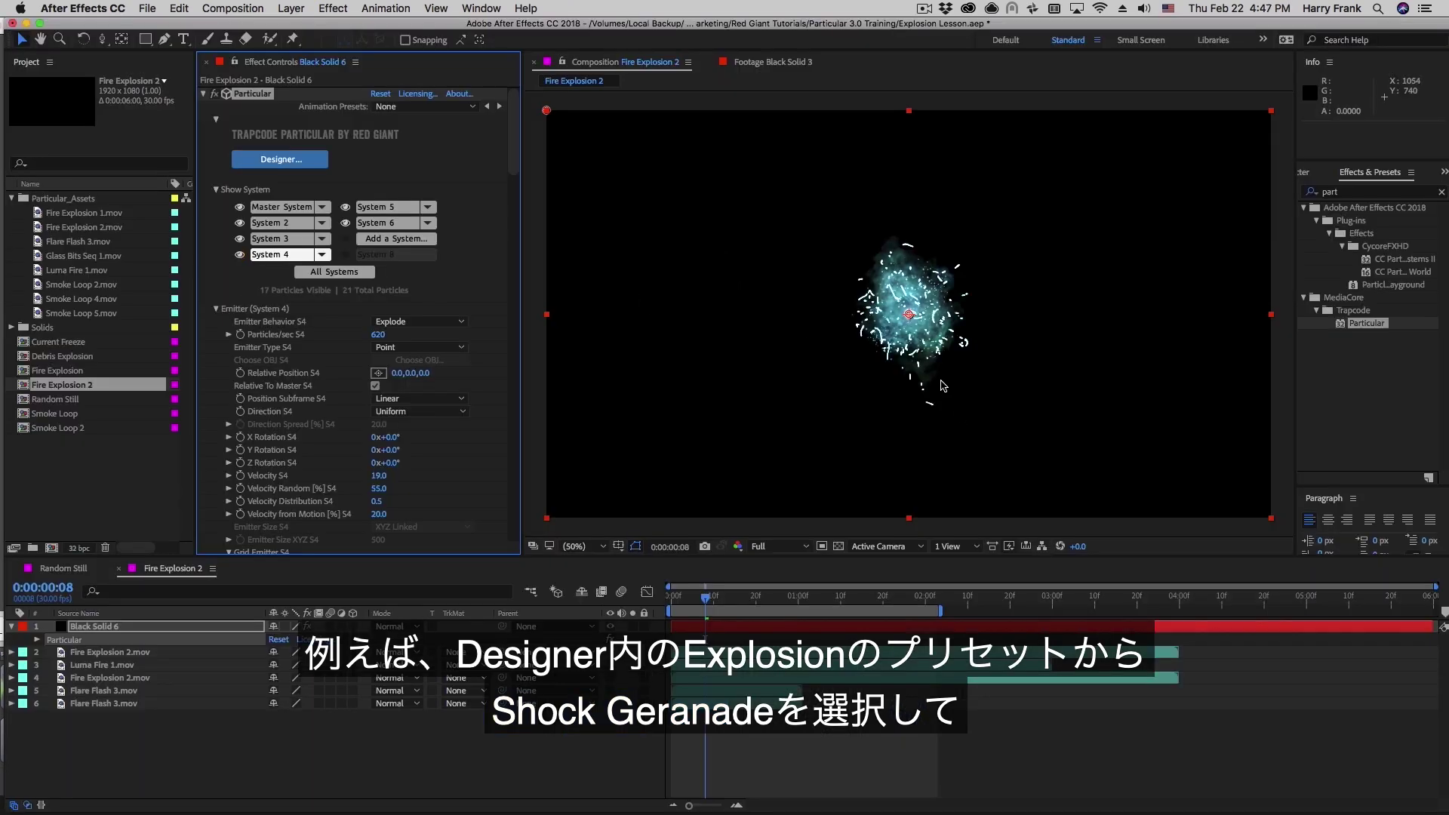
left_click(240, 255)
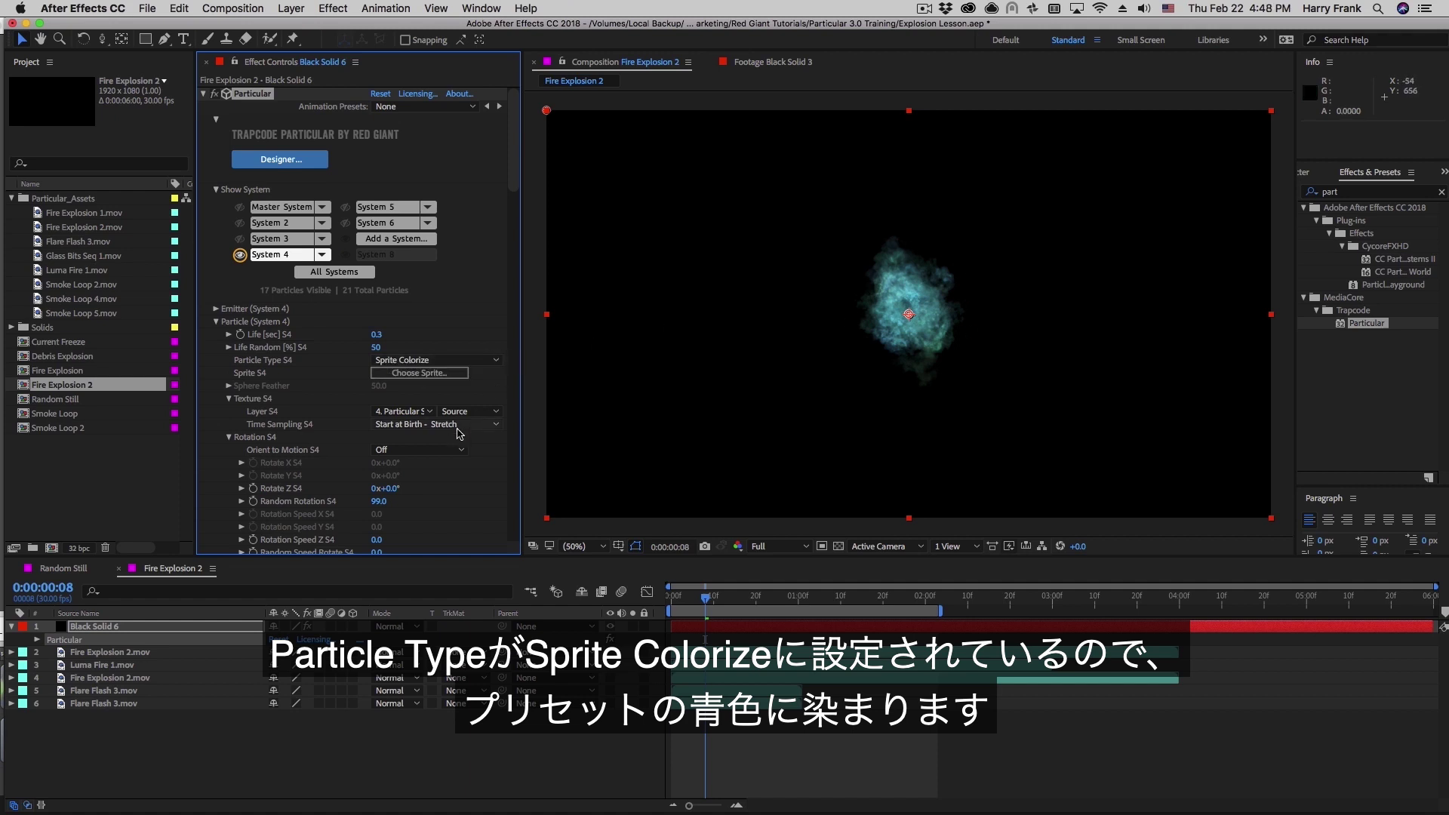
scroll(453, 370, "down", 5)
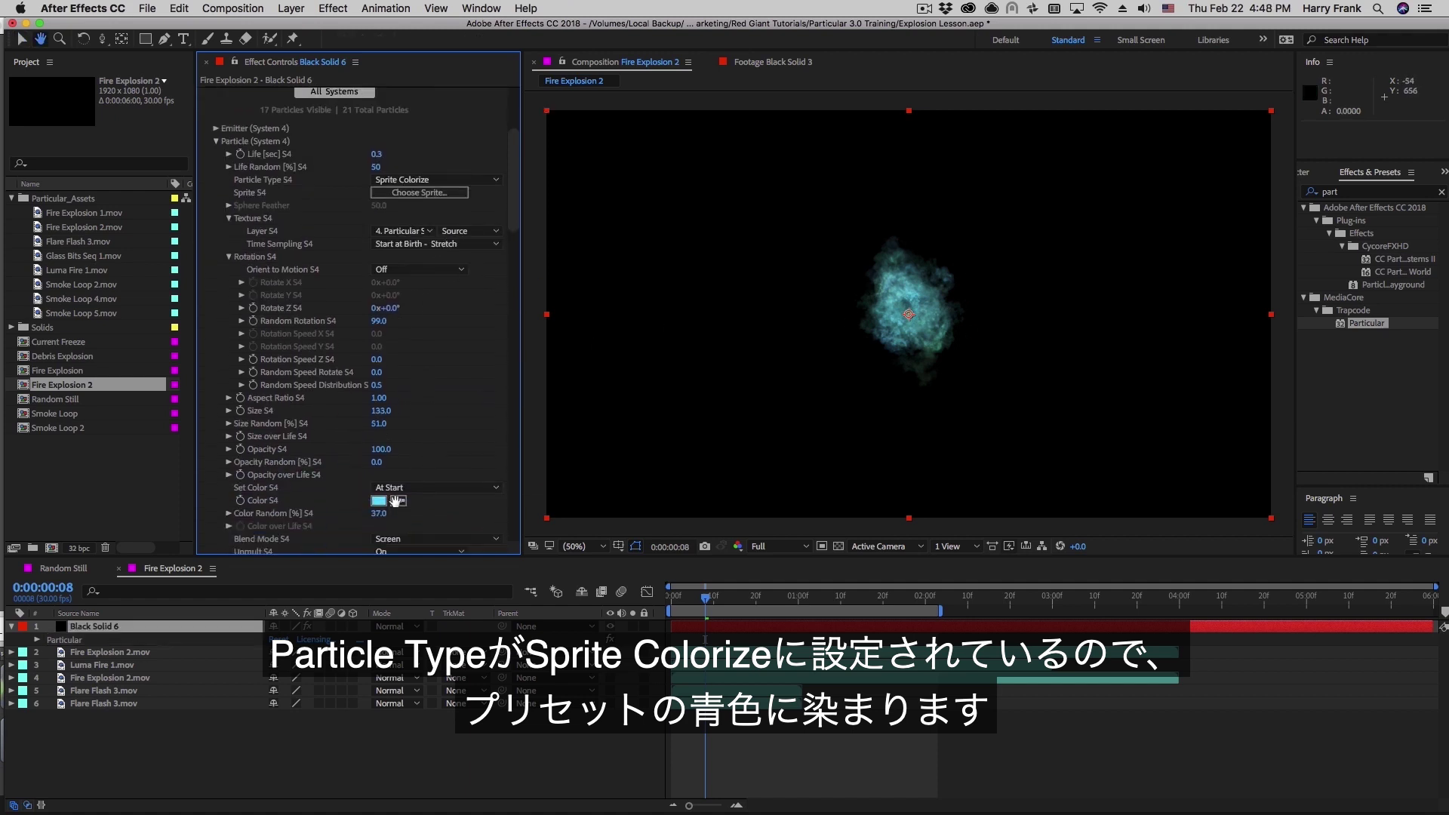
left_click_drag(394, 501, 395, 519)
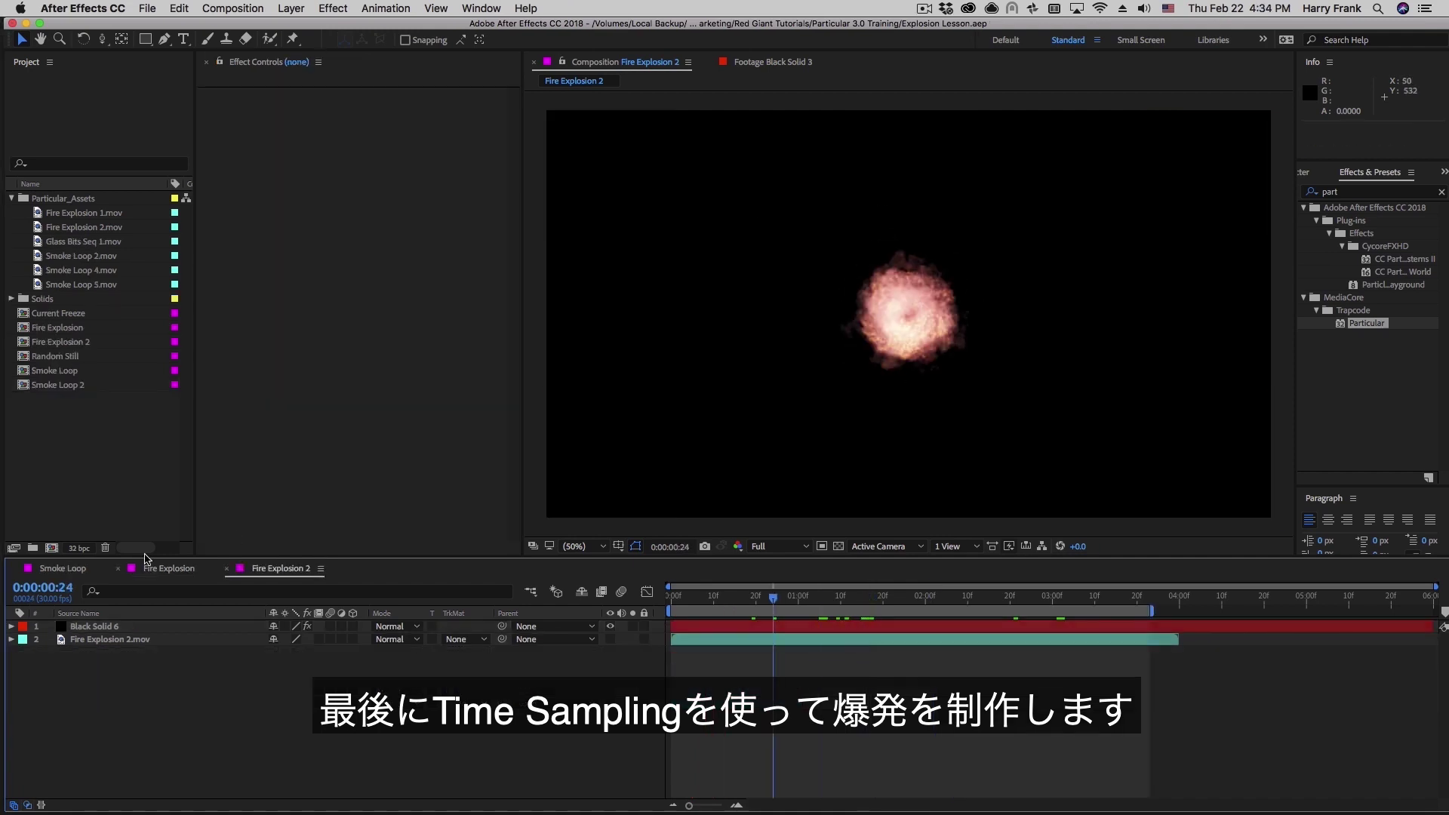
Duplicate the Fire Explosion 2 composition and rename the copy Debris Explosion
left_click(63, 343)
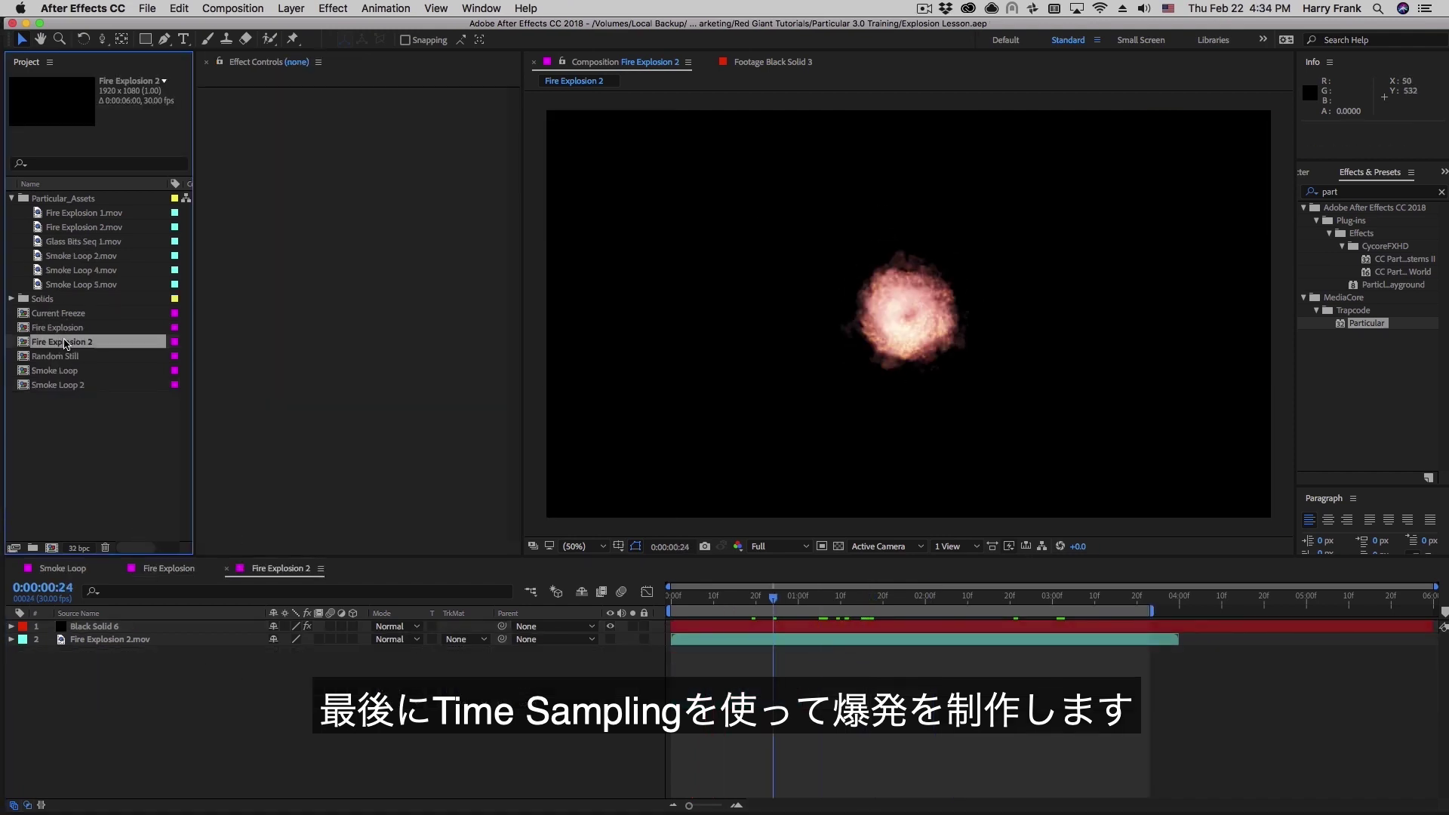
key("super+d")
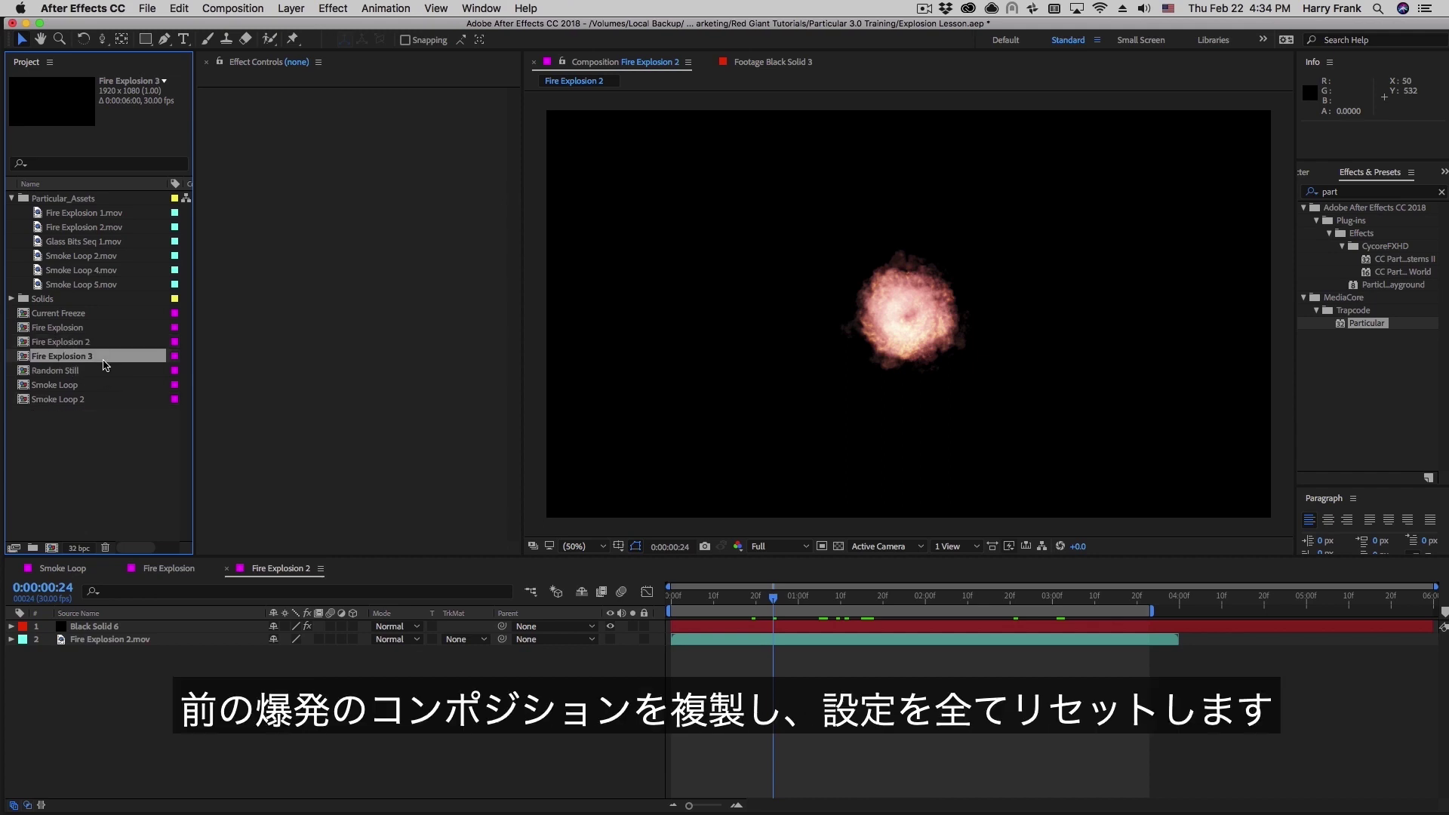
key("Return")
type("Debris Explo")
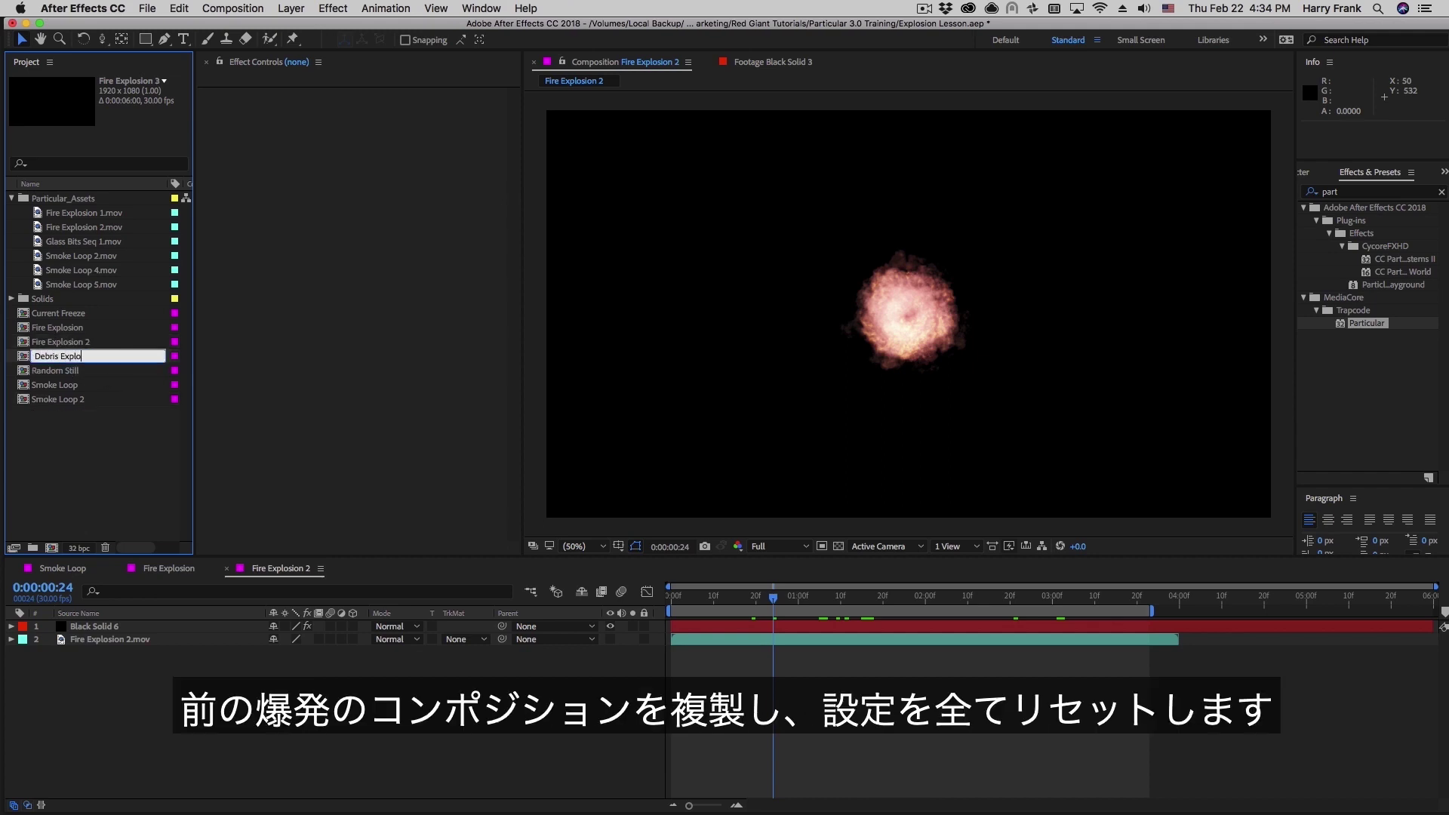
type("sion")
key("Return")
In the Debris Explosion composition, reset Particular on Black Solid 6 and remove the Fire Explosion 2.mov layer
double_click(64, 327)
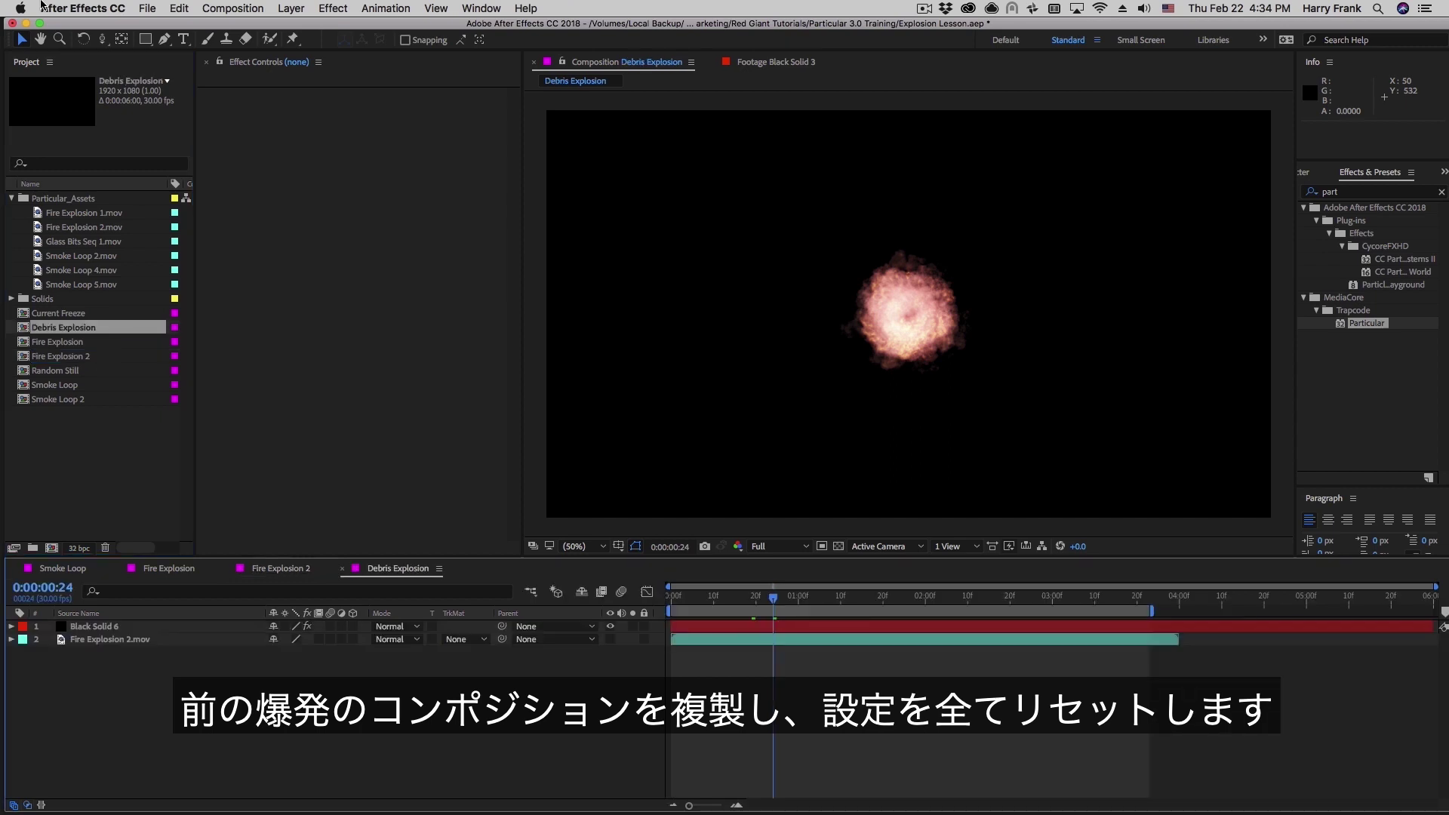
left_click(91, 626)
key("e")
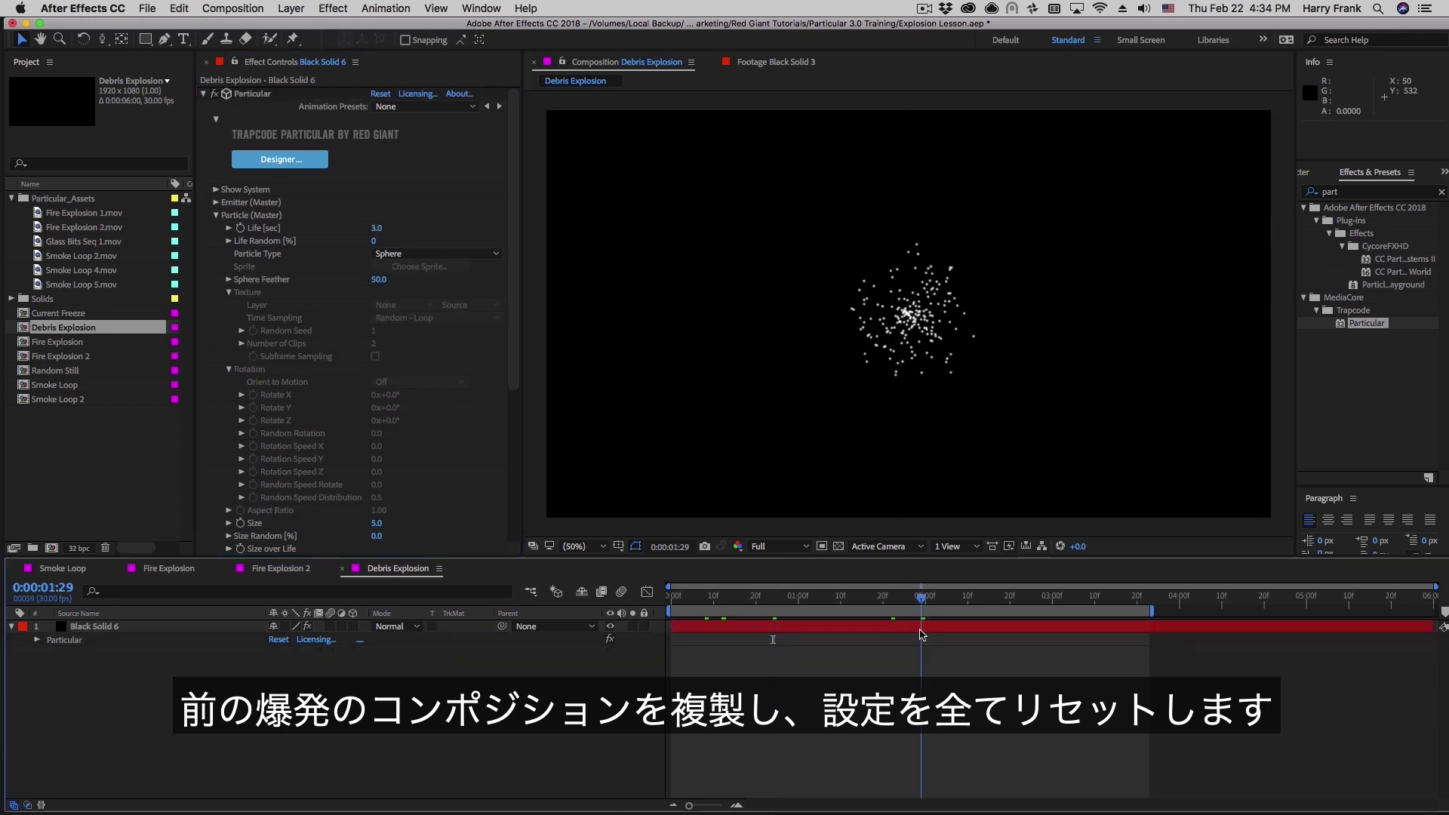
Set the master emitter's Behavior to Explode and its Particles/sec to 2000
left_click(217, 202)
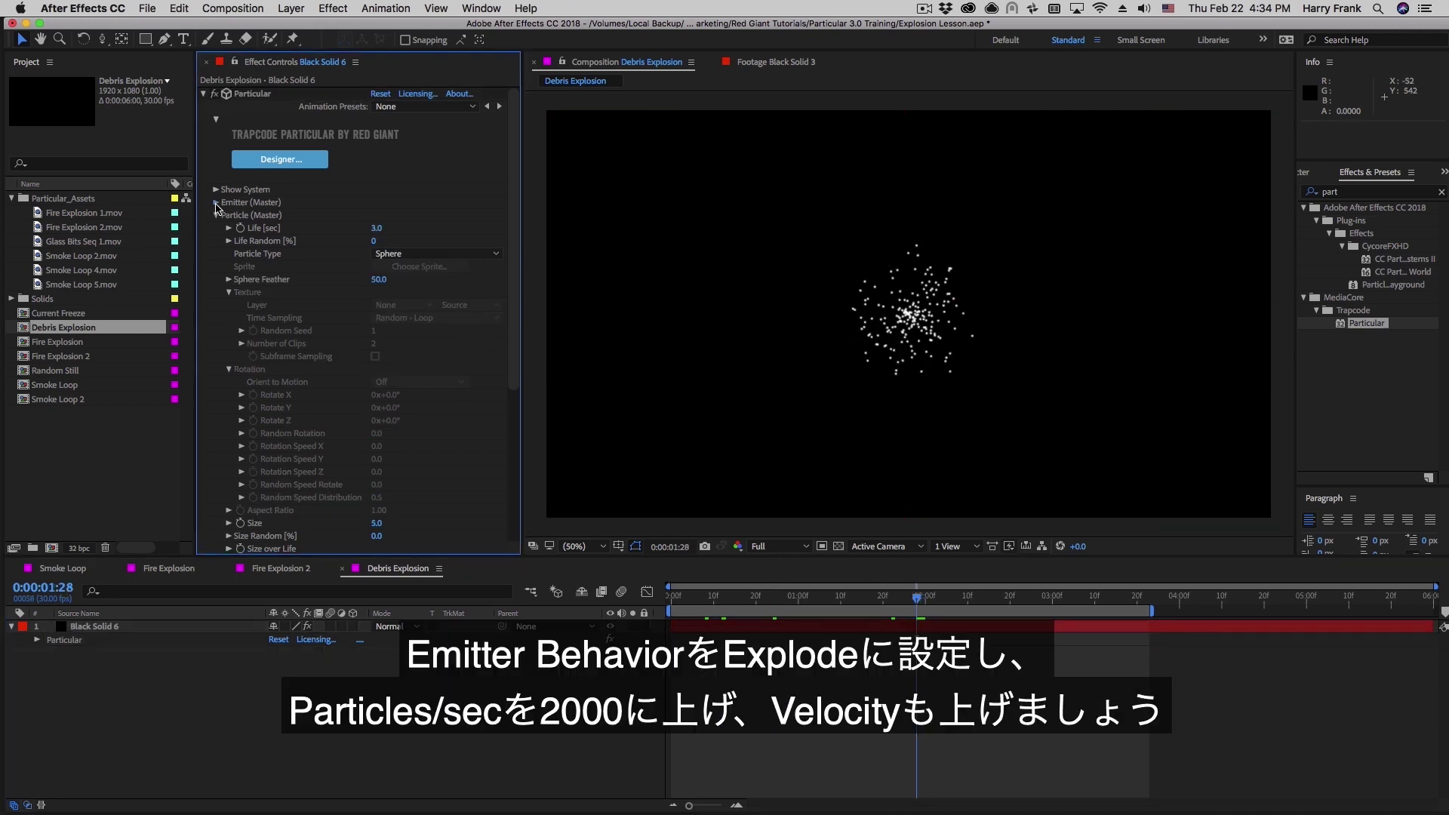
left_click(415, 215)
left_click(398, 245)
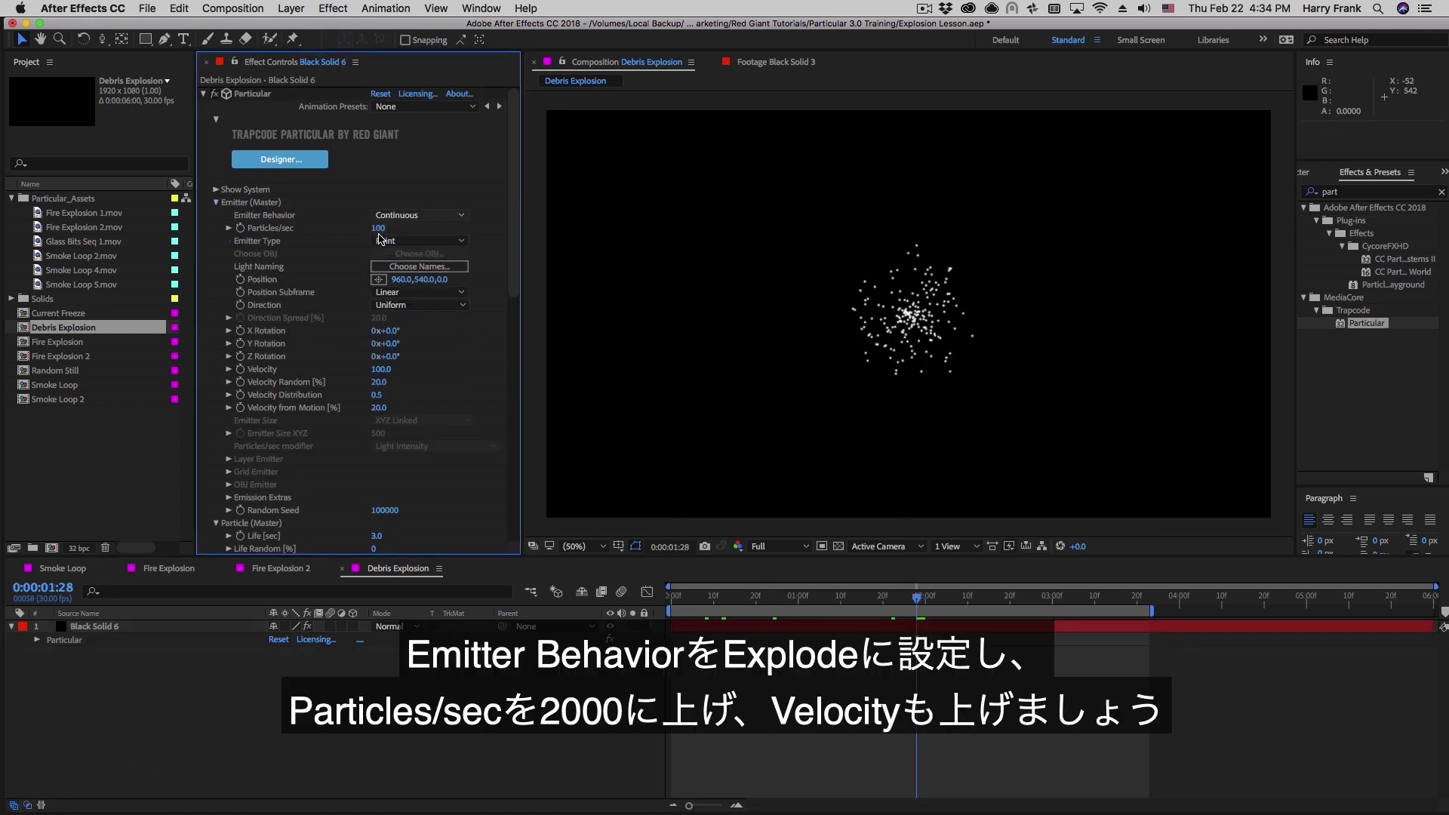
left_click(383, 228)
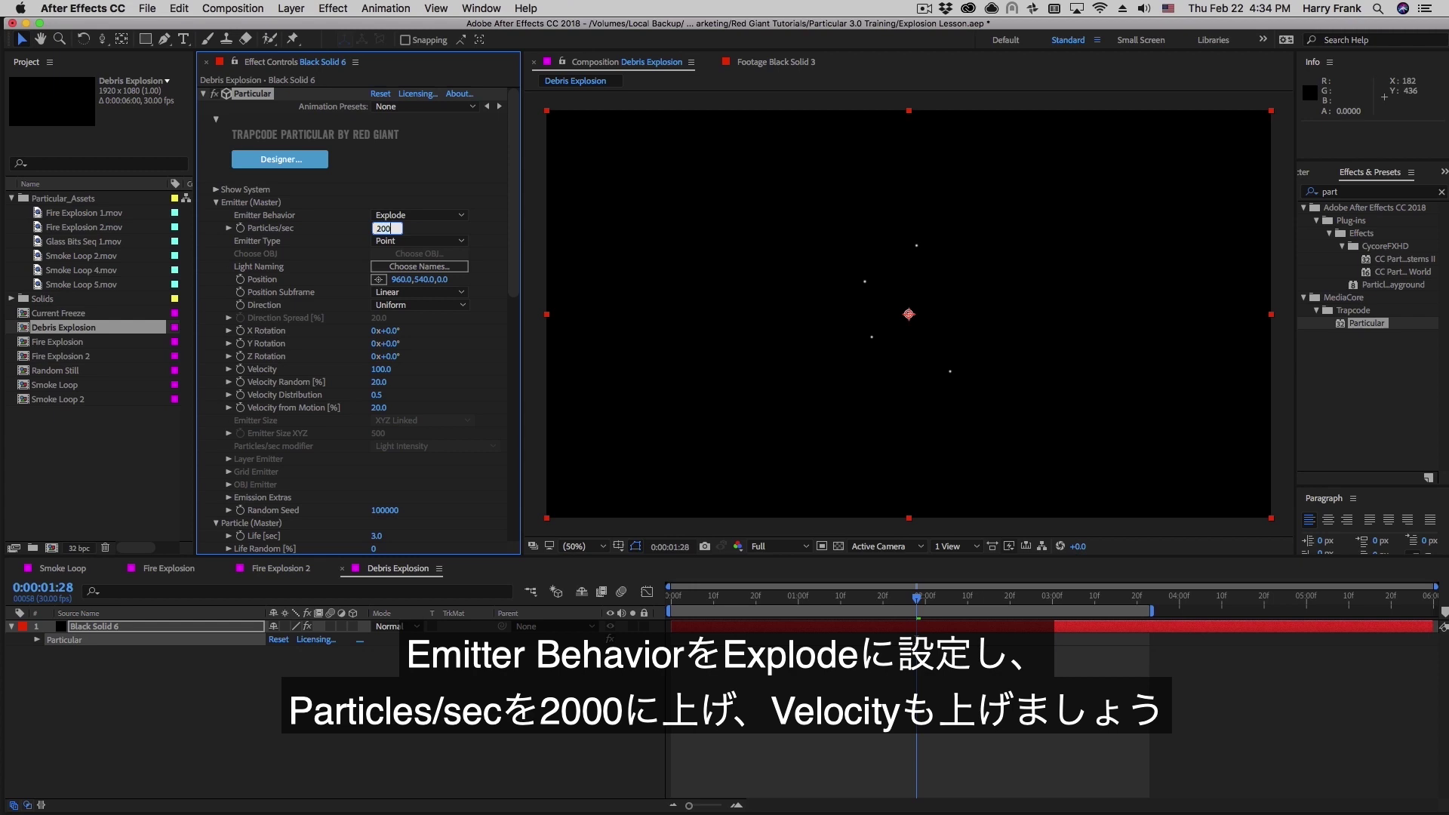
type("2000")
key("Return")
Set the master emitter's Velocity to 200 for the debris burst
left_click(381, 369)
type("200")
key("Return")
Set the Particle Type to Sprite and load the Glass Bits Seq 1 sprite from Dust and Debris
left_click(216, 202)
left_click(426, 259)
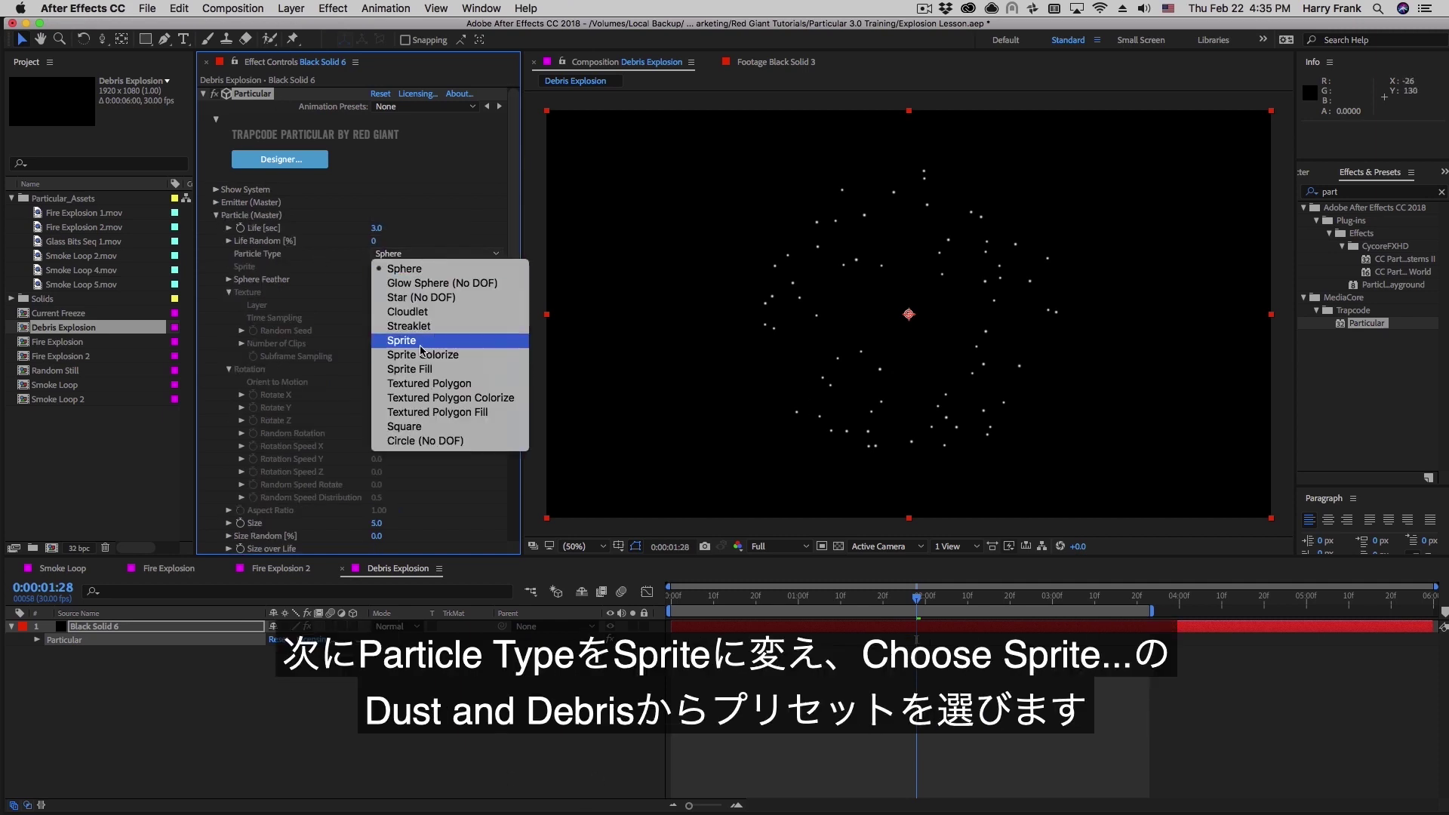
left_click(412, 333)
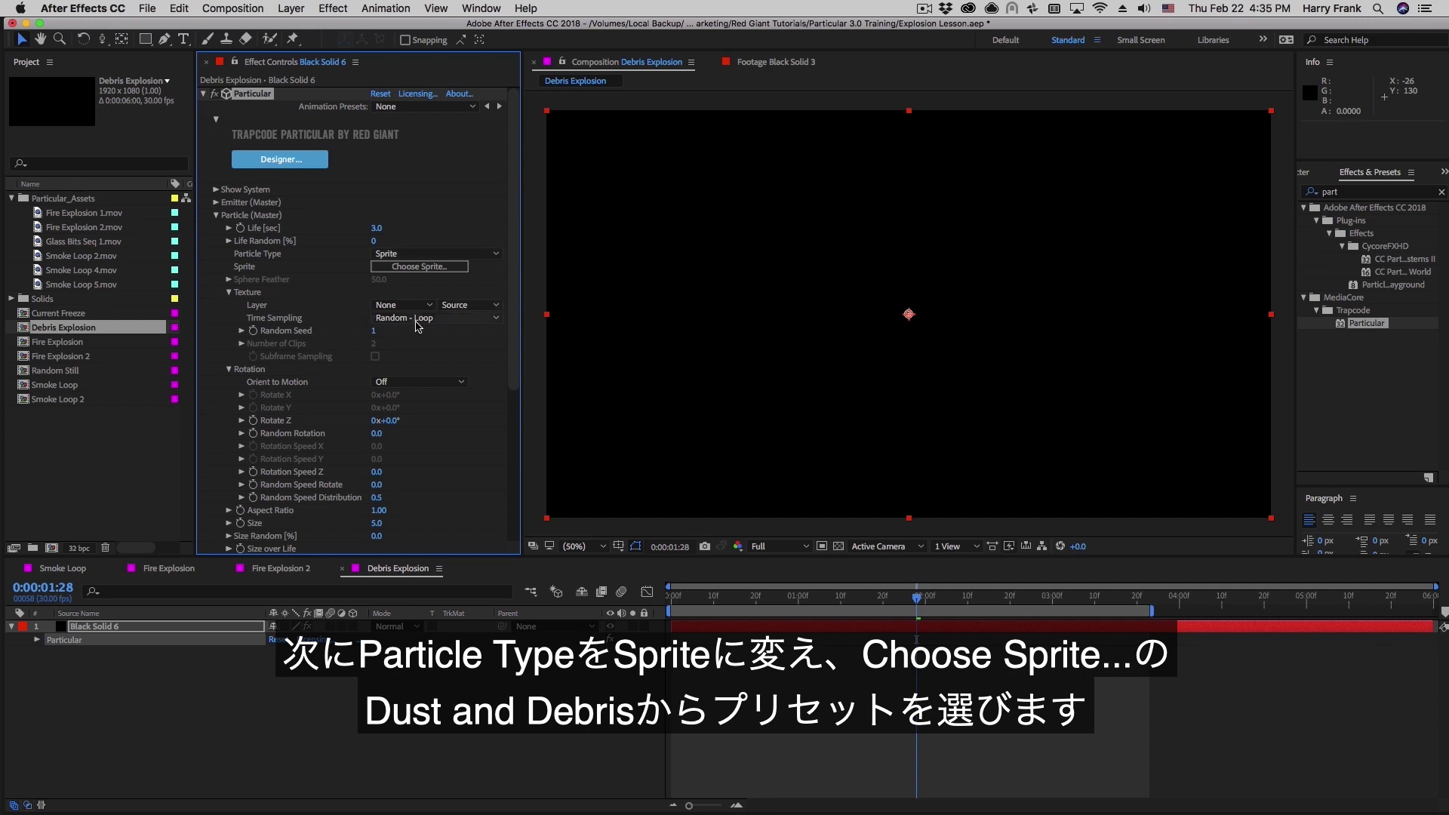
left_click(423, 266)
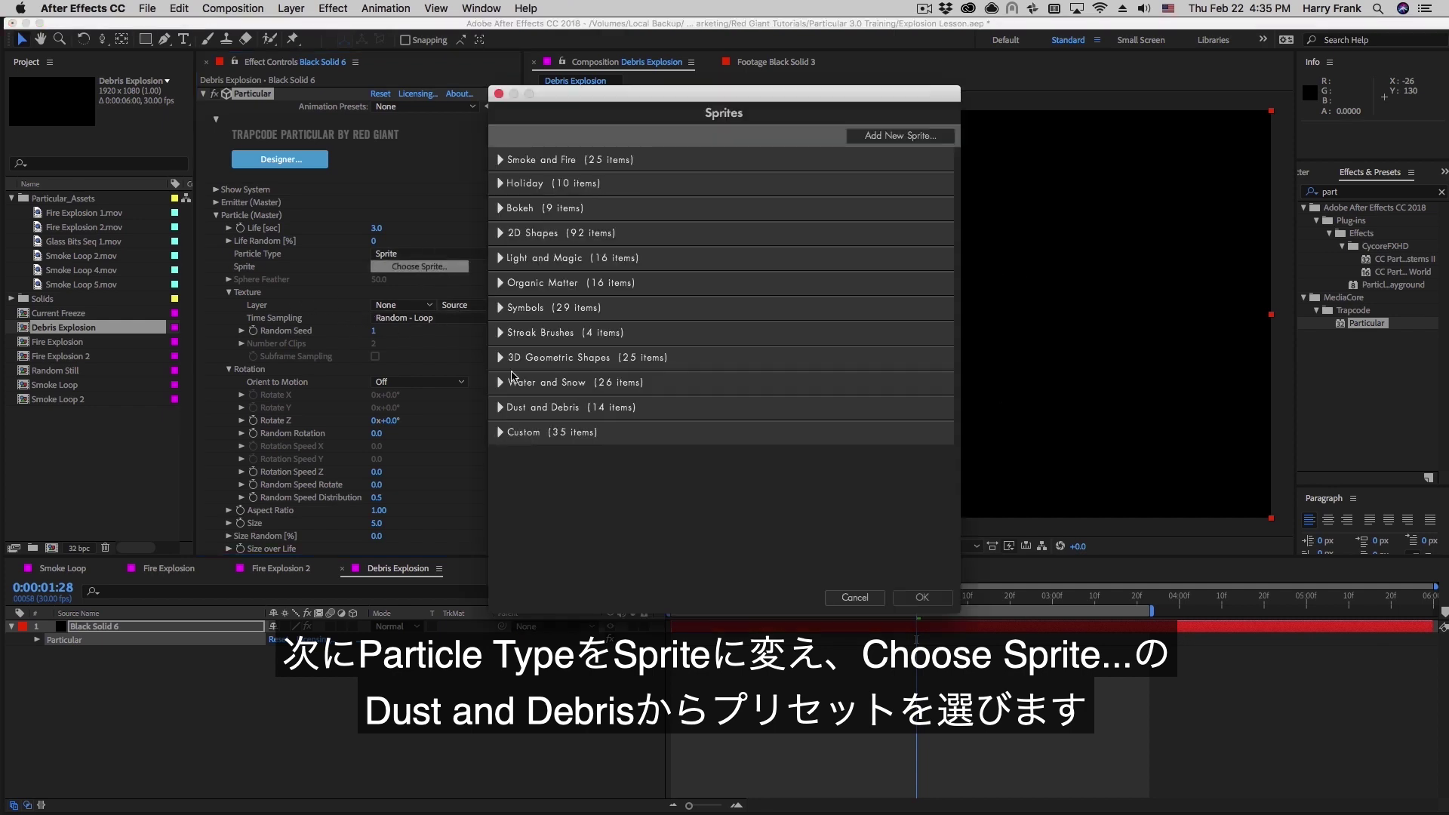
left_click(500, 408)
scroll(520, 408, "down", 4)
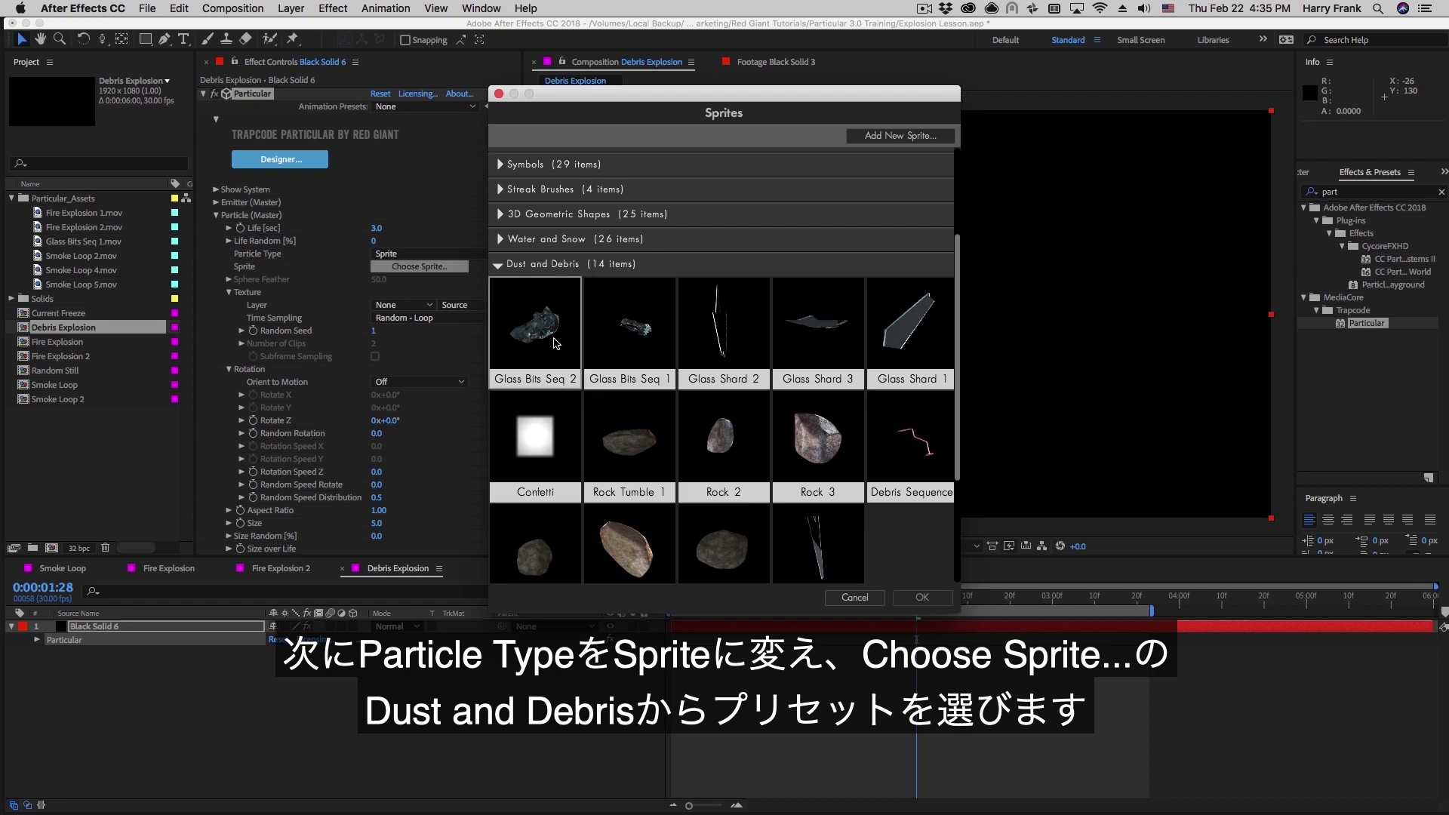
double_click(655, 351)
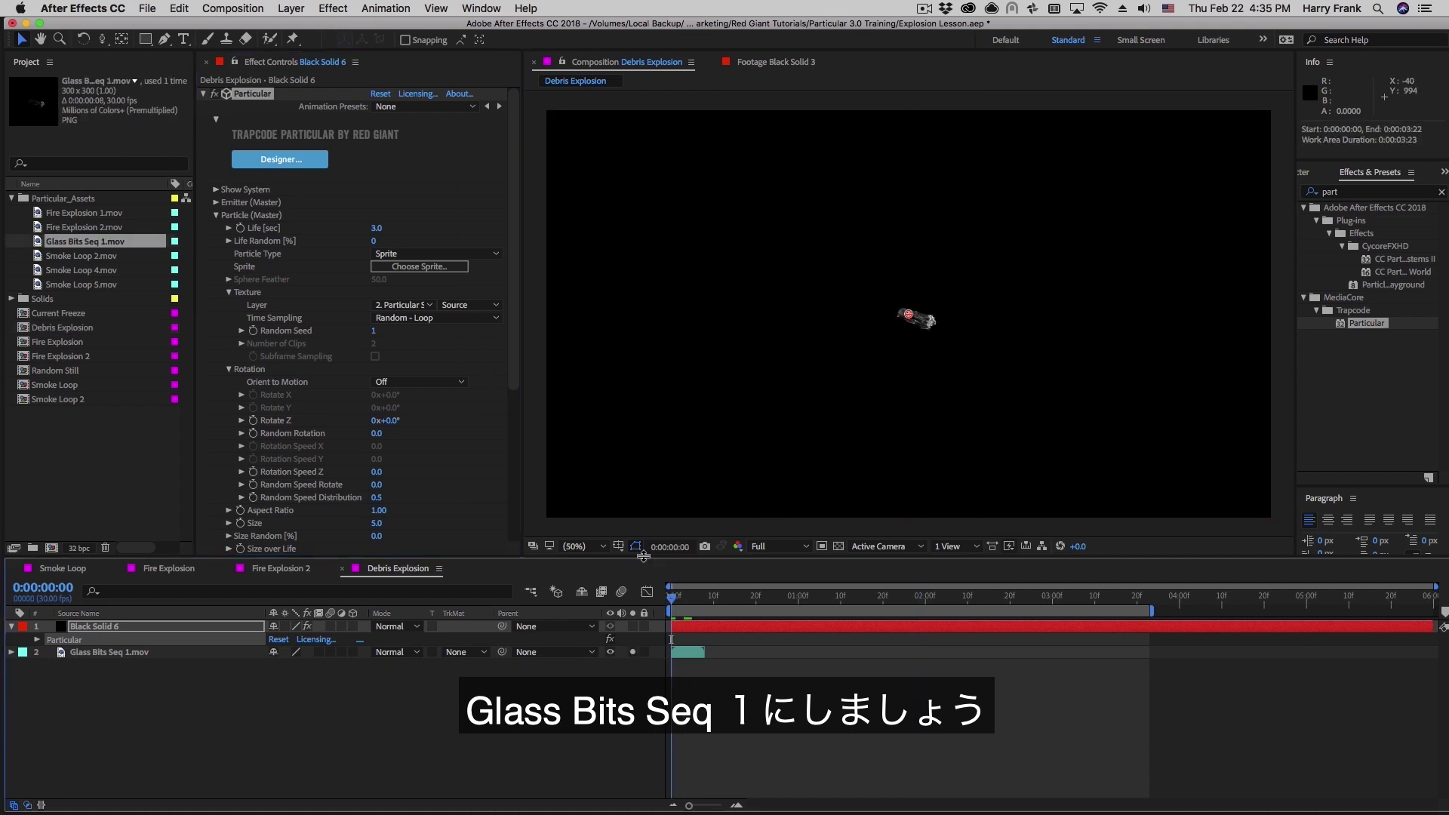
Step frame by frame from 0:00:00:00 to 0:00:00:06 to examine how the glass sprite changes angle
key("Page_Down")
key("Page_Down")
key("Page_Down")
key("Page_Down")
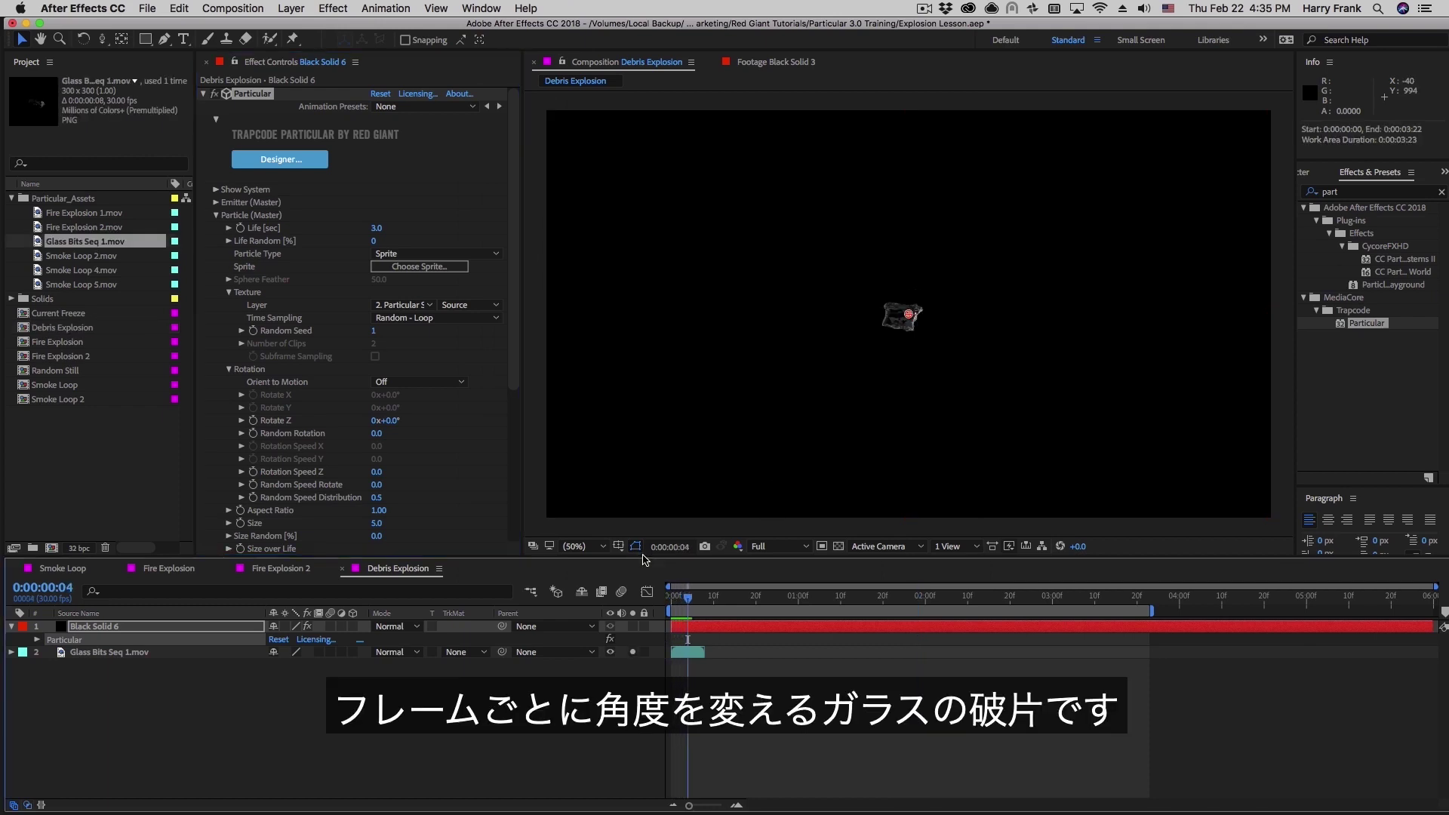
key("Page_Down")
key("Page_Down")
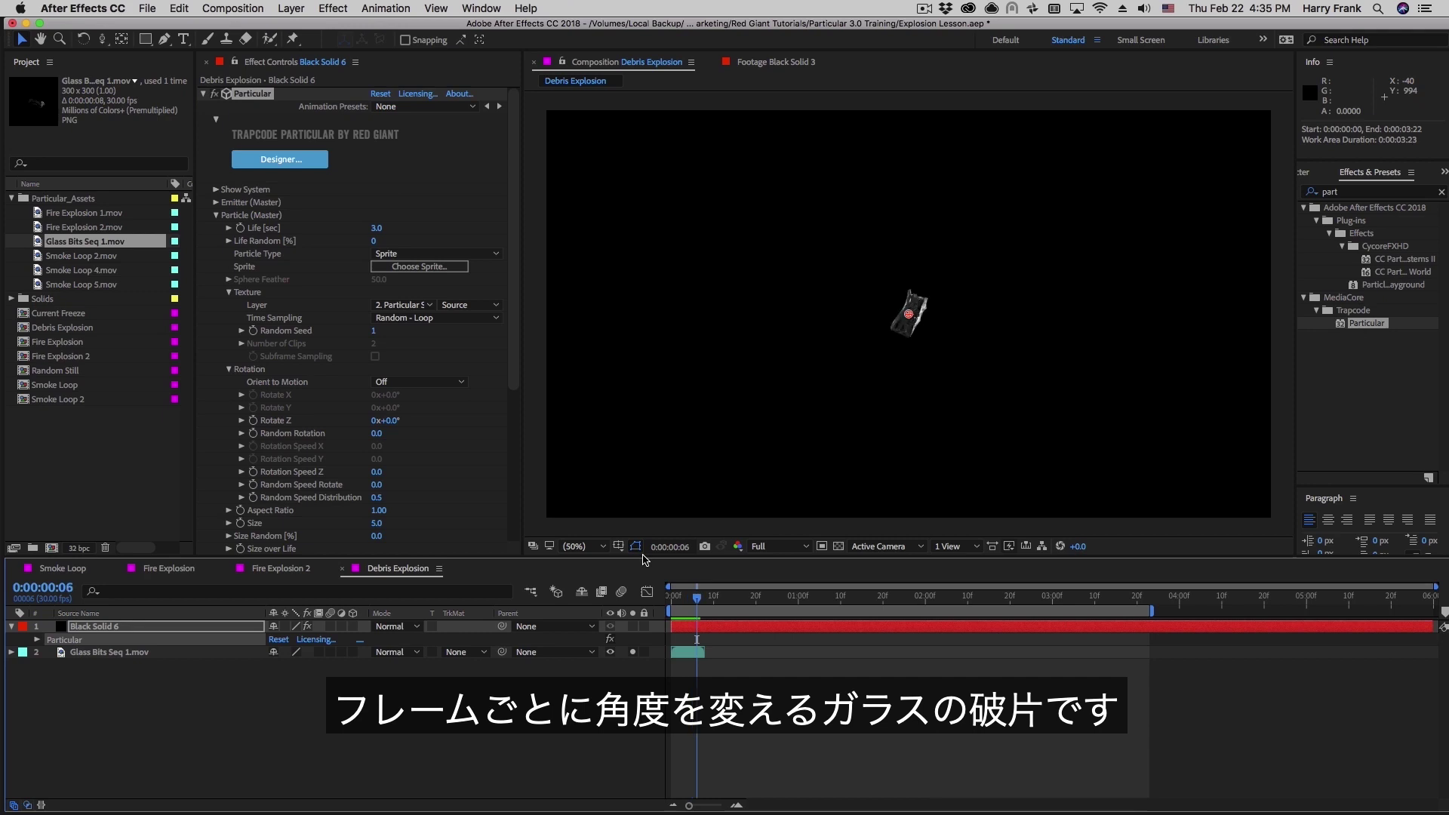
Step back to 0:00:00:01 and forward to 0:00:00:04 to examine the glass sprite's angle on each frame
key("Page_Up")
key("Page_Up")
key("Page_Up")
key("Page_Up")
key("Page_Up")
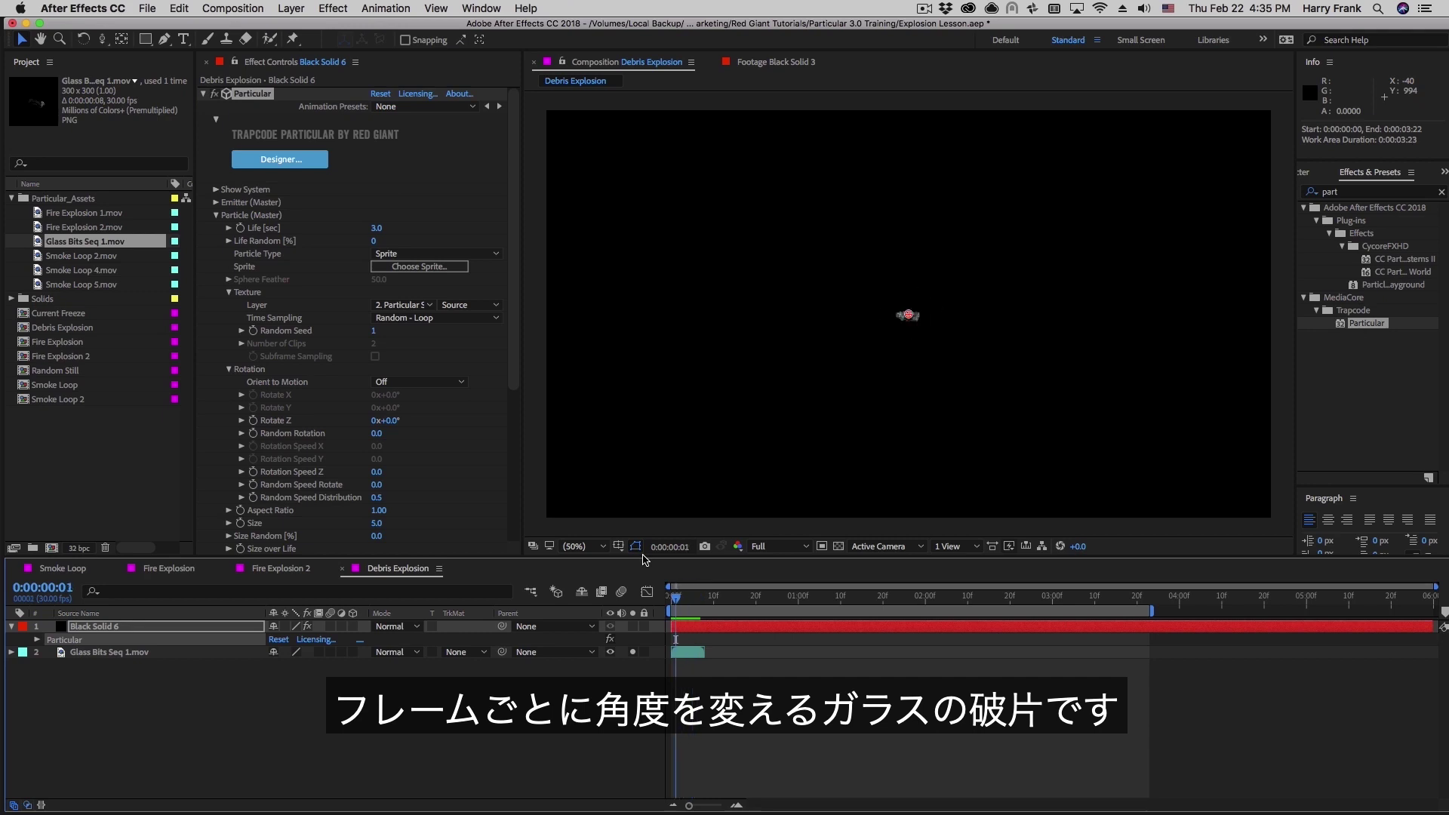
key("Page_Down")
key("Page_Down")
key("Page_Down")
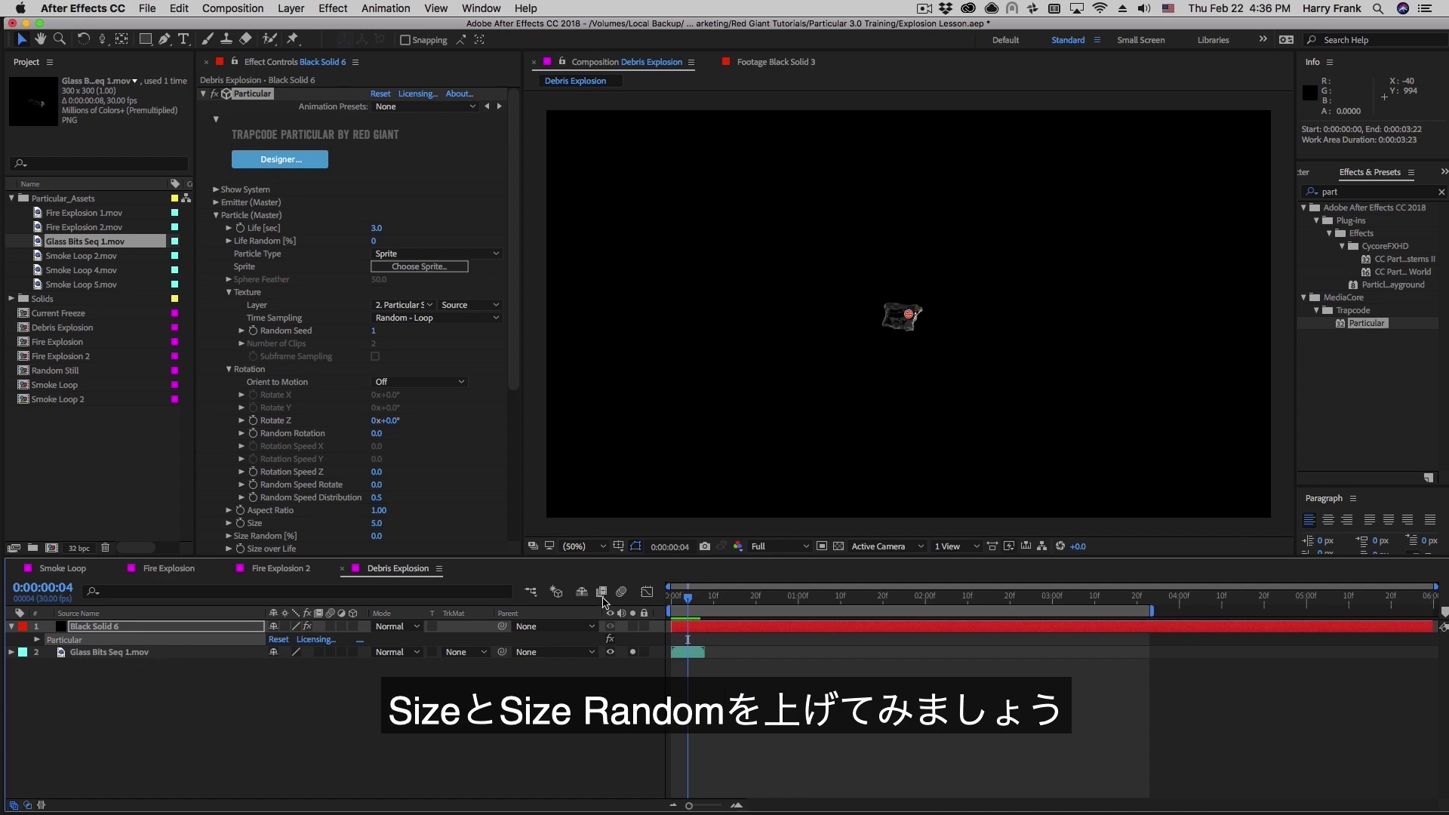
Unsolo the Glass Bits Seq 1 layer, raise the particles' Size to 158 and Size Random to 54%, and preview the explosion
key("space")
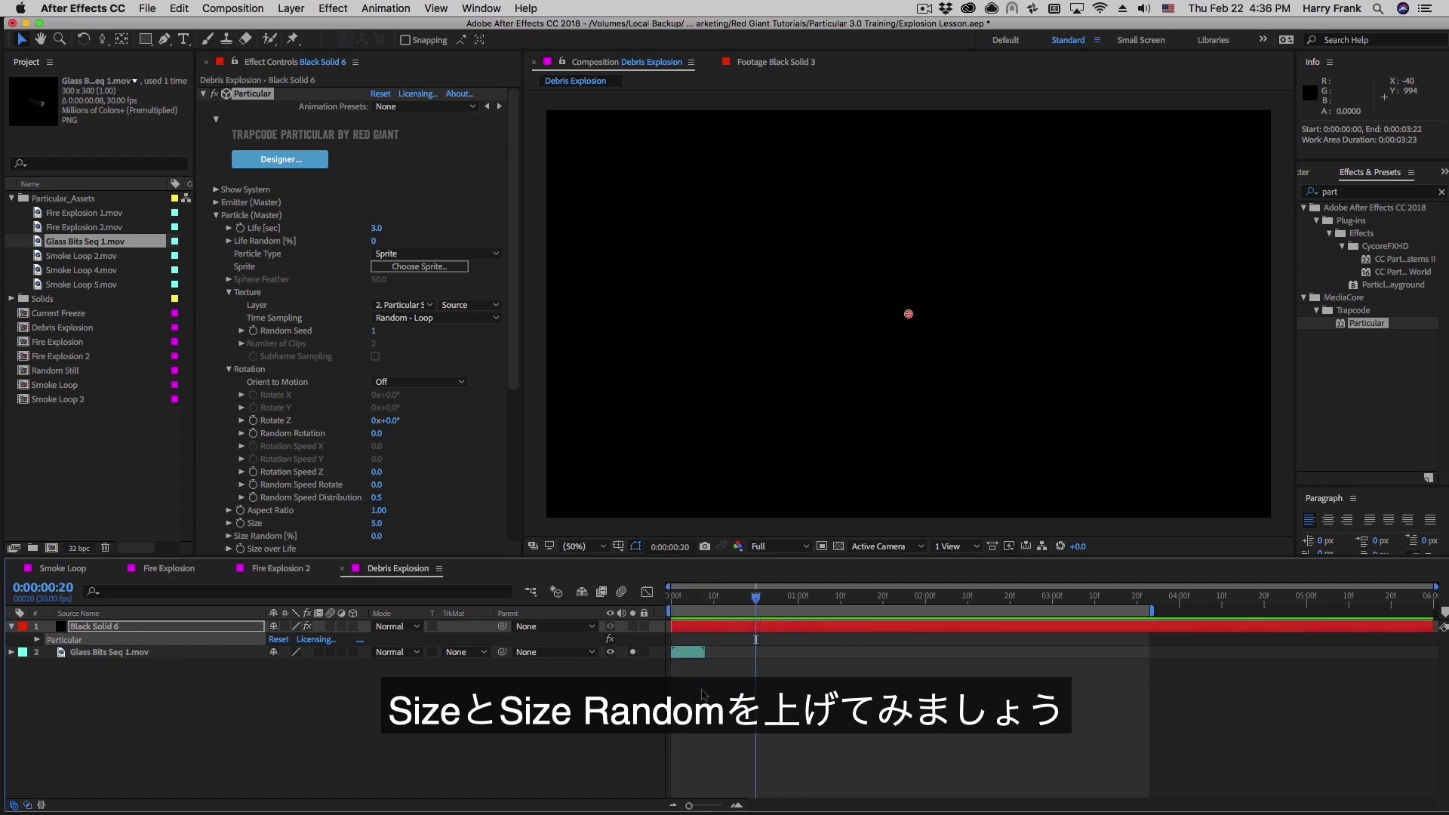
left_click(632, 652)
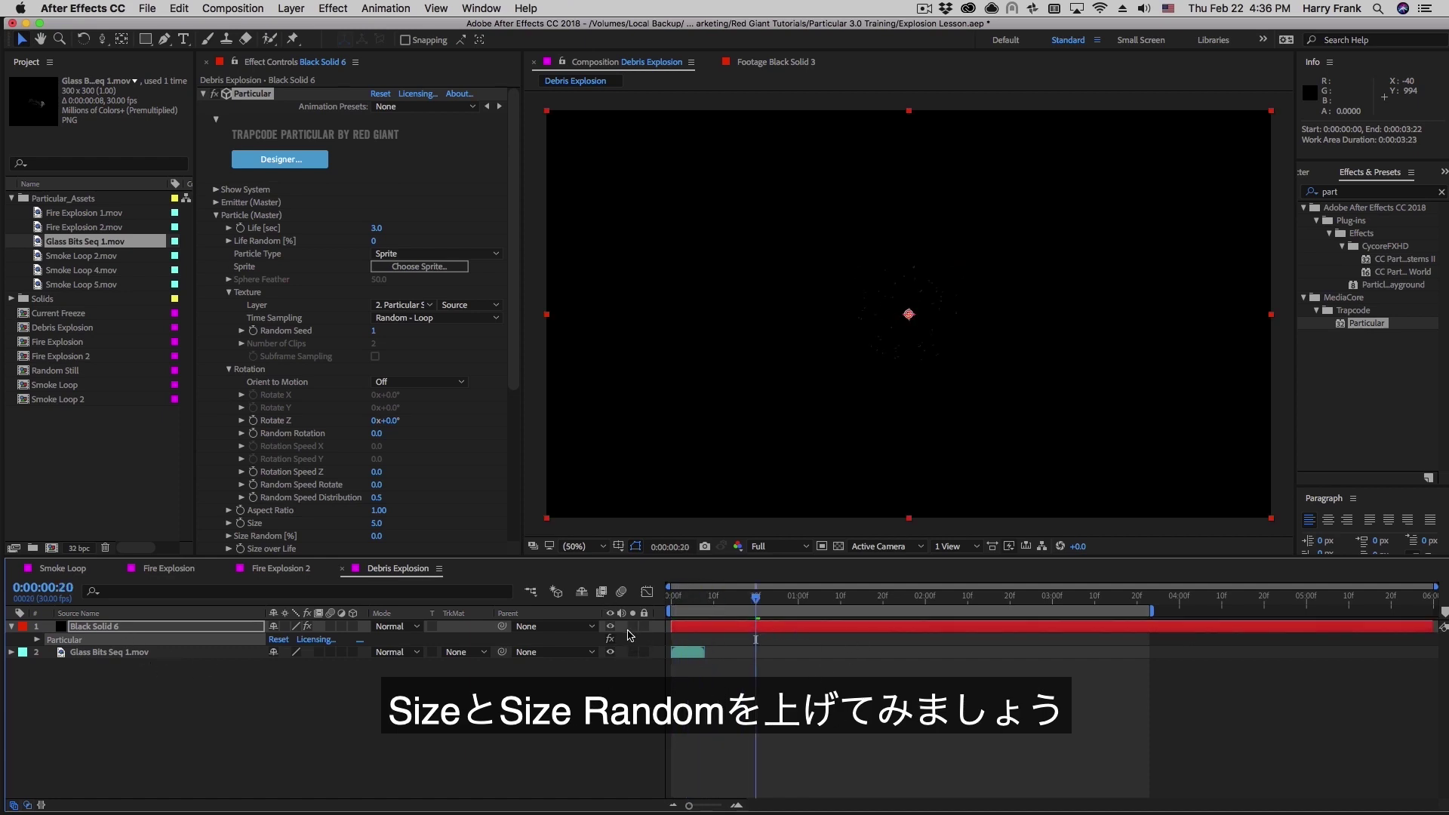
left_click(228, 369)
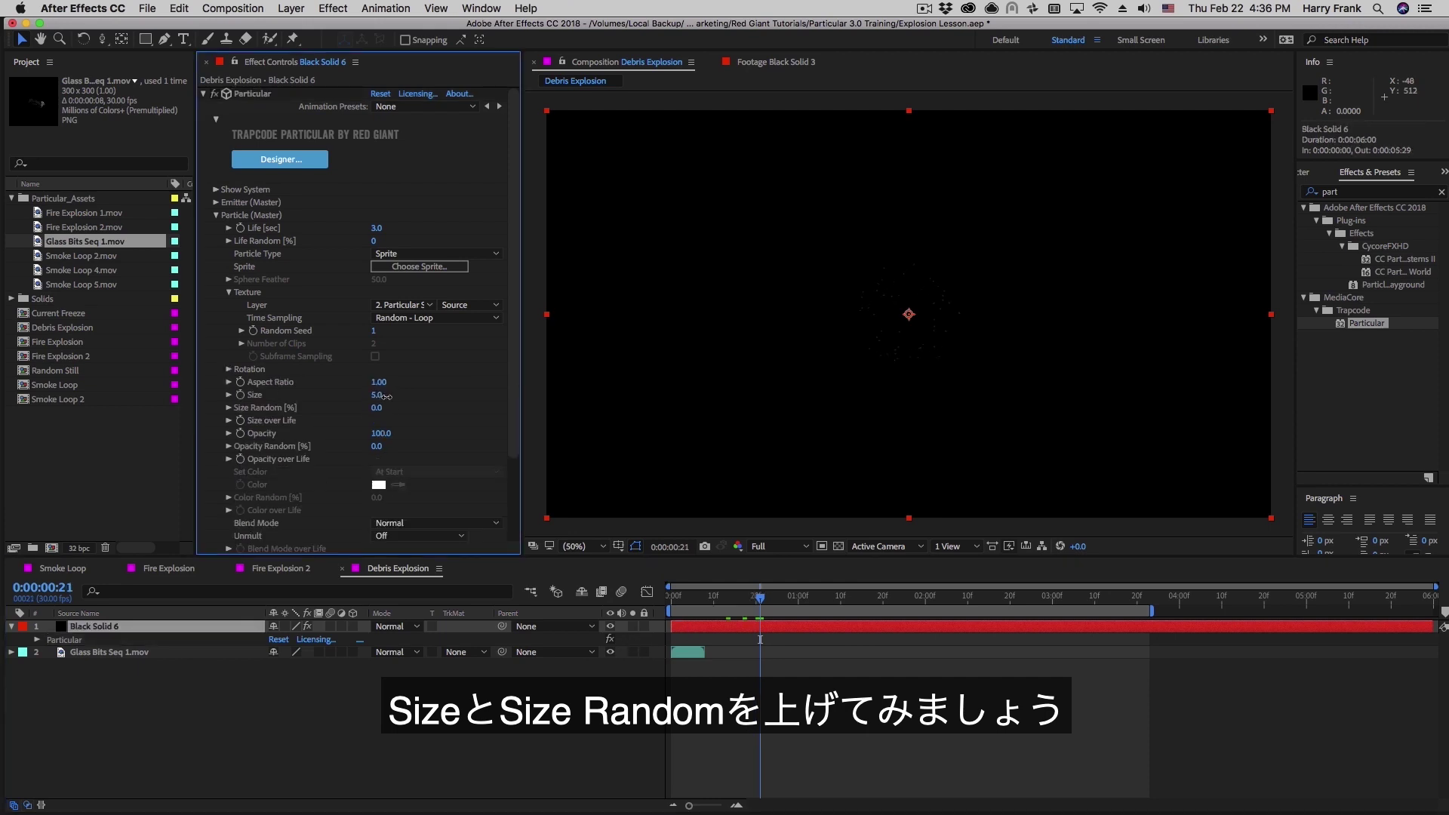
left_click_drag(384, 396, 416, 411)
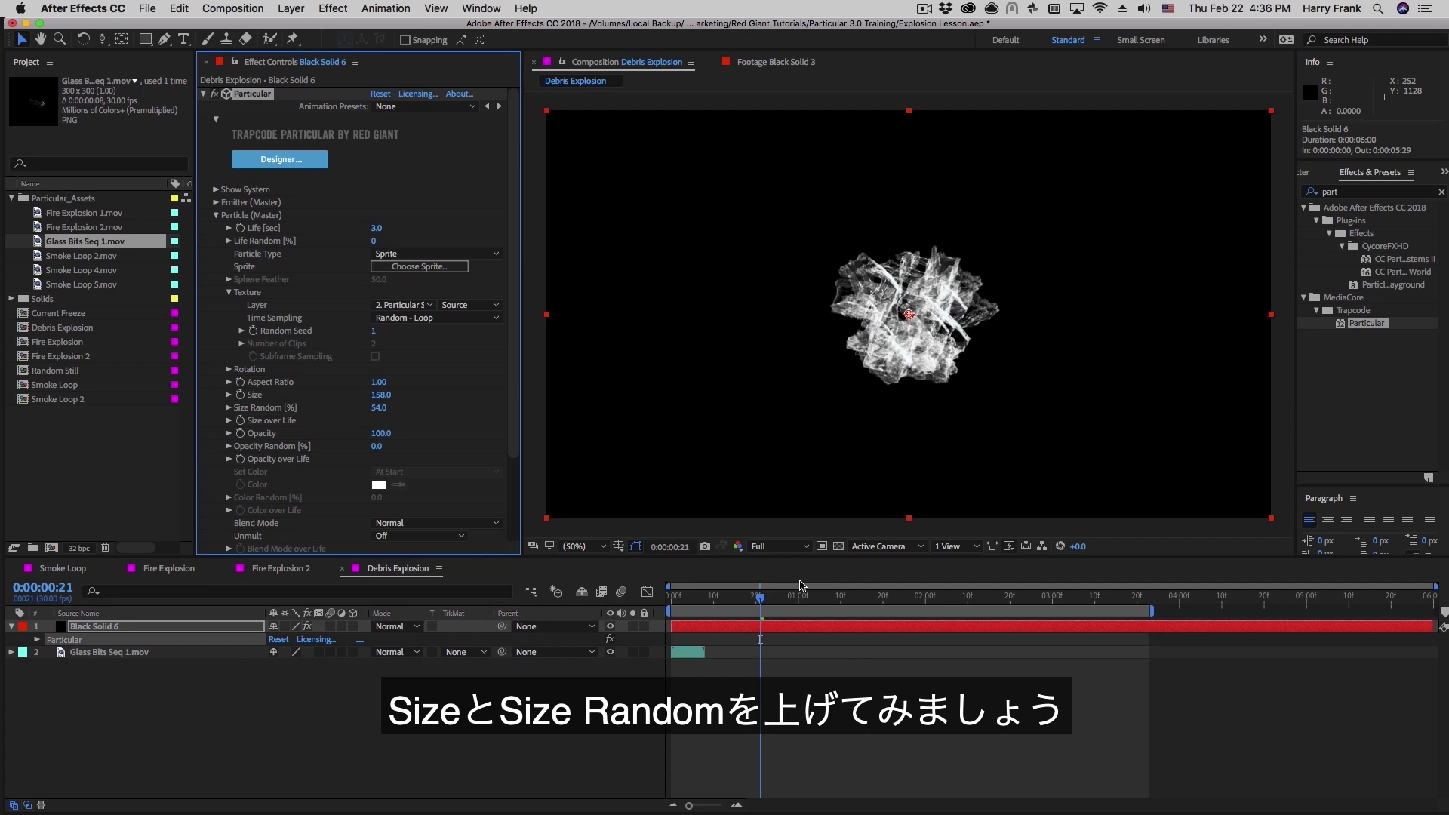
key("space")
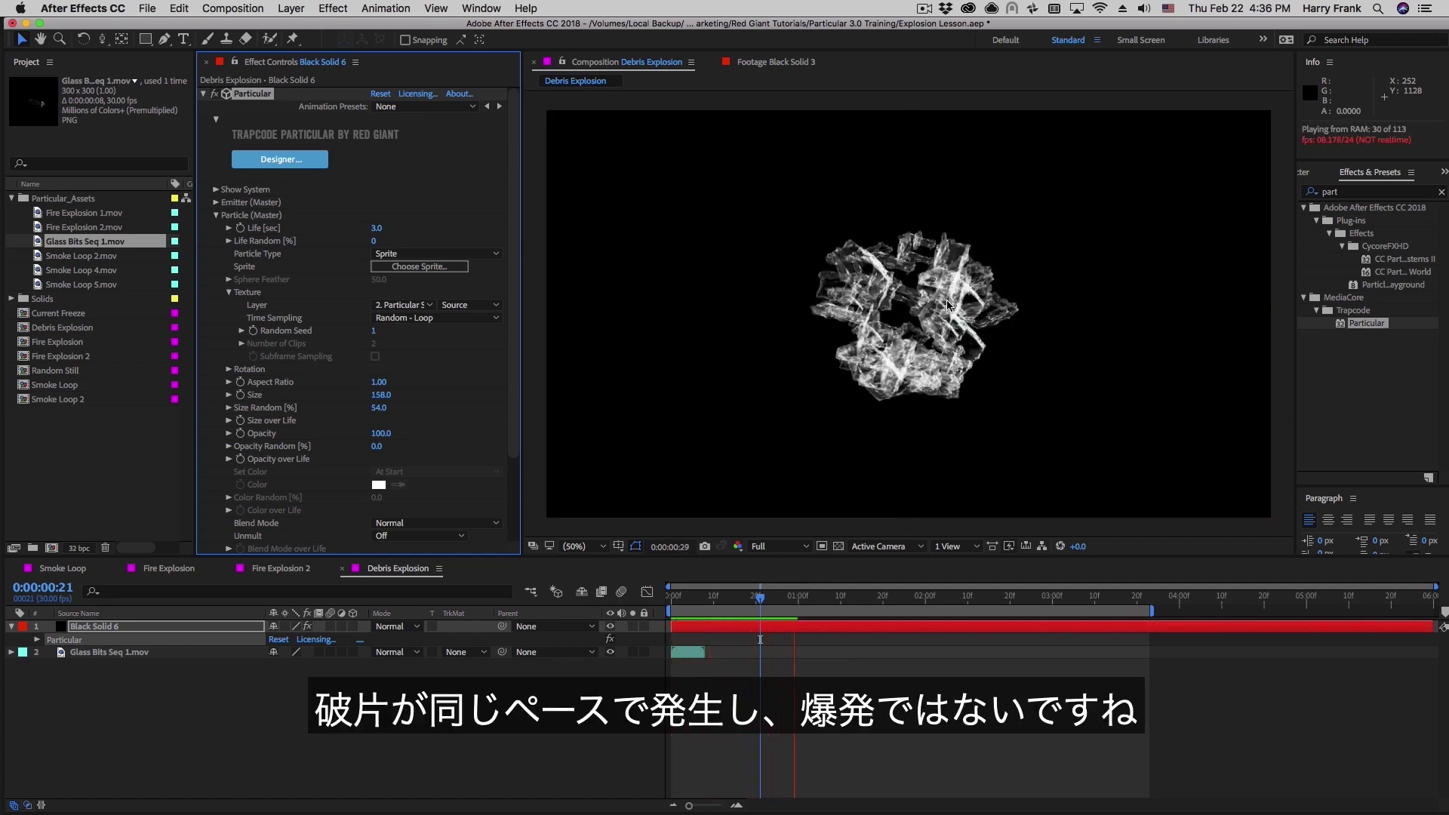
key("space")
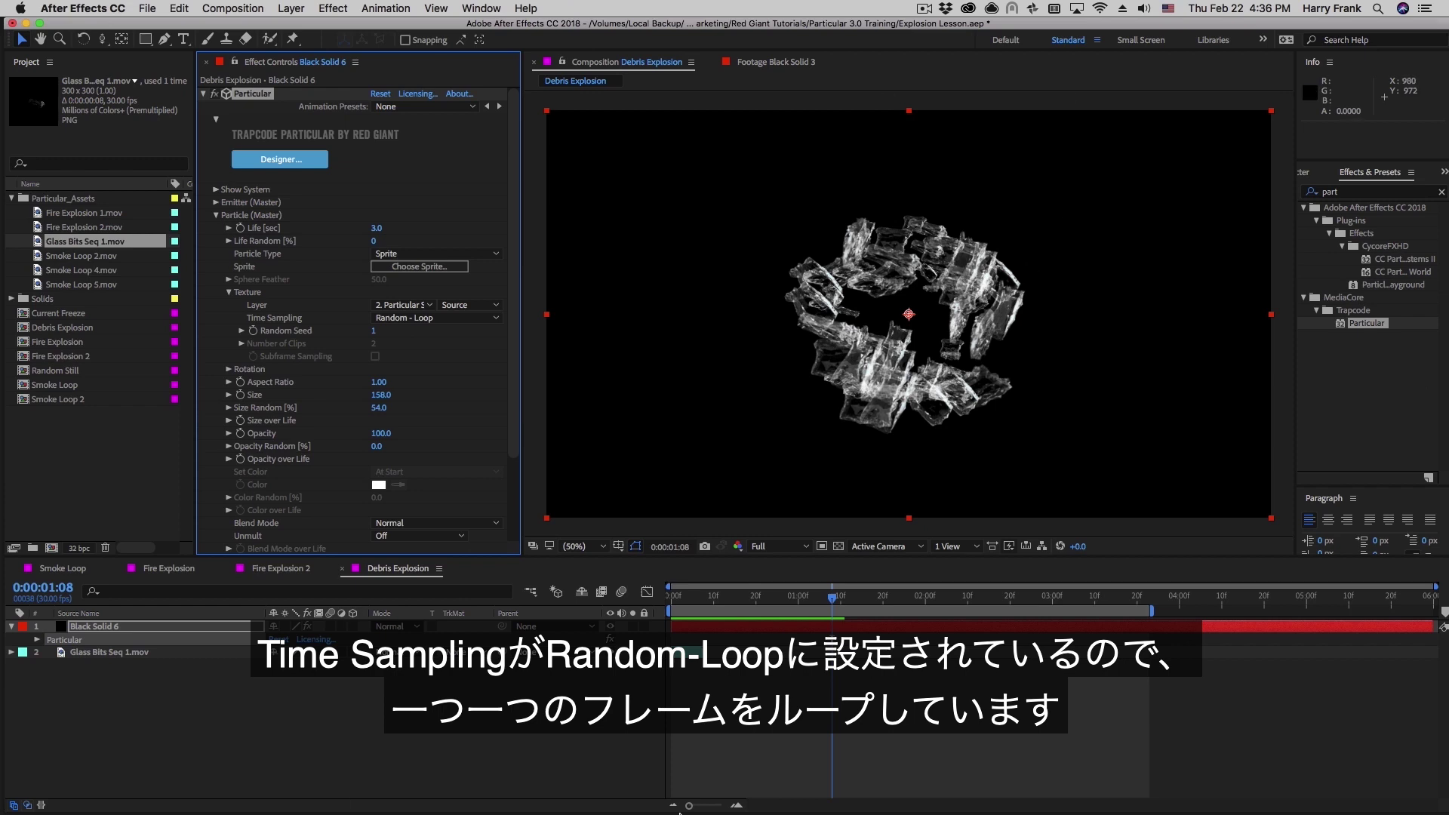
Set Time Sampling to Random - Still Frame, with Size at 69 and Size Random at 79%, and preview the debris
left_click(428, 320)
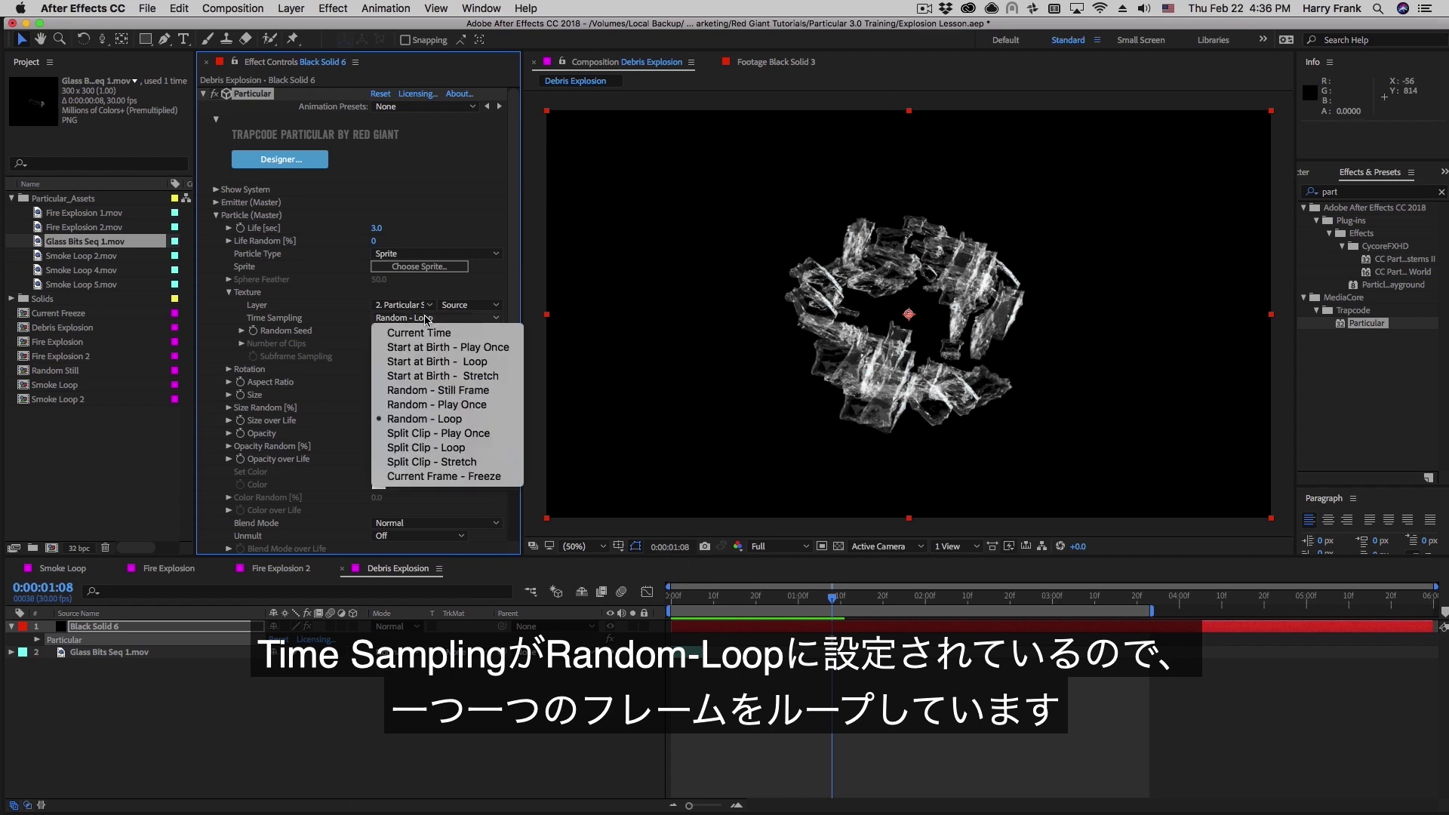
left_click(470, 391)
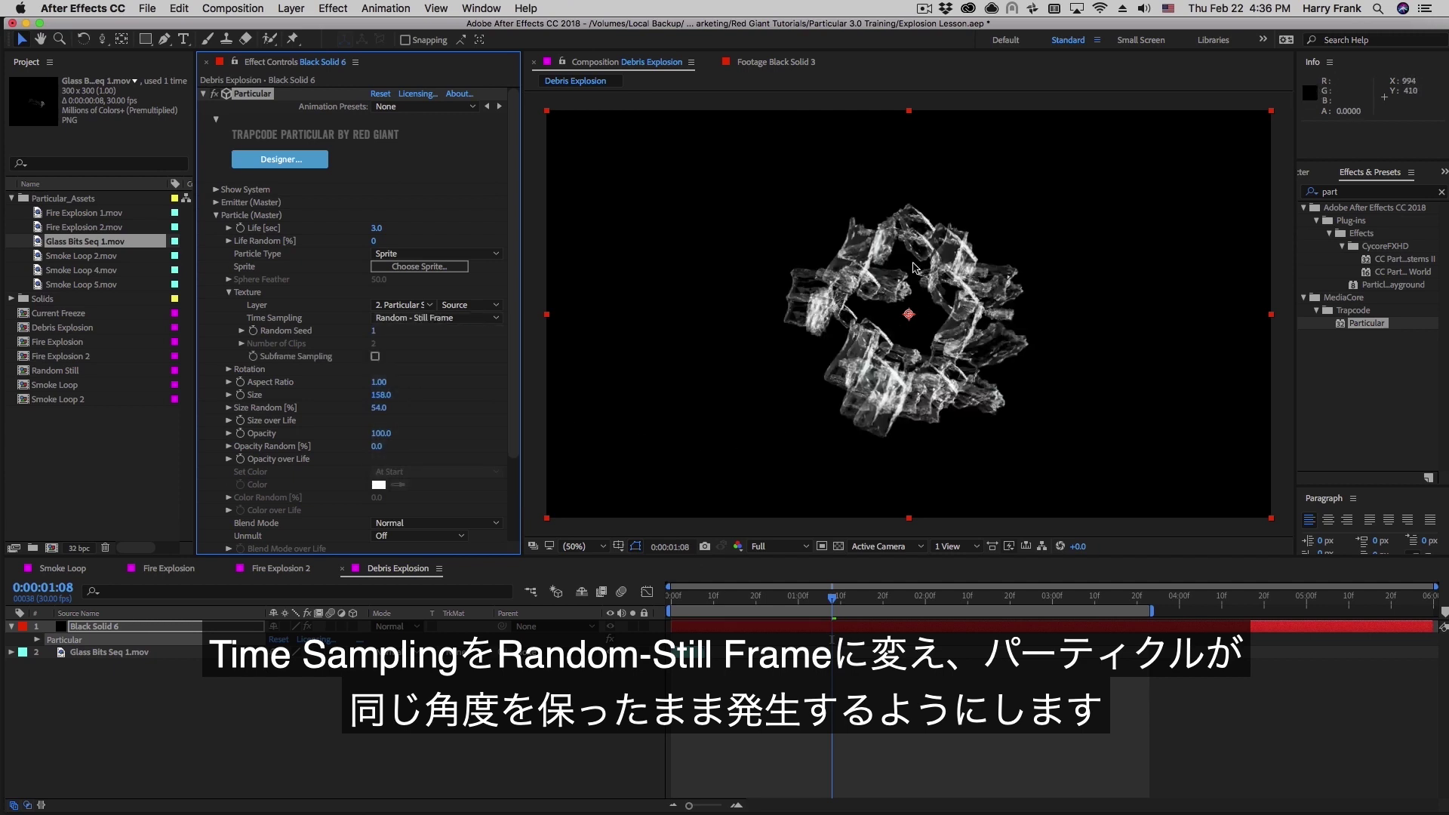
left_click_drag(378, 407, 348, 423)
key("space")
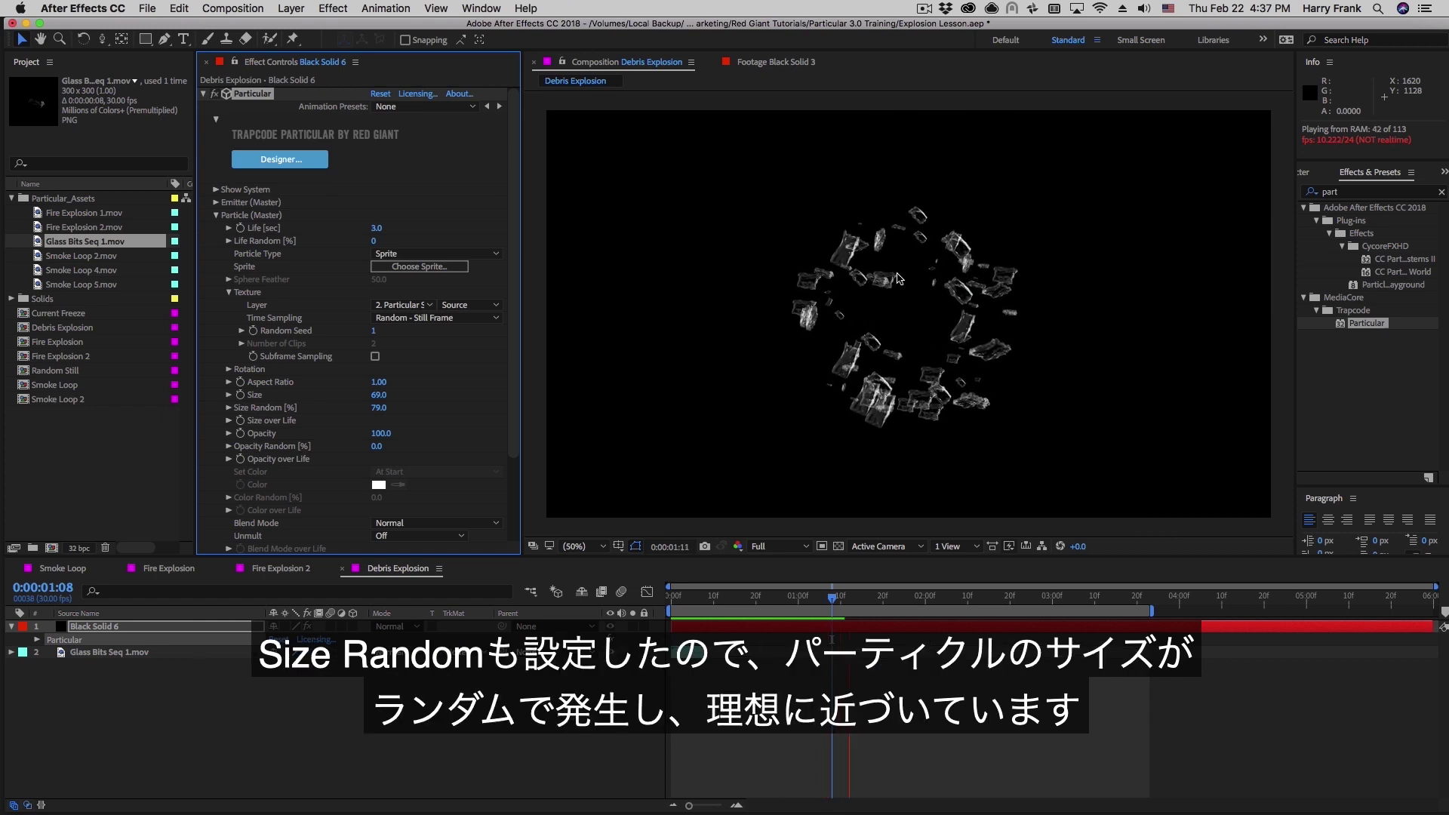
key("space")
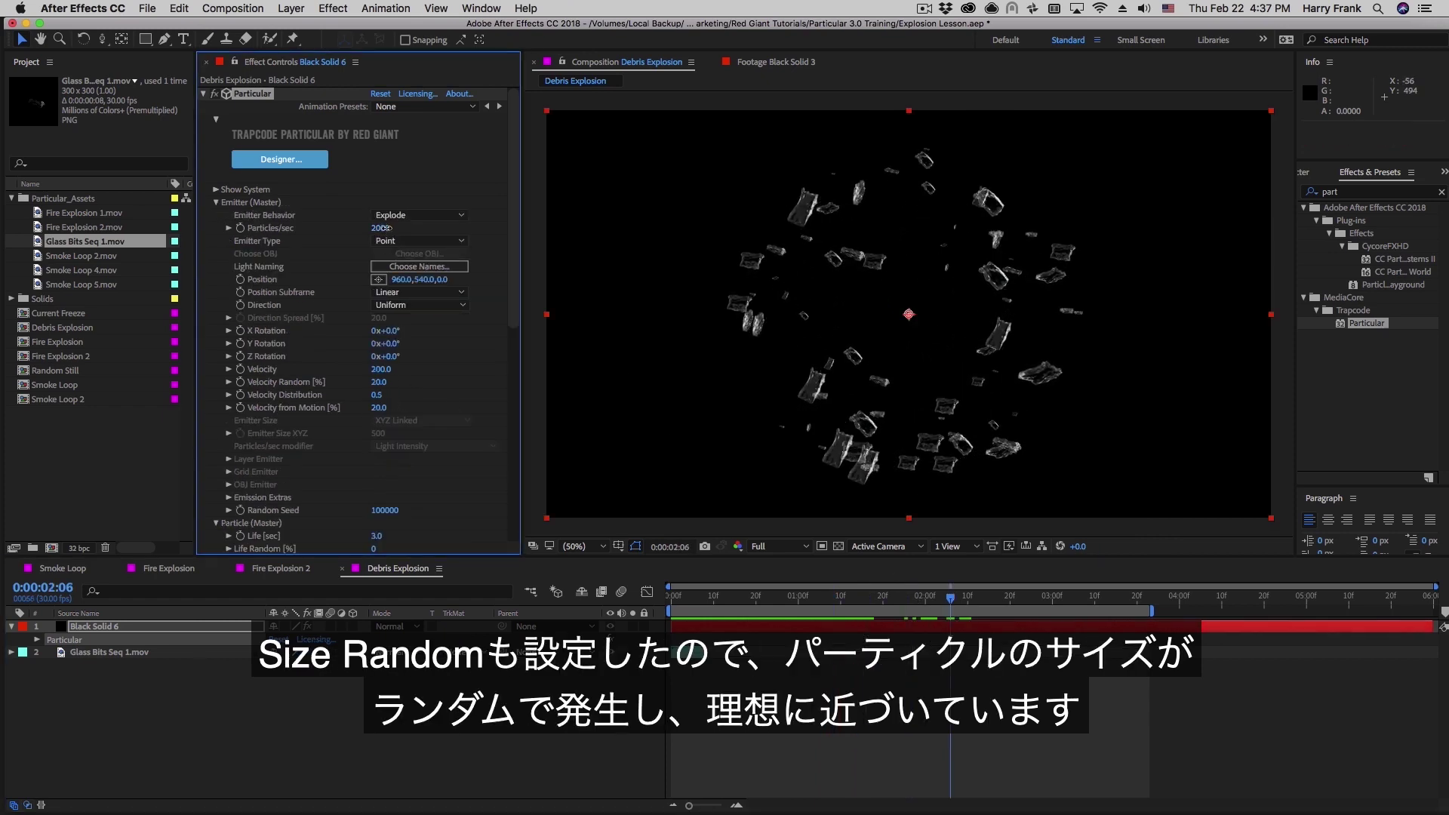
Set the emitter's Particles/sec to 10000 and reduce the particle Size to 25, checking the burst around 0:00:02:12
left_click(385, 228)
key("Return")
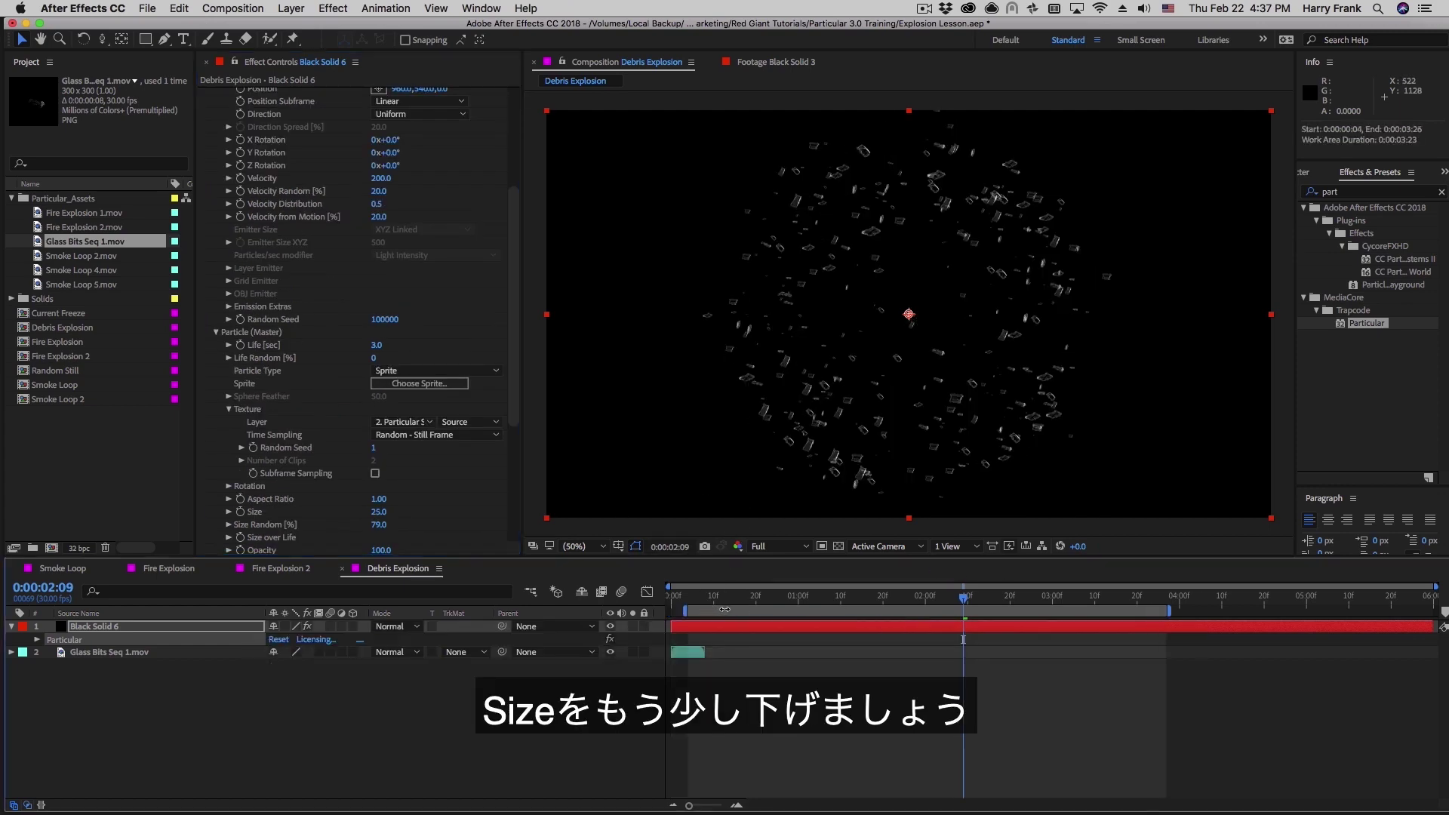
left_click_drag(723, 593, 976, 594)
scroll(355, 317, "down", 3)
key("v")
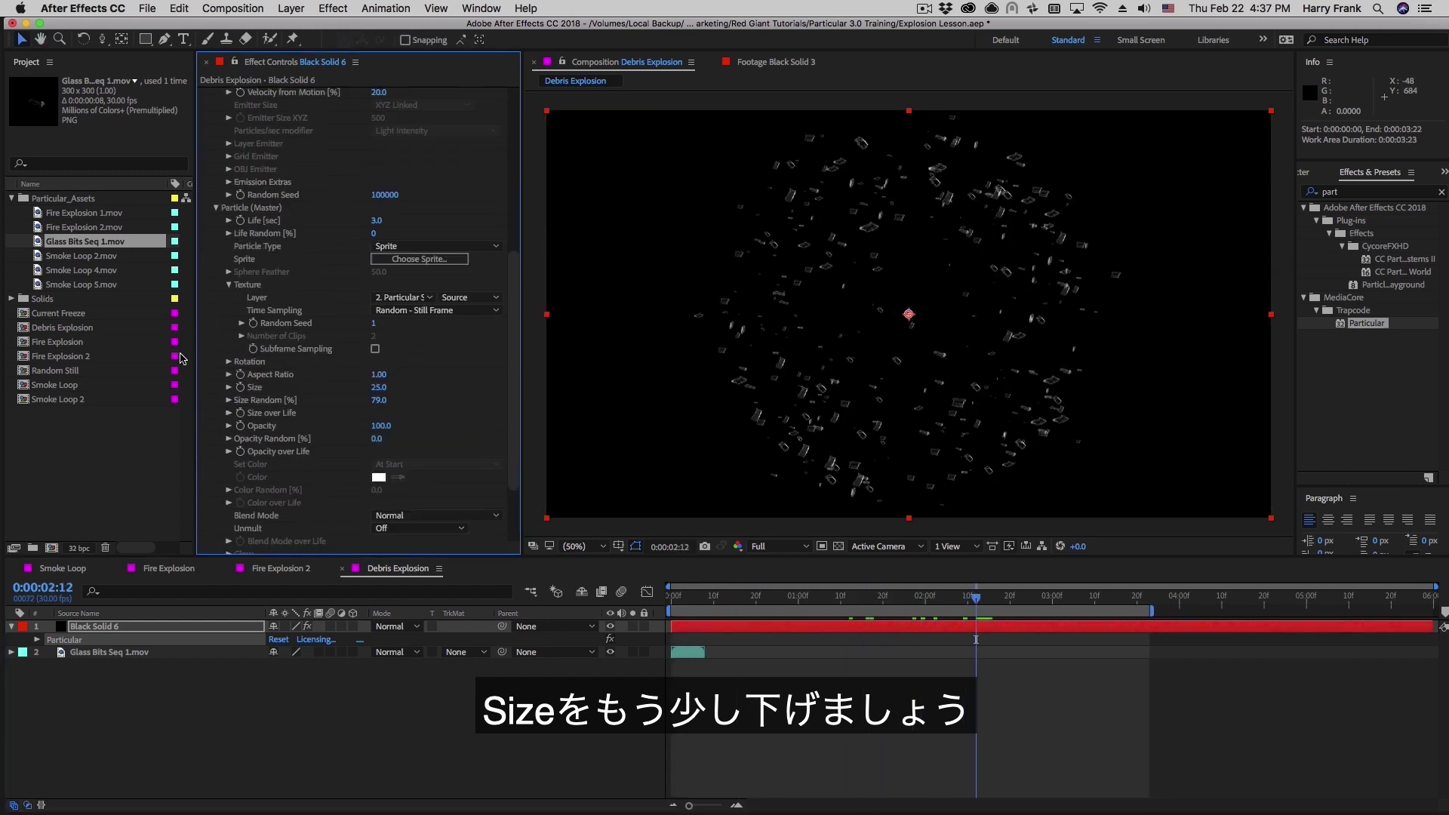
Set the glass particles' Rotation Speed Z to 1.0 and play through the result
left_click(230, 362)
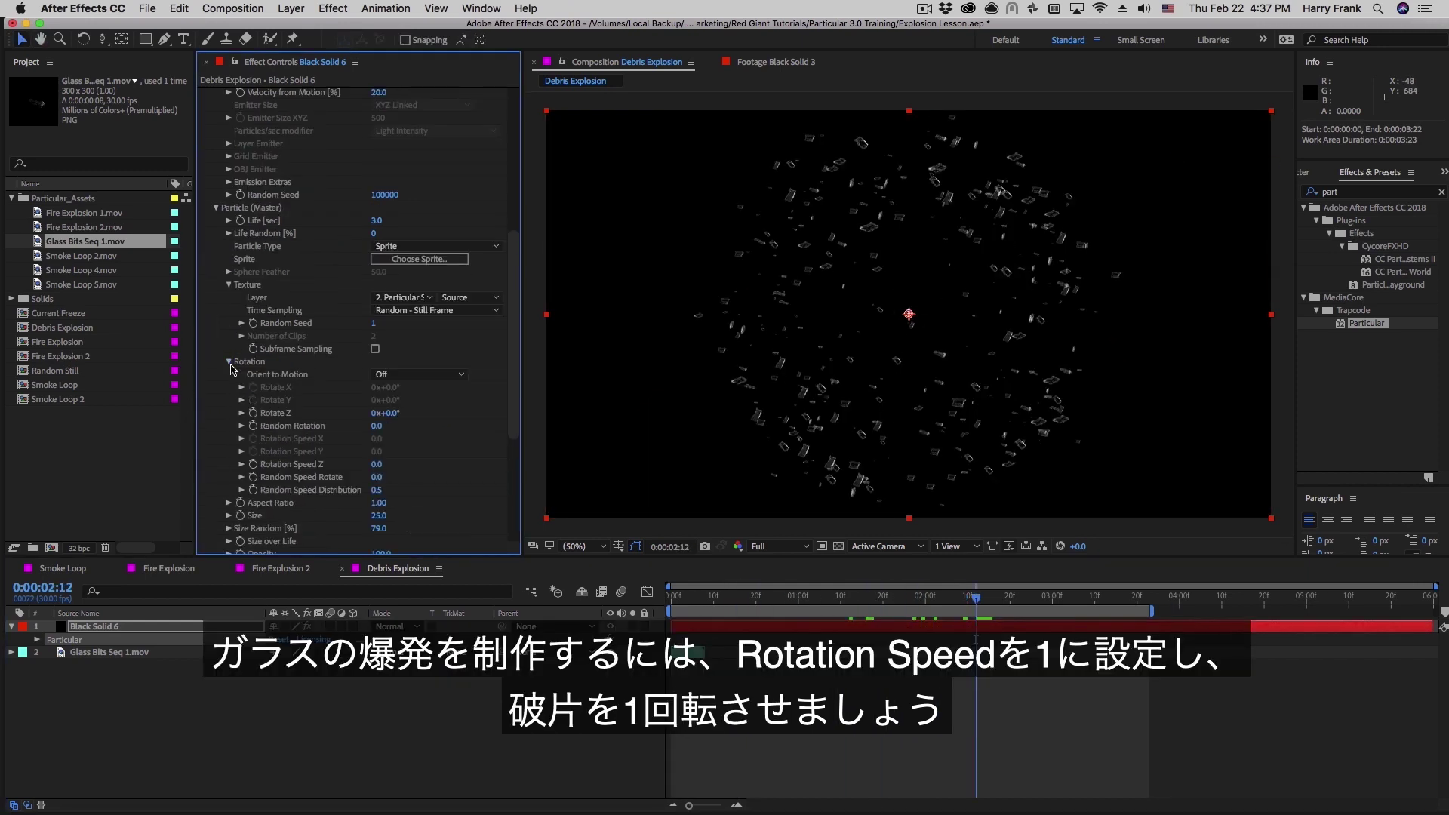
left_click(377, 464)
key("Return")
key("space")
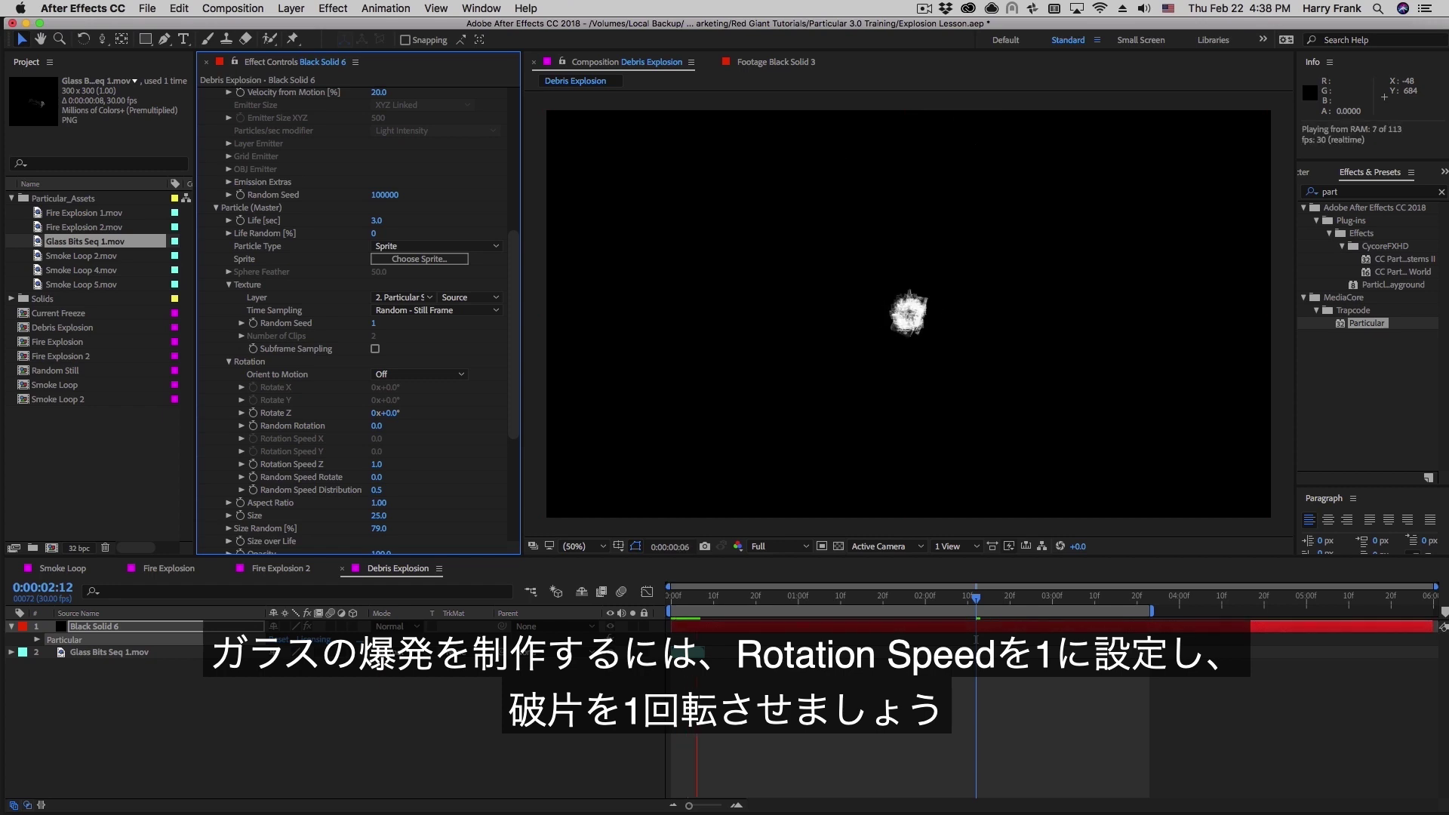
left_click_drag(706, 603, 883, 671)
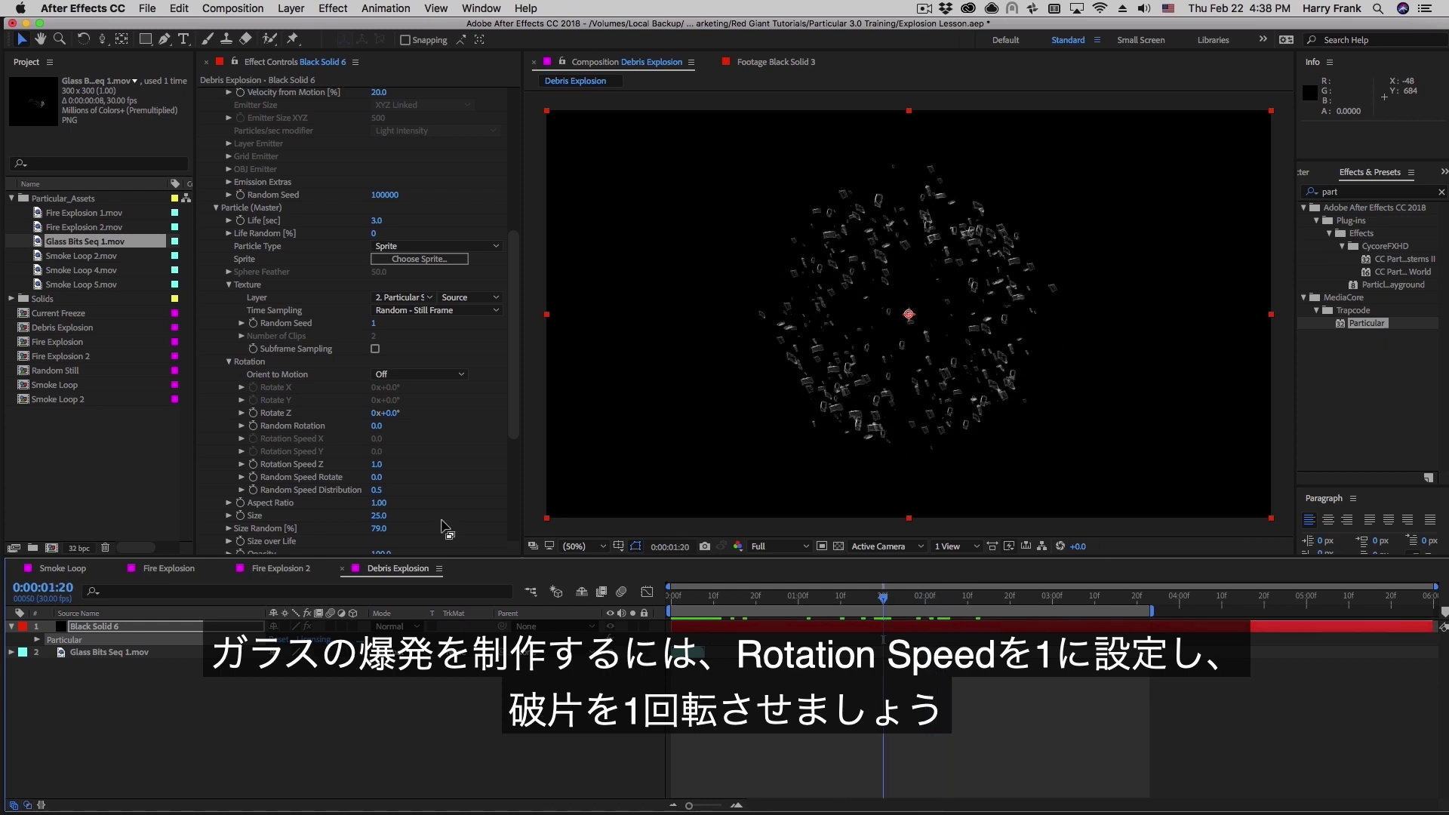
Set Random Speed Rotate to 2.0 so the glass pieces spin at different rates
left_click(376, 478)
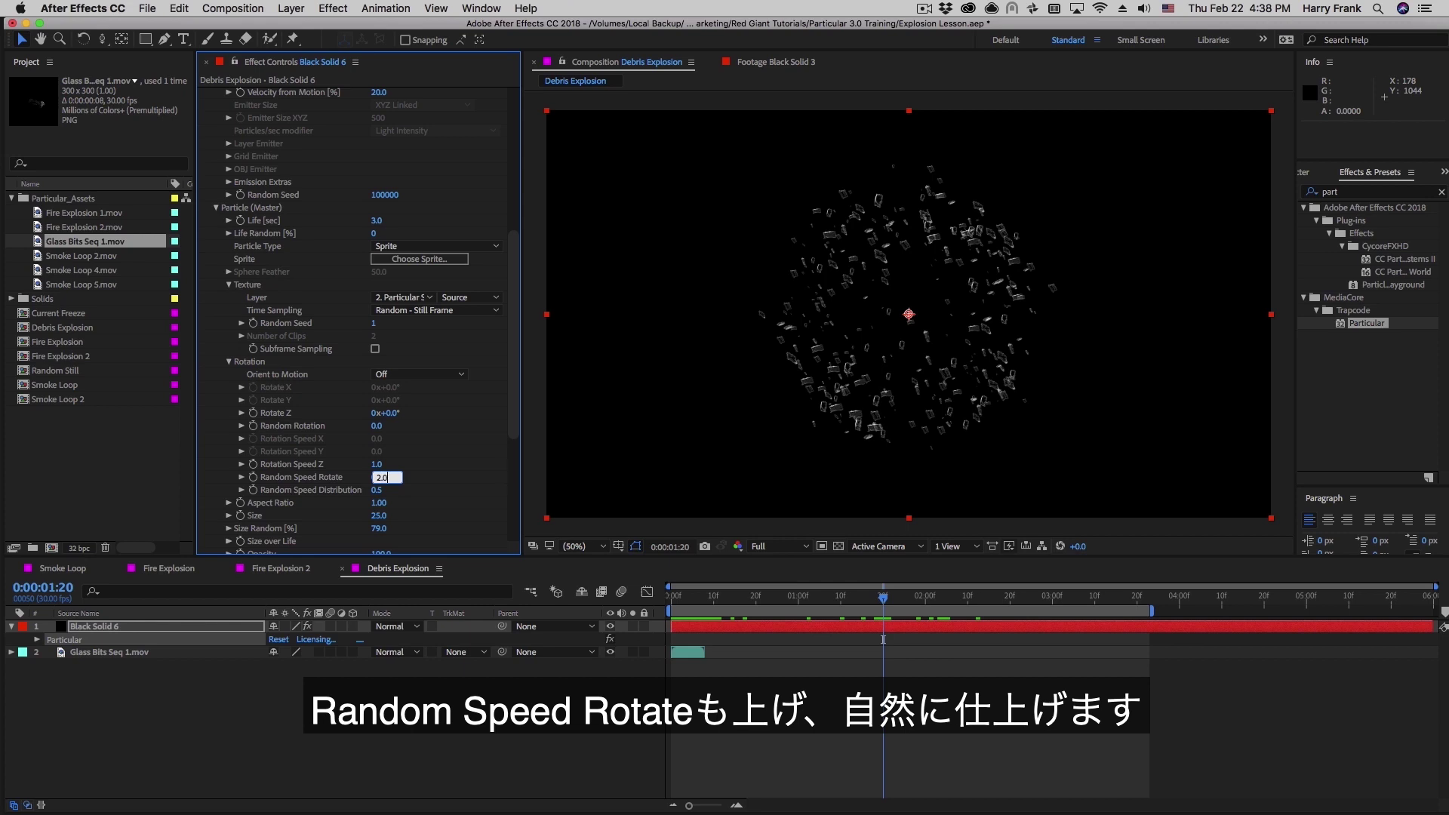
type("2.0")
key("Return")
Hide the Glass Bits Seq 1 source layer and return to the first frame
left_click_drag(883, 596, 687, 604)
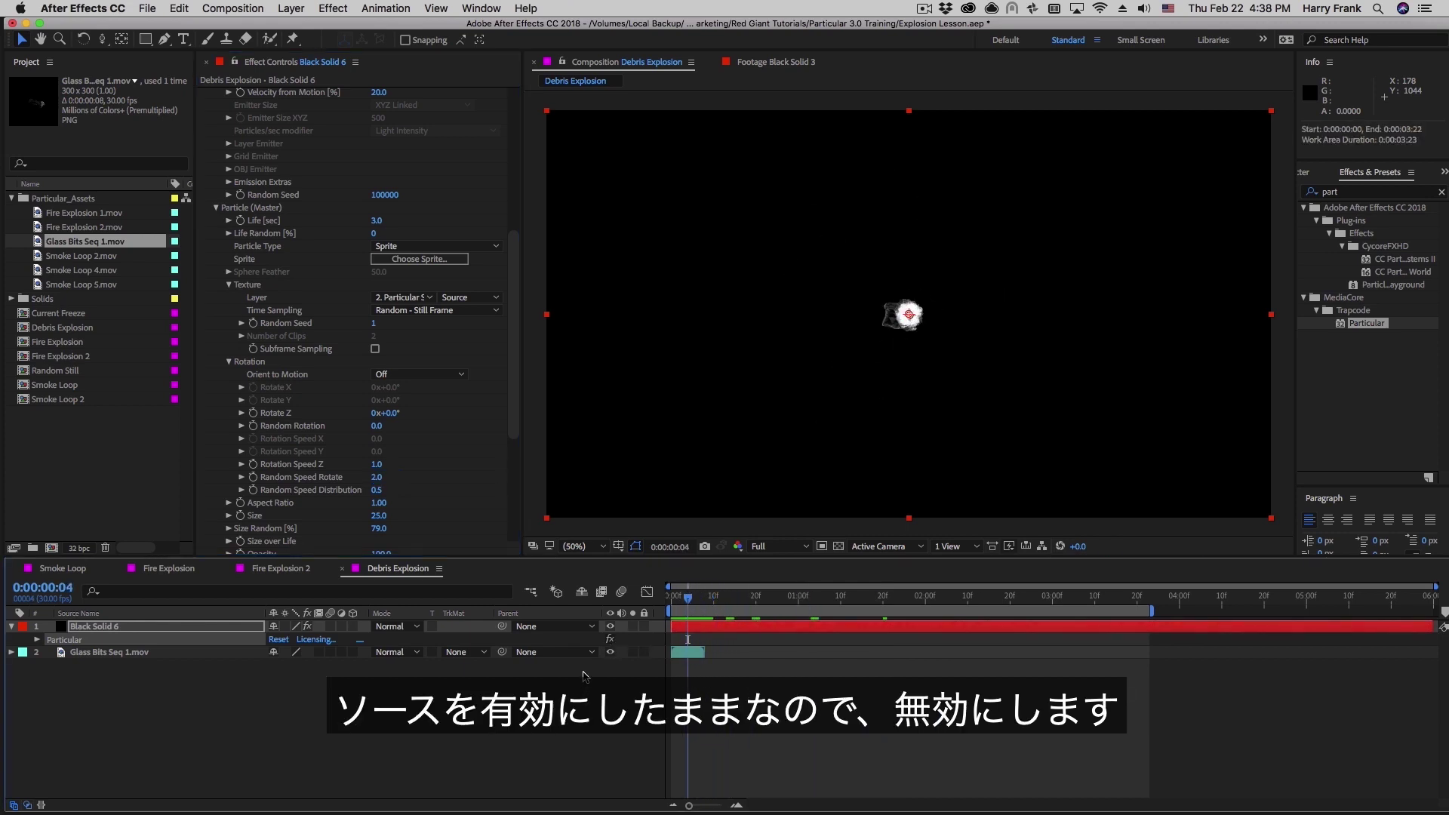
left_click(610, 652)
mouse_move(690, 608)
left_mouse_down()
mouse_move(705, 608)
mouse_move(672, 620)
left_mouse_up()
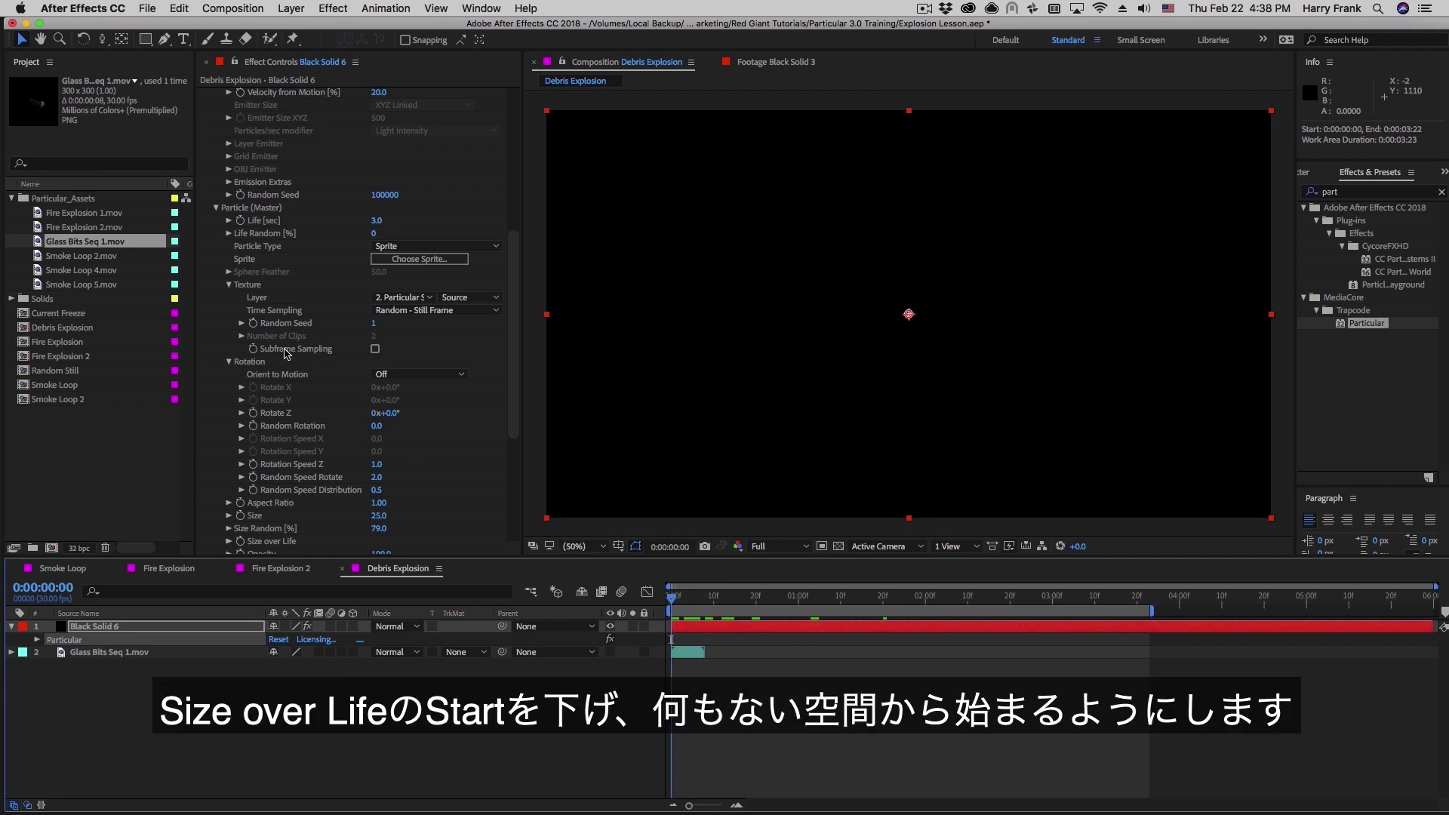
Reshape the Size over Life curve so particles start at zero size and quickly rise to full size
scroll(252, 500, "down", 4)
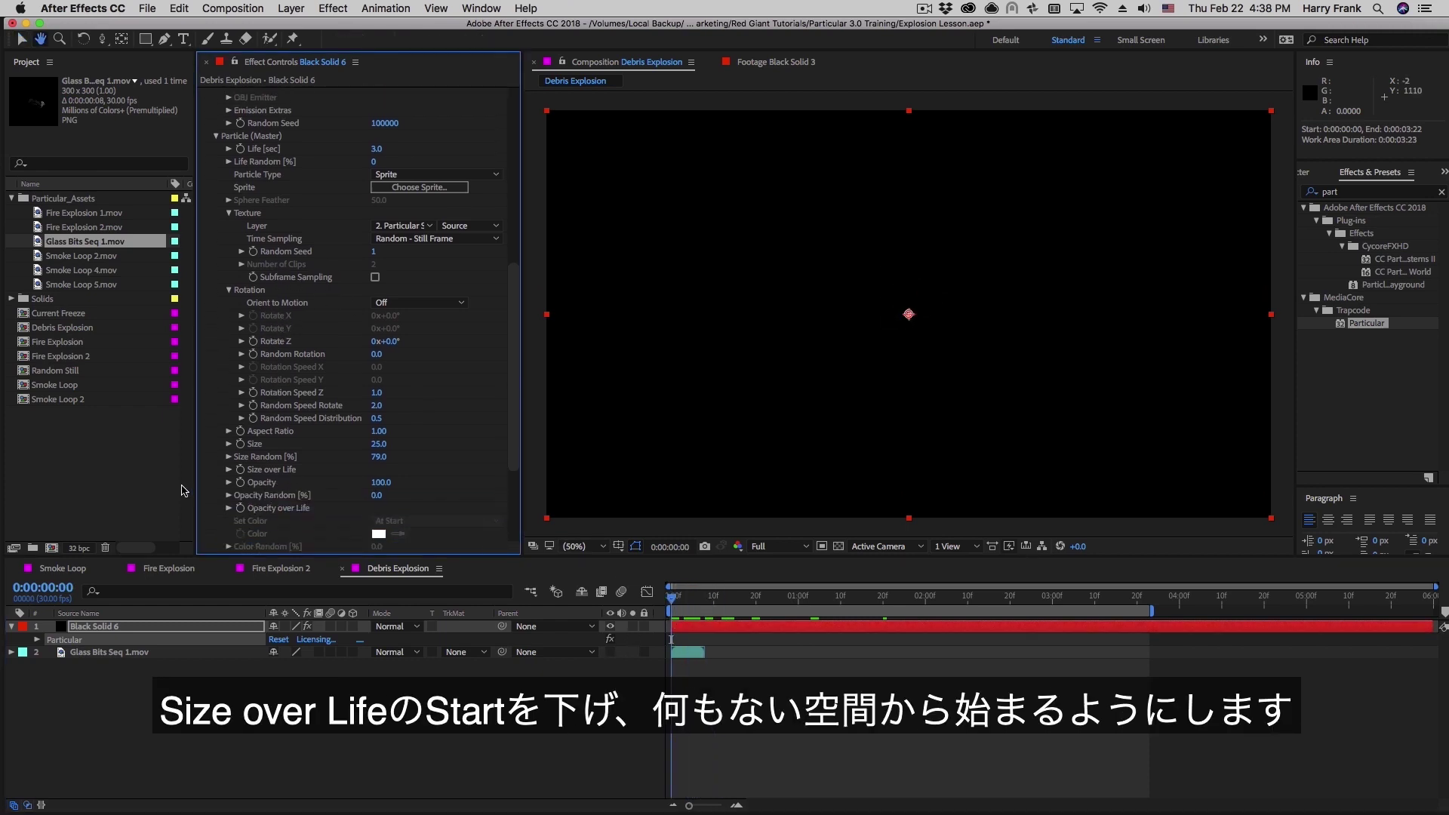
left_click(228, 470)
scroll(261, 445, "down", 4)
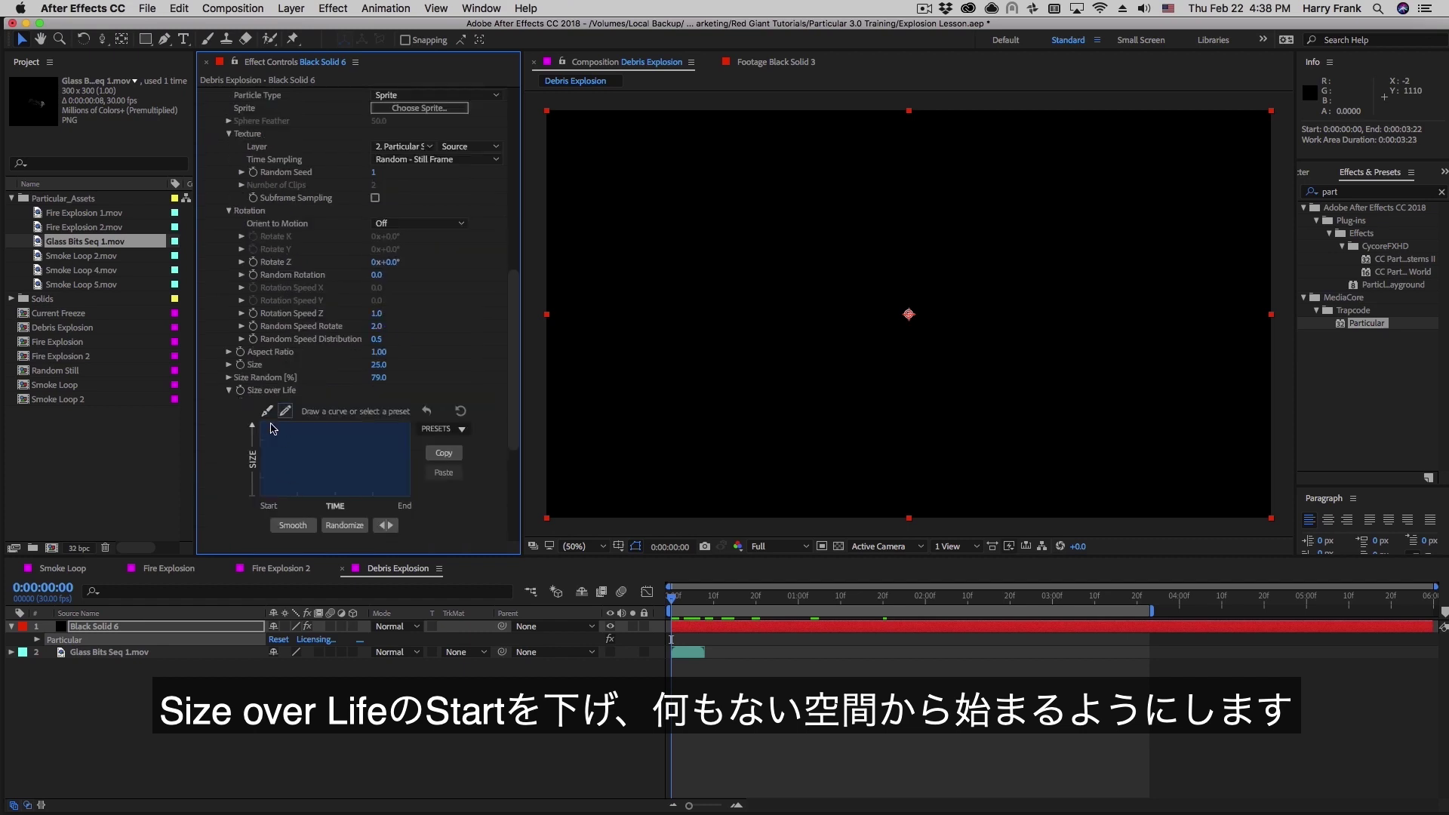
left_click(267, 411)
left_click_drag(261, 422, 255, 521)
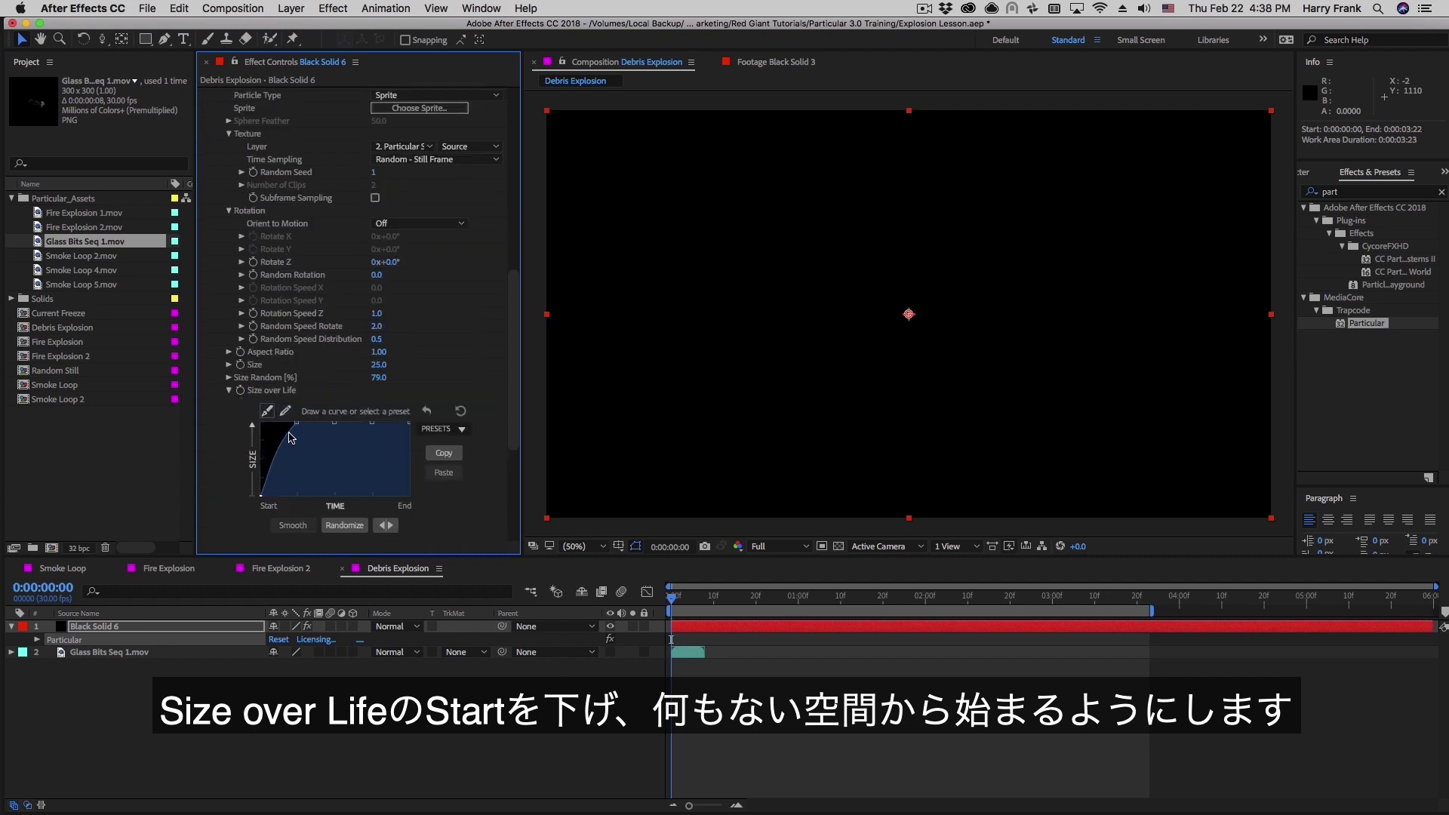
left_click_drag(290, 436, 277, 431)
key("space")
Set the emitter's Velocity Random to 65% and preview the finished glass explosion
scroll(373, 289, "up", 8)
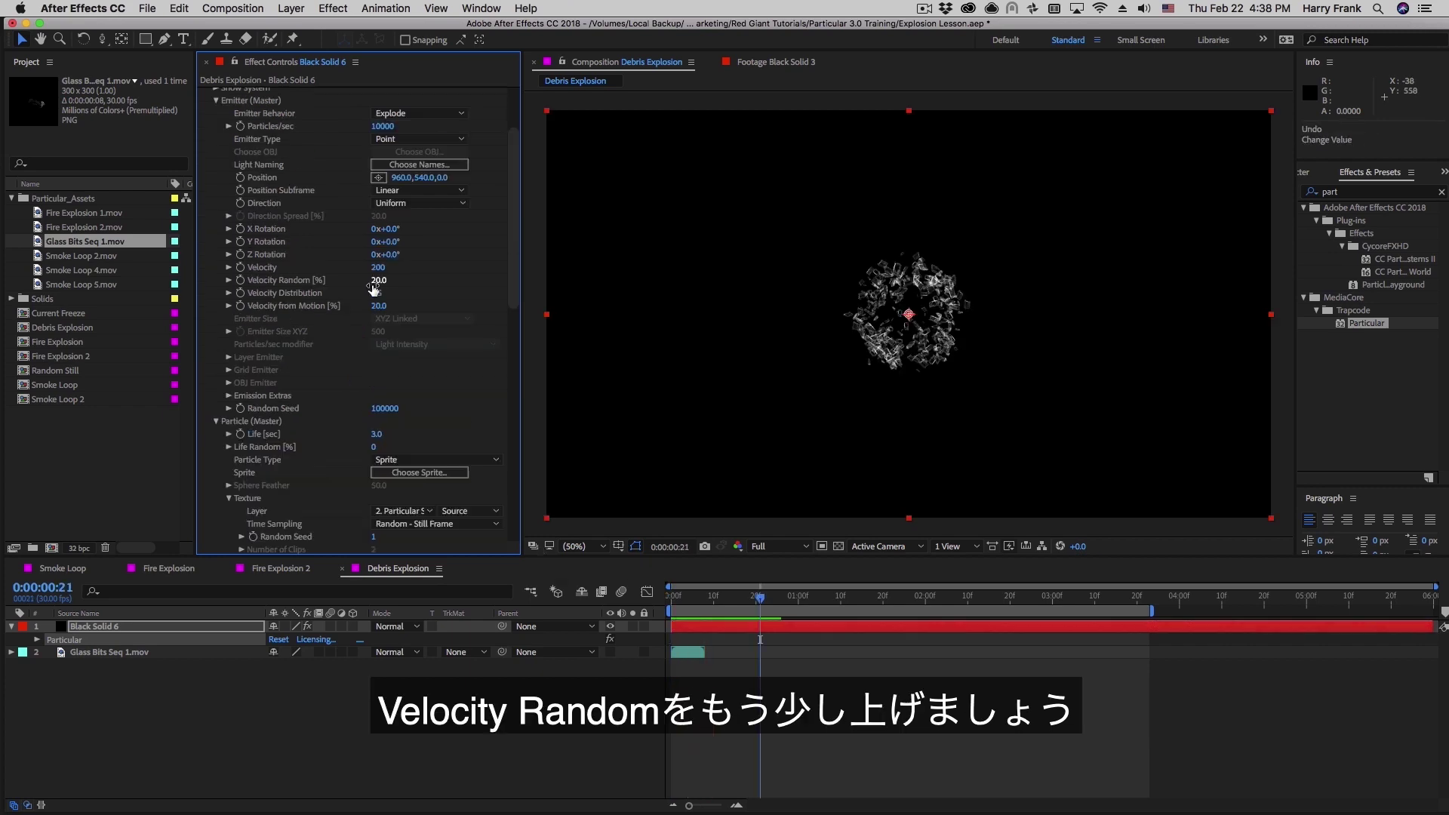
left_click(375, 282)
key("Return")
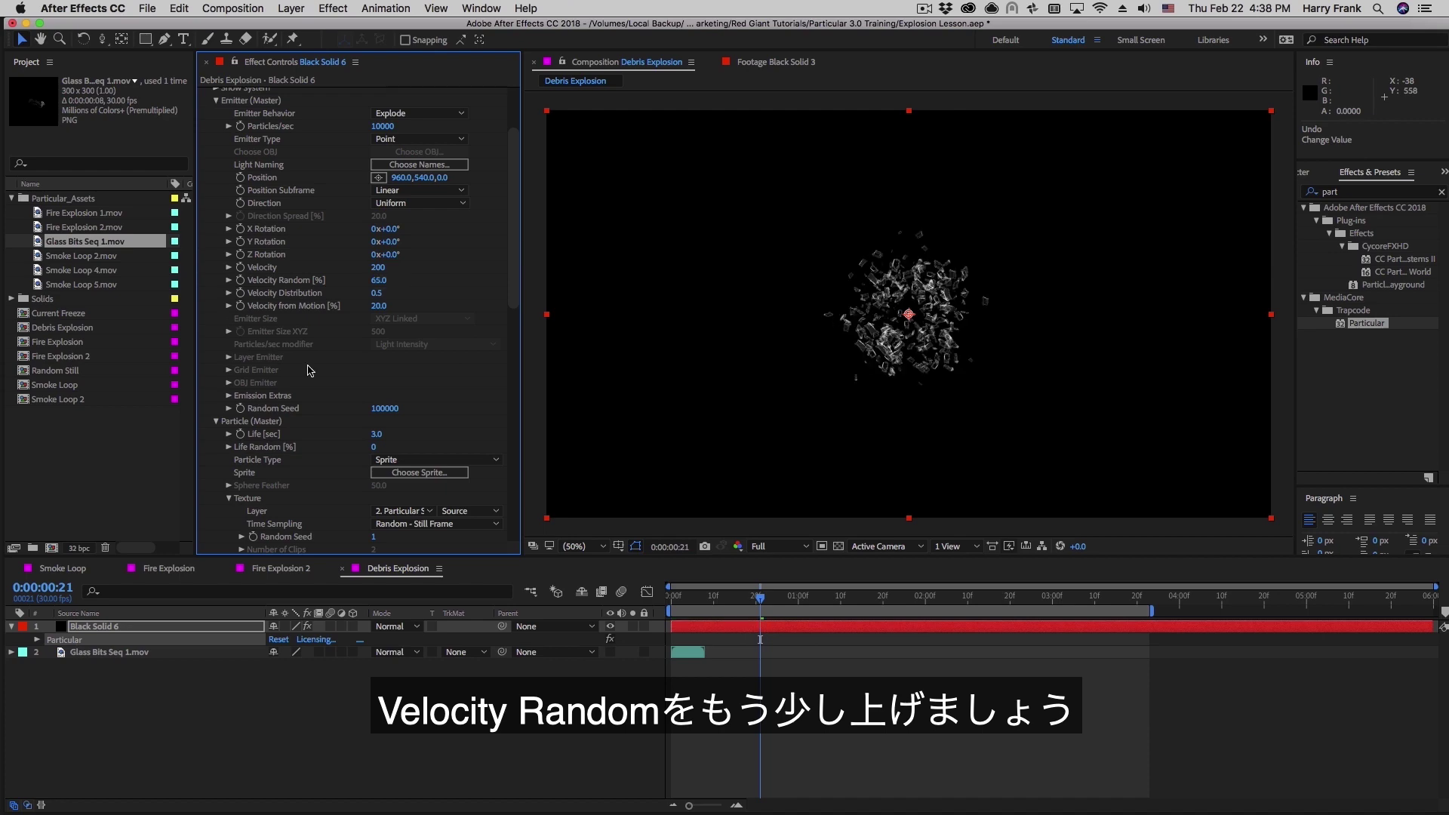
scroll(307, 370, "up", 3)
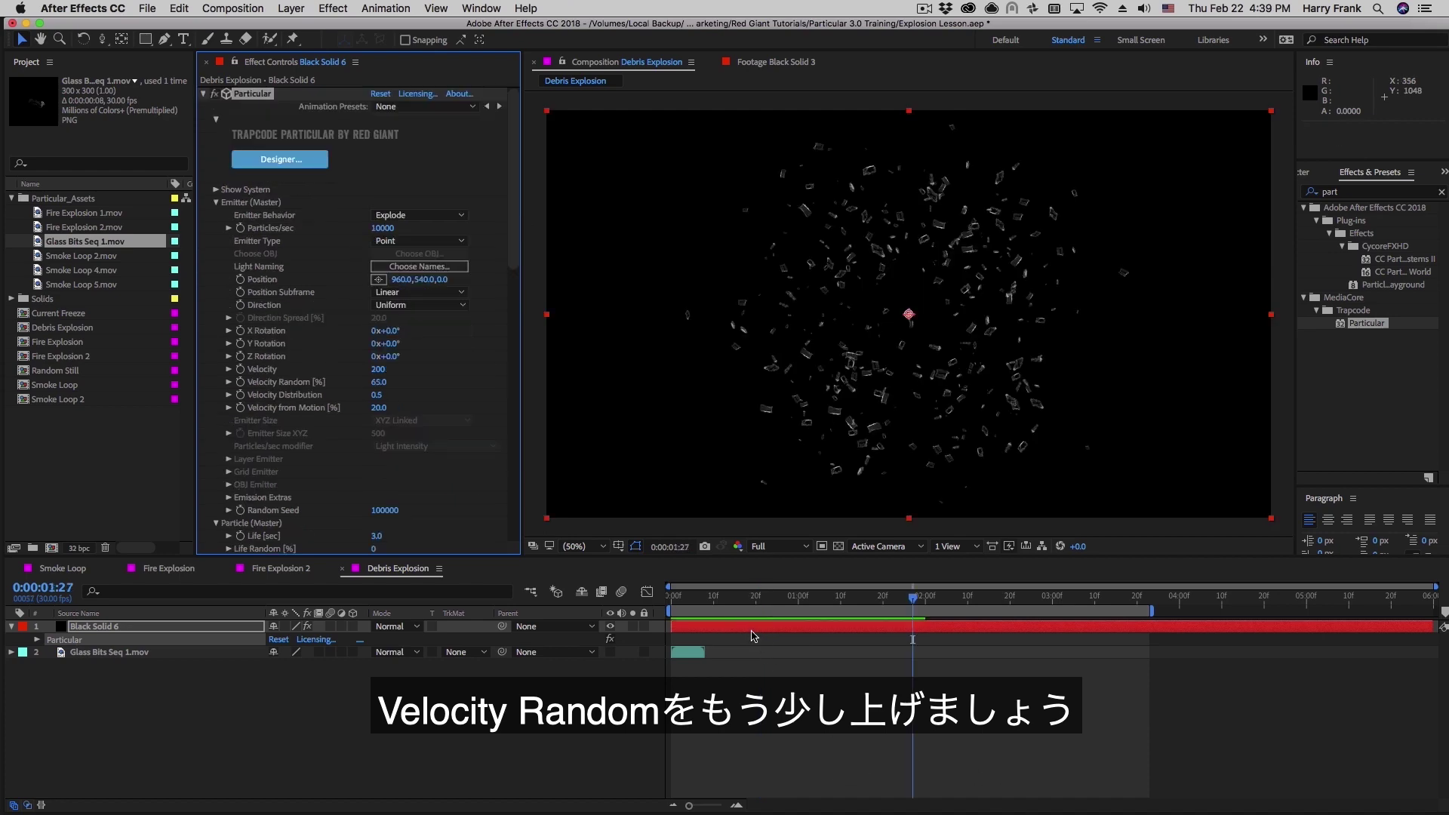
left_click(752, 636)
key("space")
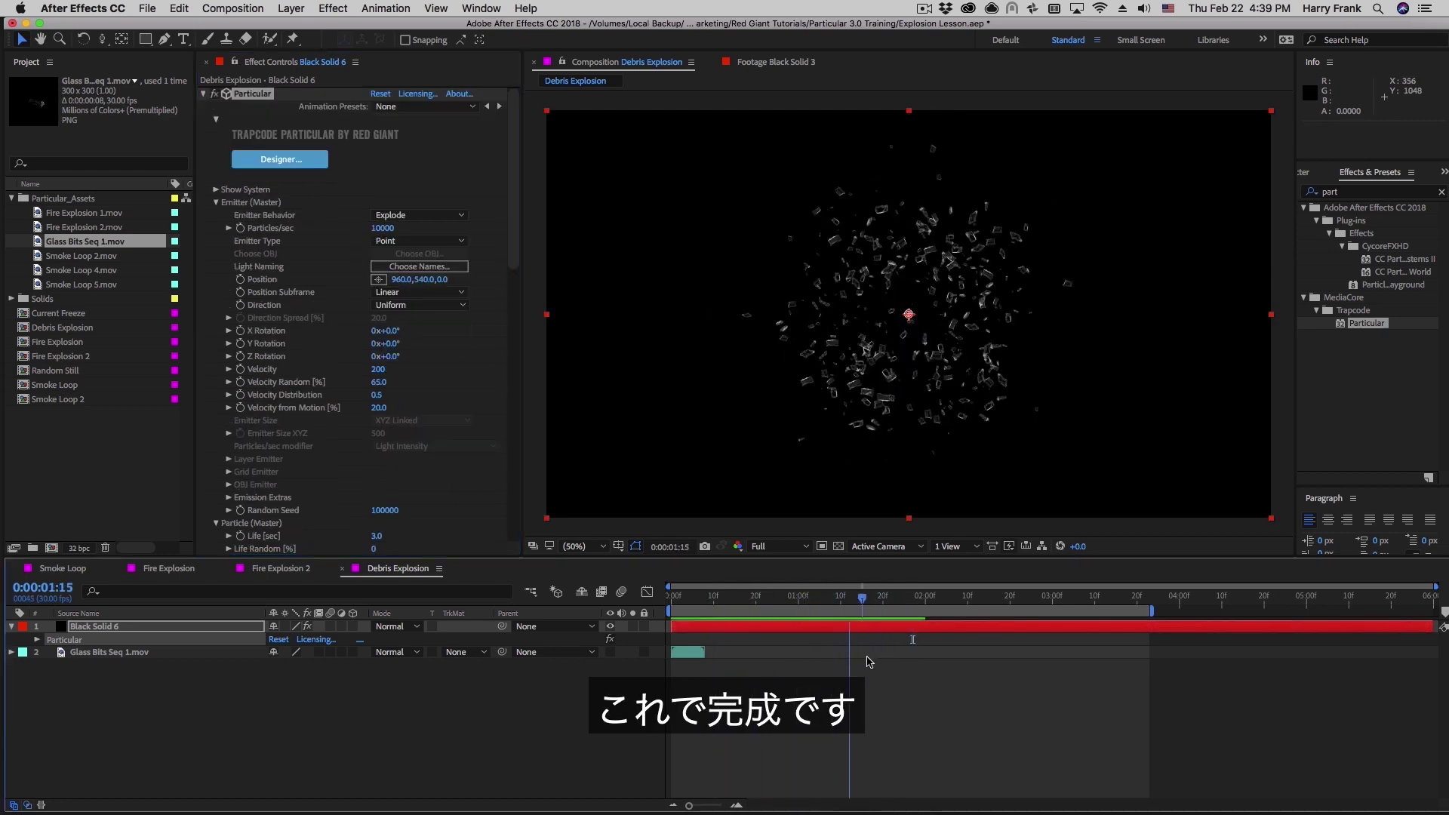
key("space")
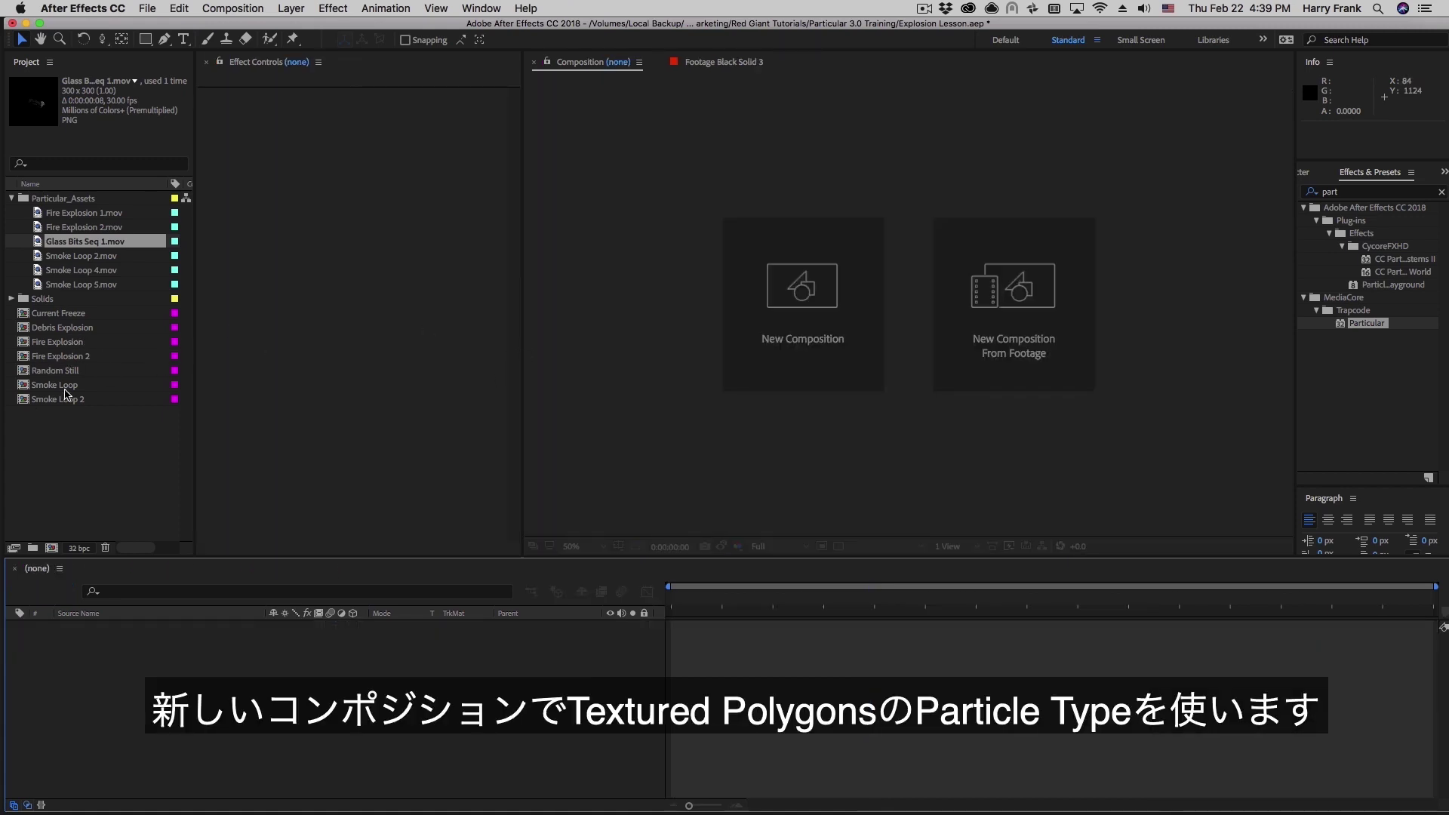
Open the Random Still composition and examine the letter frames inside its Particle Source precomp
double_click(57, 371)
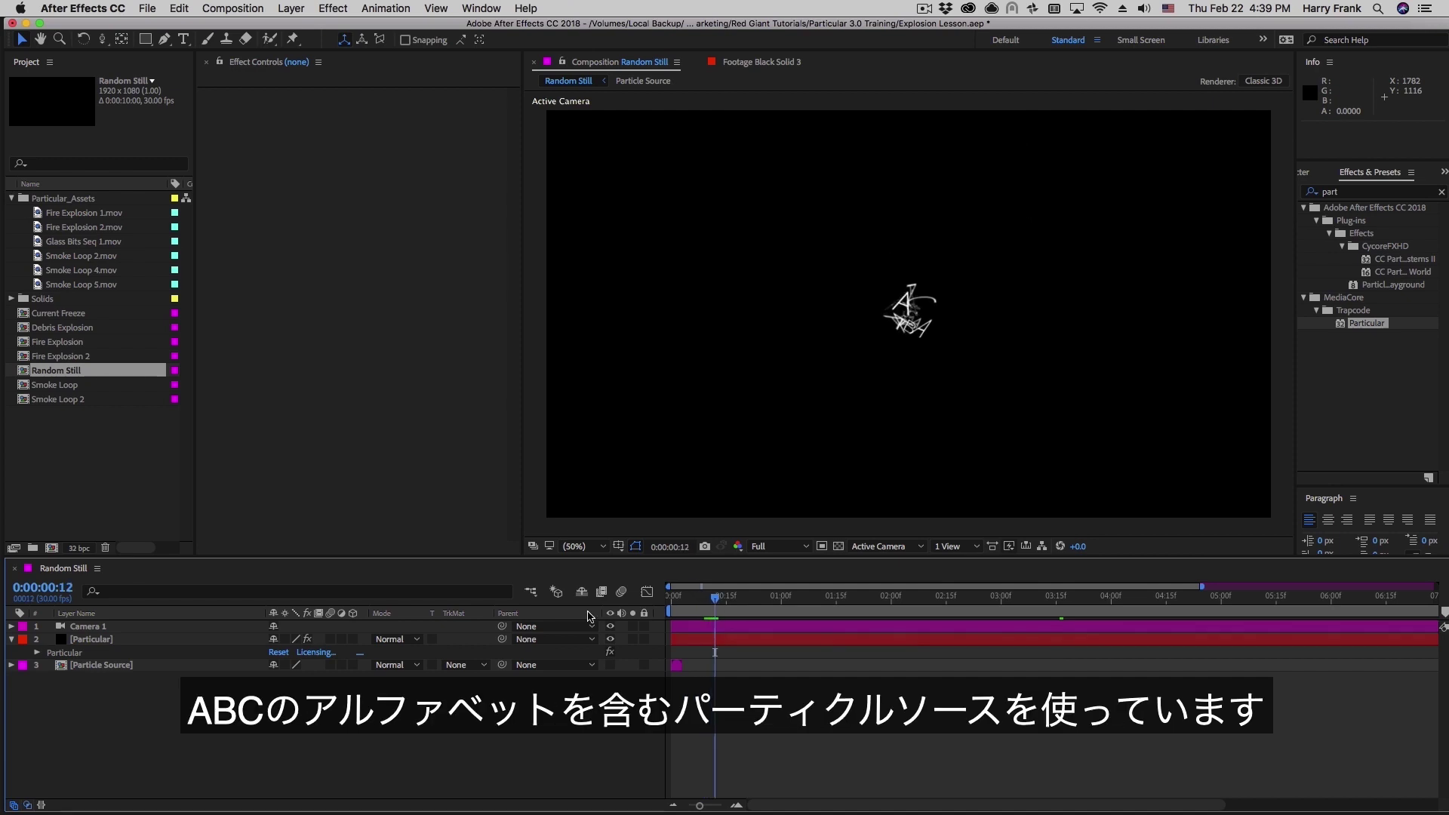
double_click(159, 665)
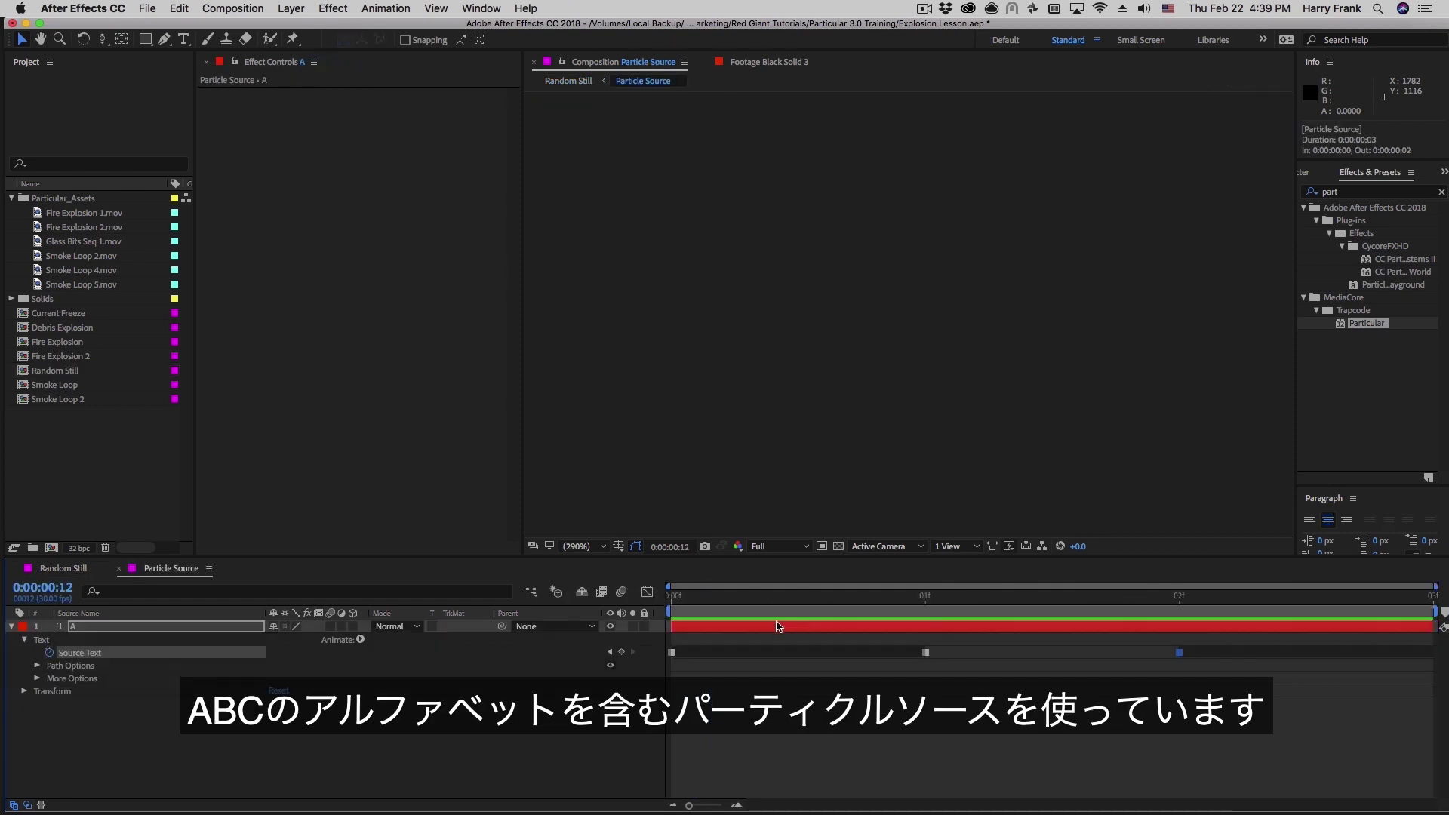
left_click_drag(723, 608, 868, 617)
left_click_drag(1127, 626, 1160, 629)
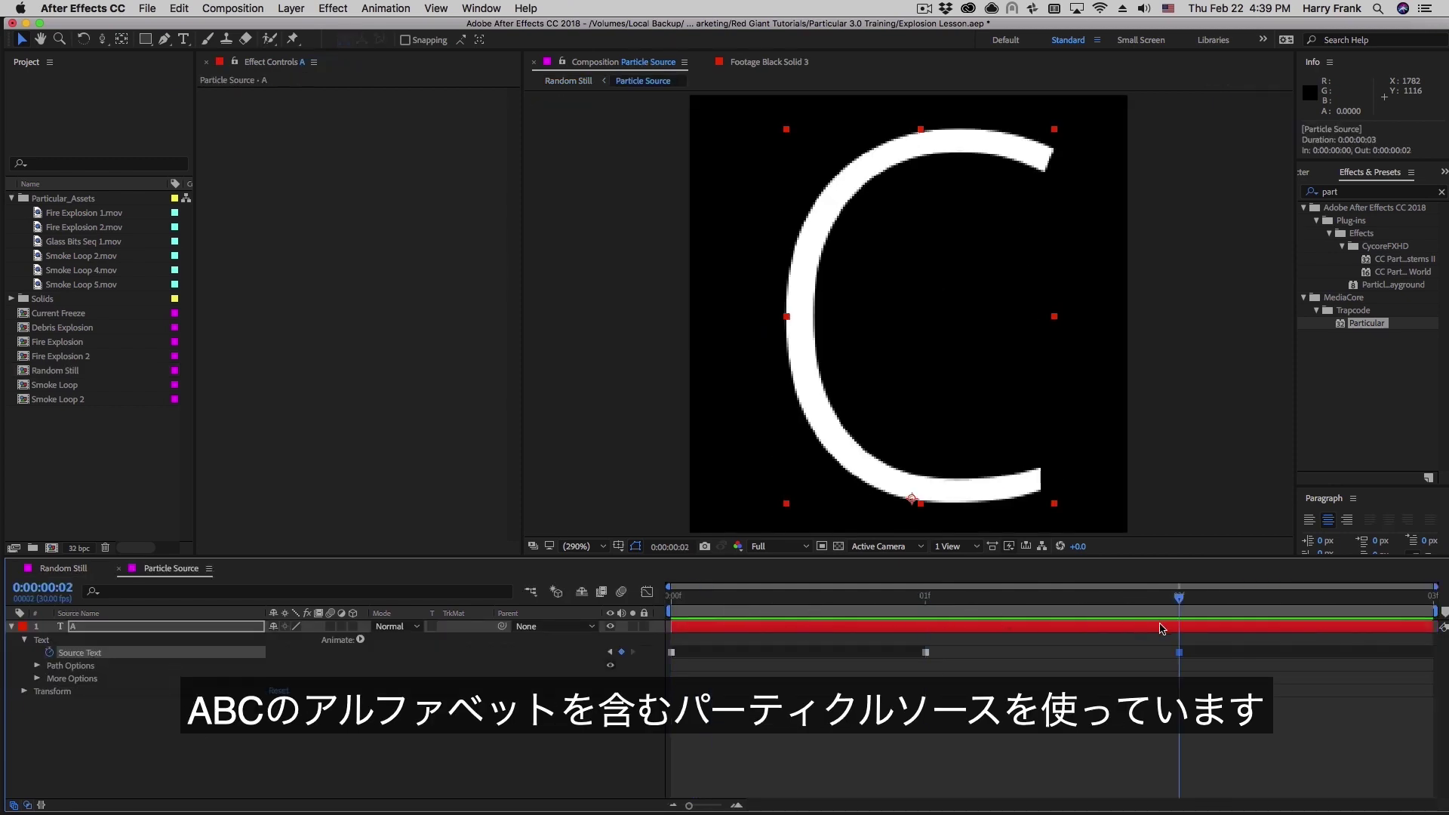
left_click(672, 596)
key("super+w")
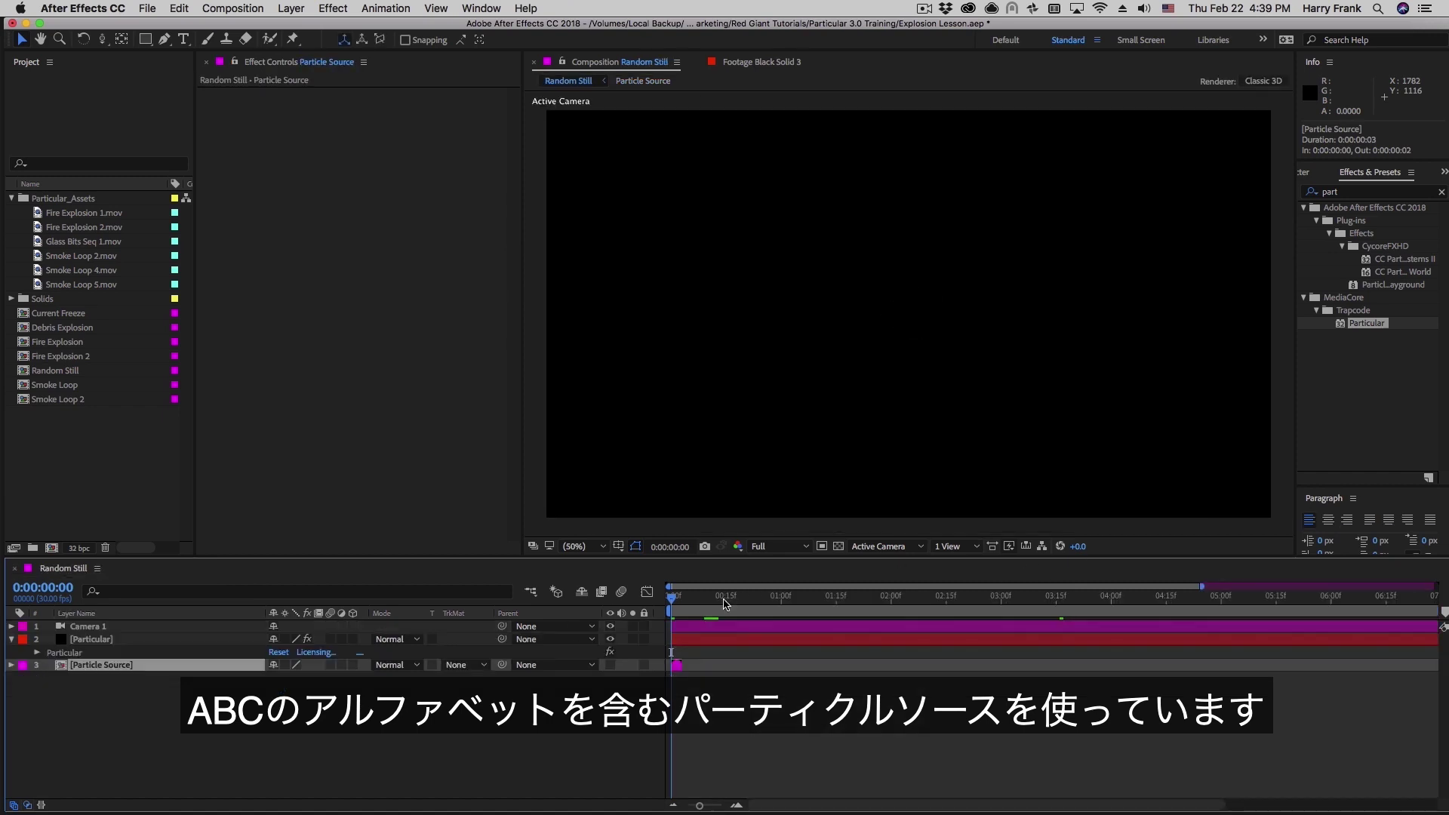
Preview the Random Still letters and examine the Particular effect's Particle, Texture and Rotation settings
key("space")
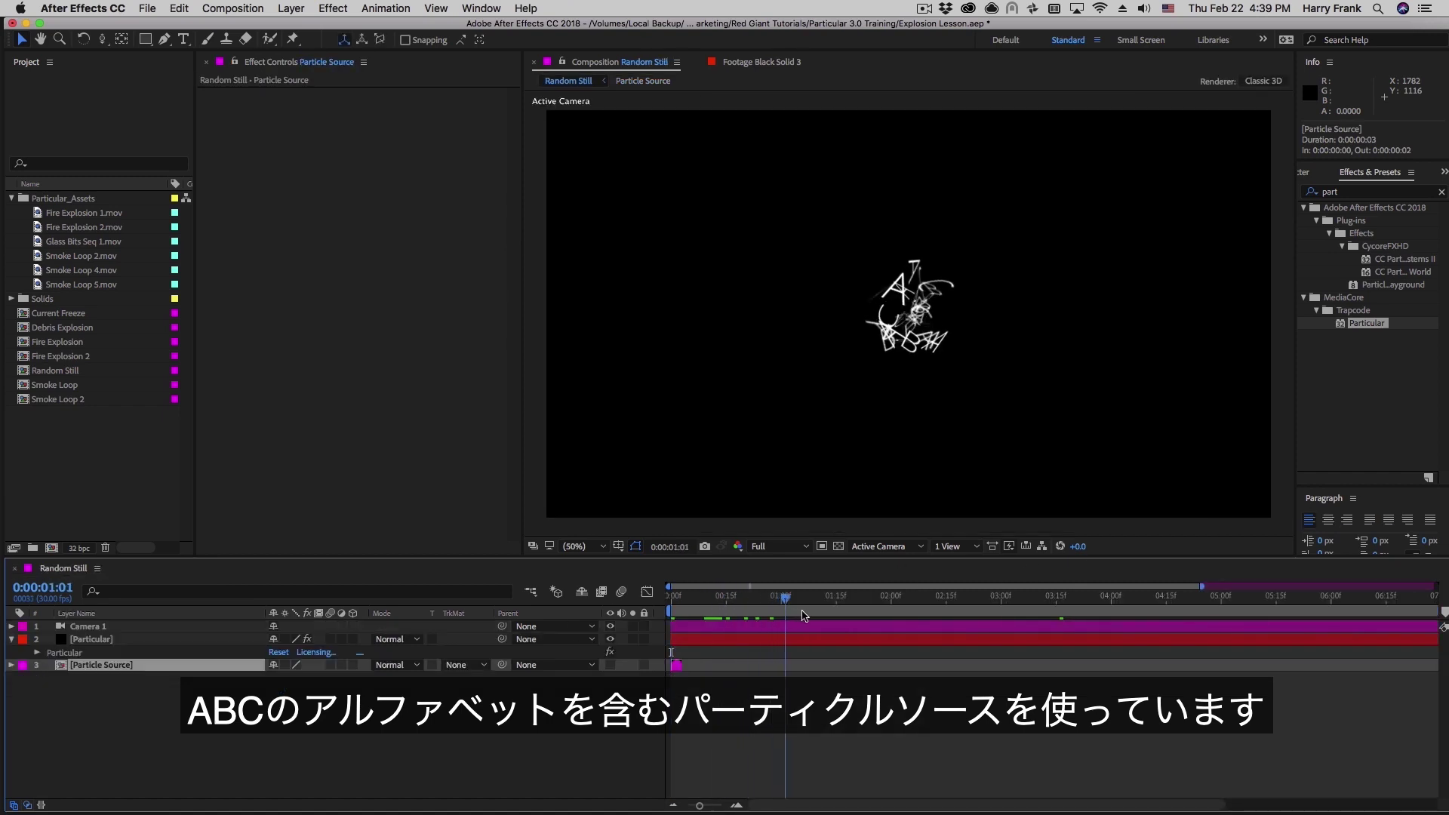
left_click(86, 653)
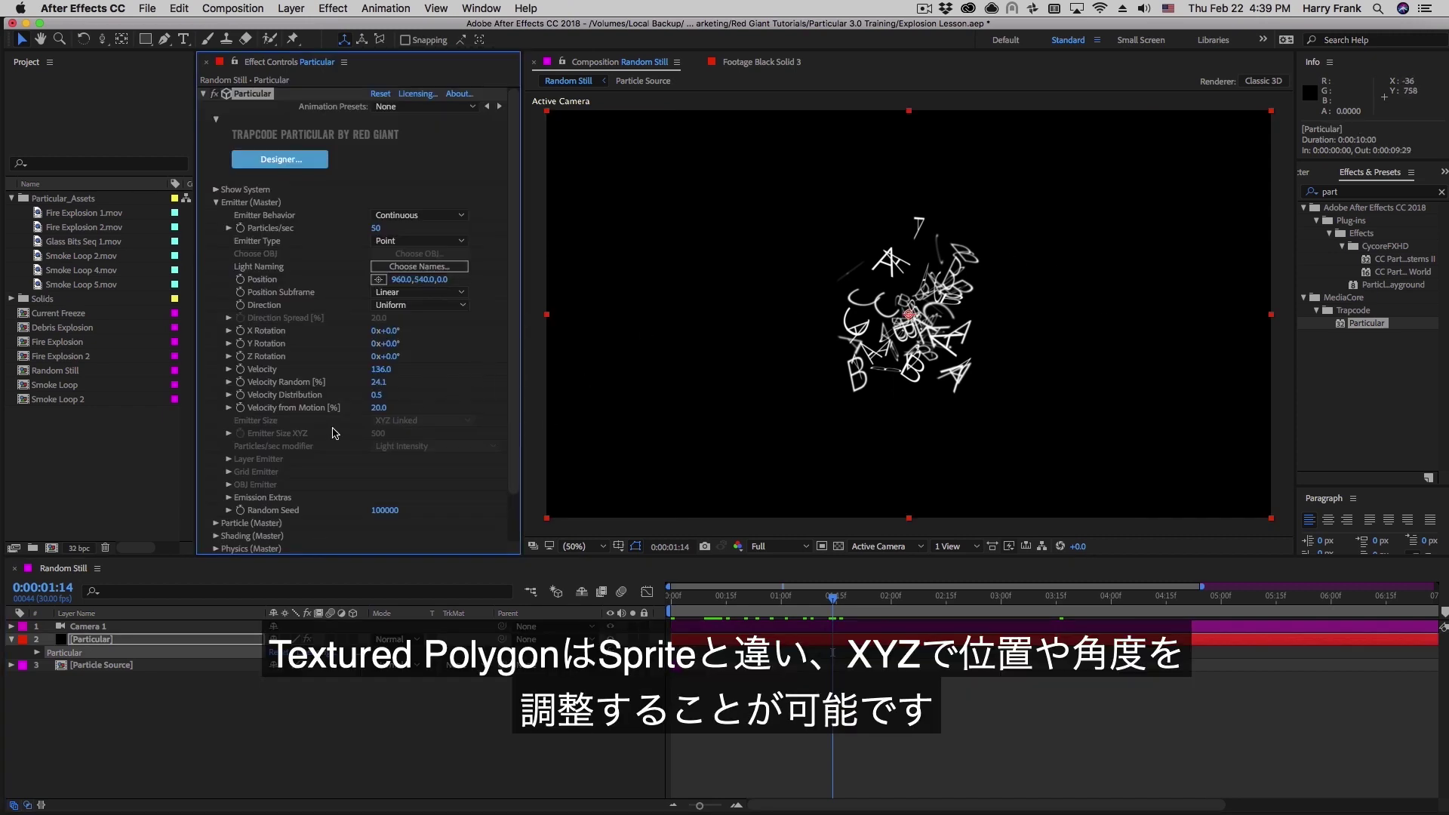
scroll(405, 425, "down", 3)
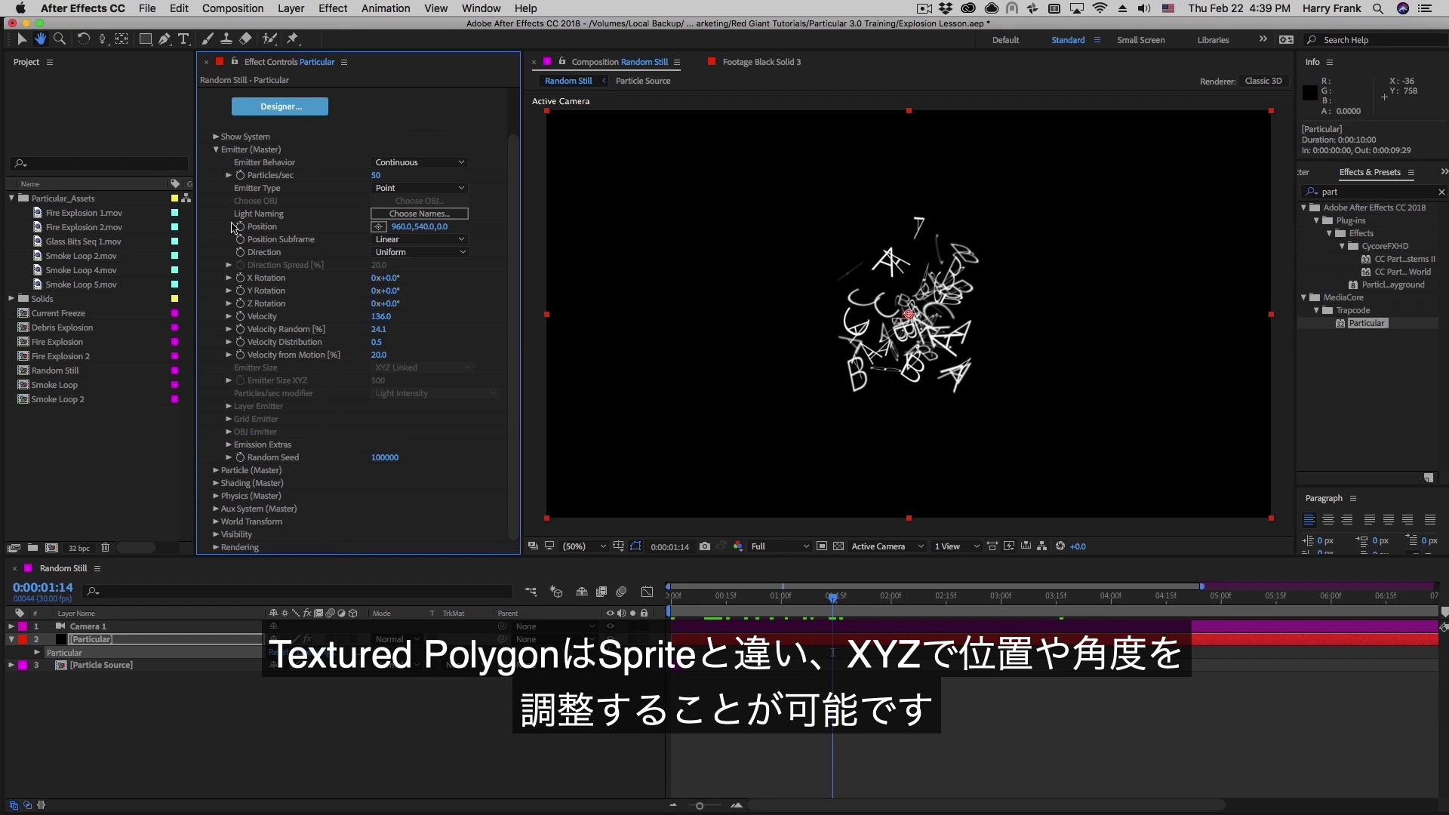
key("v")
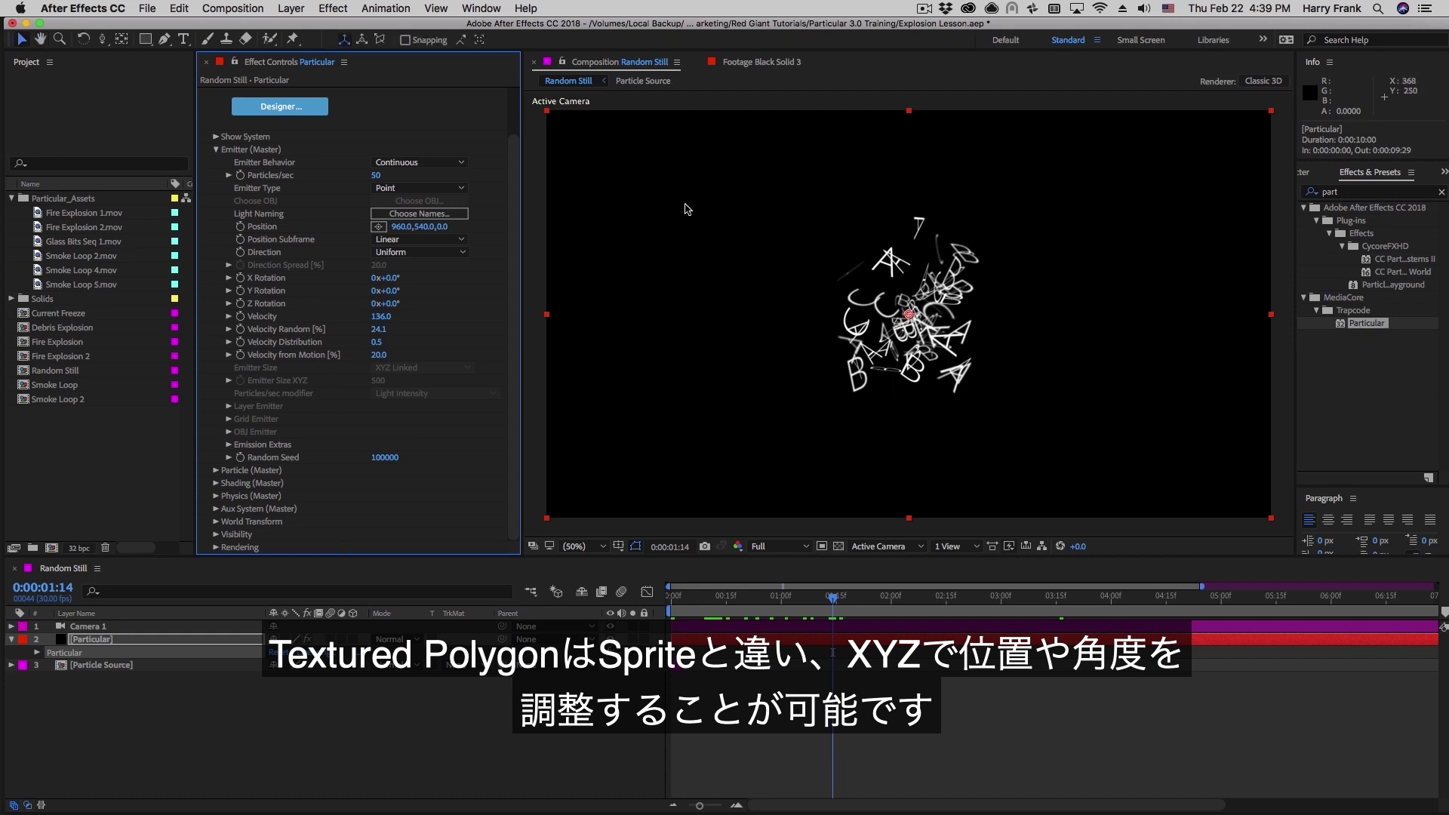
left_click(213, 150)
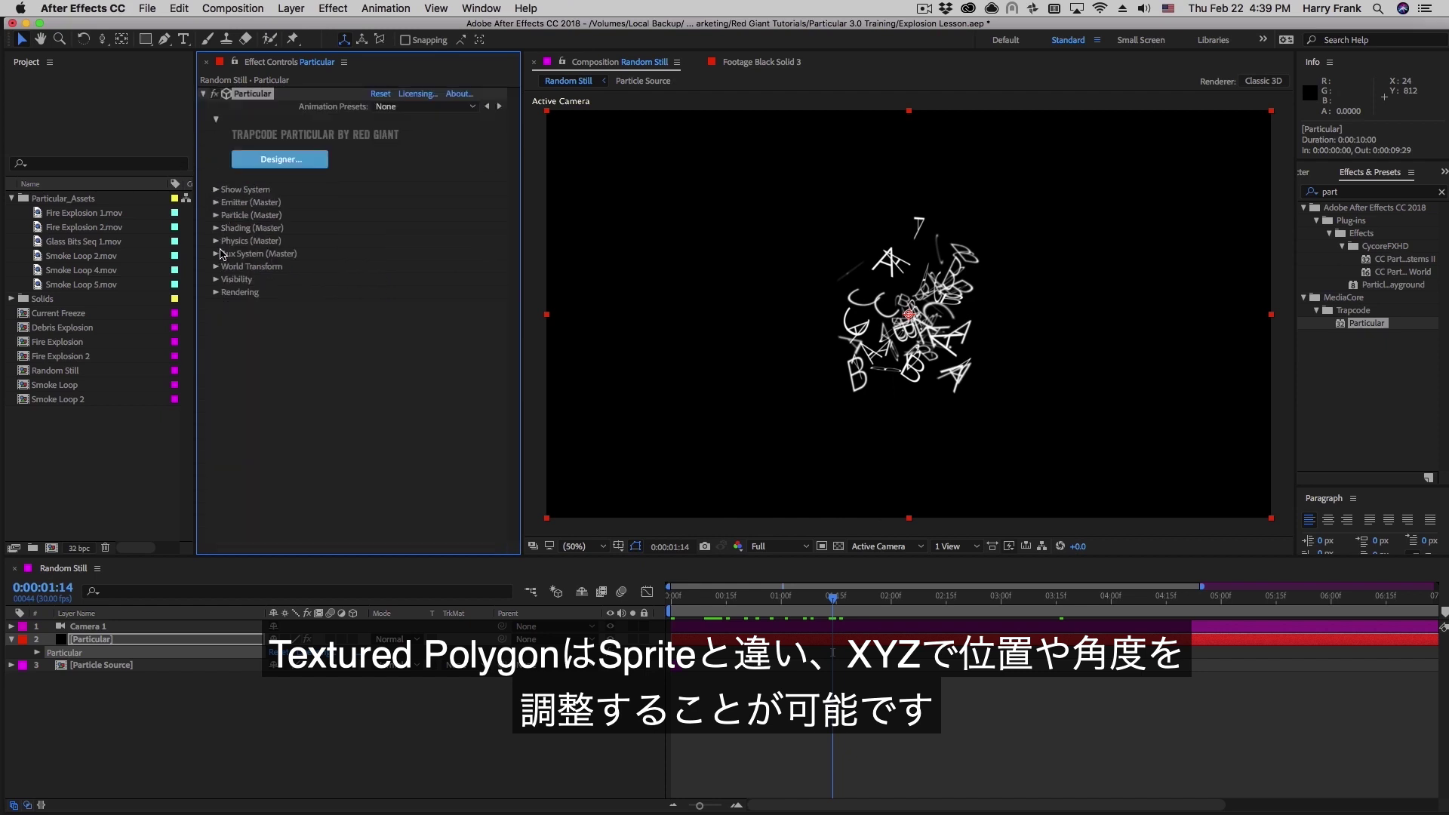
left_click(216, 216)
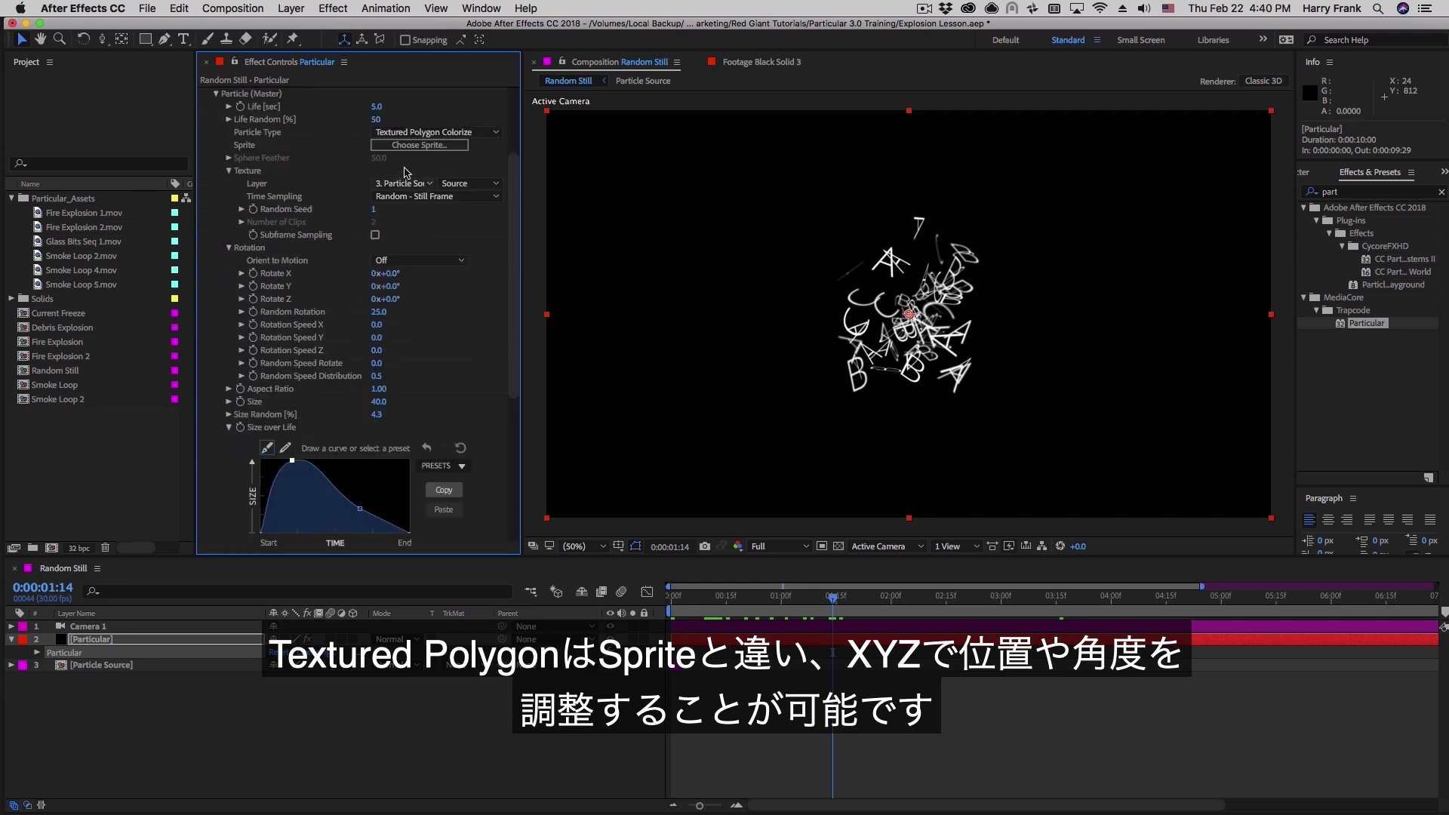
scroll(423, 209, "up", 2)
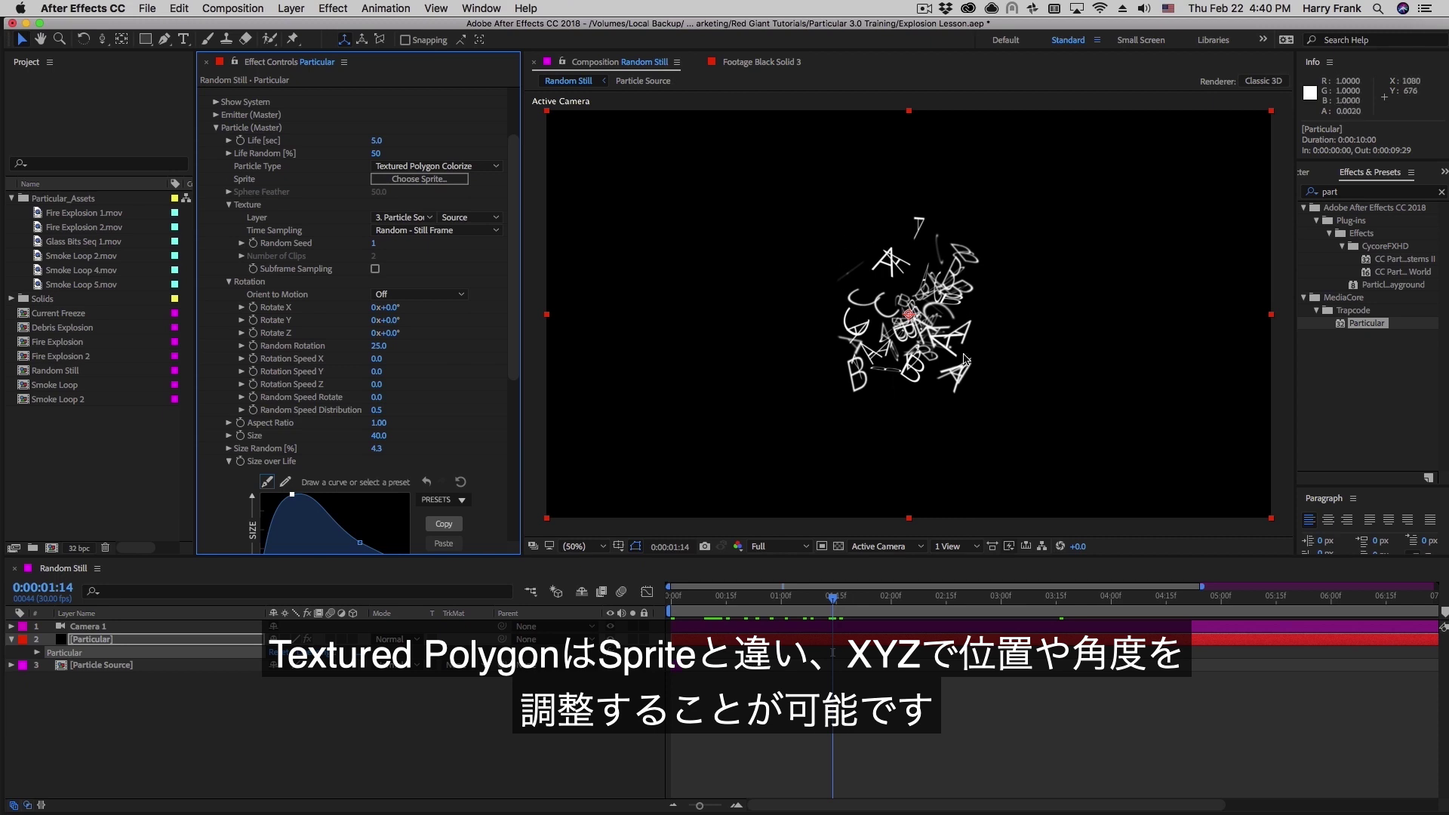
Try Sprite Colorize as the particle type and switch back to Textured Polygon Colorize
left_click(413, 170)
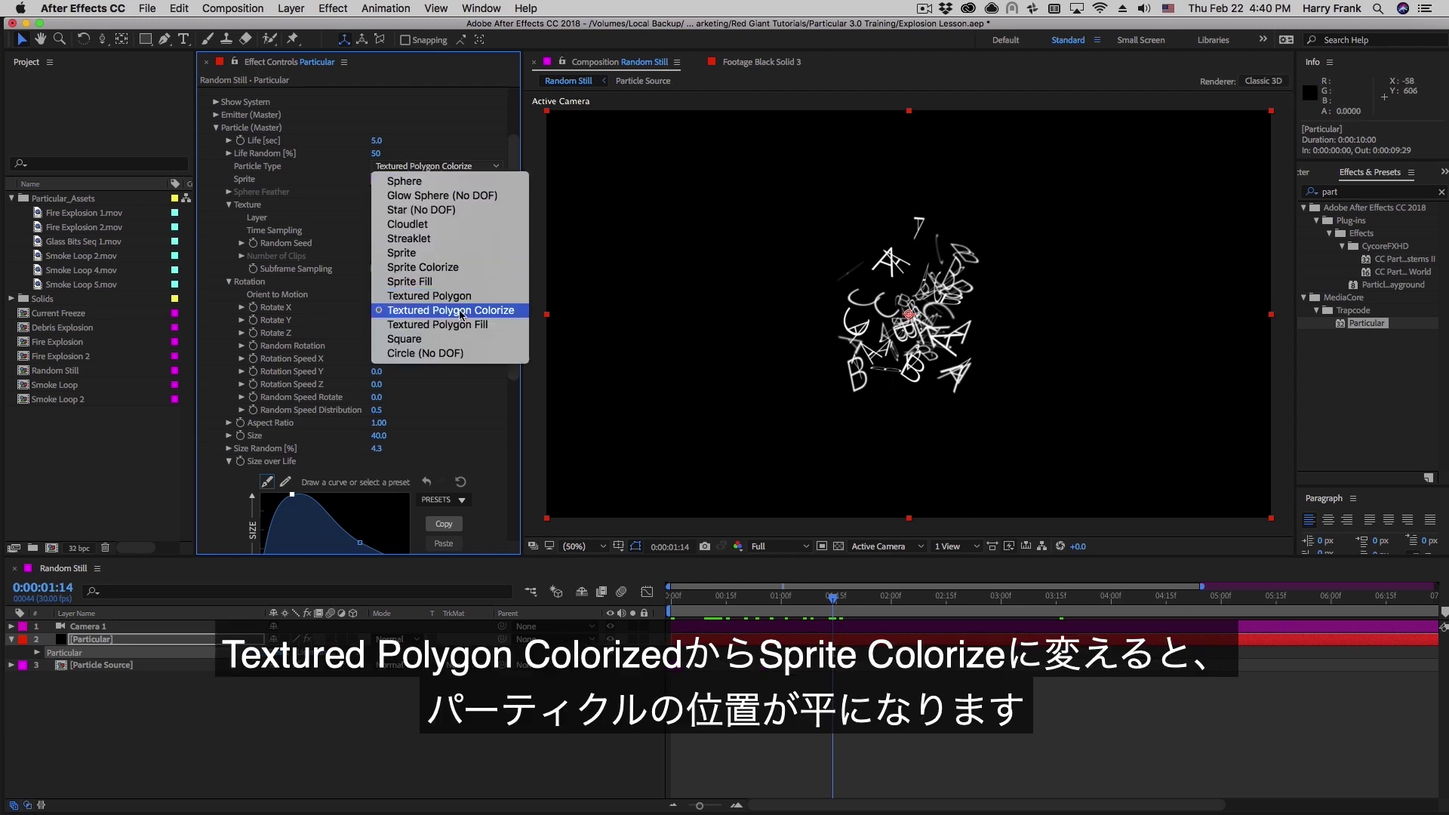
key("Return")
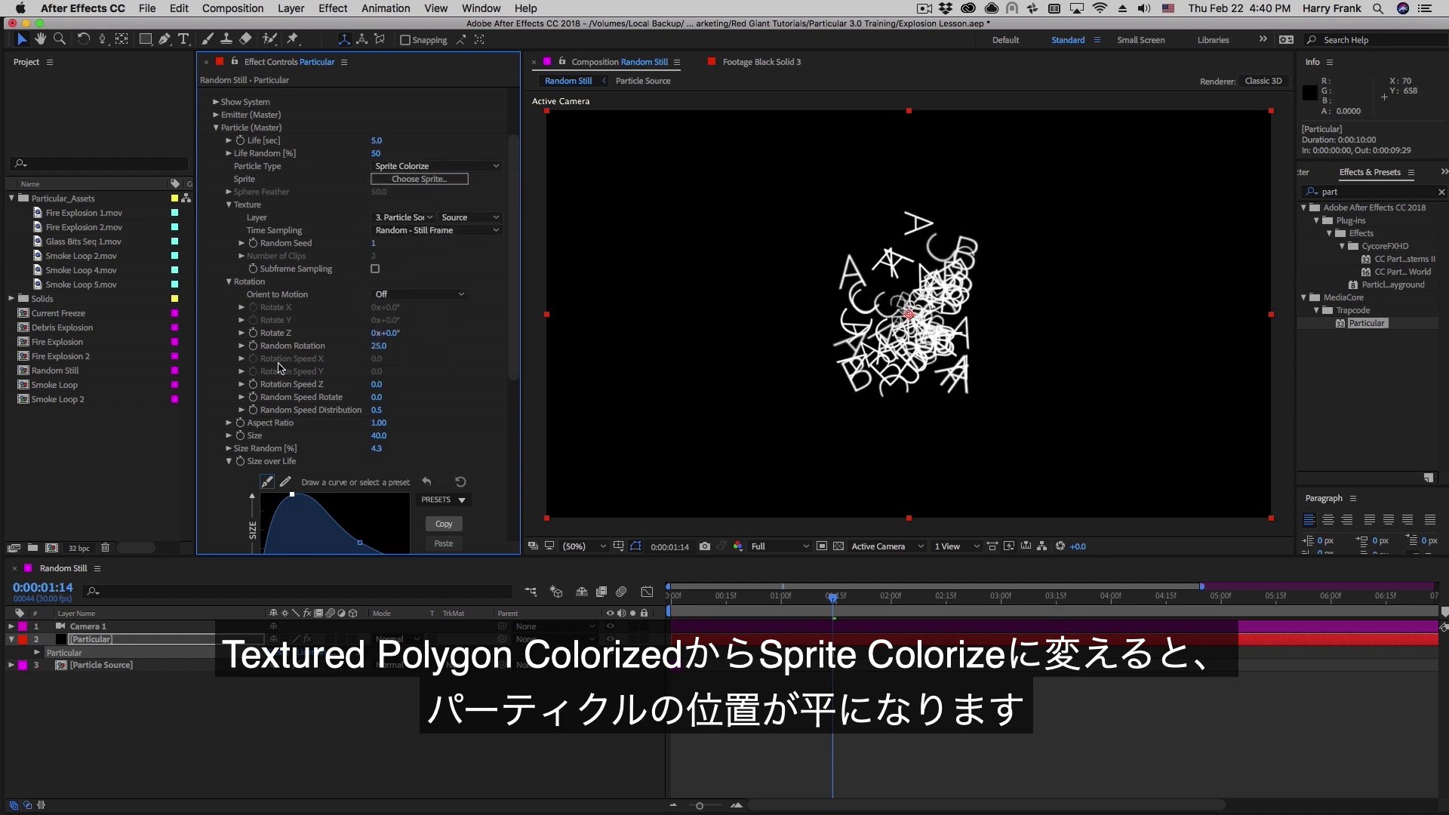
left_click(434, 166)
left_click(456, 311)
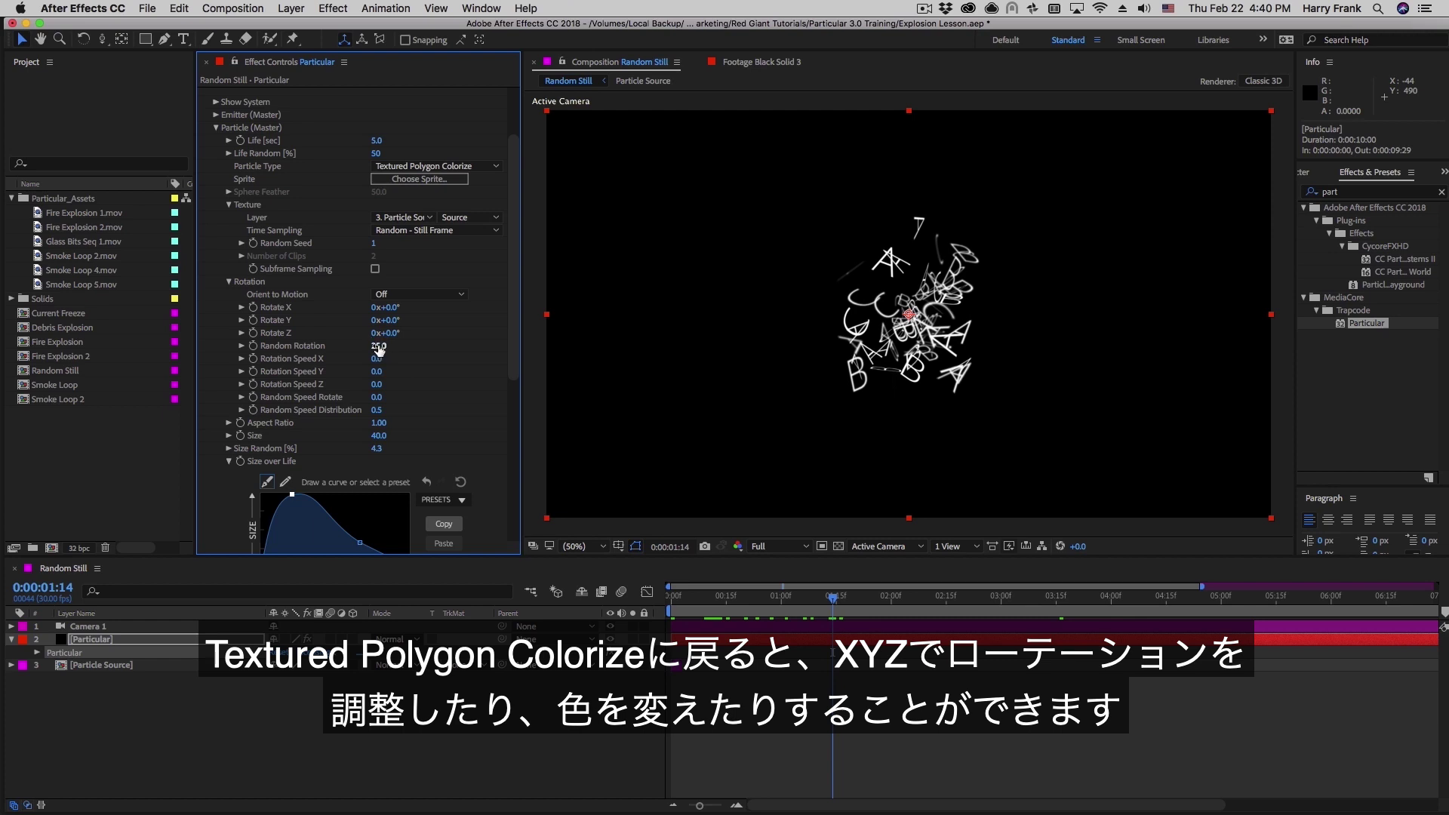
Reduce the letter particles' Random Rotation to 19
left_click_drag(379, 347, 361, 347)
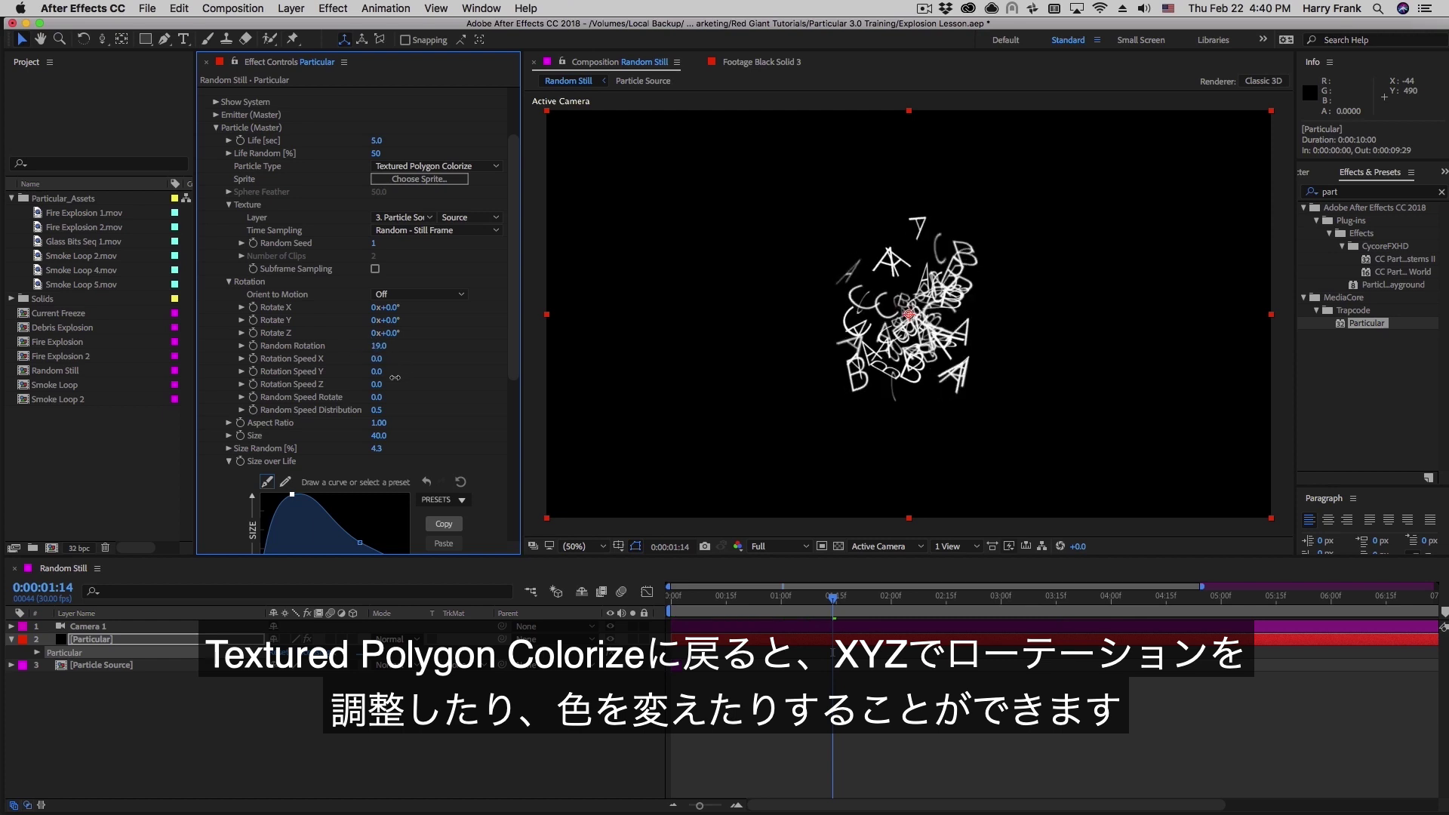
scroll(358, 317, "down", 5)
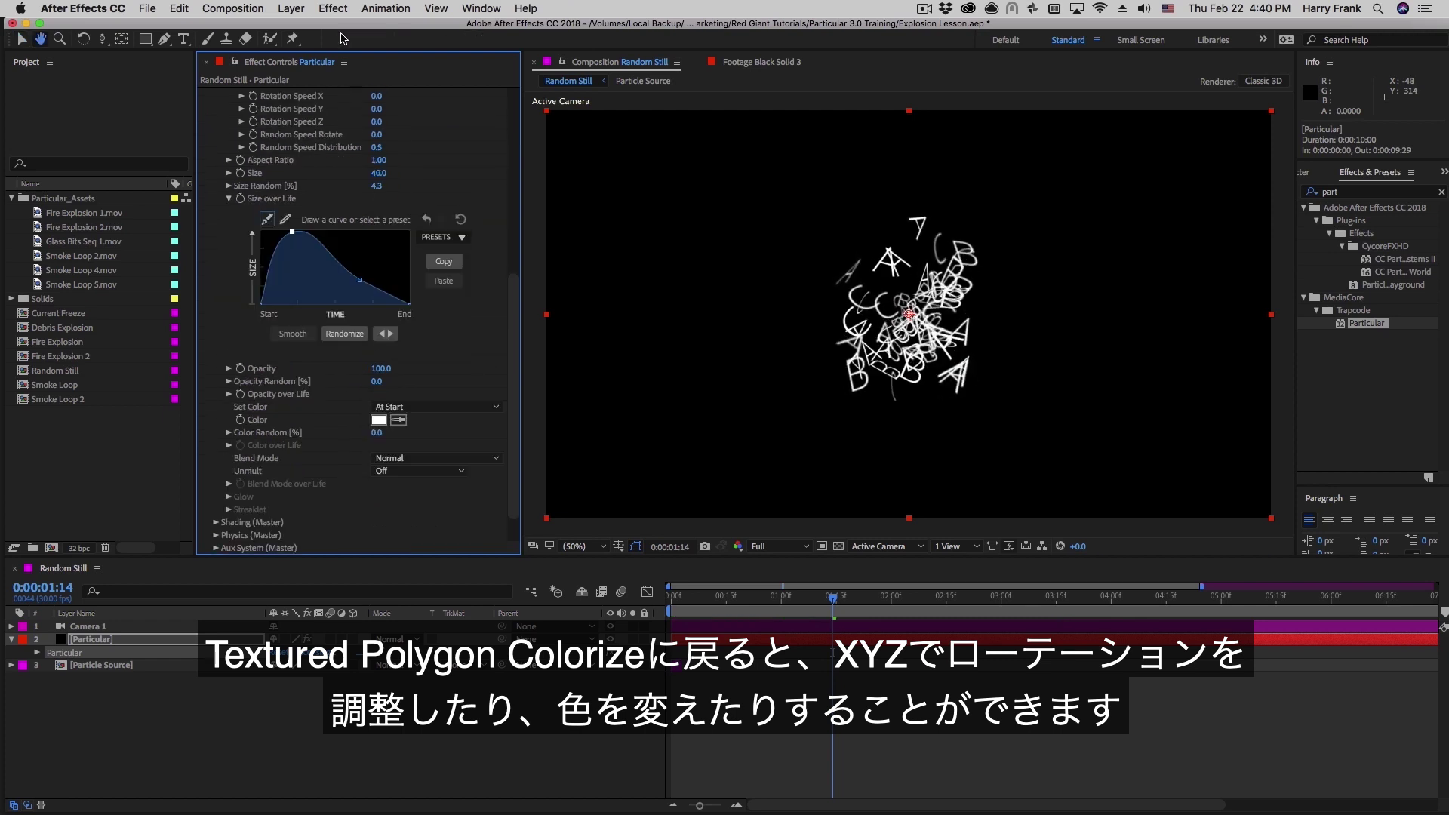
scroll(399, 245, "up", 5)
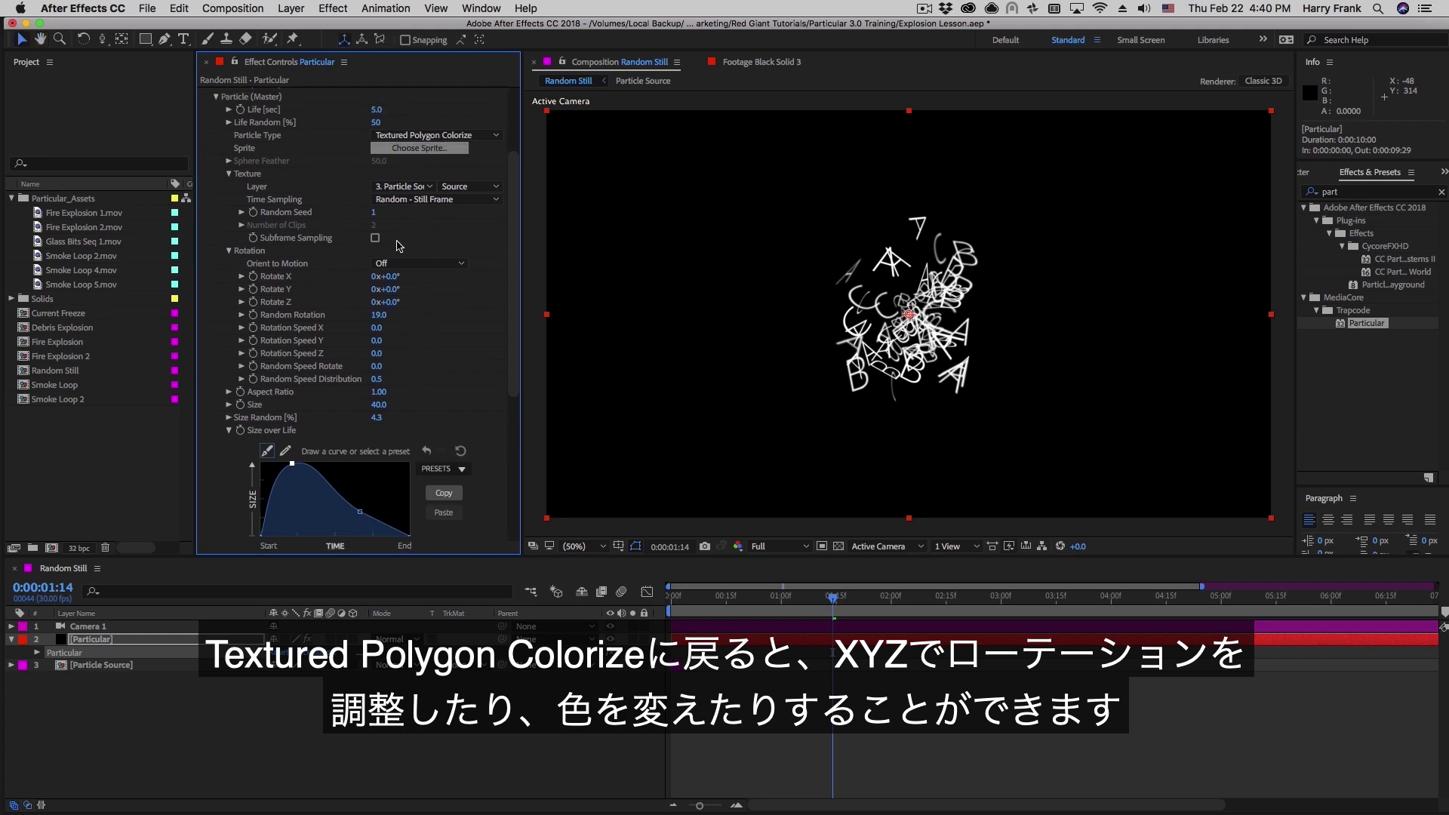
Set the particles' Set Color option to Random from Gradient and apply a preset gradient to Color over Life
scroll(507, 299, "down", 3)
scroll(398, 469, "down", 3)
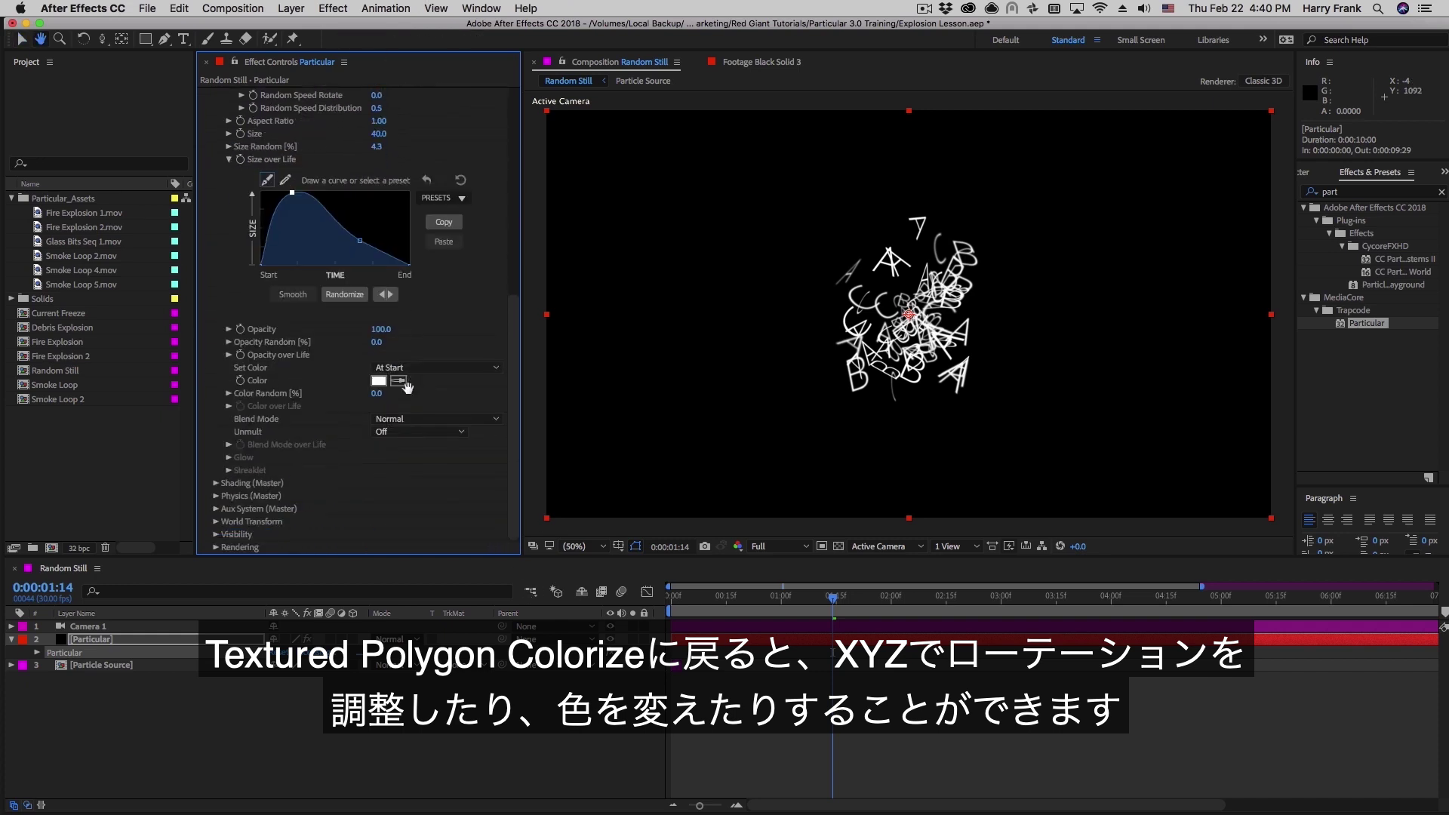
left_click(413, 369)
left_click(438, 411)
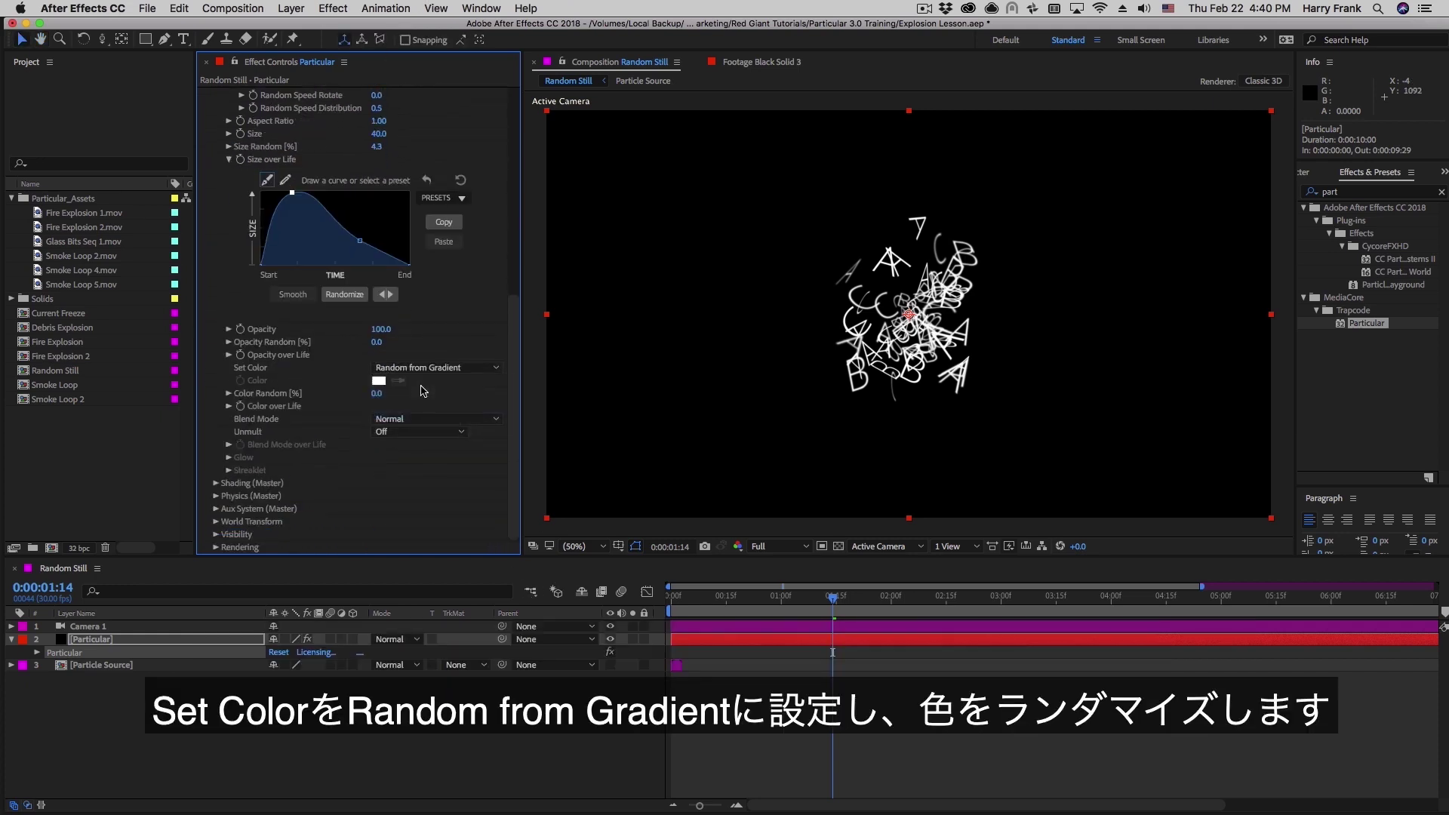
left_click(229, 406)
left_click(441, 449)
left_click(449, 513)
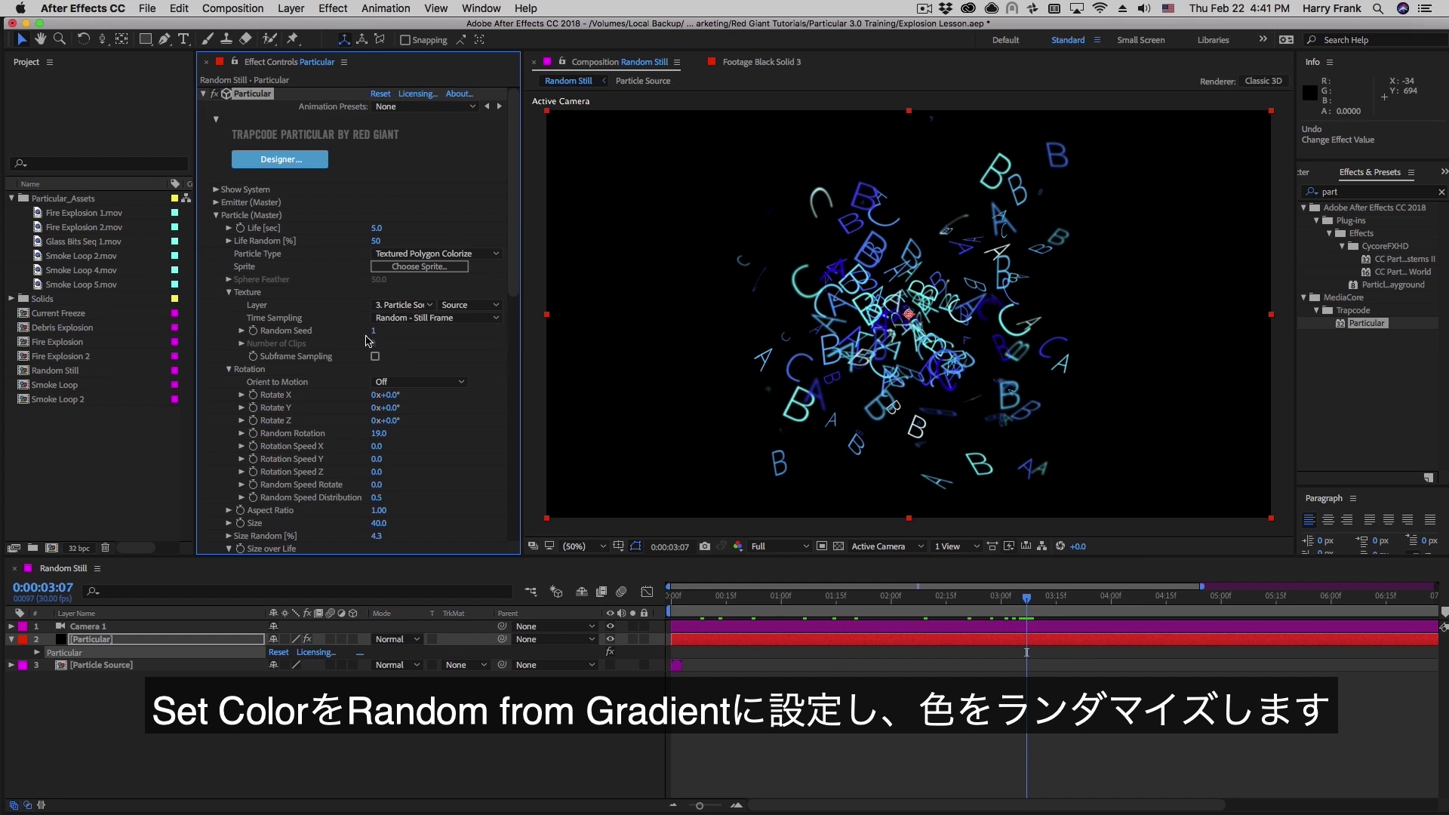
Check the Time Sampling options of the letter particles and preview the colored letters in Random Still
left_click(444, 320)
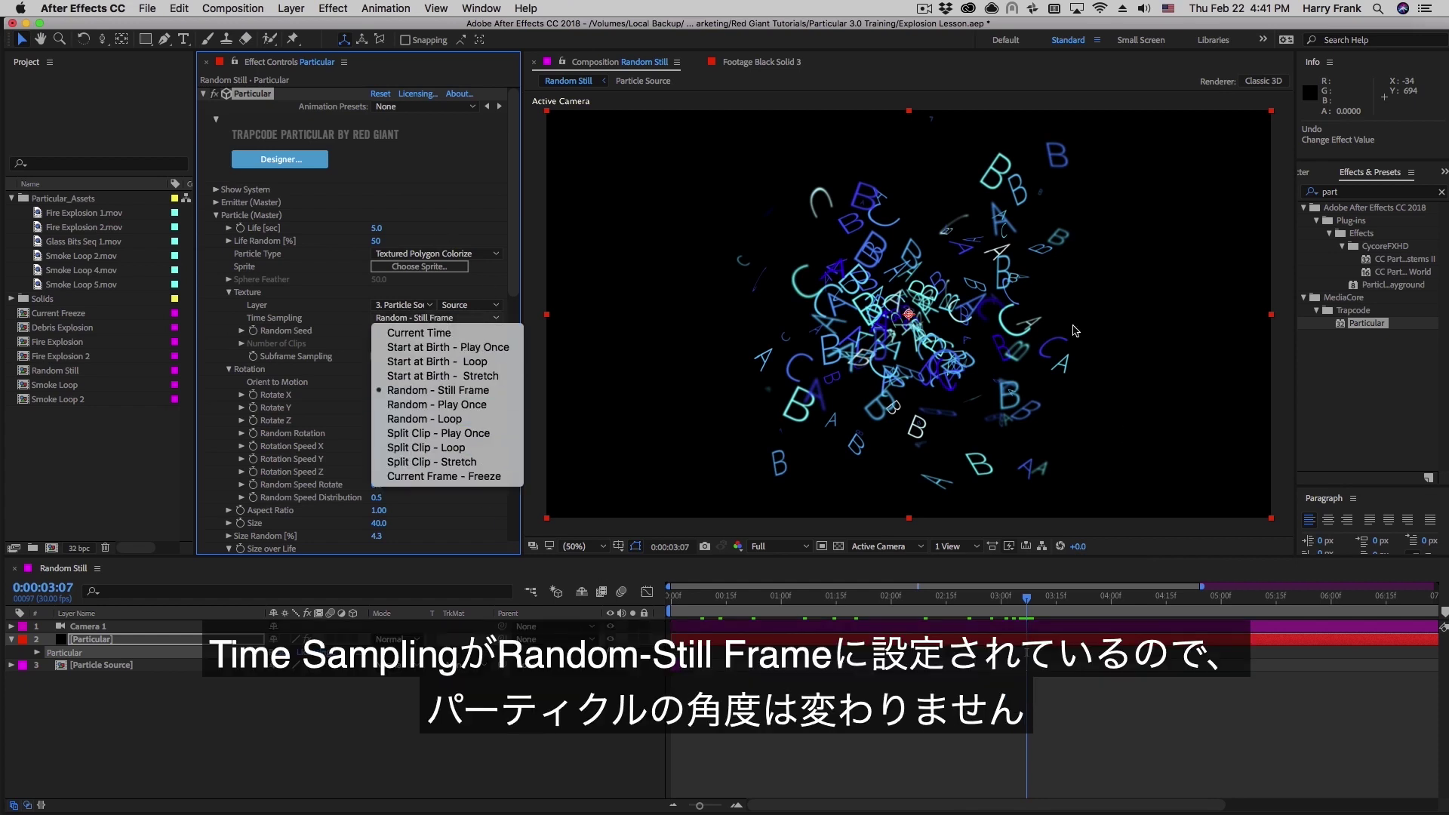
key("Escape")
key("space")
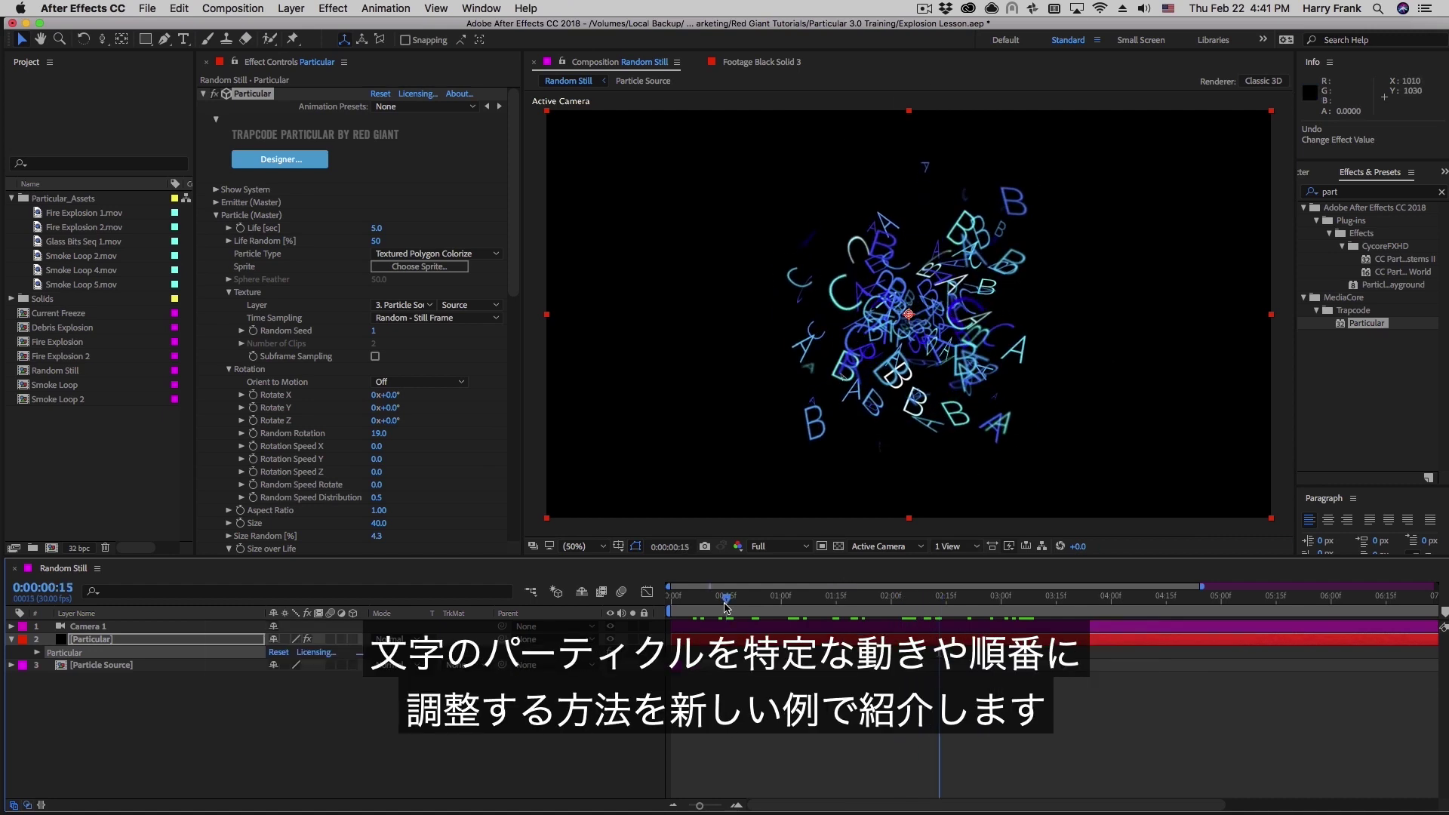
key("space")
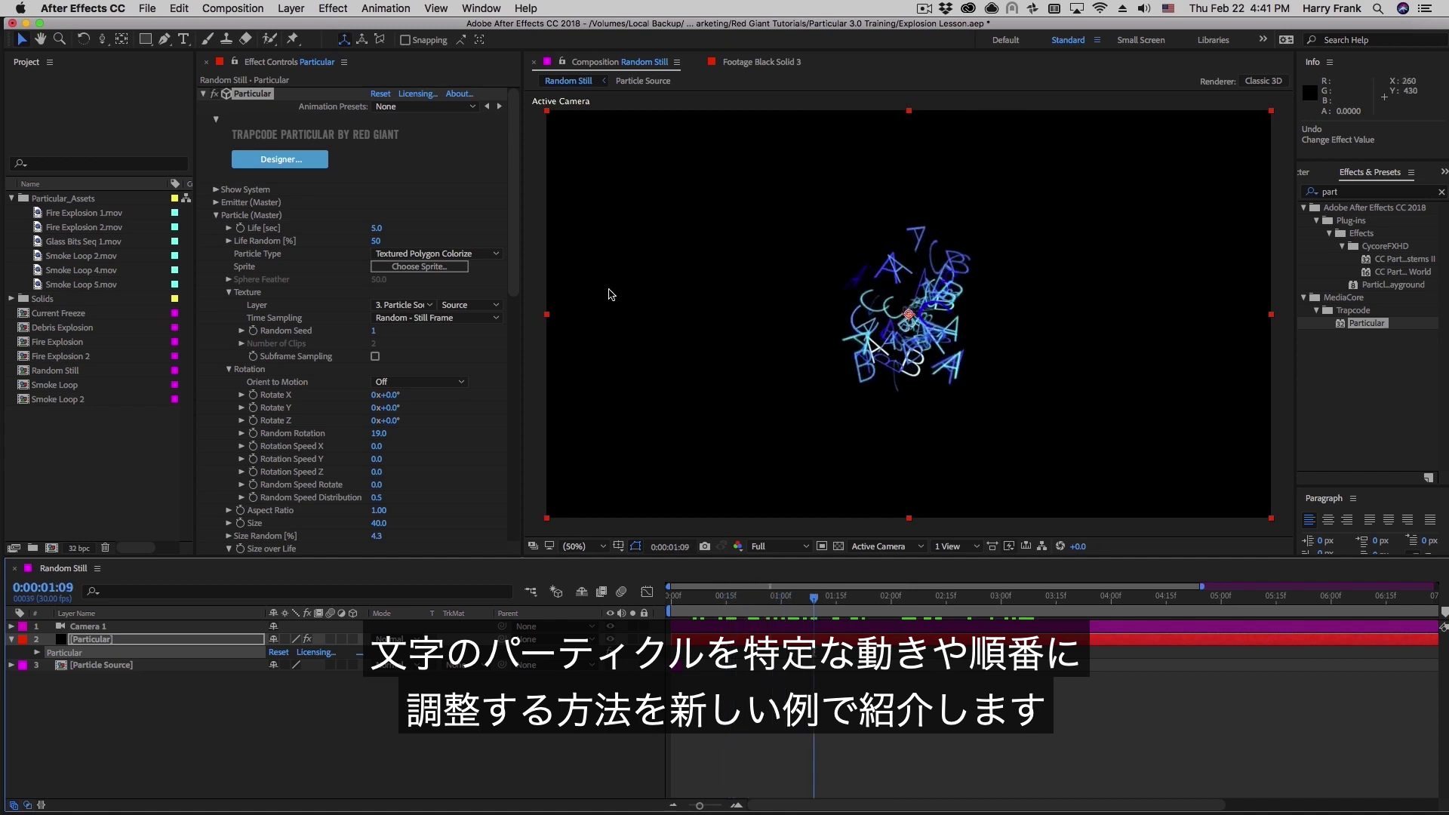
left_click(701, 608)
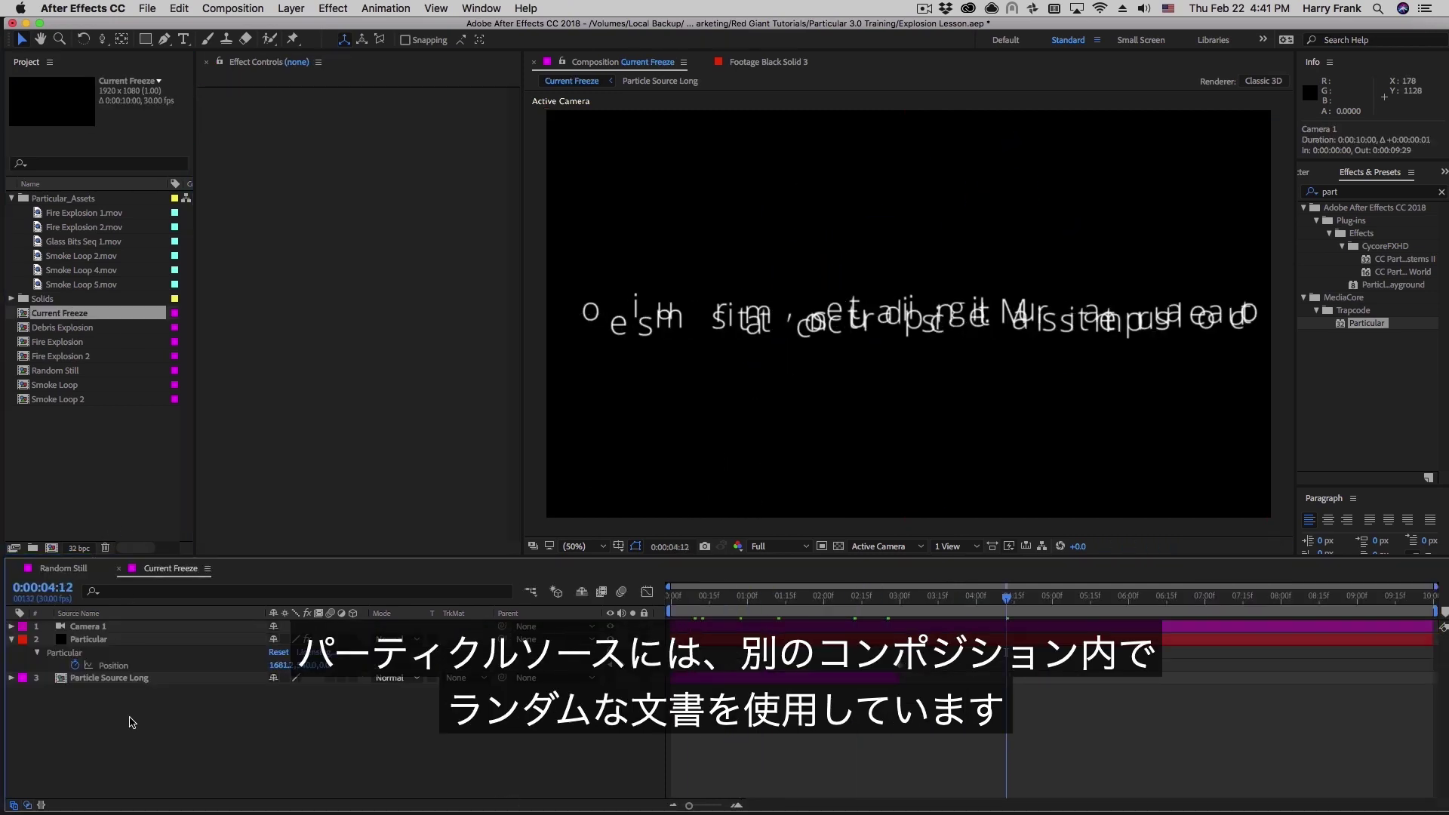
Open the Particle Source Long precomp in Current Freeze and step frame by frame through its changing letters
left_click(124, 678)
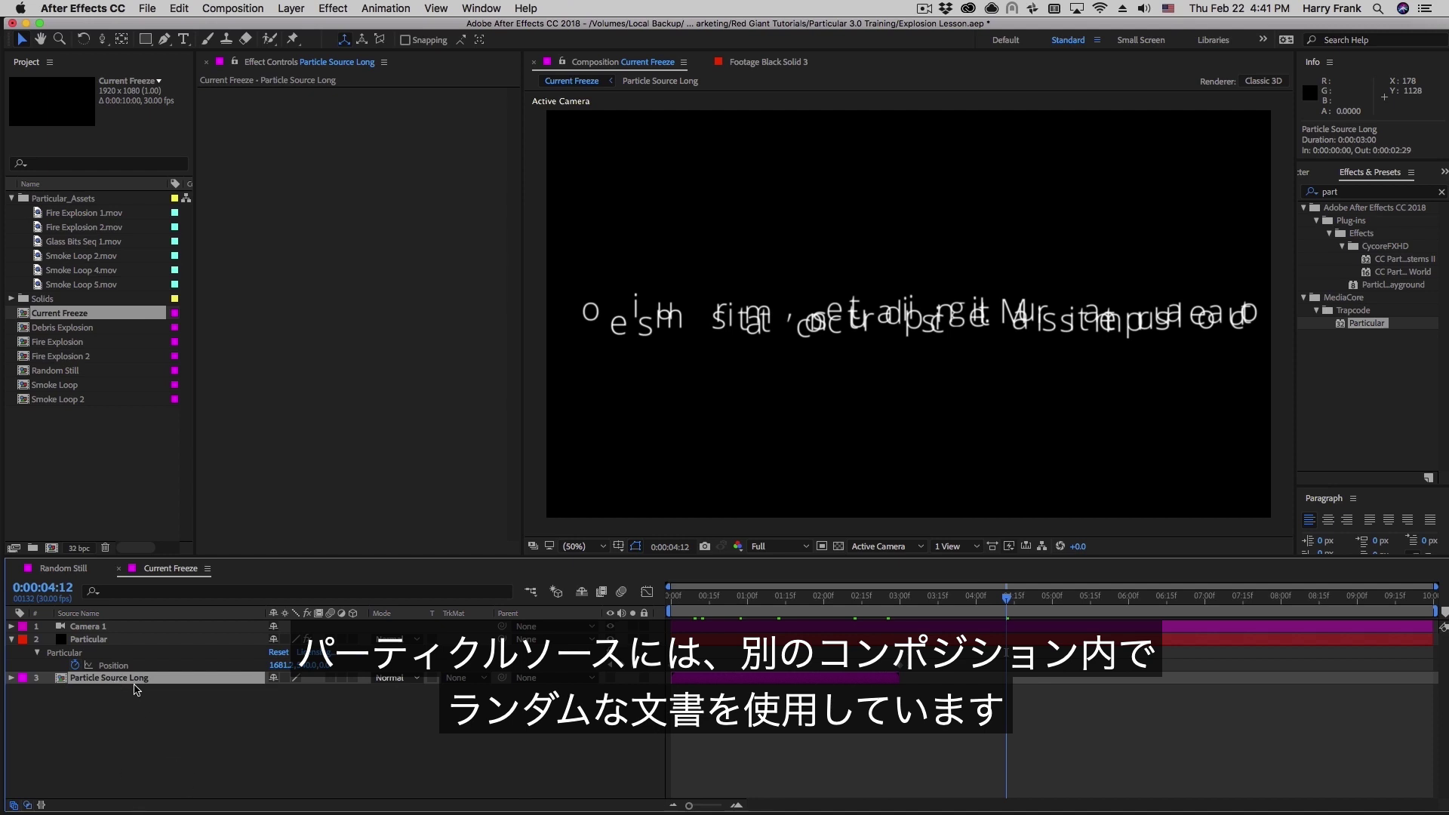
double_click(135, 679)
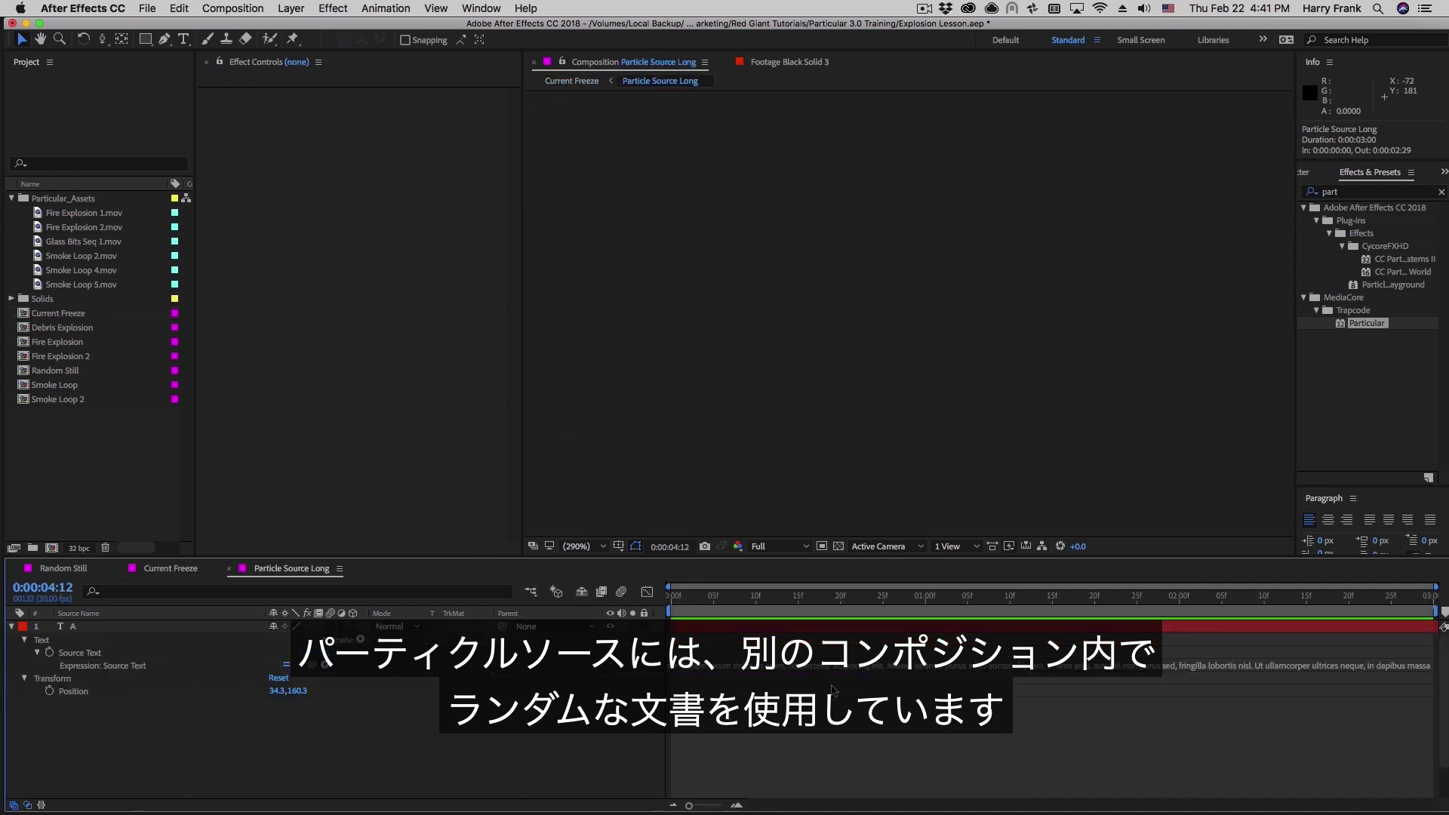
left_click_drag(698, 613, 789, 603)
left_click(787, 633)
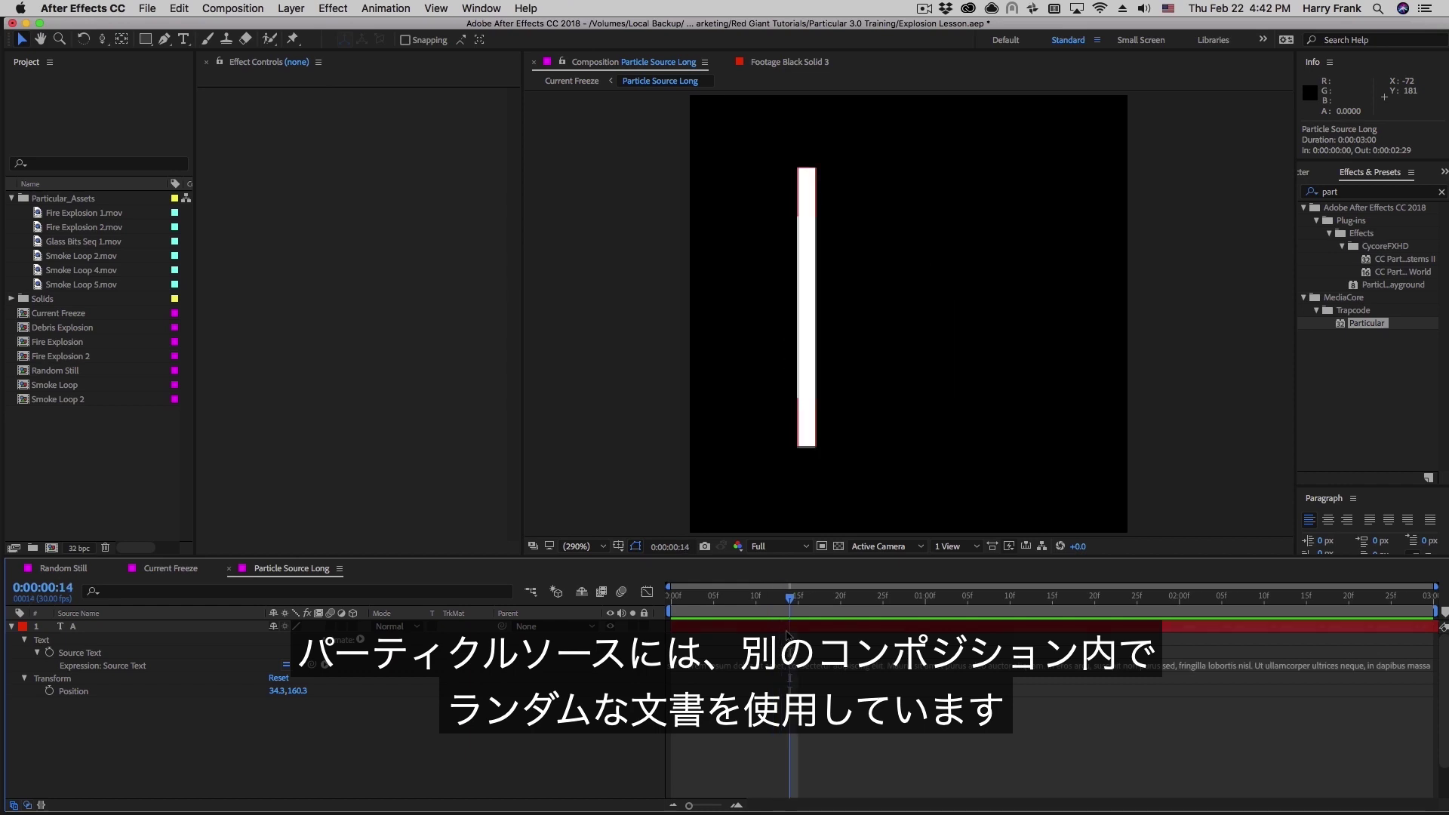
key("Page_Down")
key("Page_Down")
key("Page_Down")
key("Page_Down")
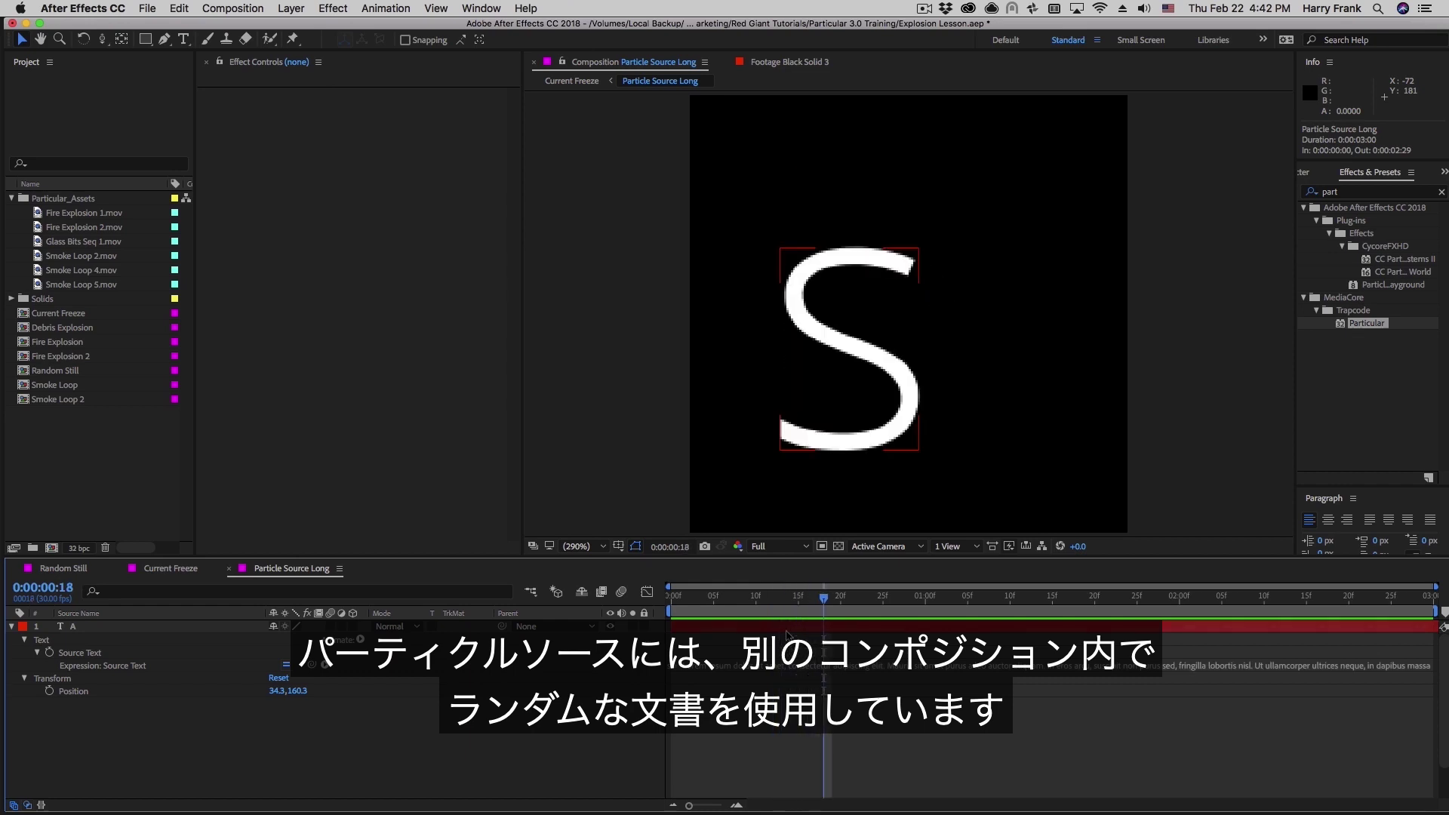
key("Page_Down")
key("Page_Down")
key("Page_Down")
key("Page_Down")
key("Page_Down")
key("Page_Down")
key("Page_Down")
key("Page_Down")
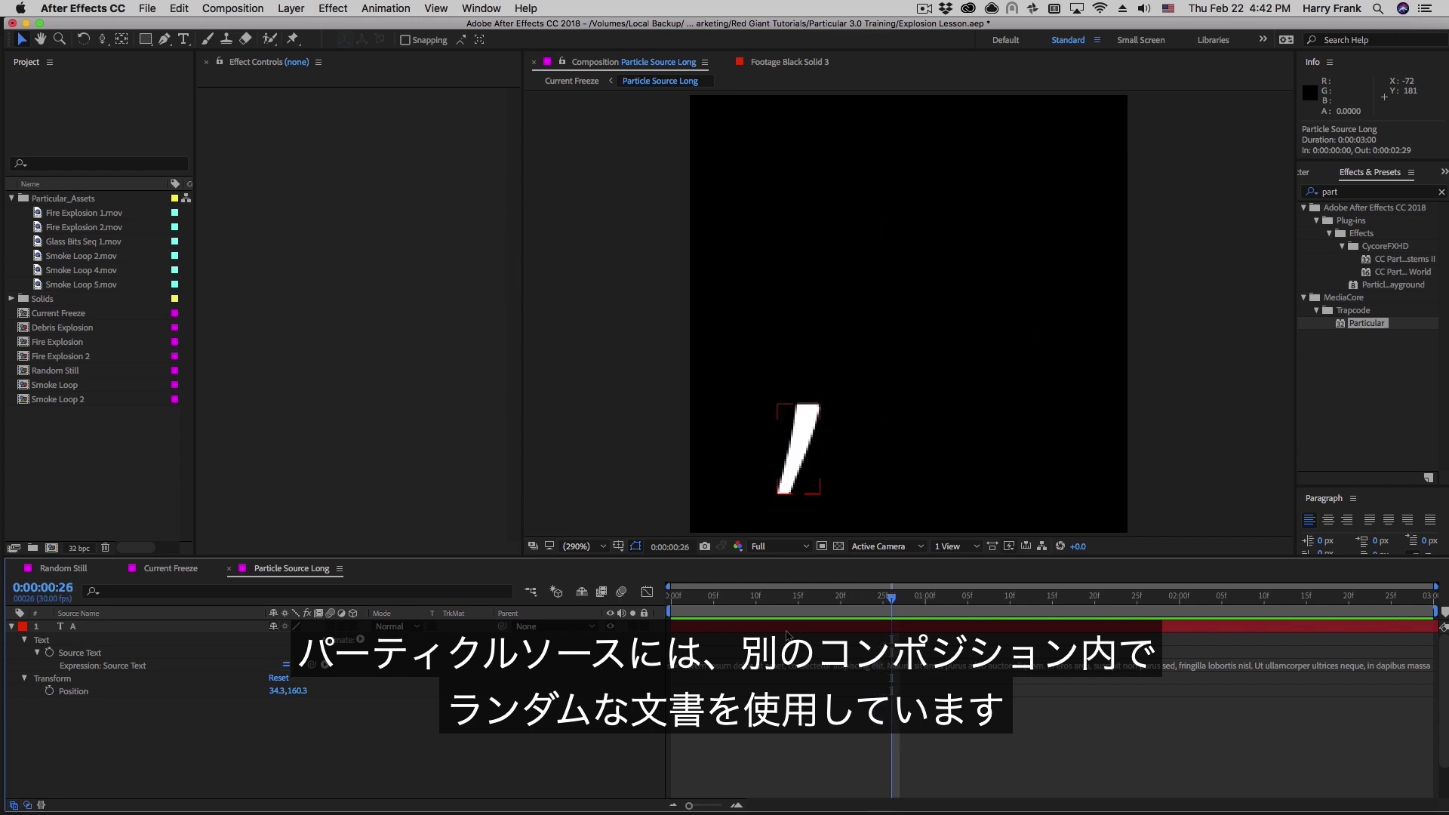
key("Page_Down")
key("Page_Down")
key("Page_Down")
key("Page_Down")
key("Page_Down")
key("Page_Down")
key("Page_Down")
key("Page_Down")
key("Page_Down")
key("Page_Down")
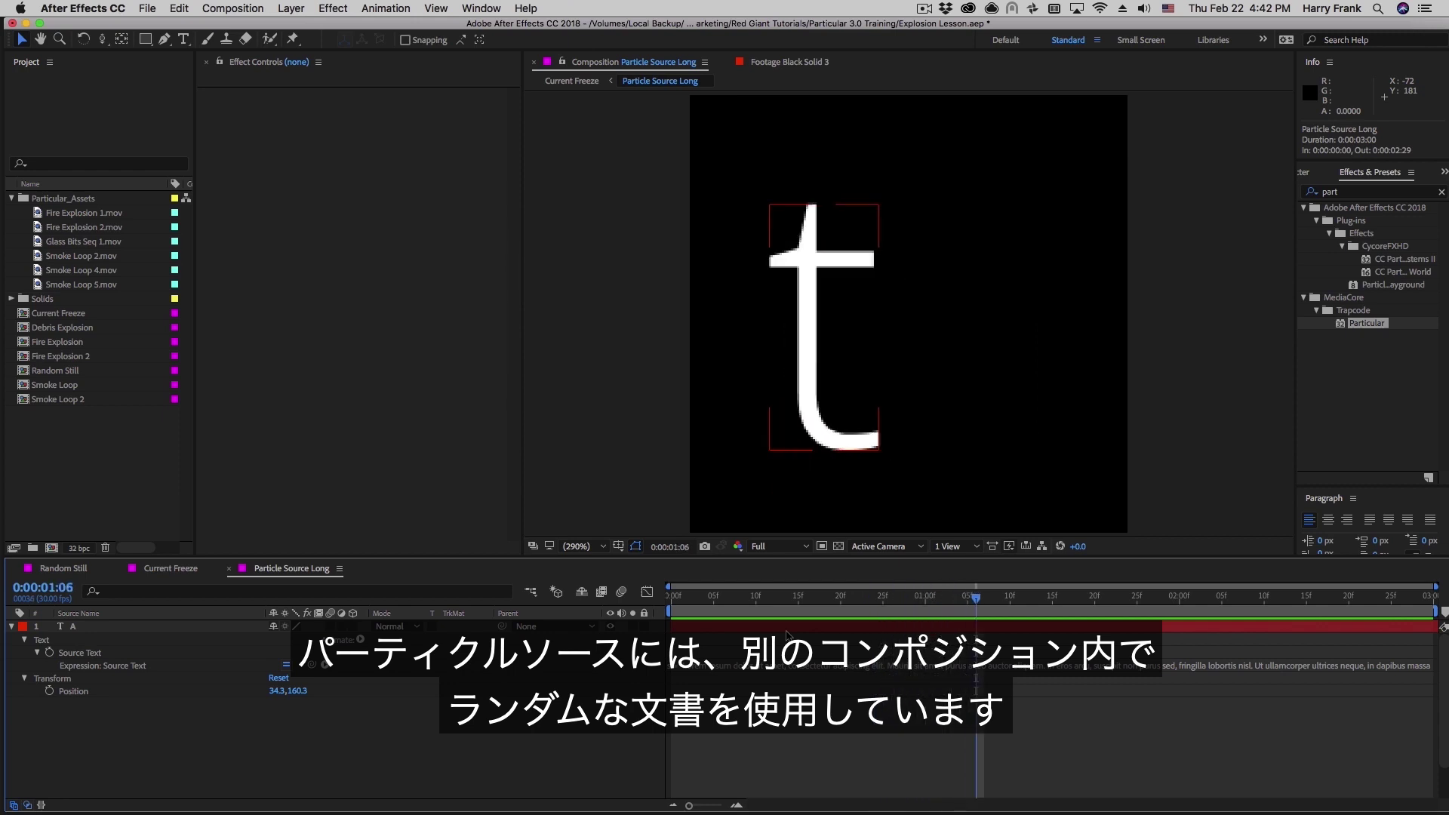
key("Page_Down")
key("Page_Down")
key("Page_Down")
key("Page_Down")
key("Page_Down")
key("Page_Down")
key("Page_Down")
key("Page_Down")
key("Page_Down")
key("Page_Down")
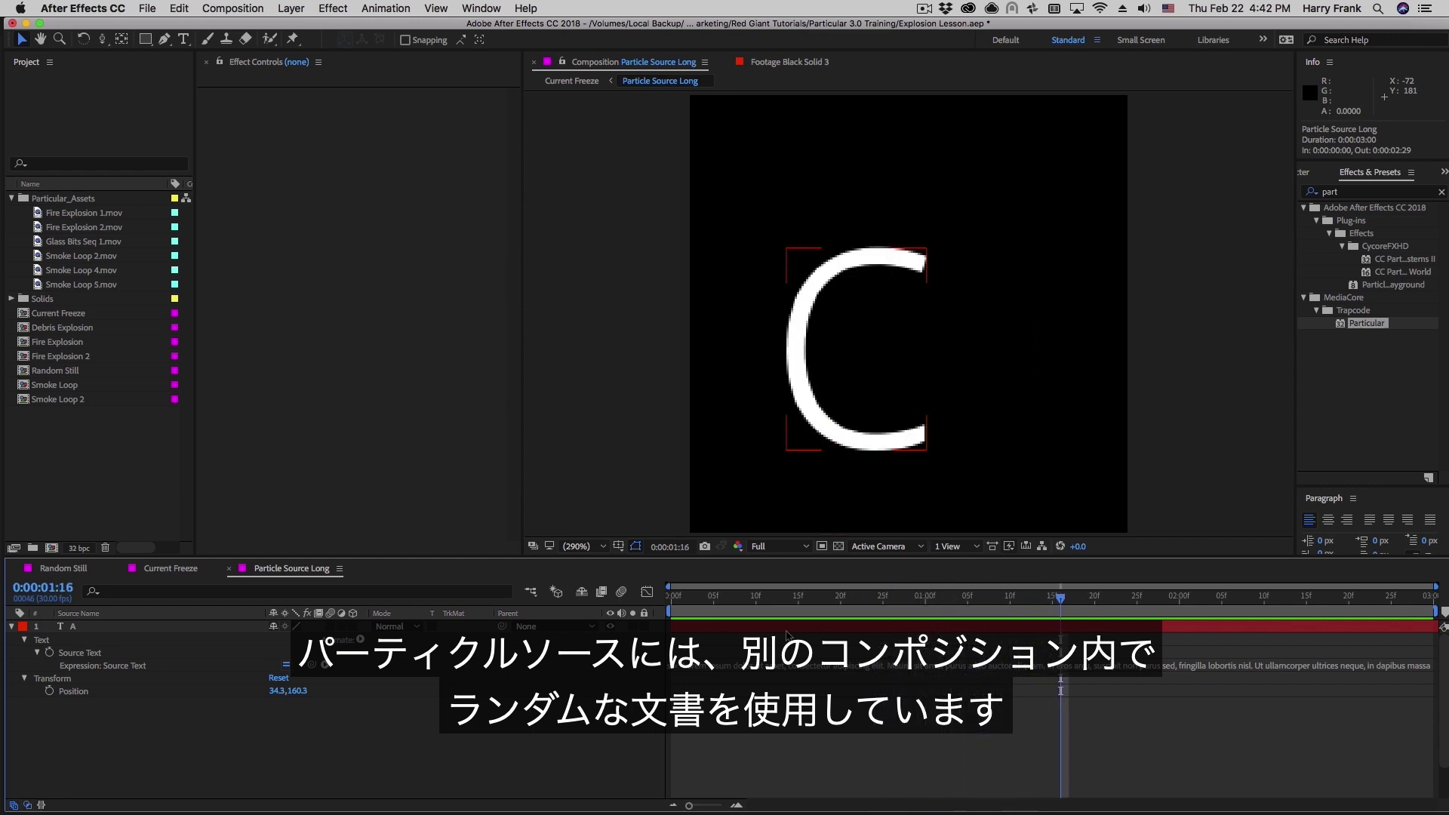
key("Page_Down")
key("Page_Down")
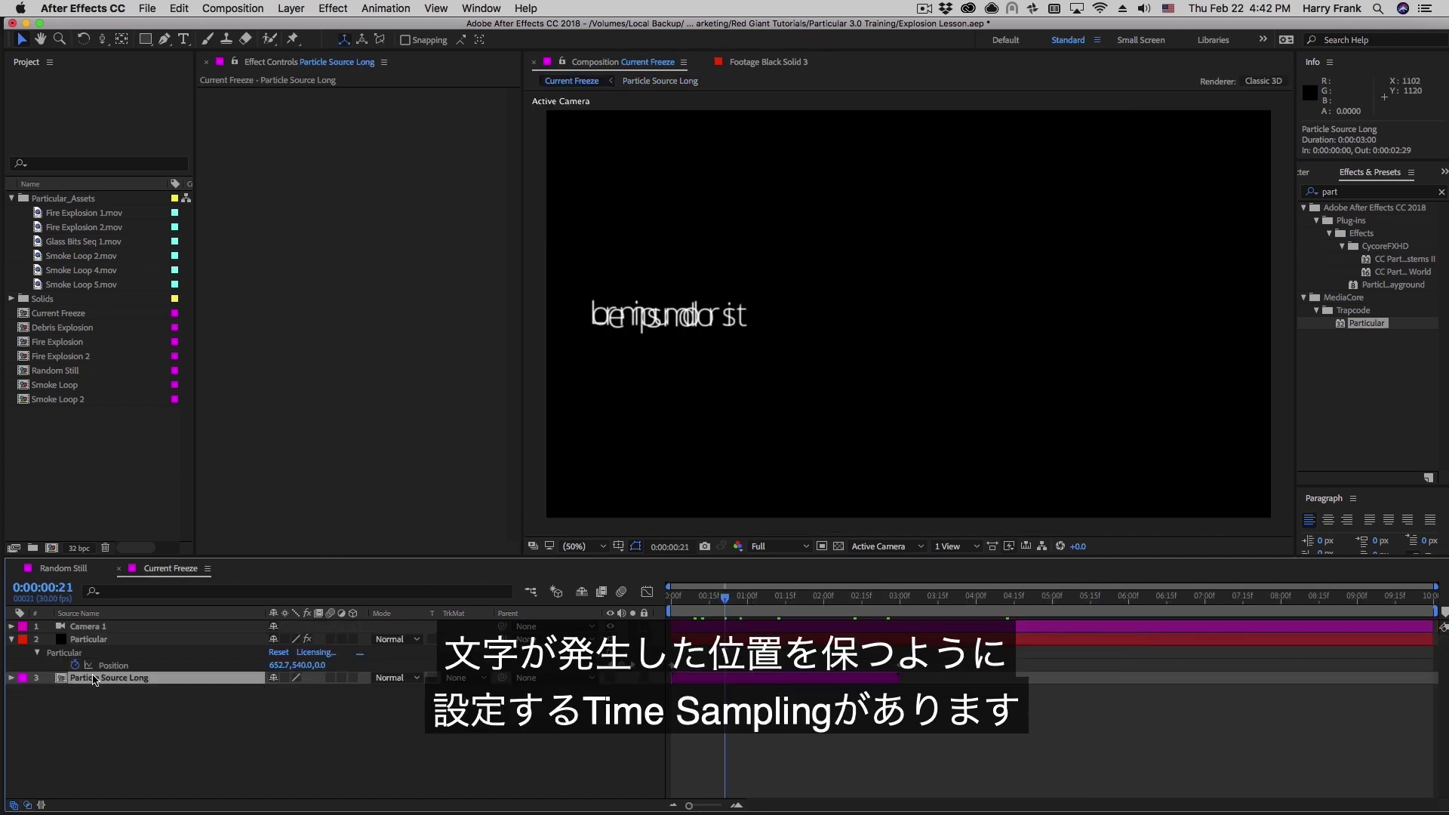
Try Current Time as the Particular effect's Time Sampling mode and restore Current Frame - Freeze
left_click(64, 652)
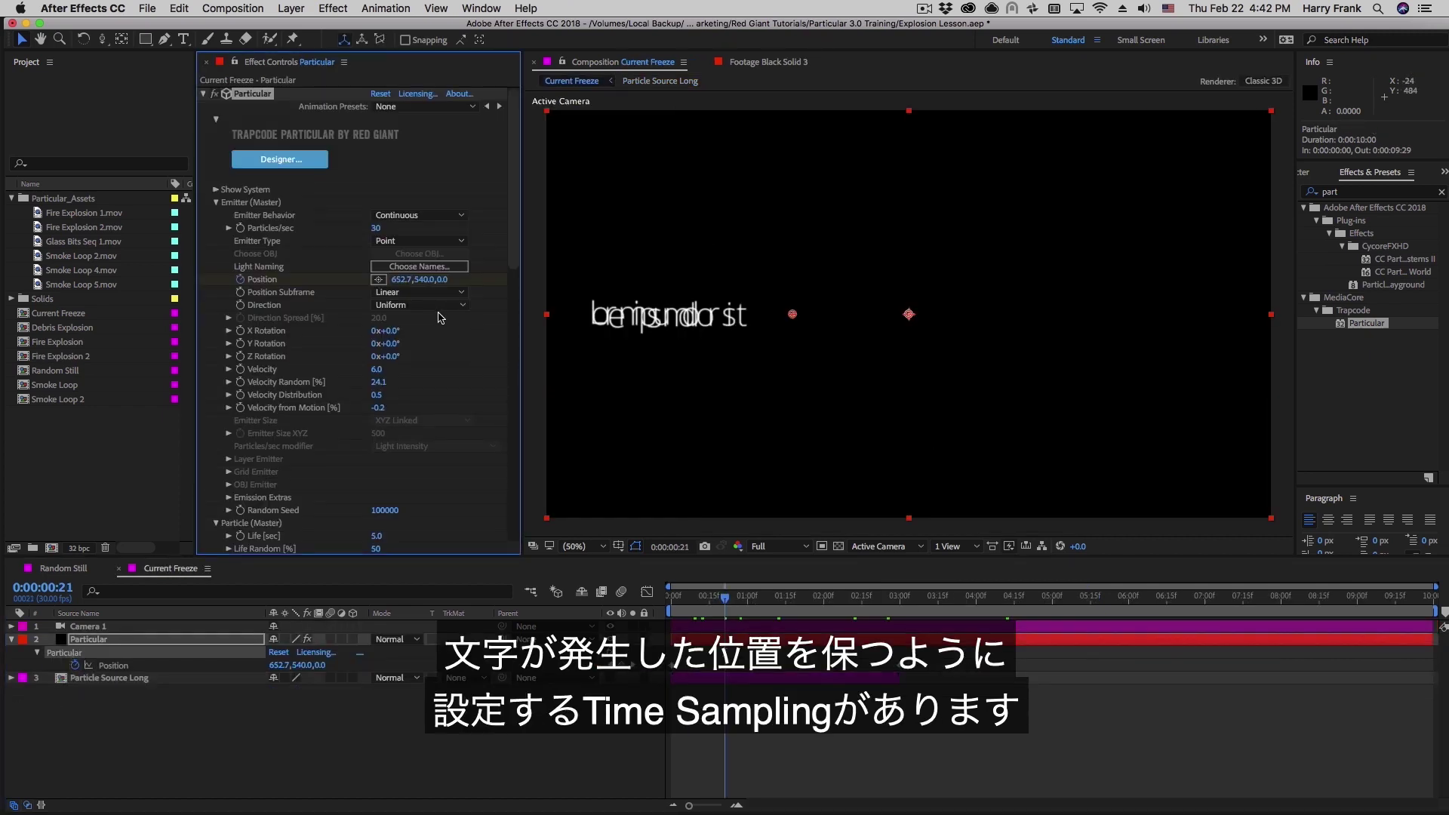
key("space")
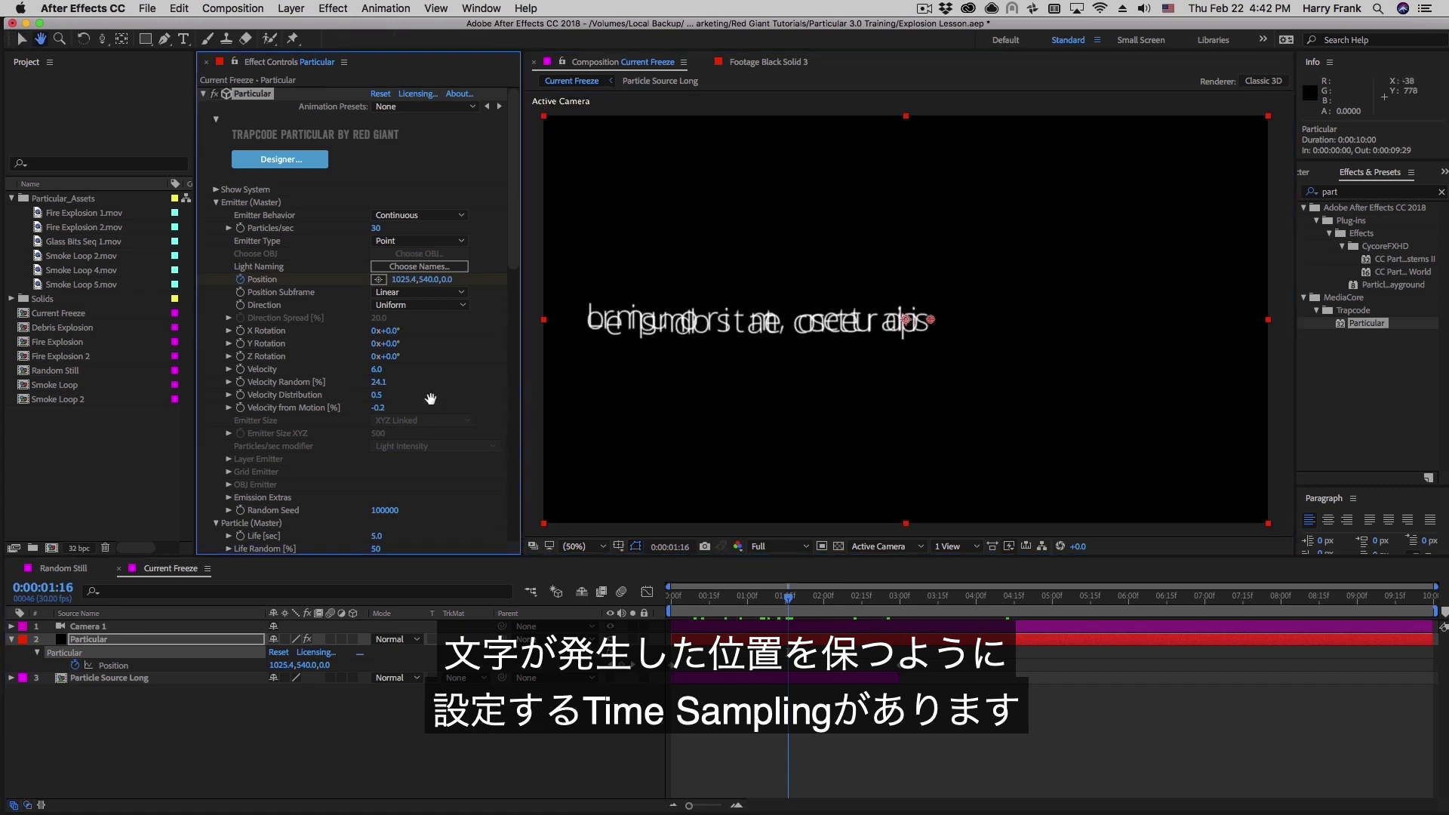
scroll(439, 412, "down", 5)
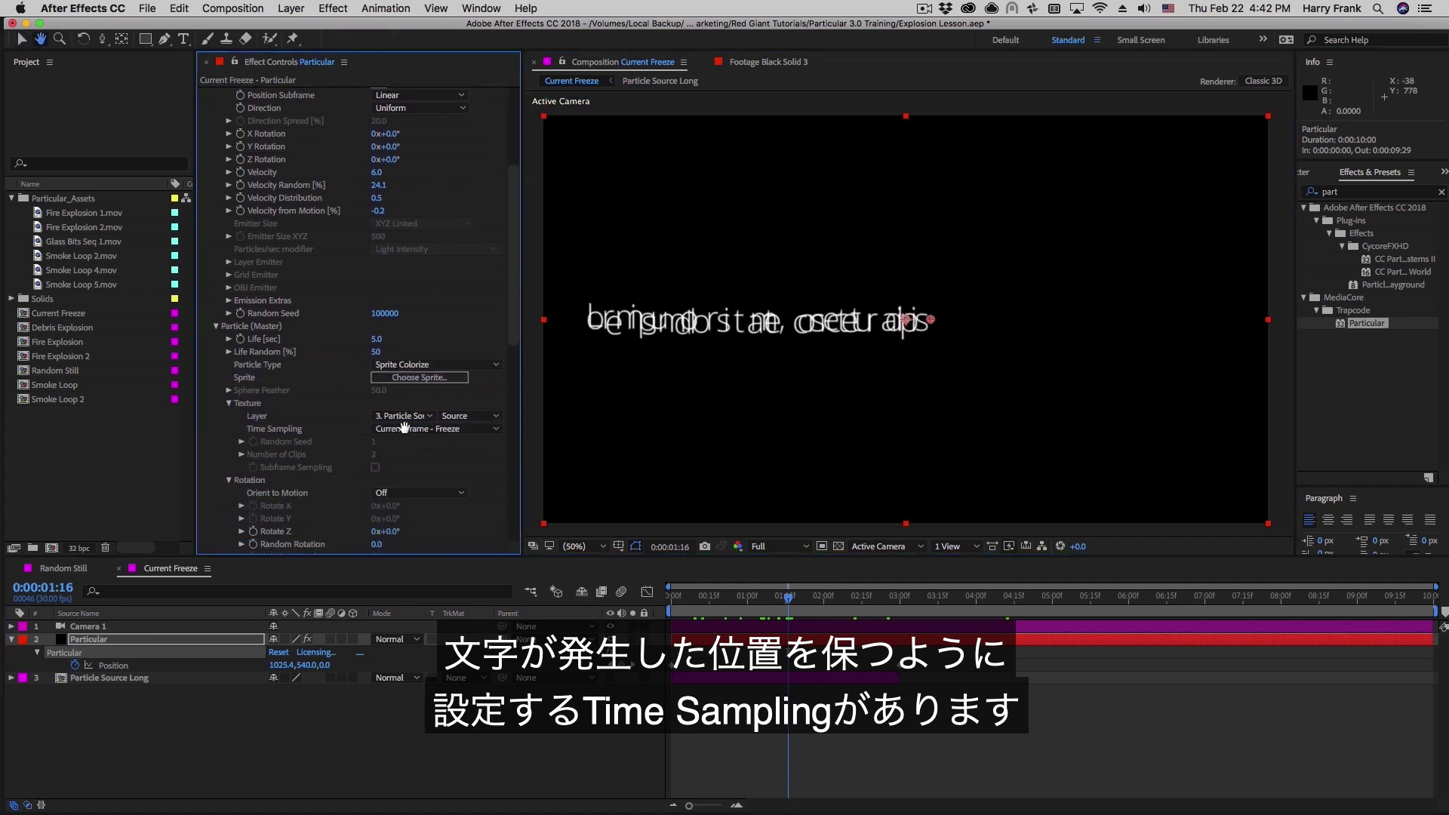
left_click(405, 428)
left_click(854, 615)
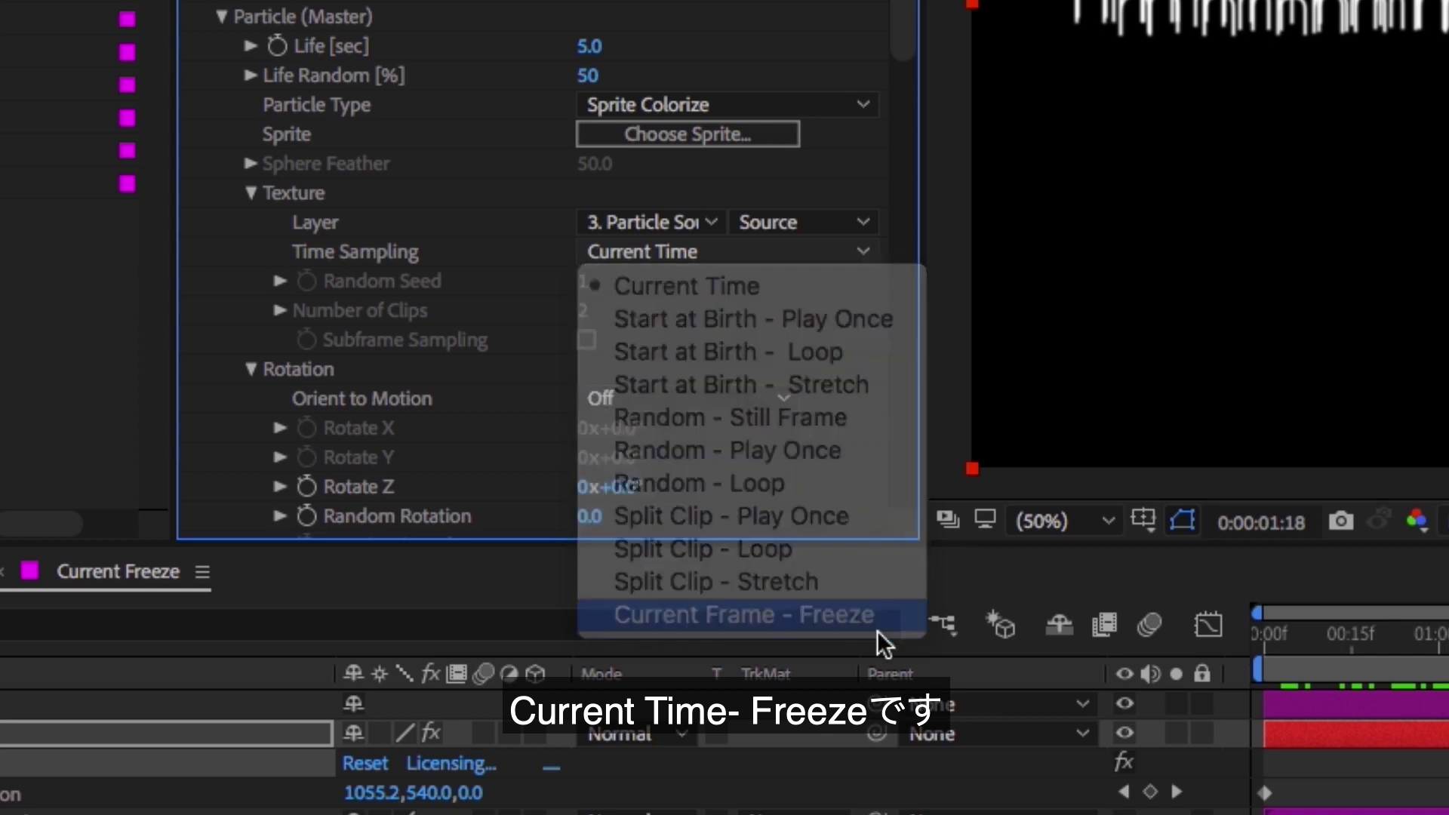
Scrub and play the Current Freeze composition to review how the letters are emitted along the line
left_click(1312, 683)
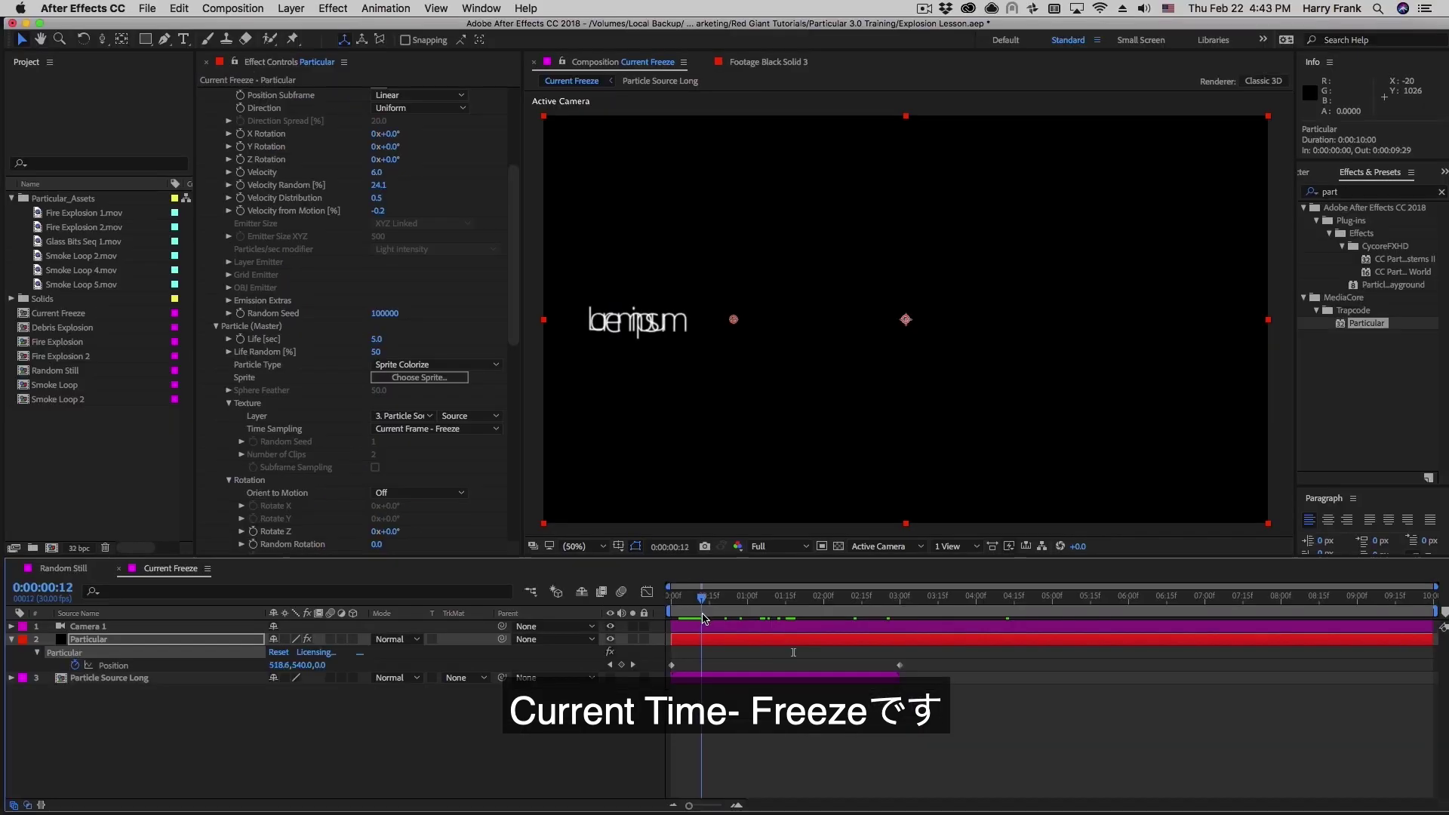
left_click_drag(702, 617, 711, 677)
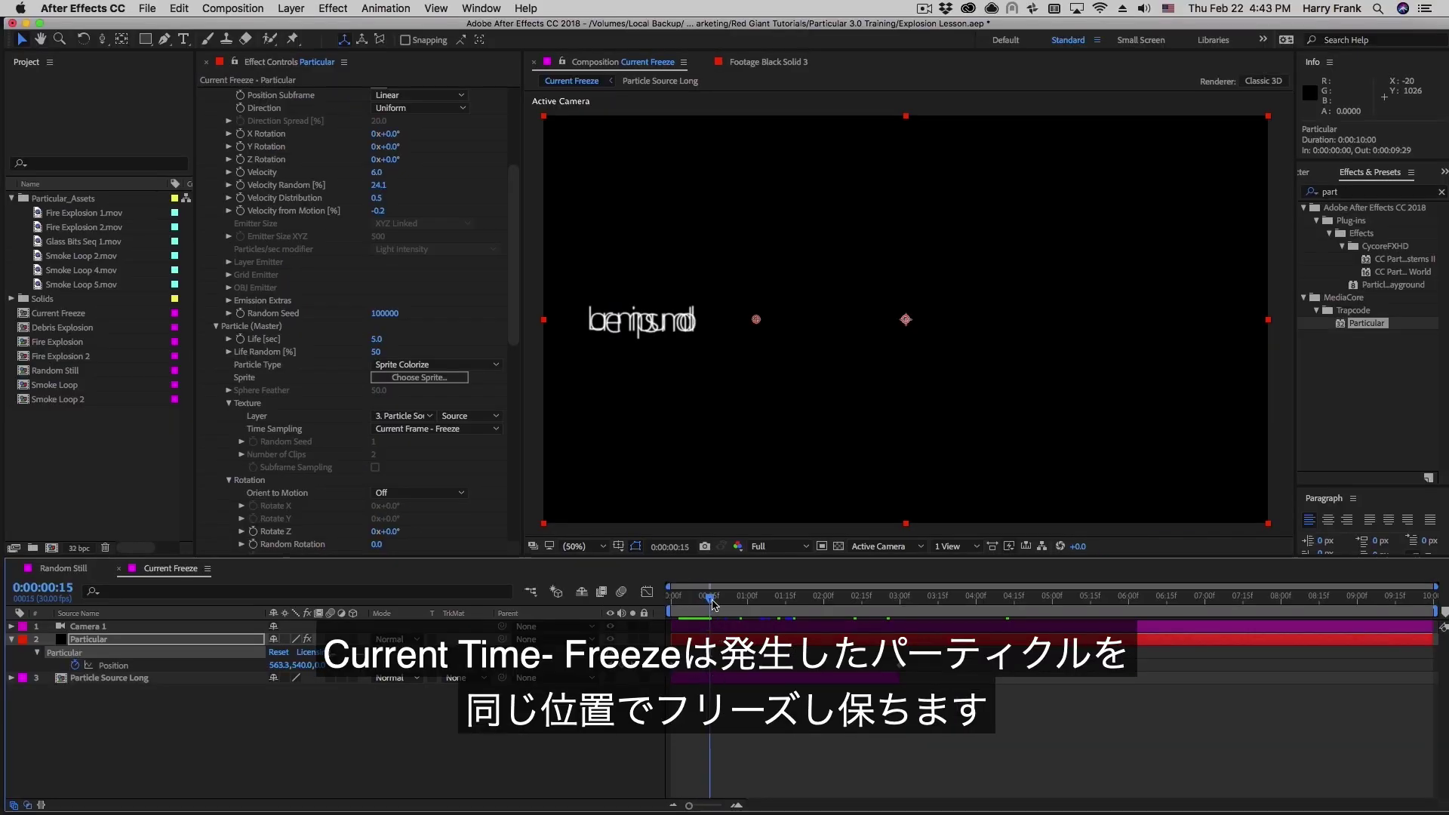
left_click_drag(713, 604, 760, 632)
left_click(832, 403)
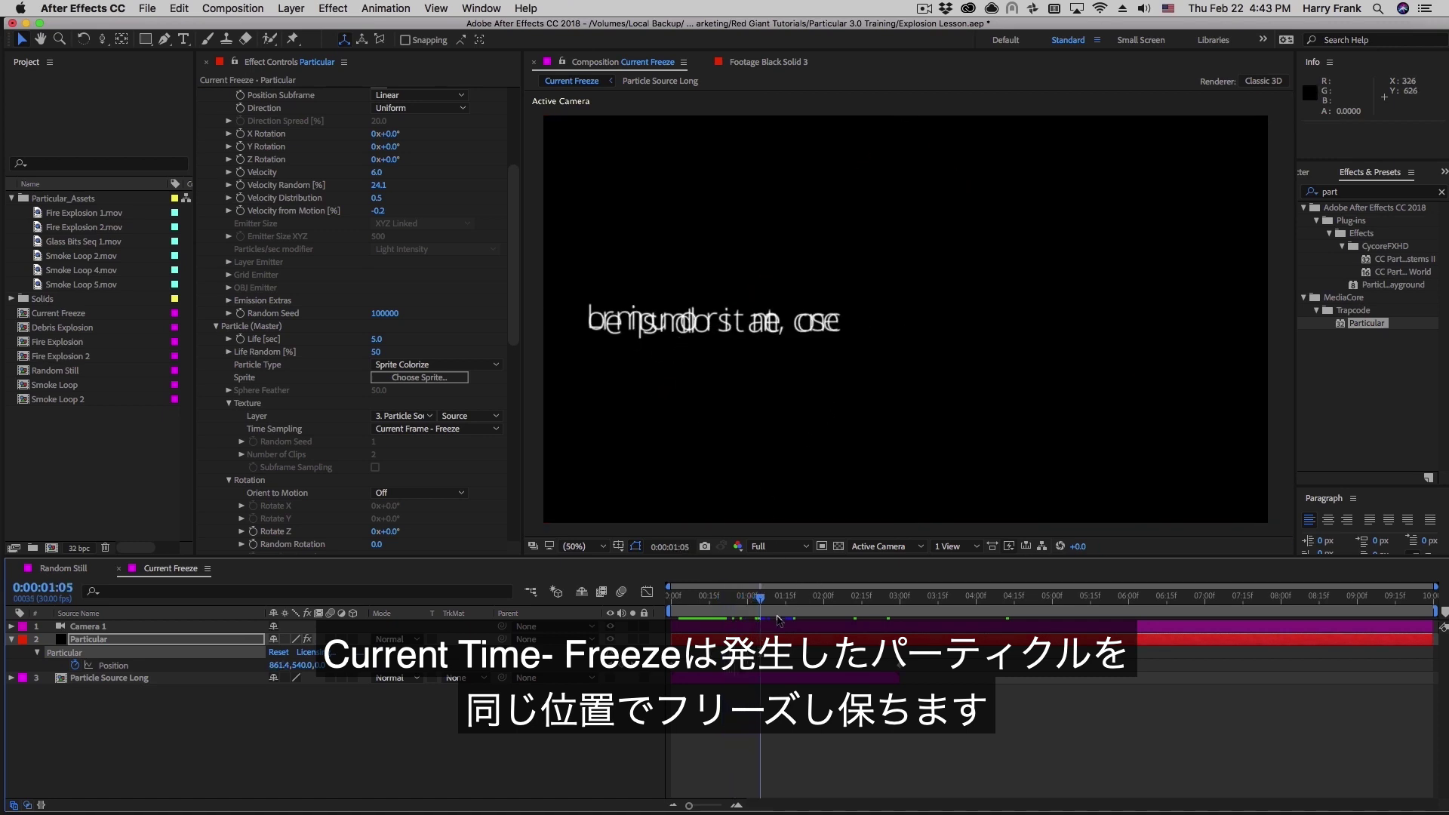
key("space")
left_click_drag(865, 598, 872, 611)
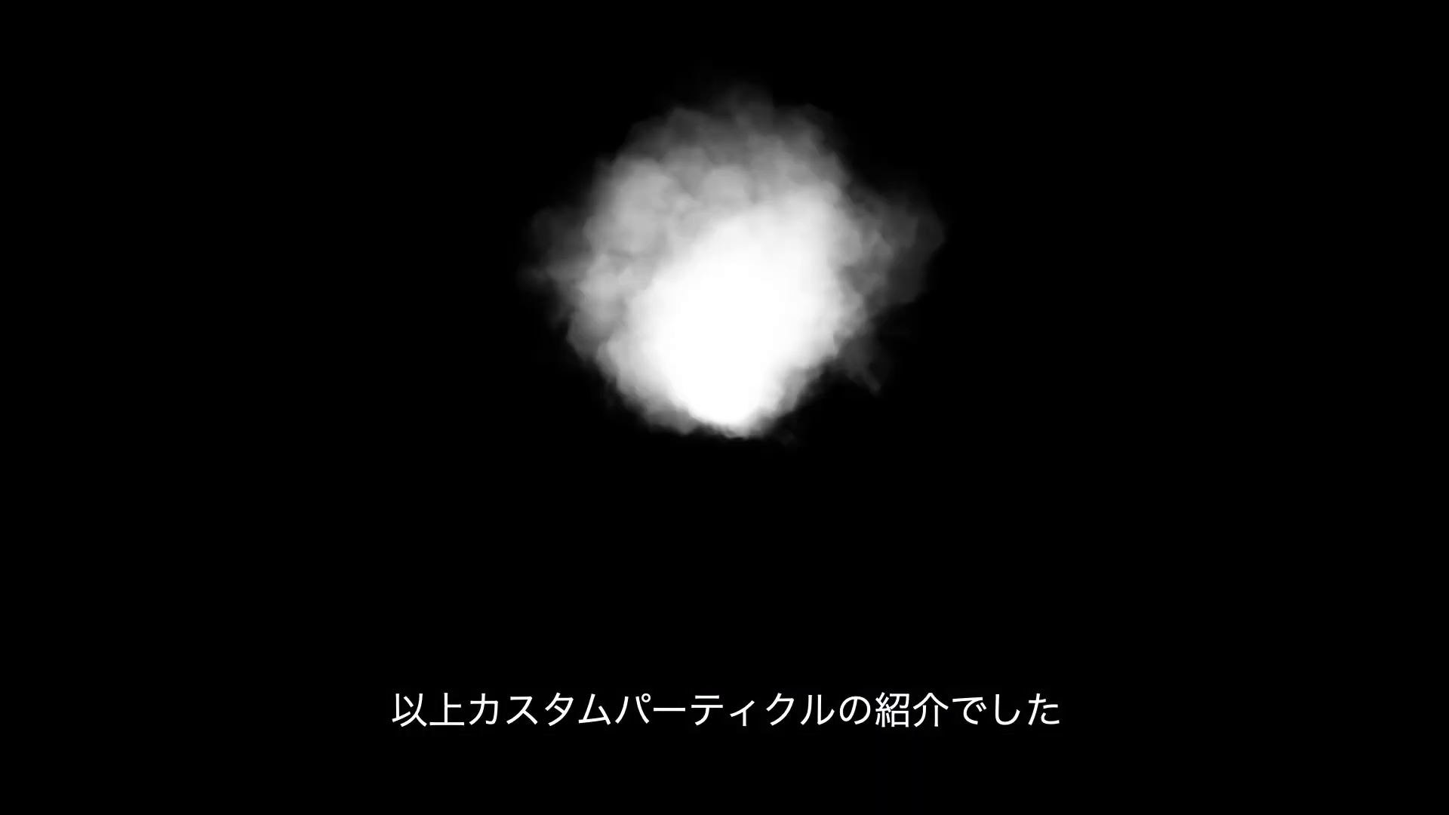